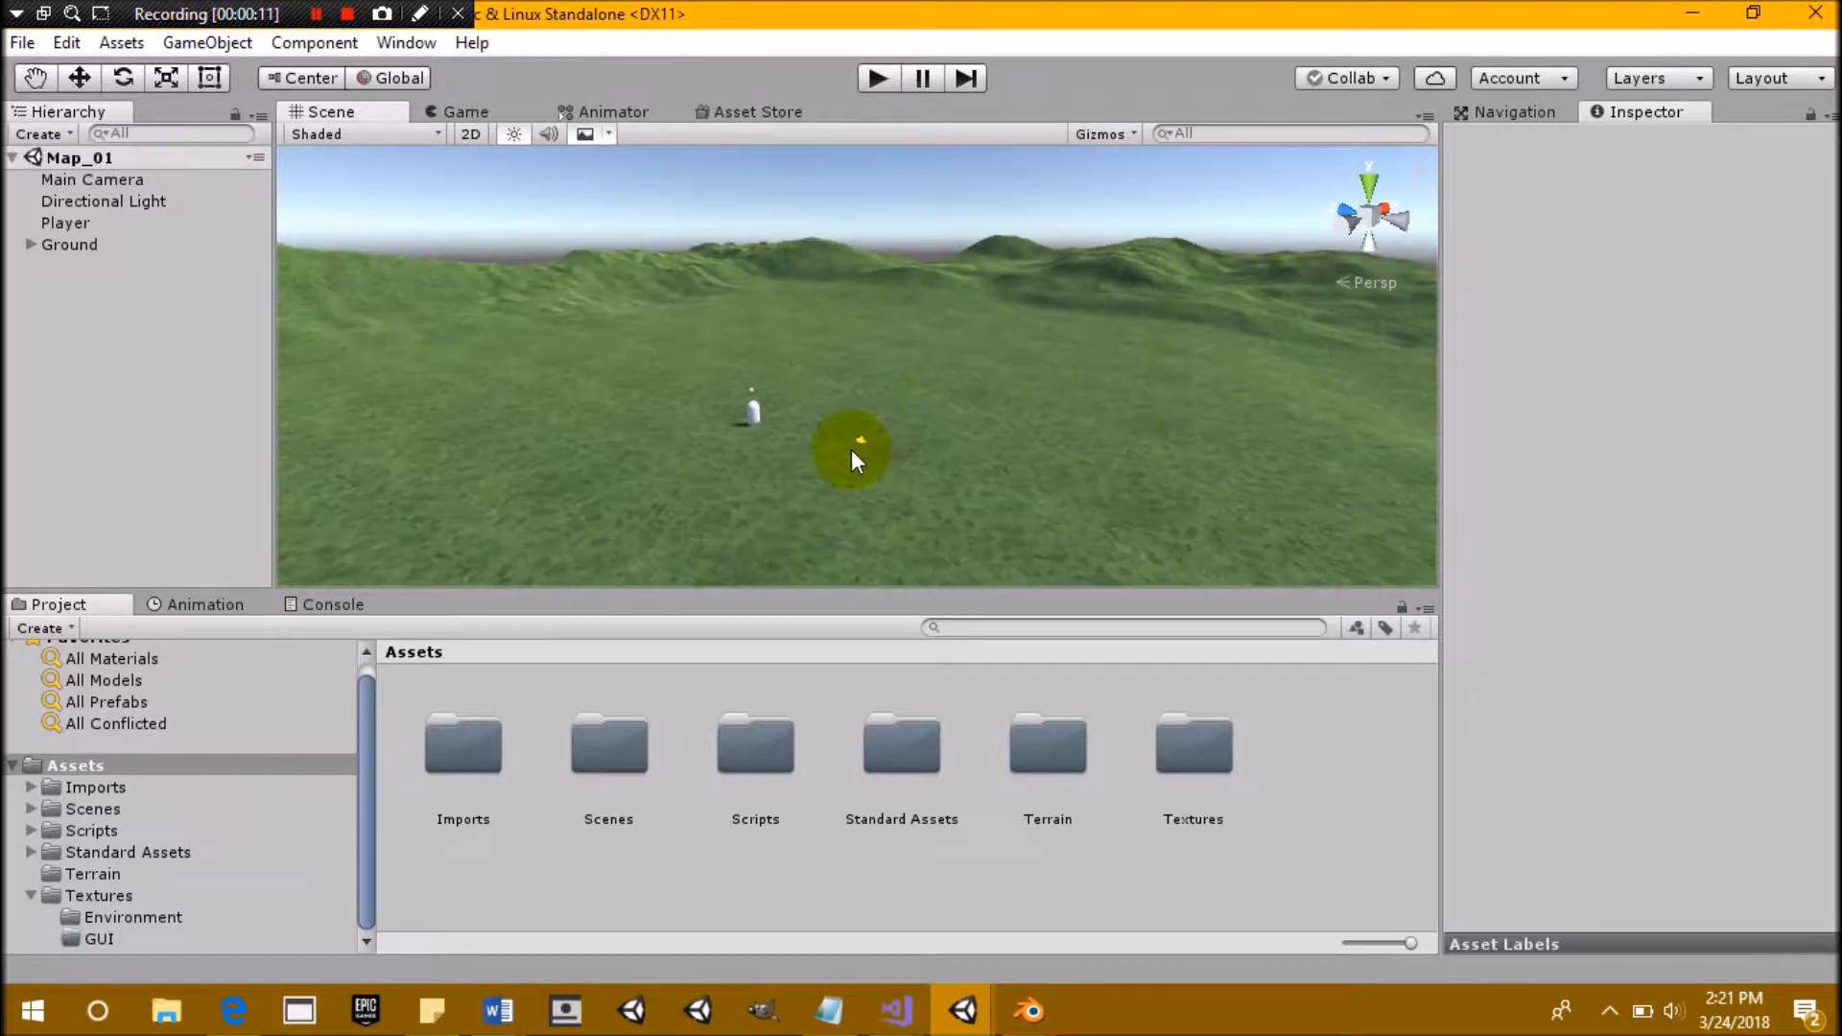
alt+drag(1136, 368, 733, 384)
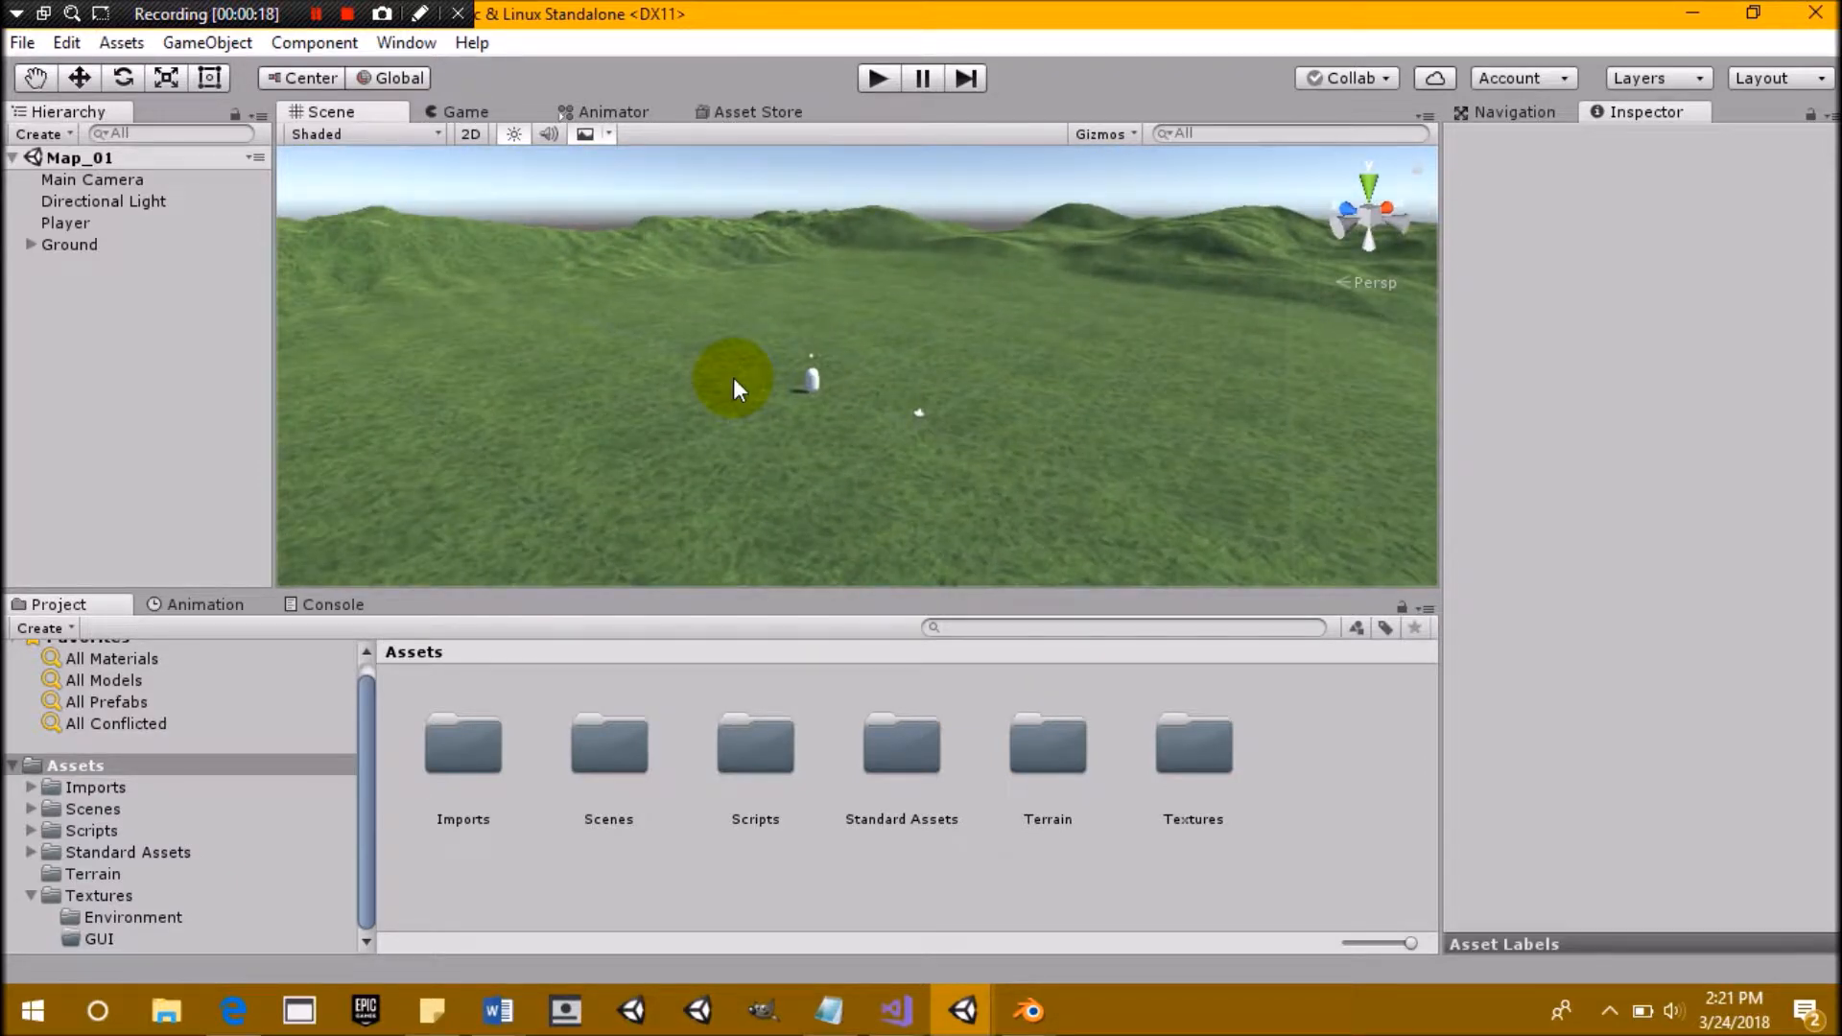
alt+drag(987, 362, 617, 321)
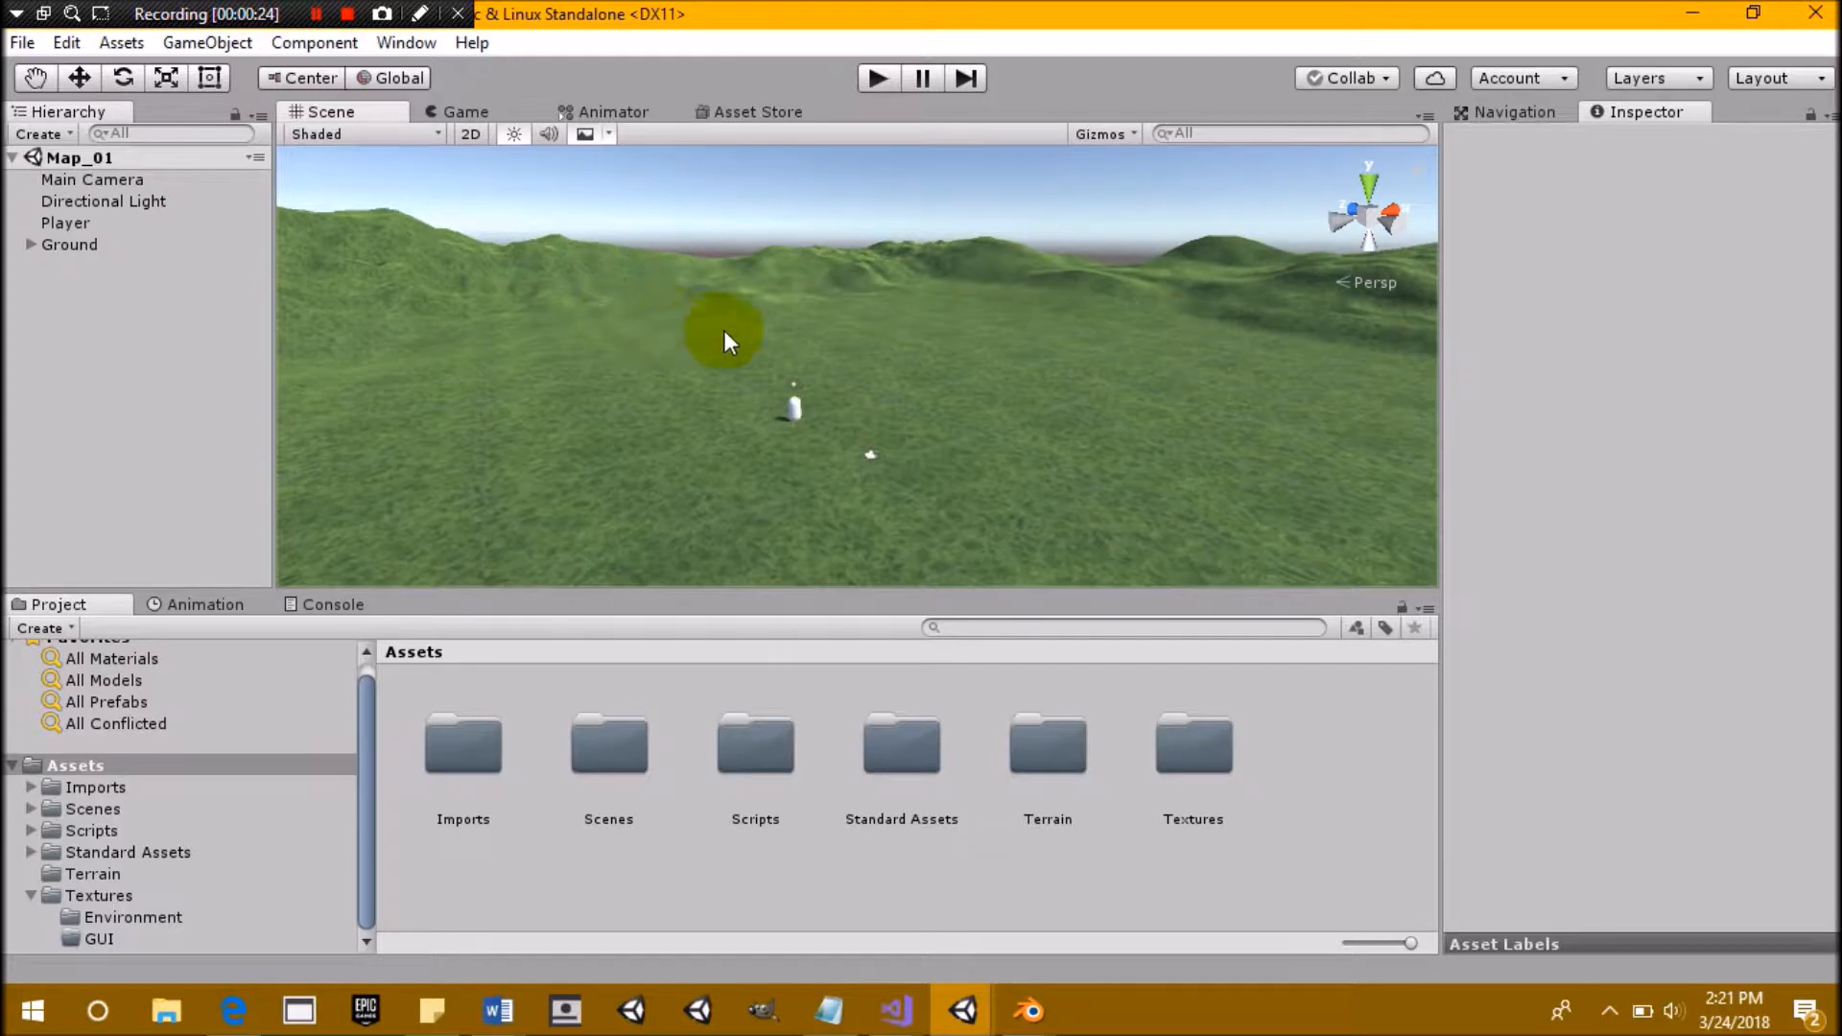
click(120, 43)
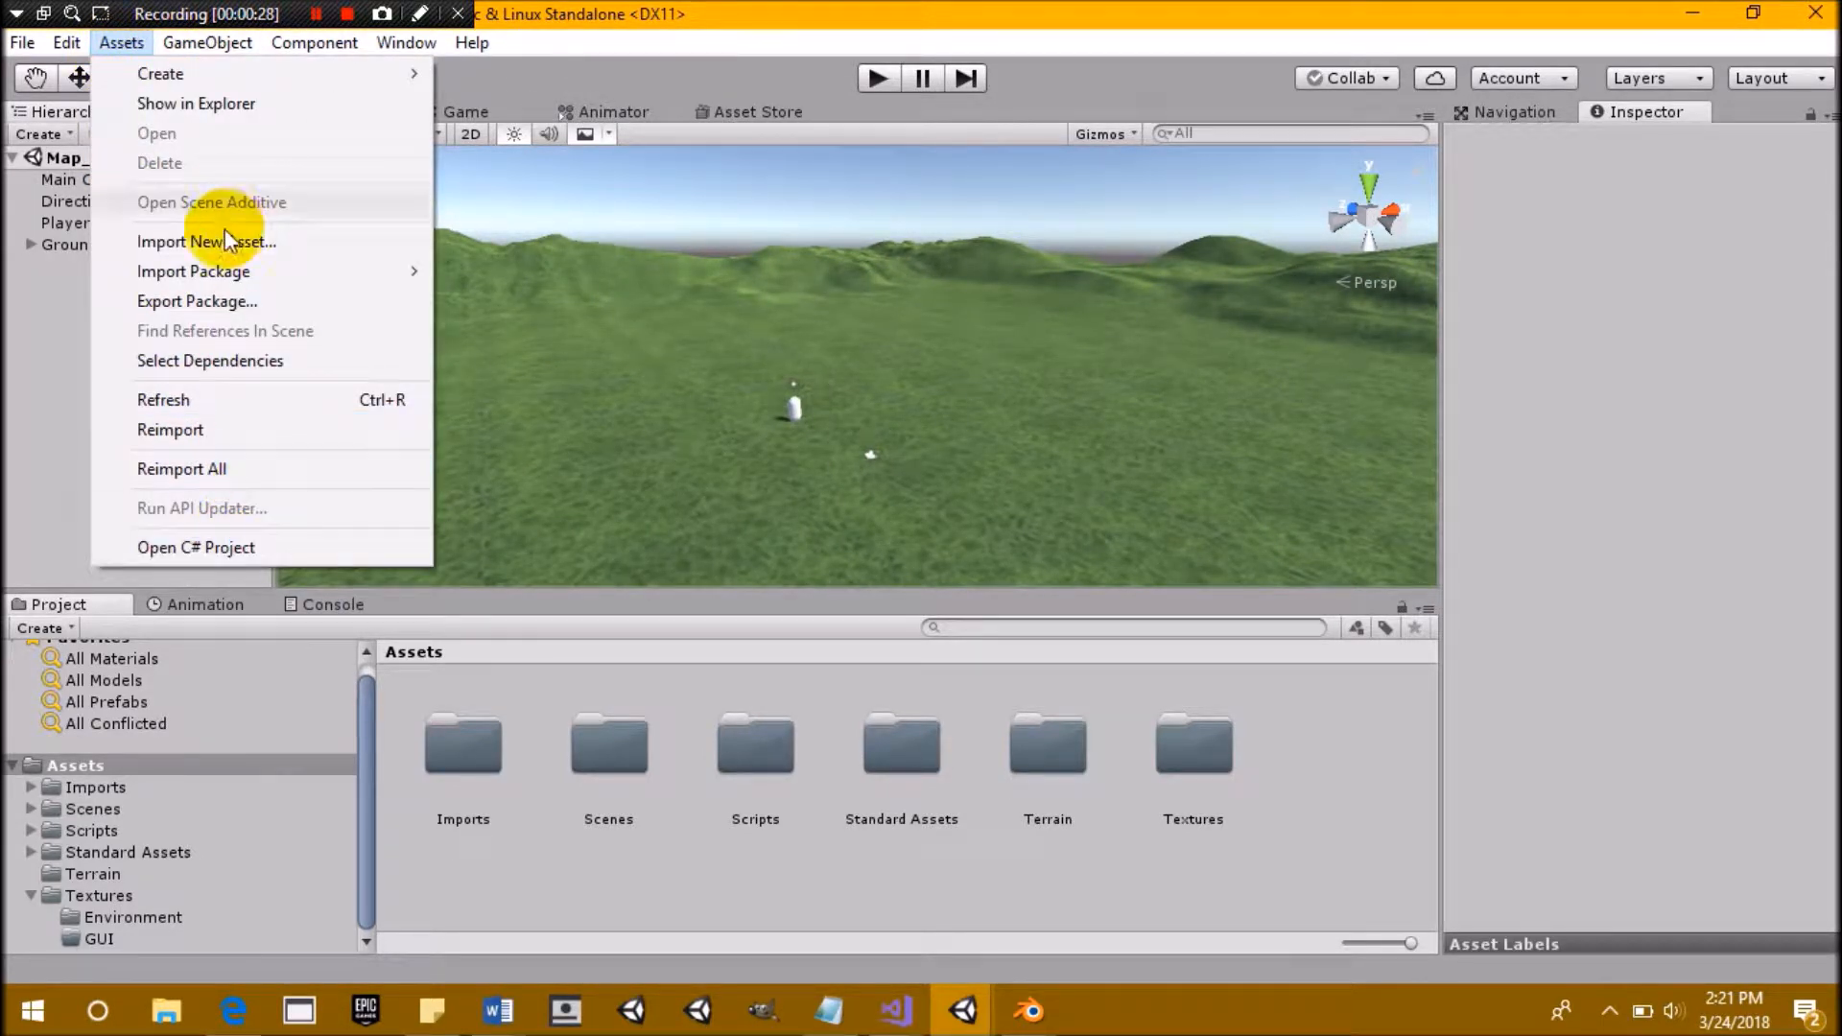
mouse_move(229, 274)
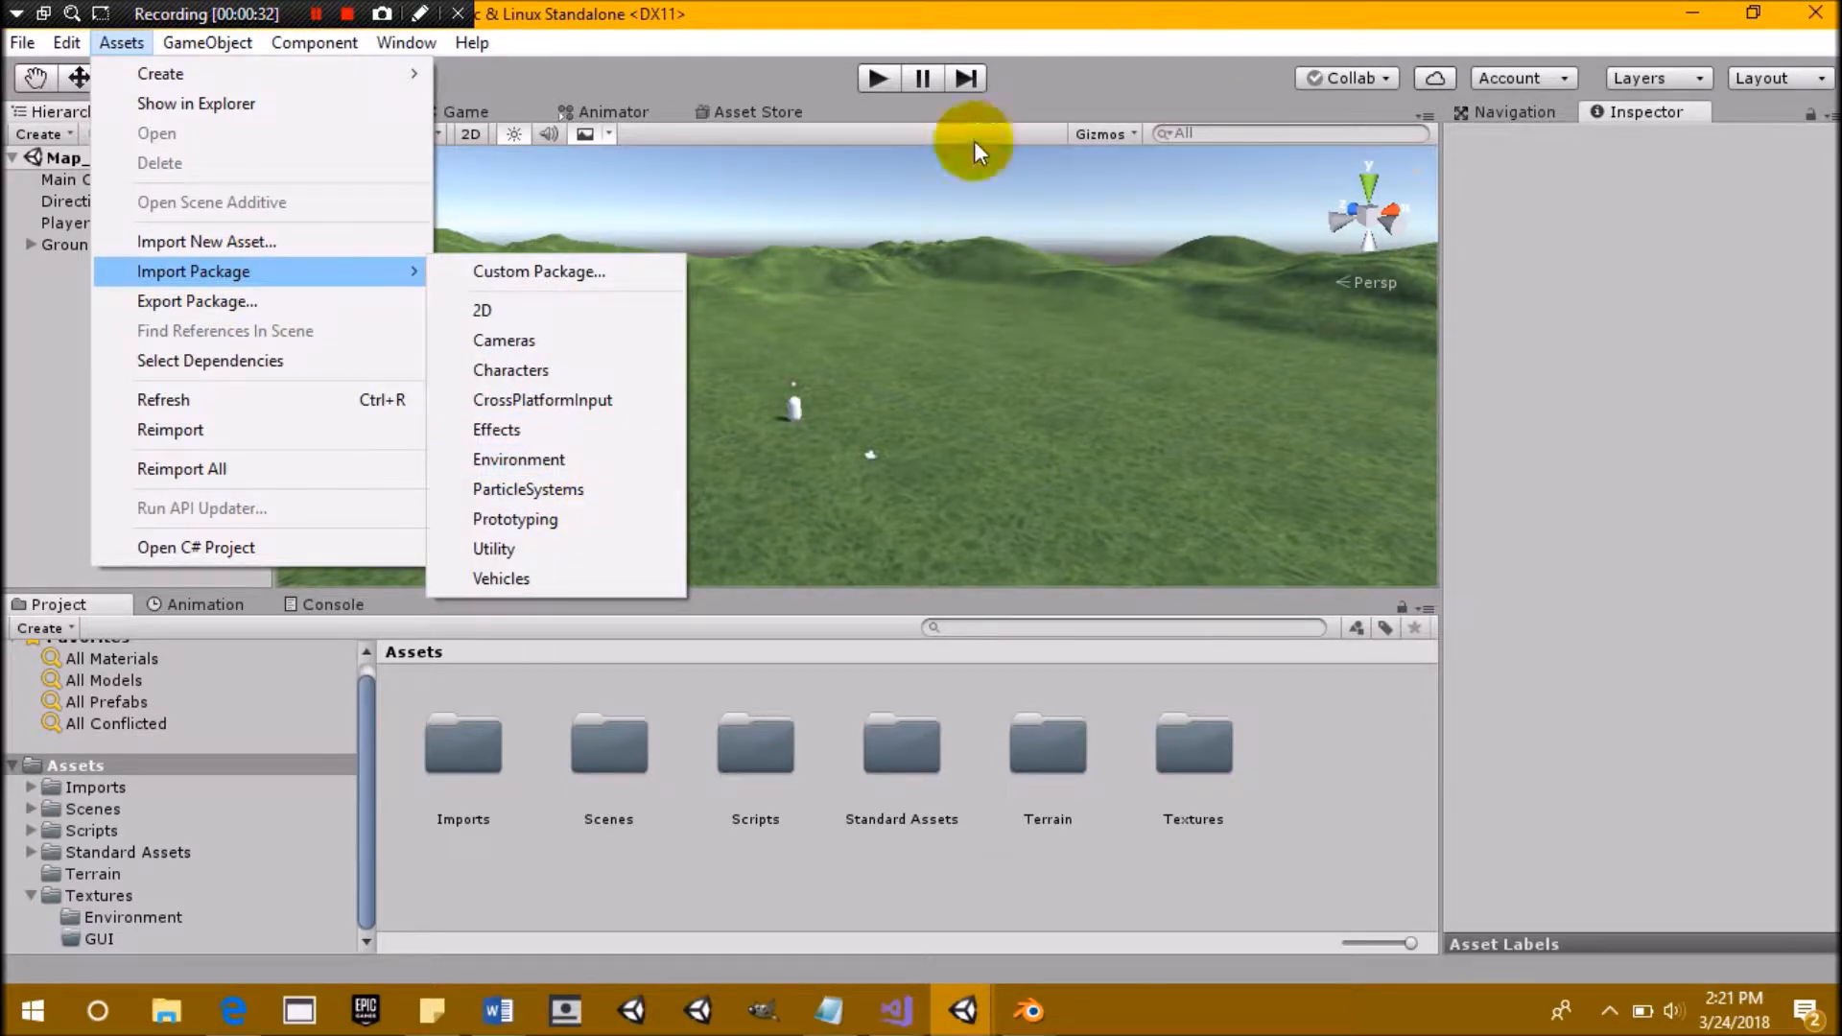
click(855, 36)
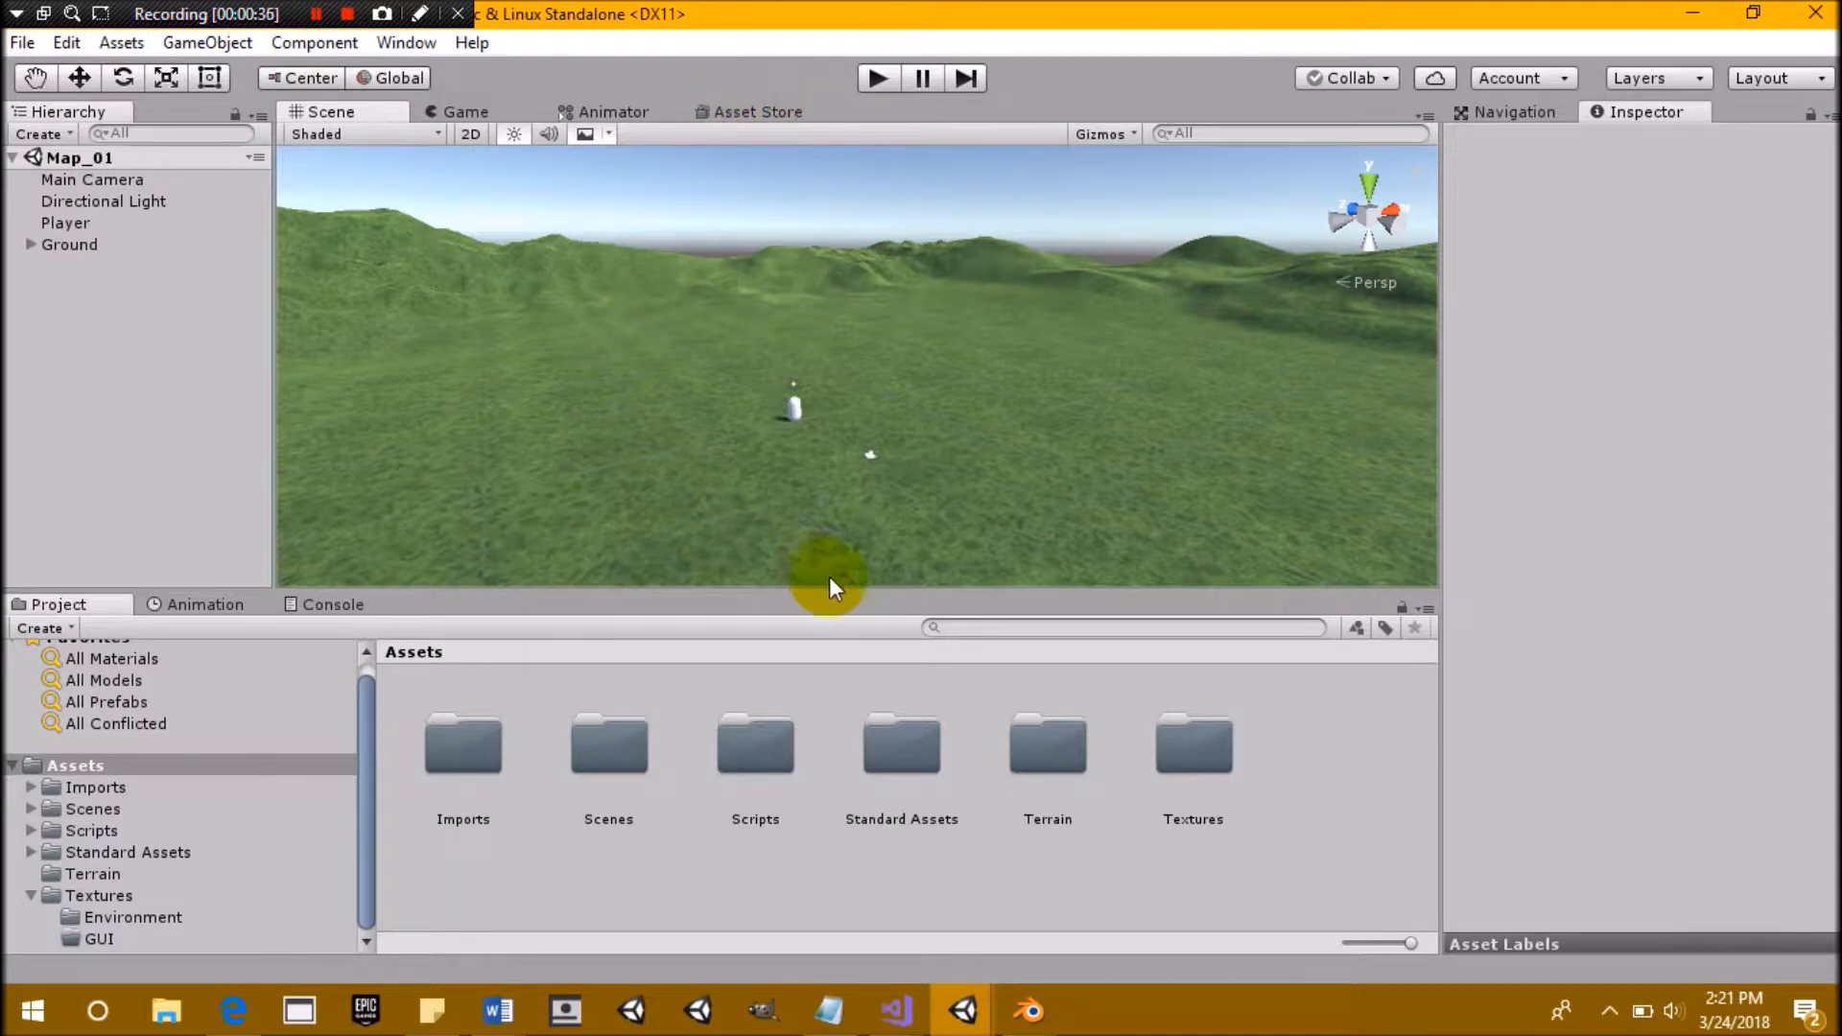
scroll(918, 499, up, 3)
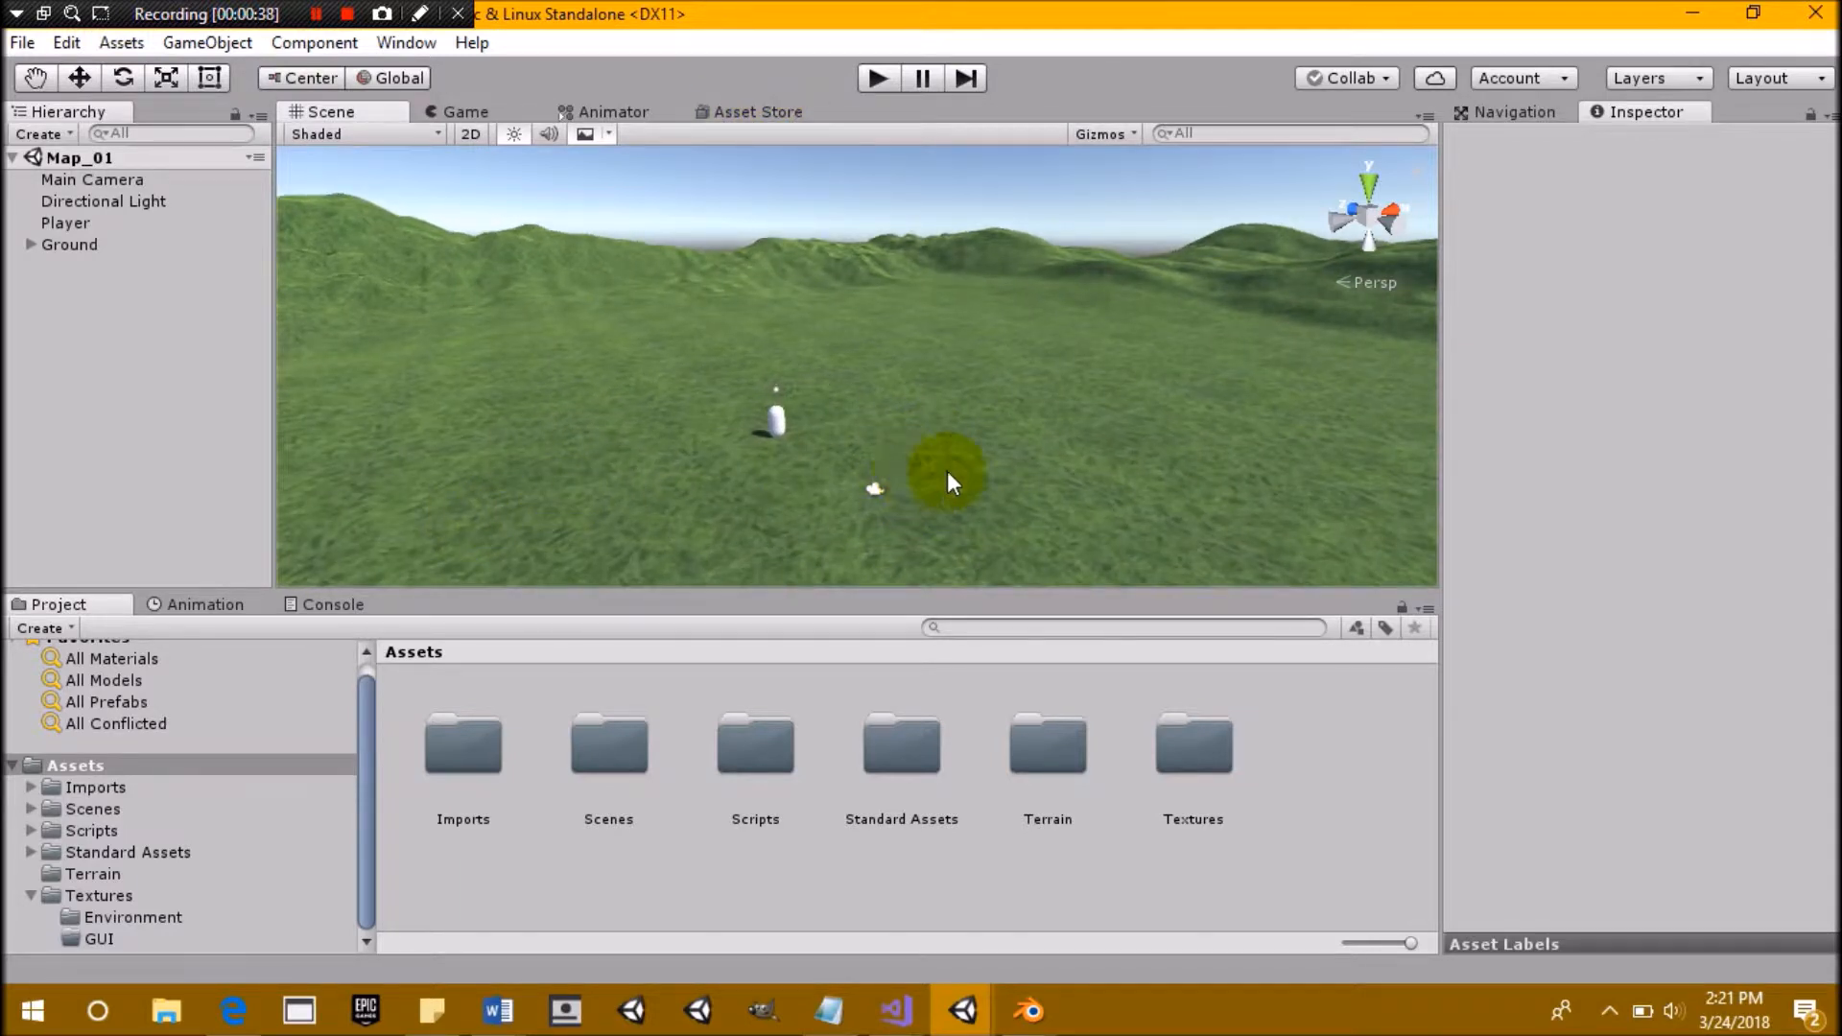
scroll(949, 479, down, 1)
Create a new folder named Prefabs in the project's Assets folder
right_click(1293, 759)
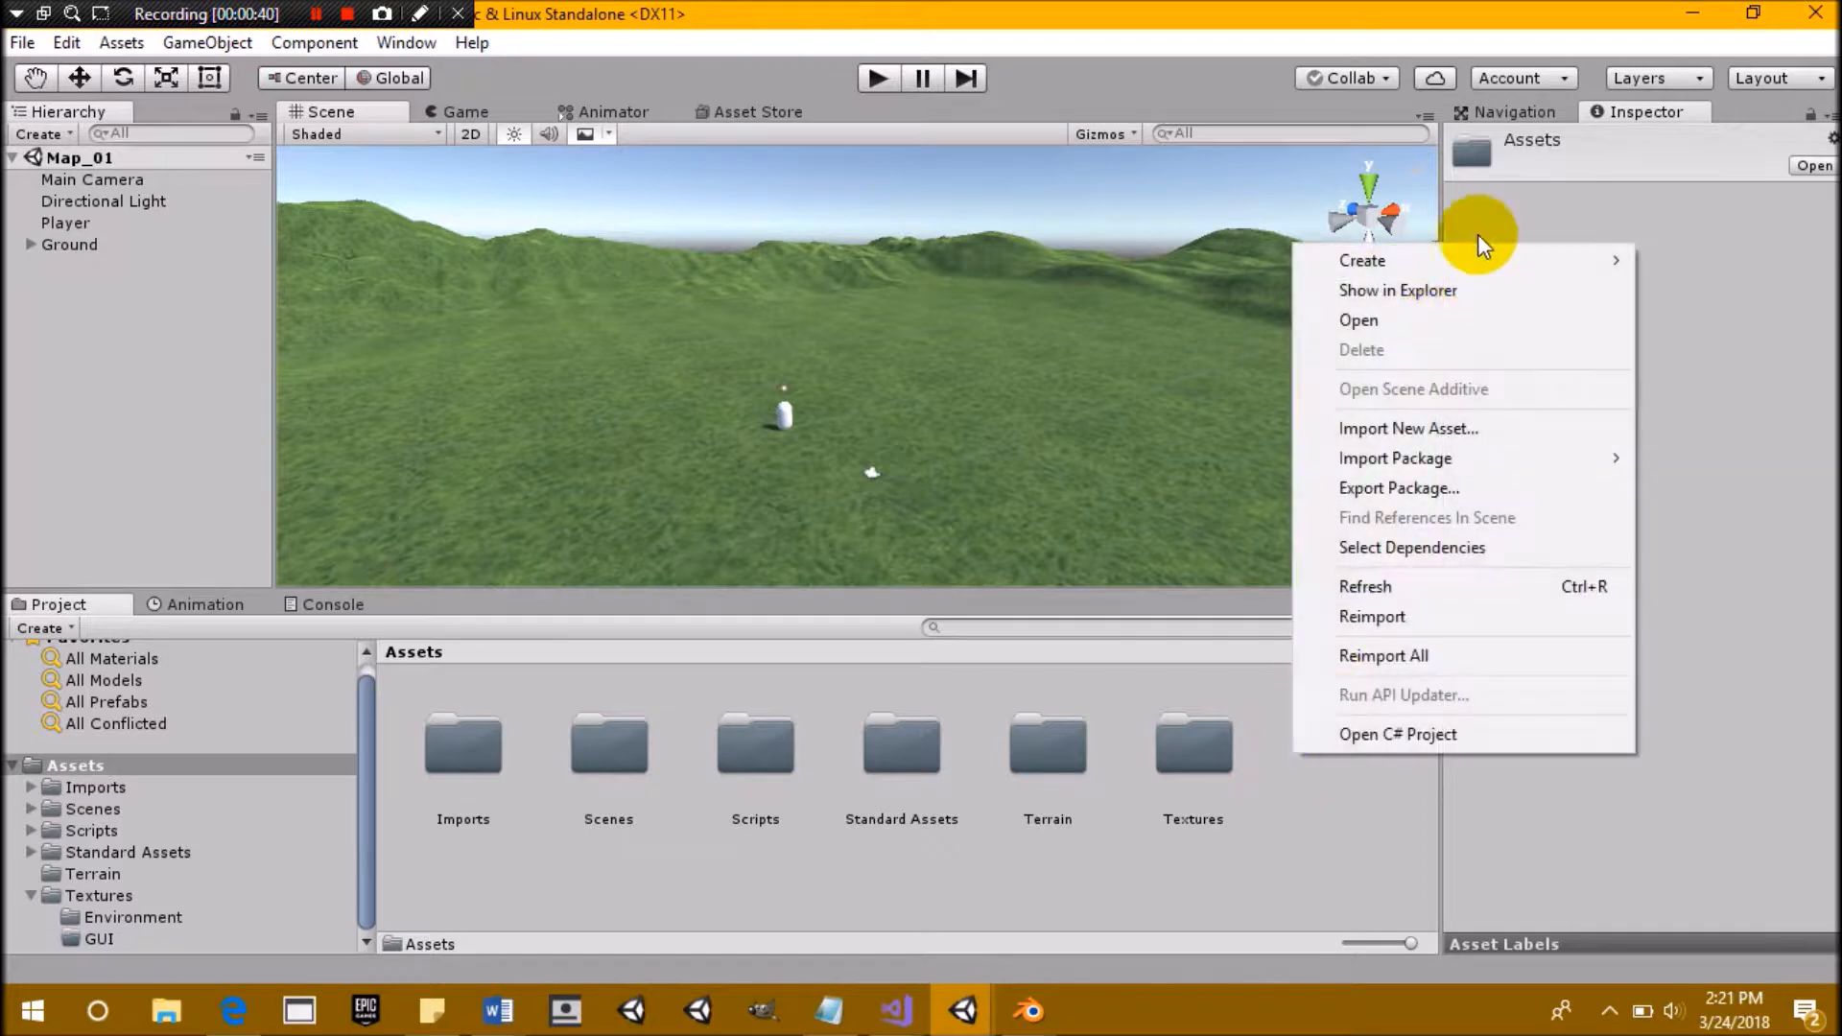
mouse_move(1366, 257)
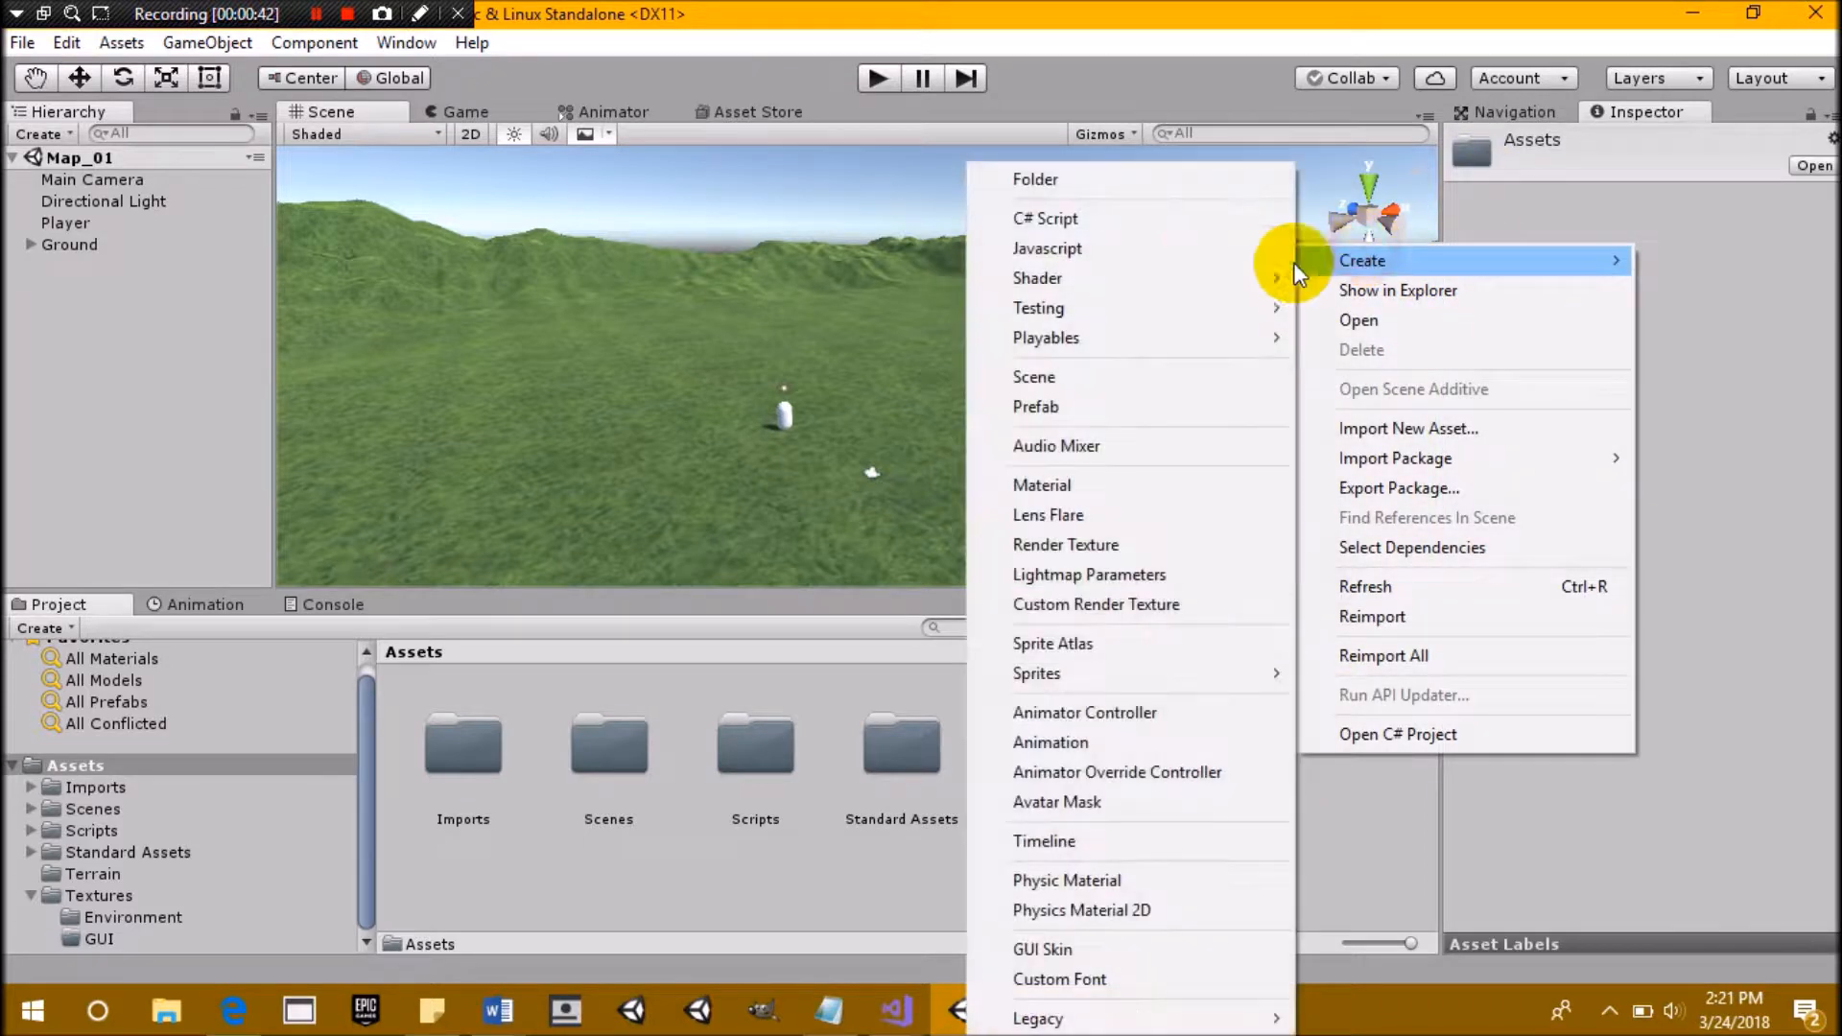
click(1203, 195)
text(Pe)
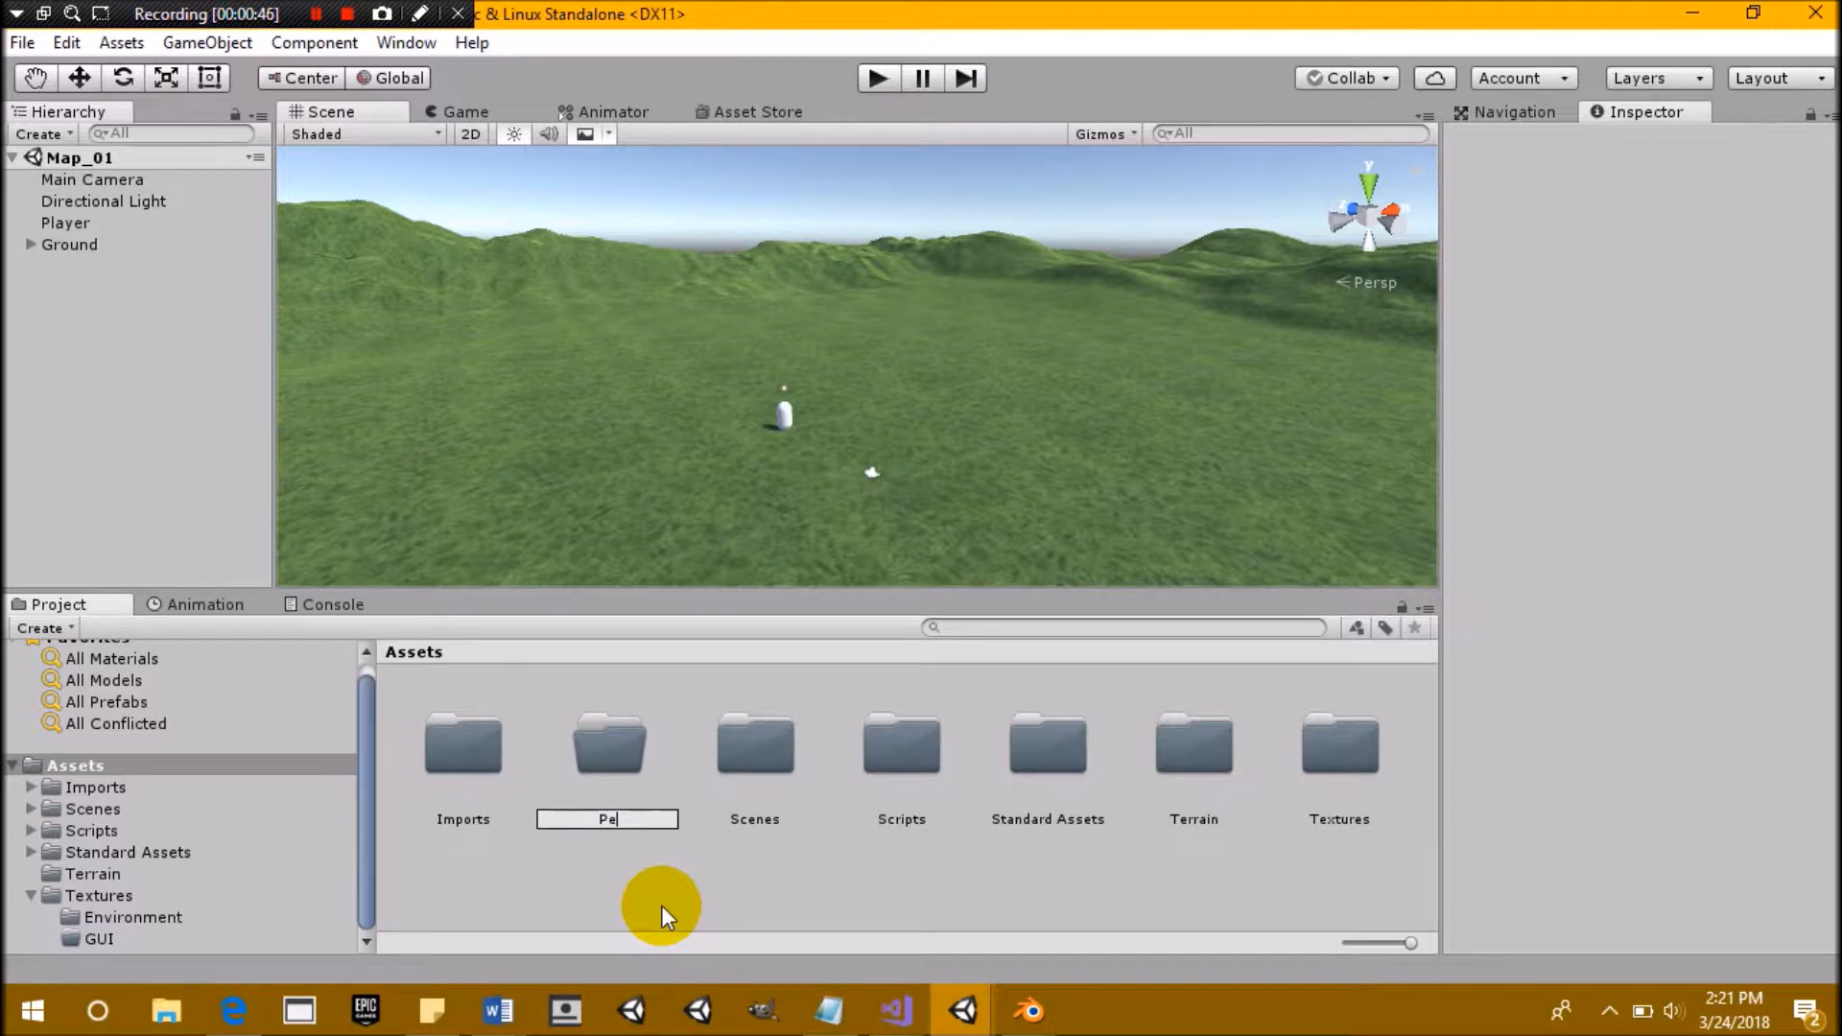
key(BackSpace)
text(refabs)
click(660, 905)
Add another folder named Materials to the Assets folder
click(1289, 894)
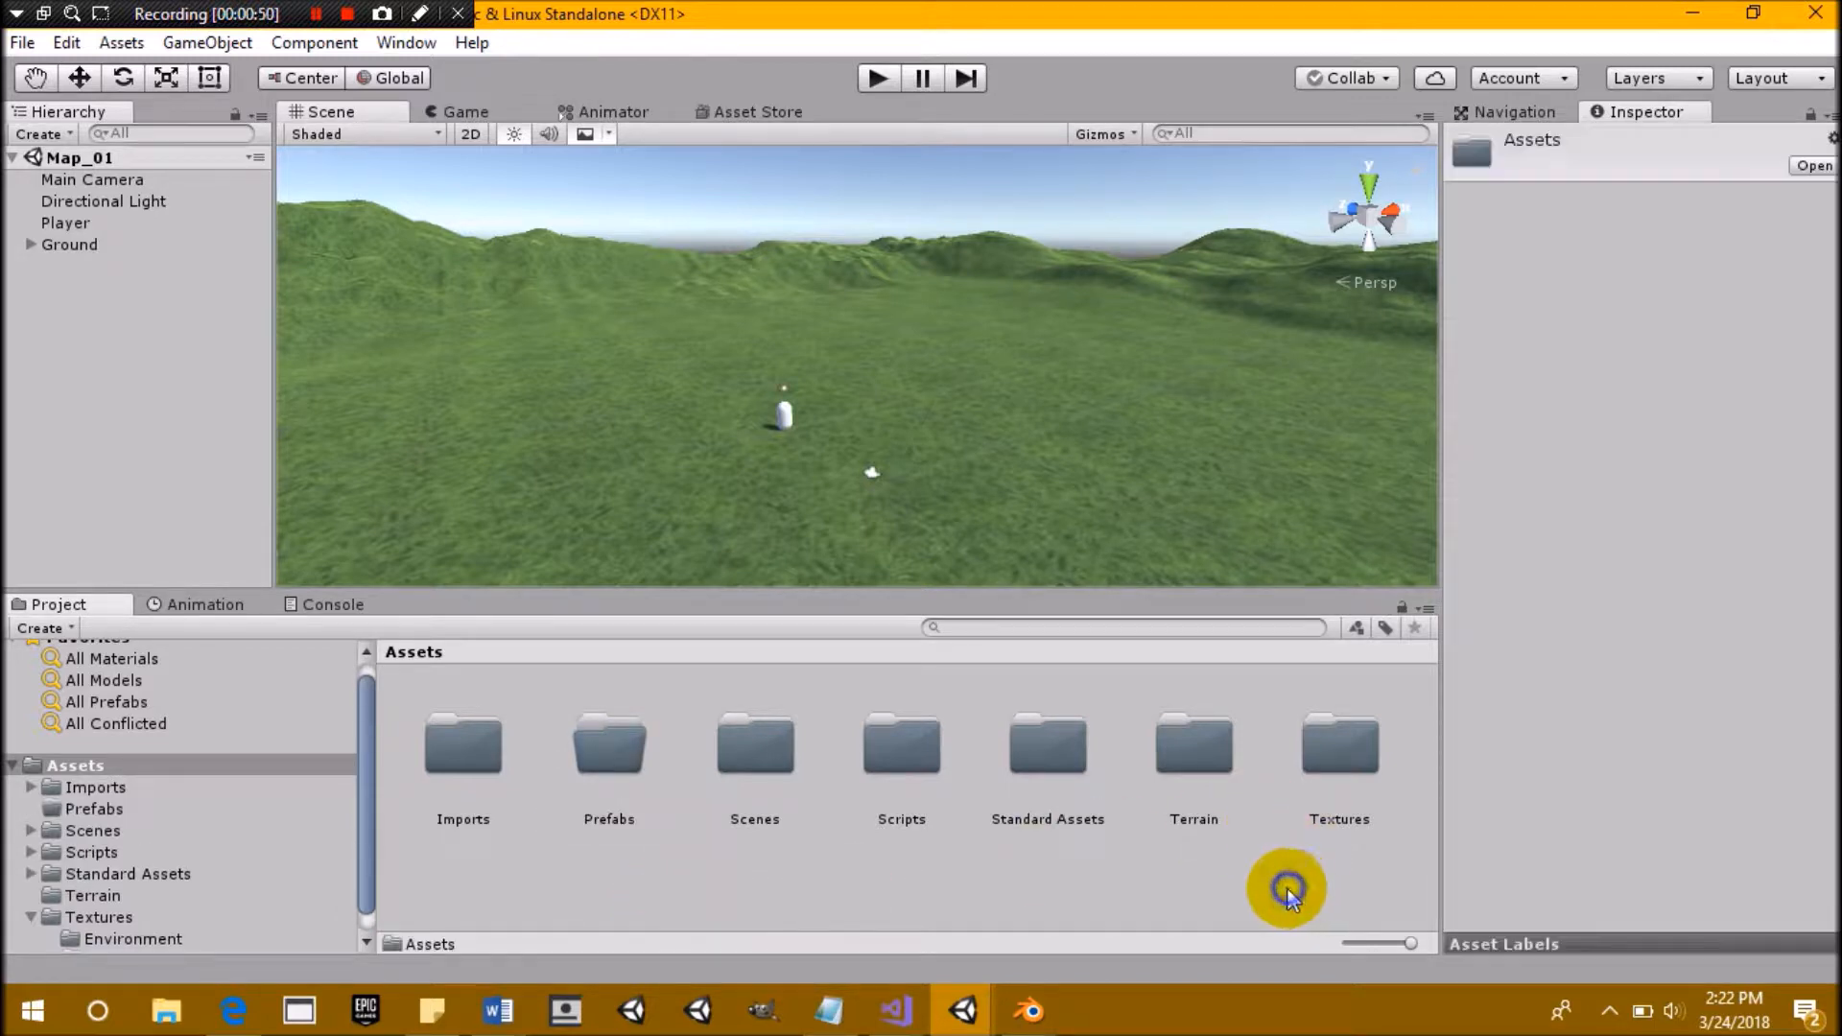
right_click(1288, 894)
mouse_move(1420, 393)
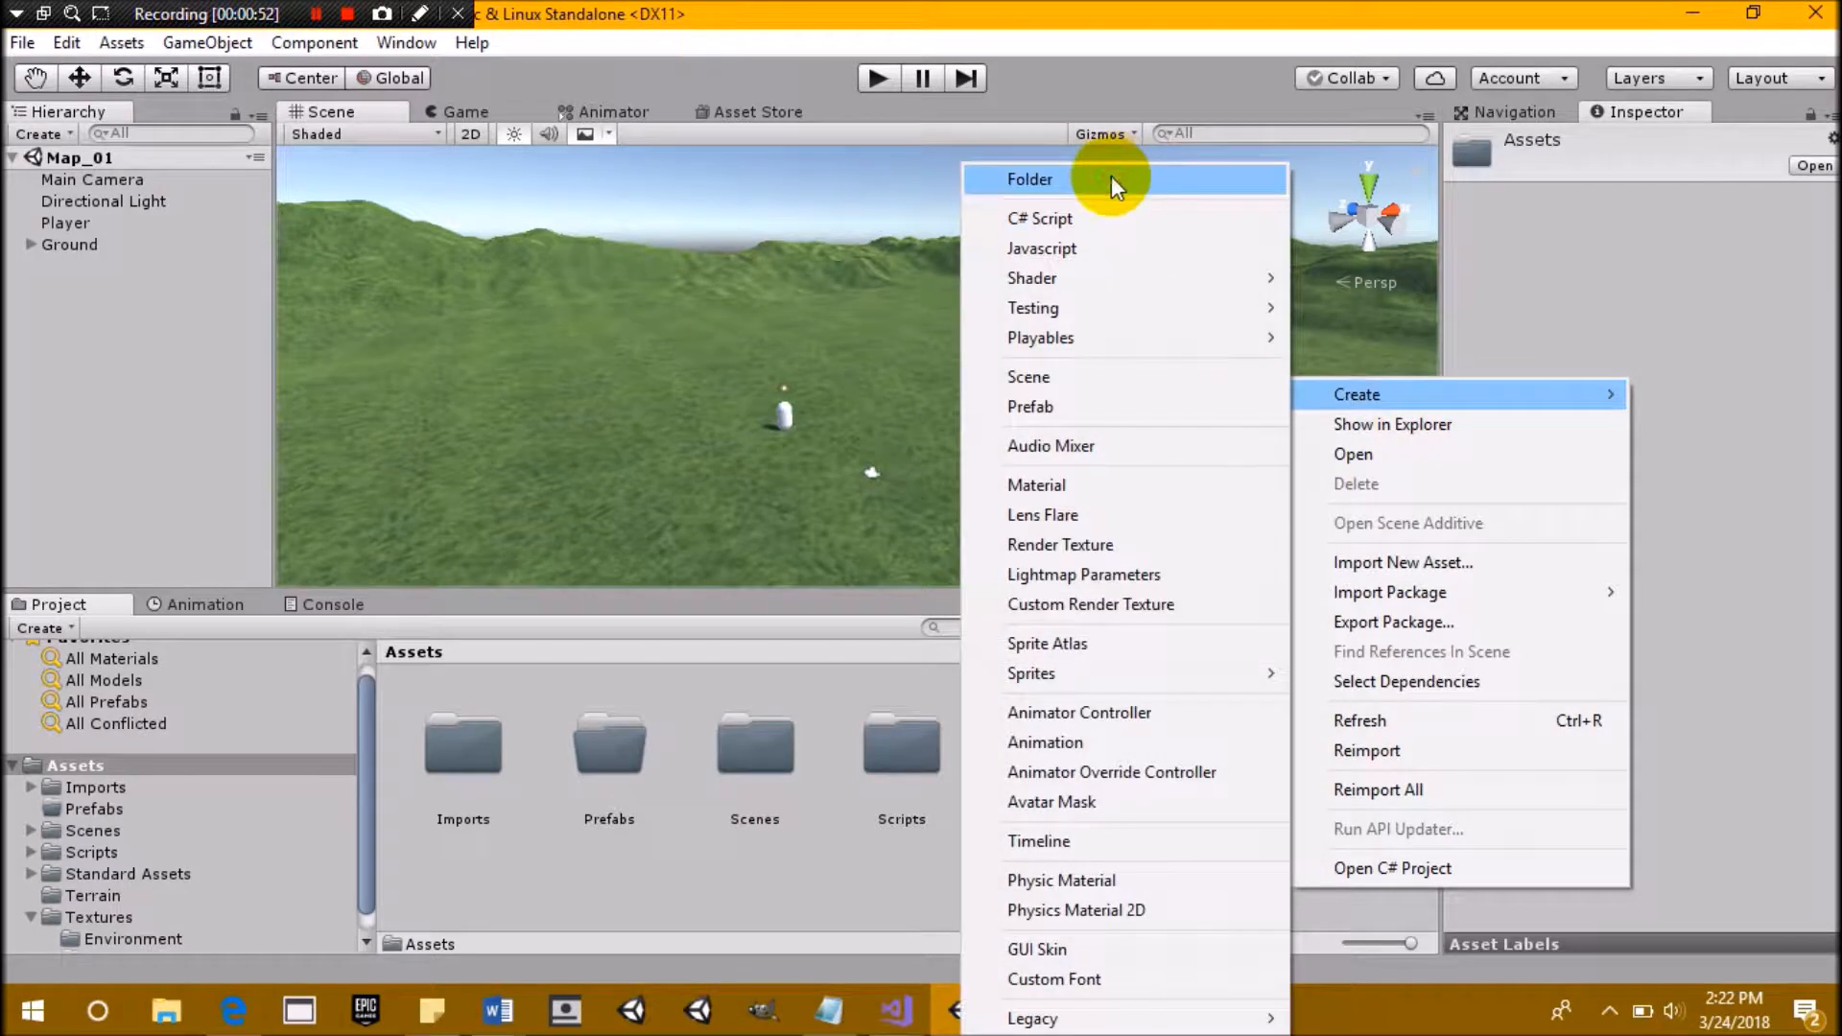
click(1111, 179)
text(Materials)
click(1103, 433)
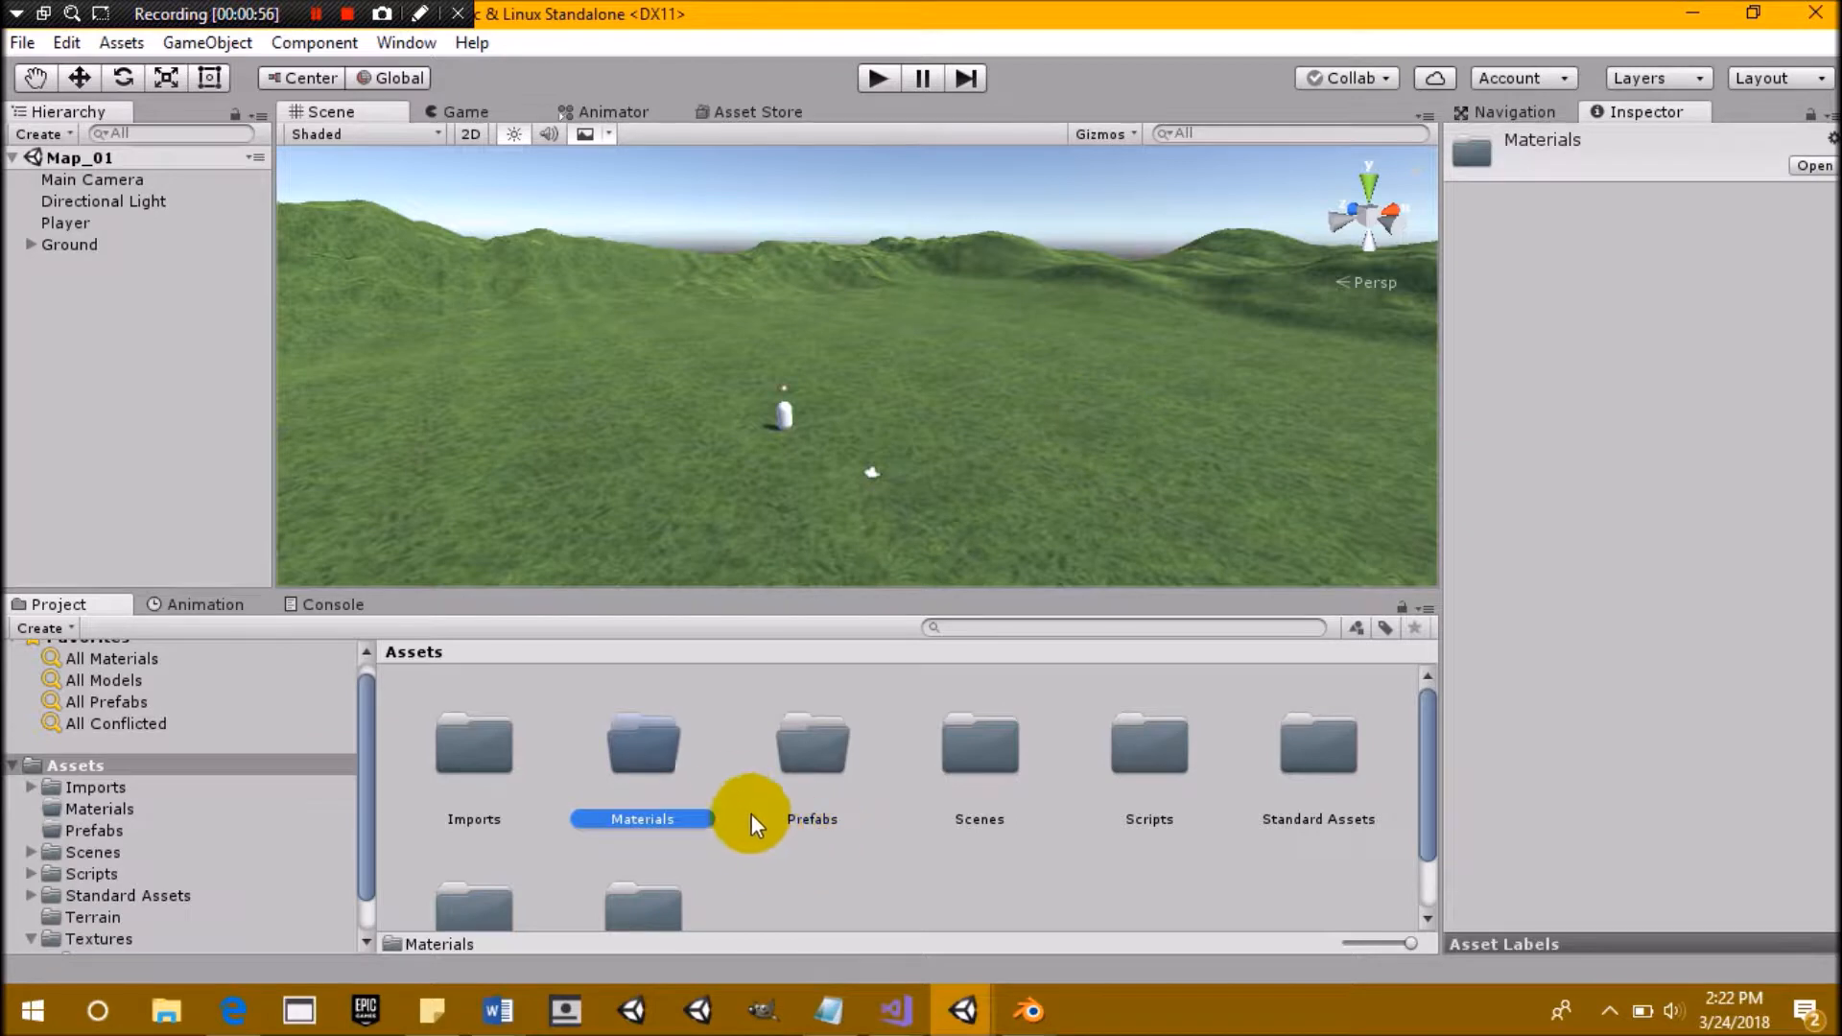
Create a new material named ResourceNodeMat inside the Materials folder
double_click(676, 751)
right_click(557, 781)
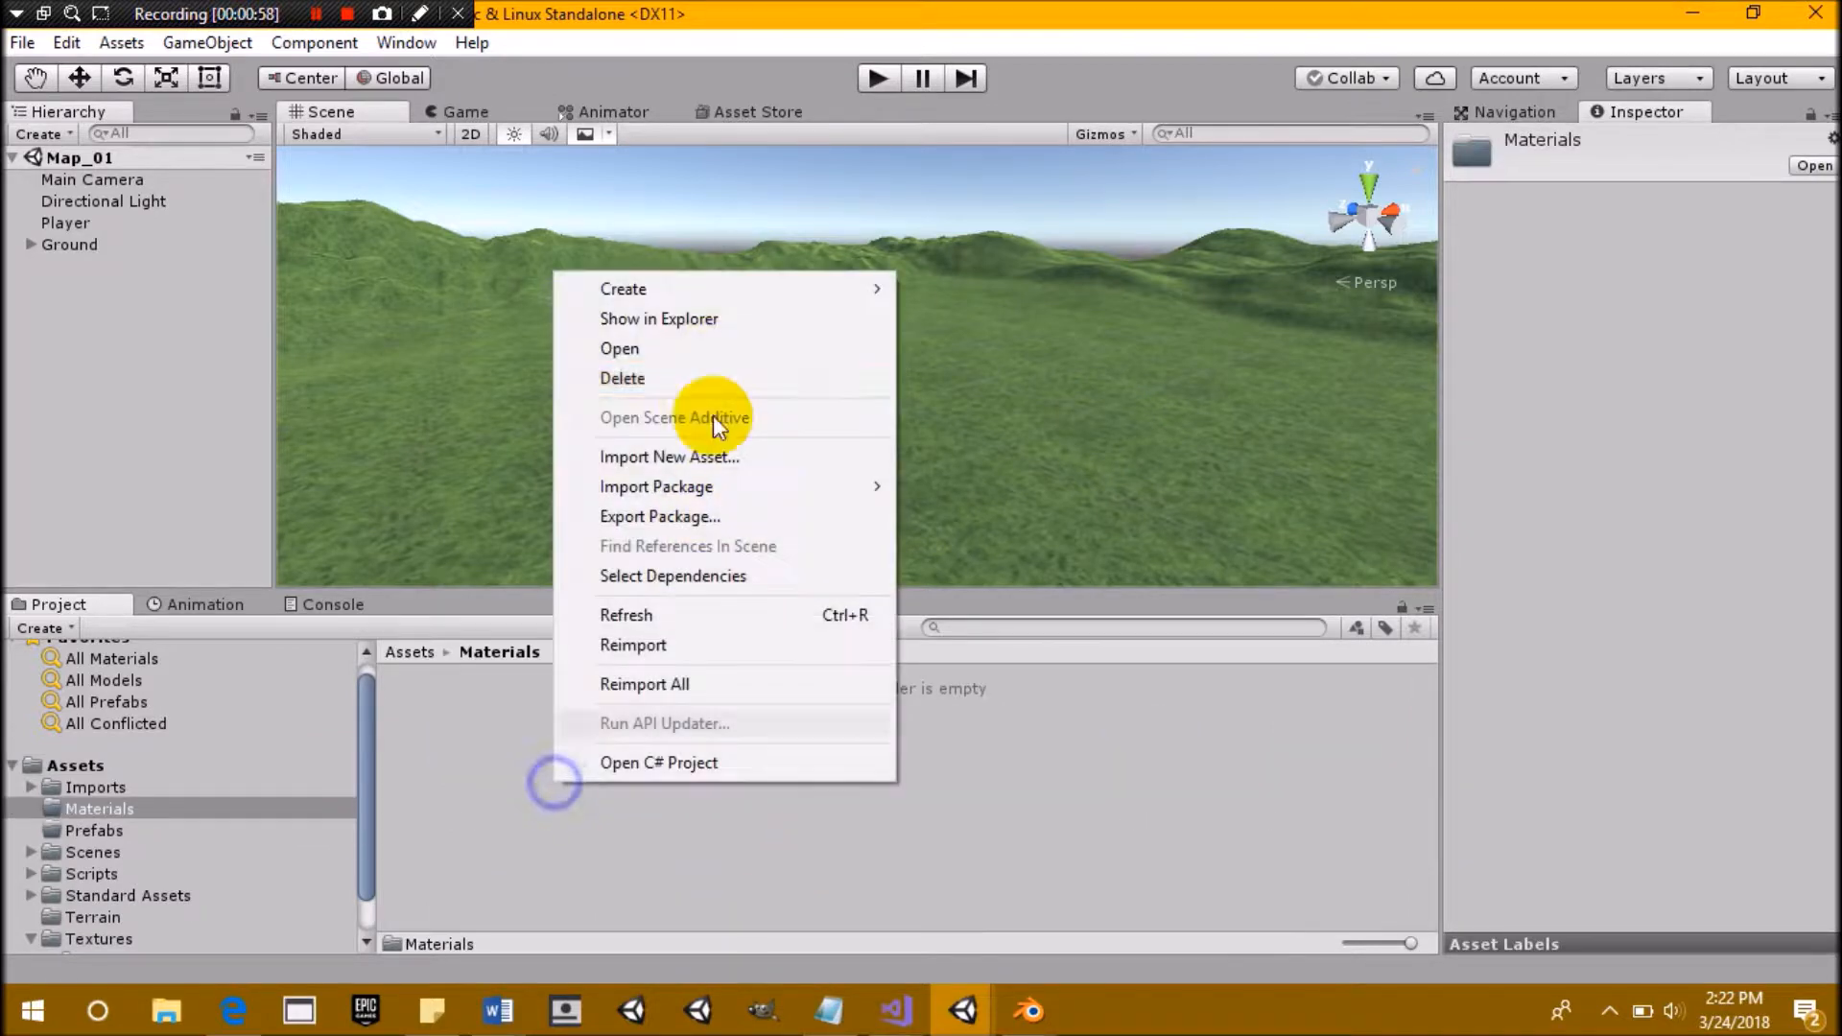
click(751, 286)
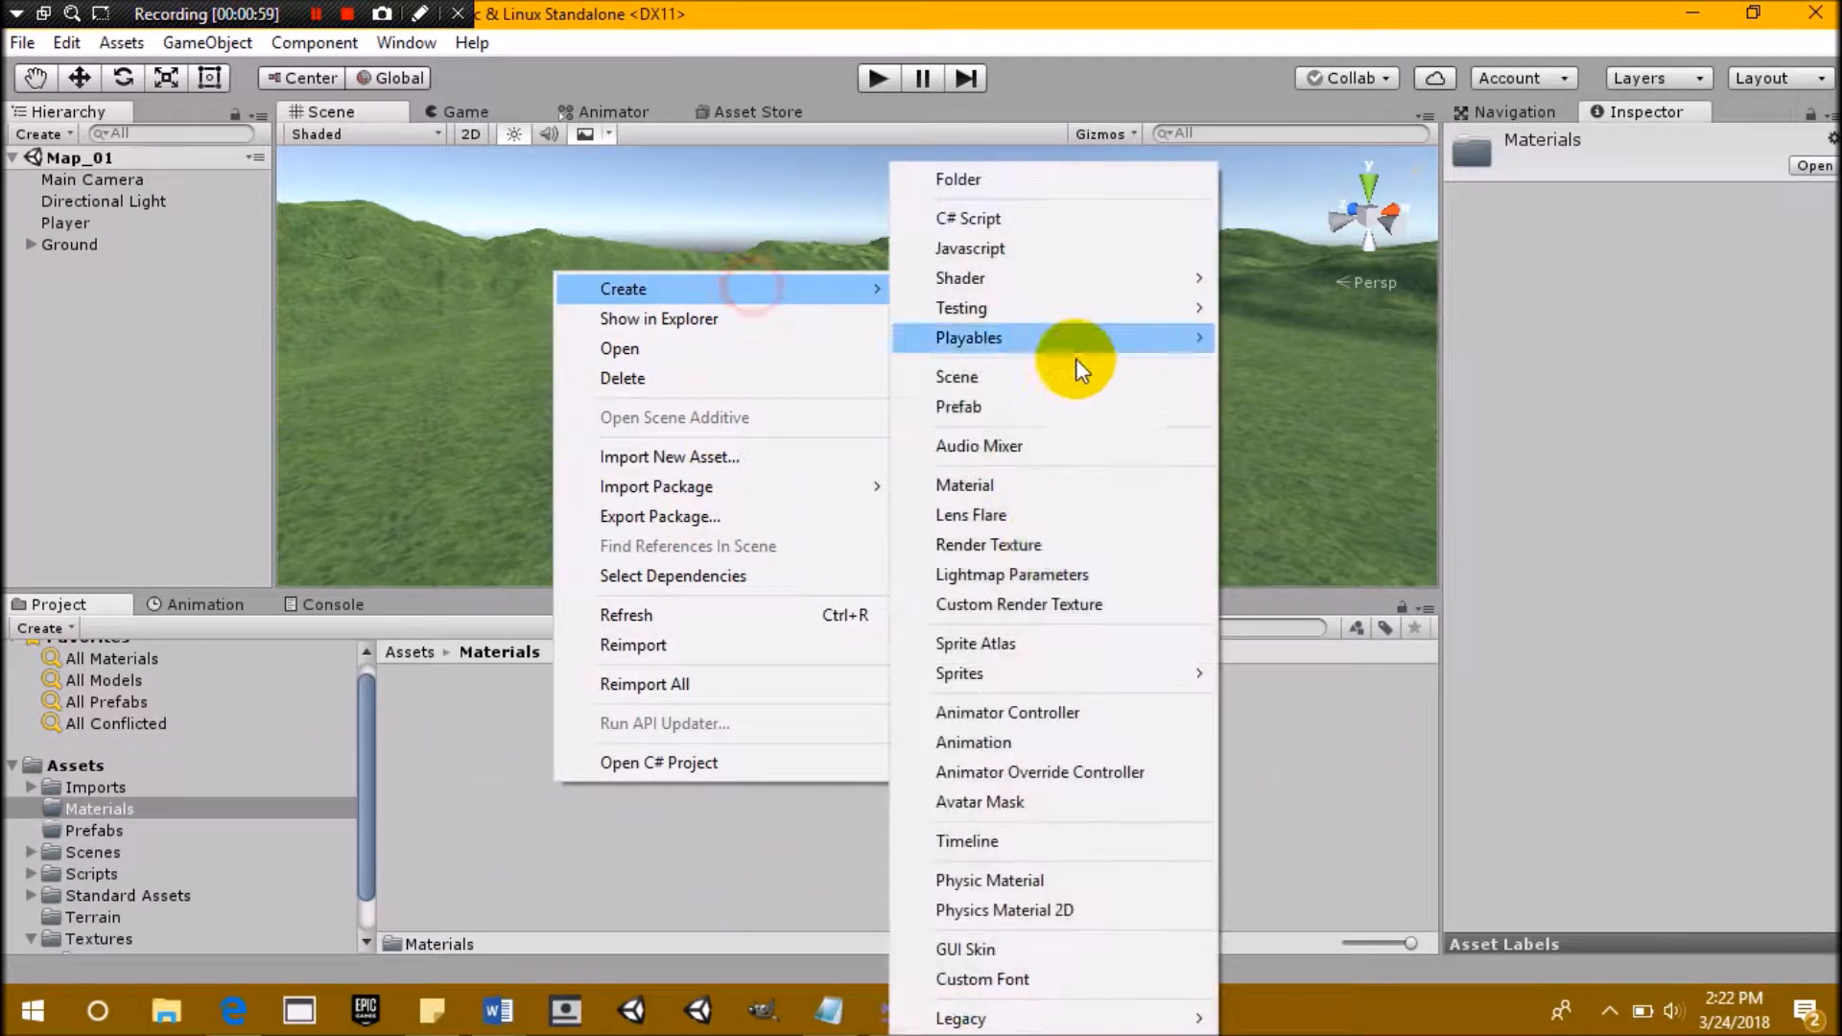
click(1009, 482)
text(Resour)
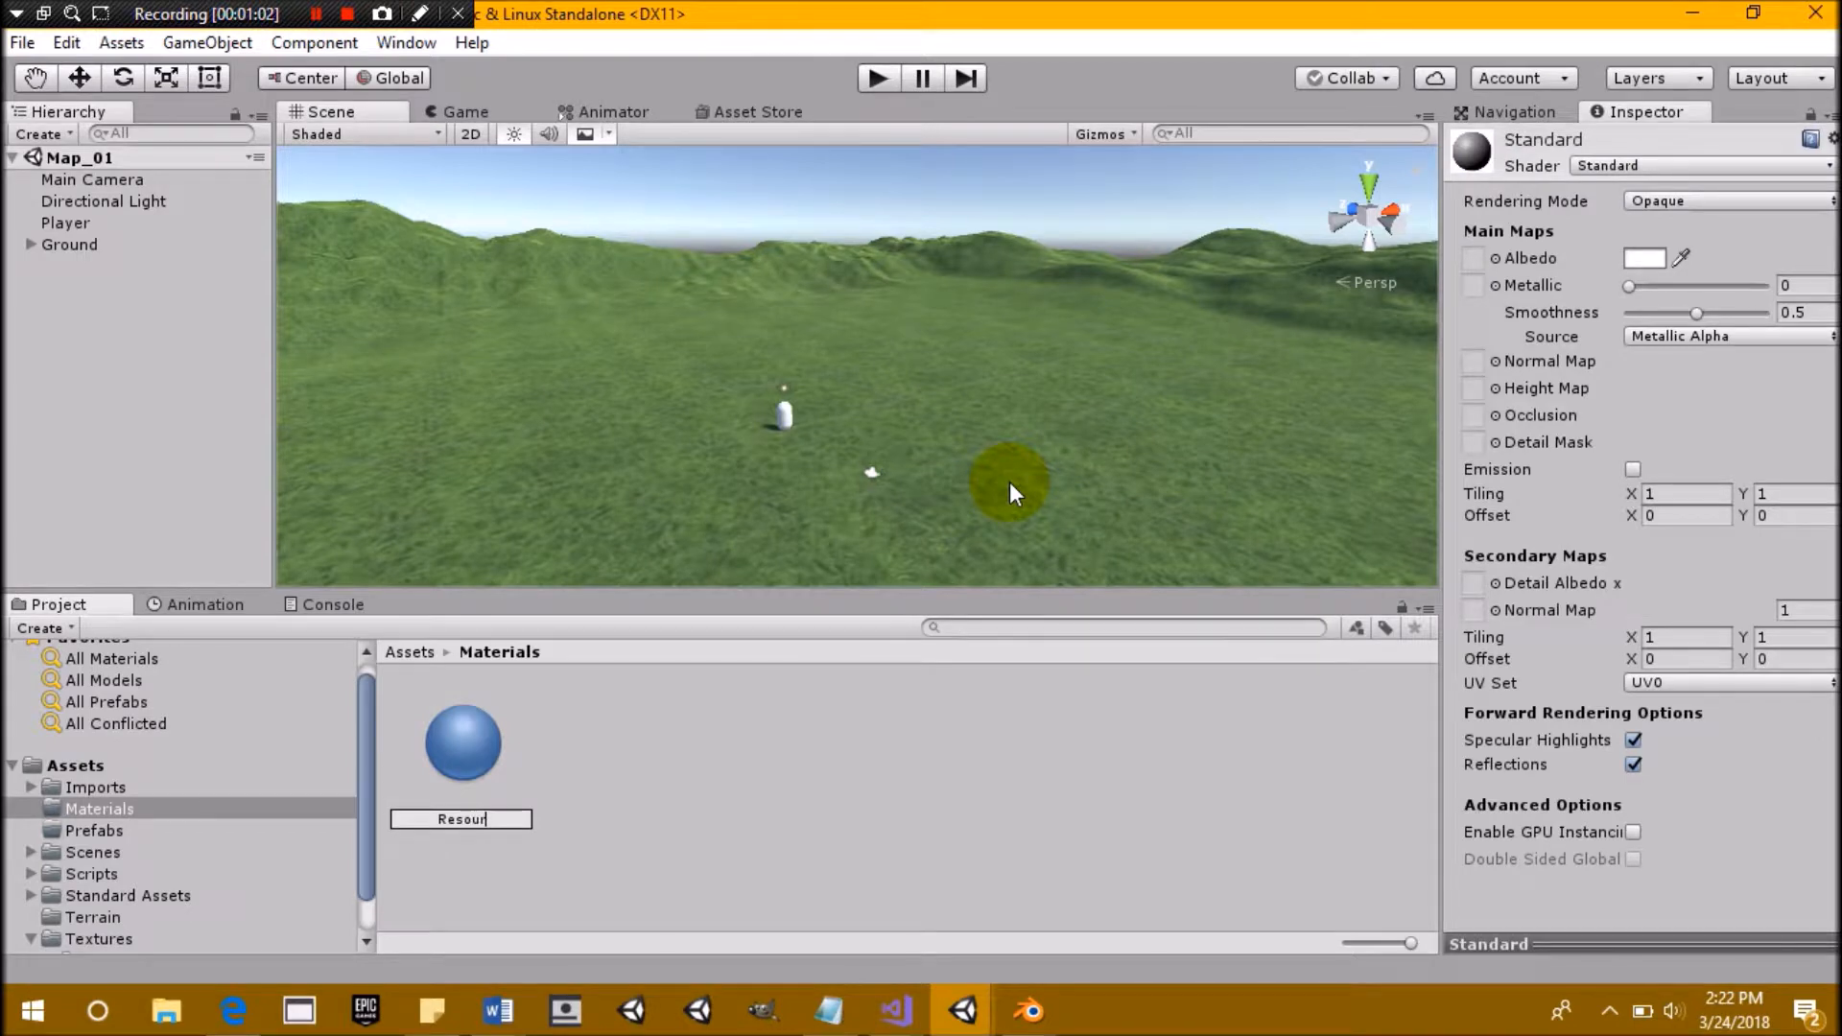
text(ceNodeMat)
key(Return)
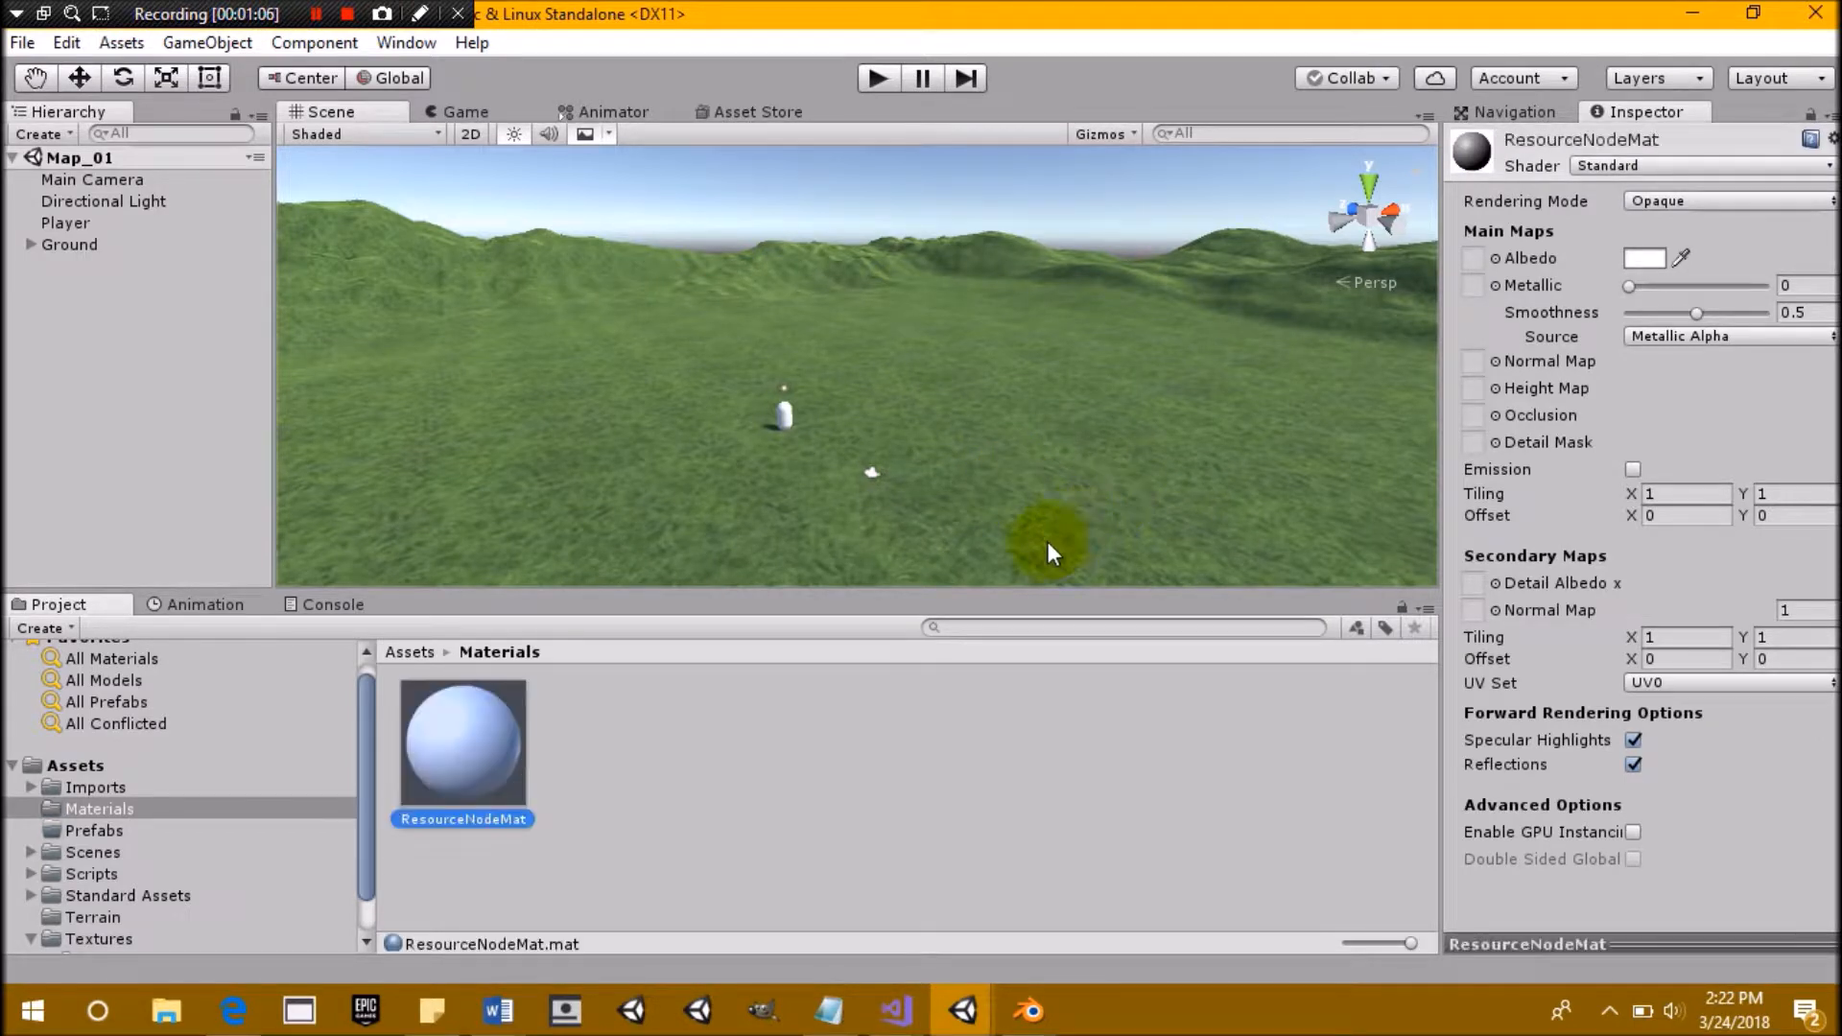
Set ResourceNodeMat's rendering mode to Transparent and its albedo alpha to 125
click(1667, 204)
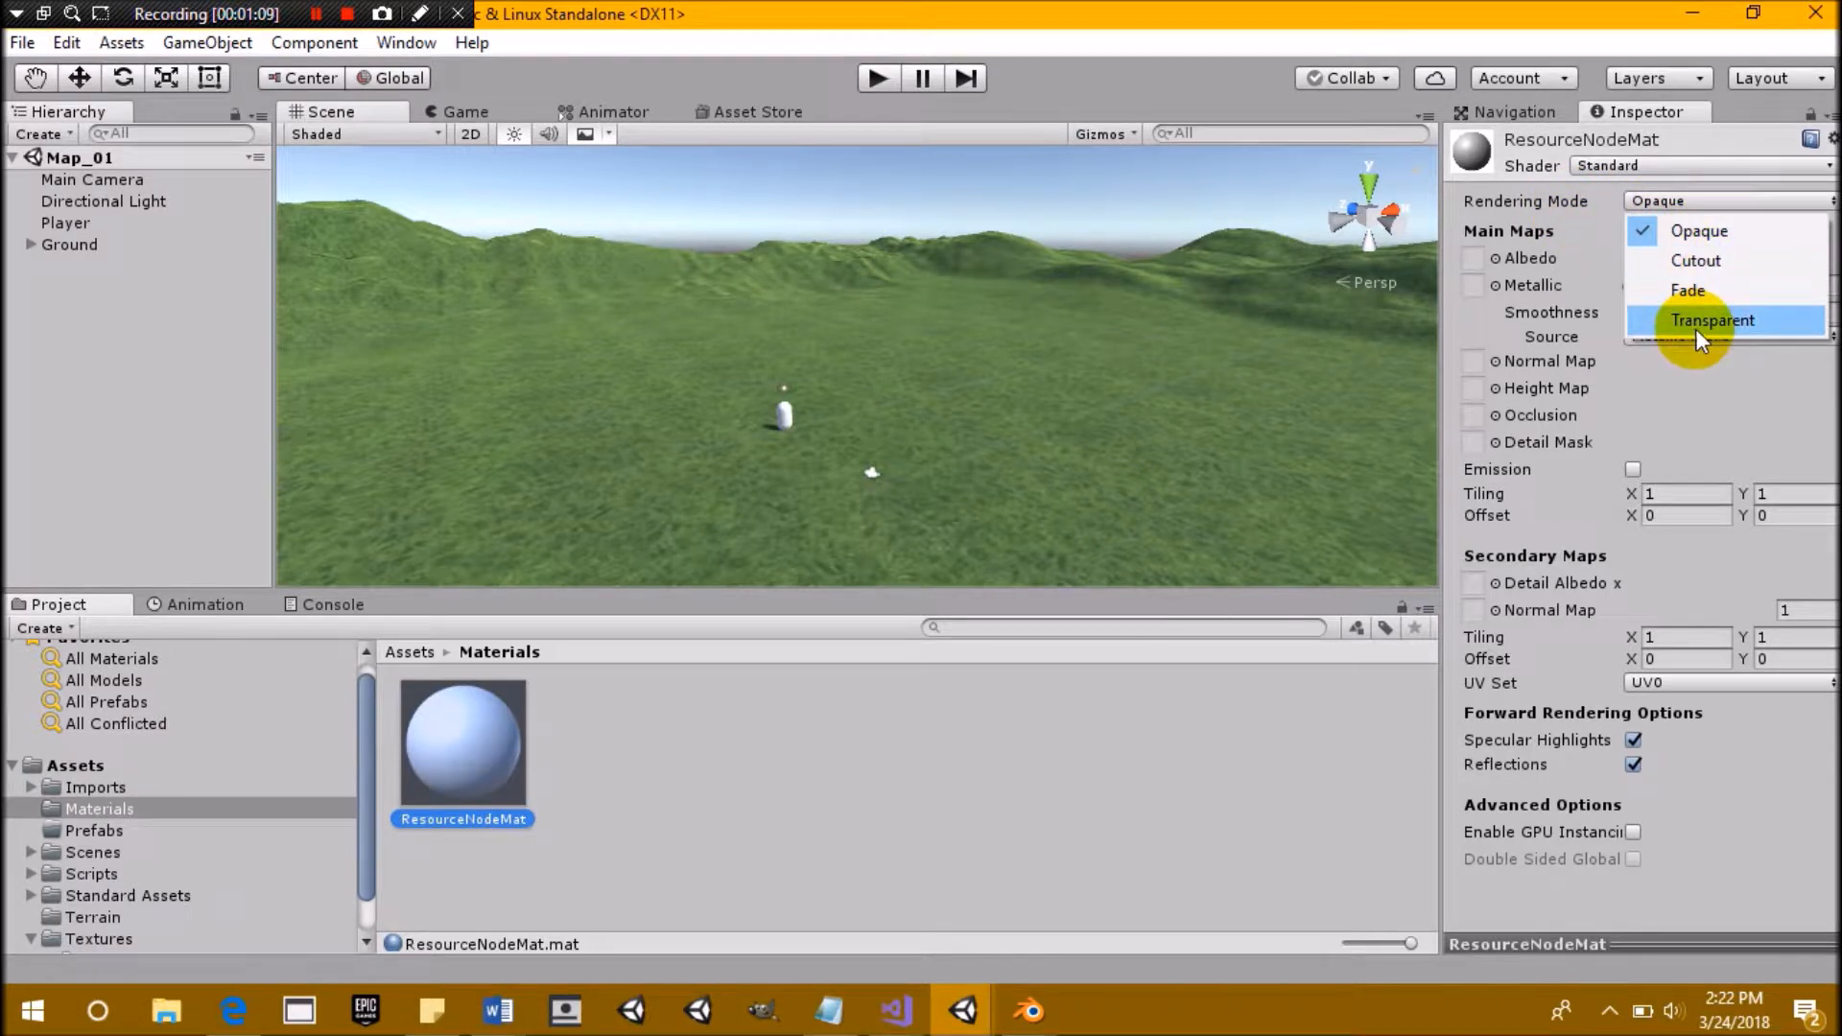
click(1696, 322)
click(1636, 255)
drag(1396, 602, 1312, 613)
click(1451, 600)
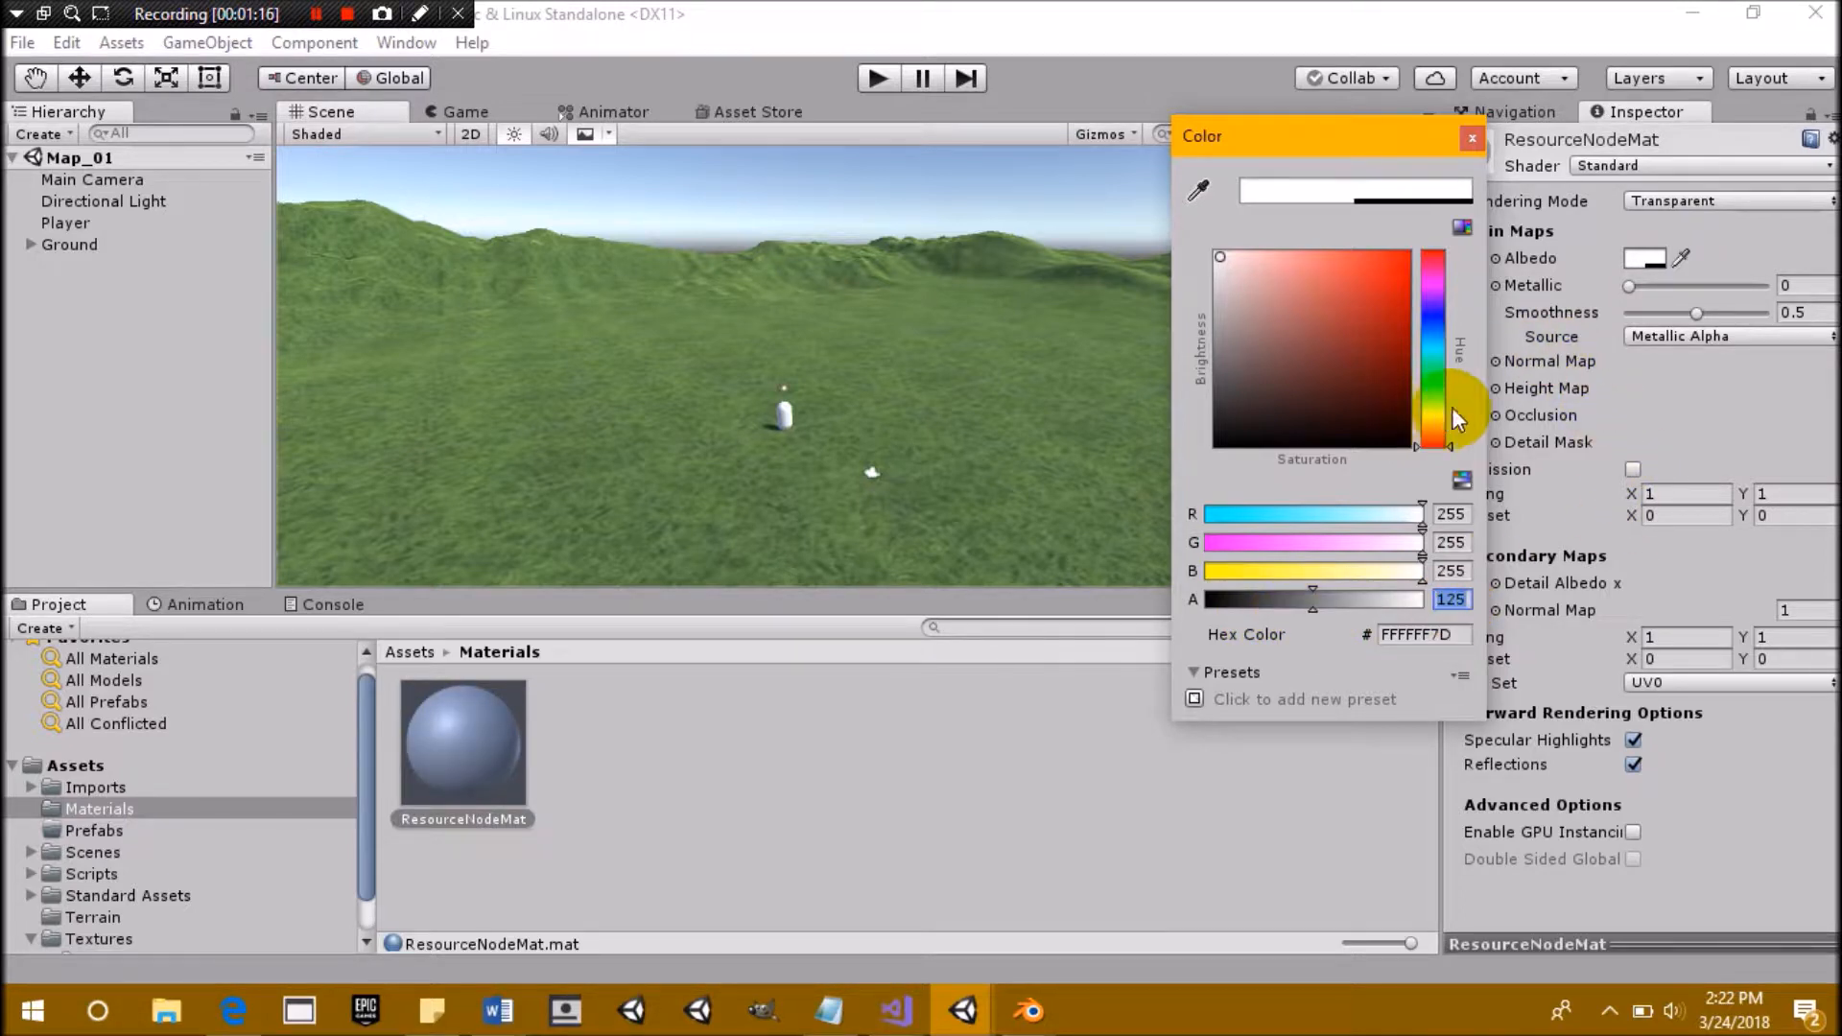
Change ResourceNodeMat's albedo to bright green (R 0, G 255, B 12) and lower the material's smoothness
click(1436, 381)
drag(1404, 259, 1429, 216)
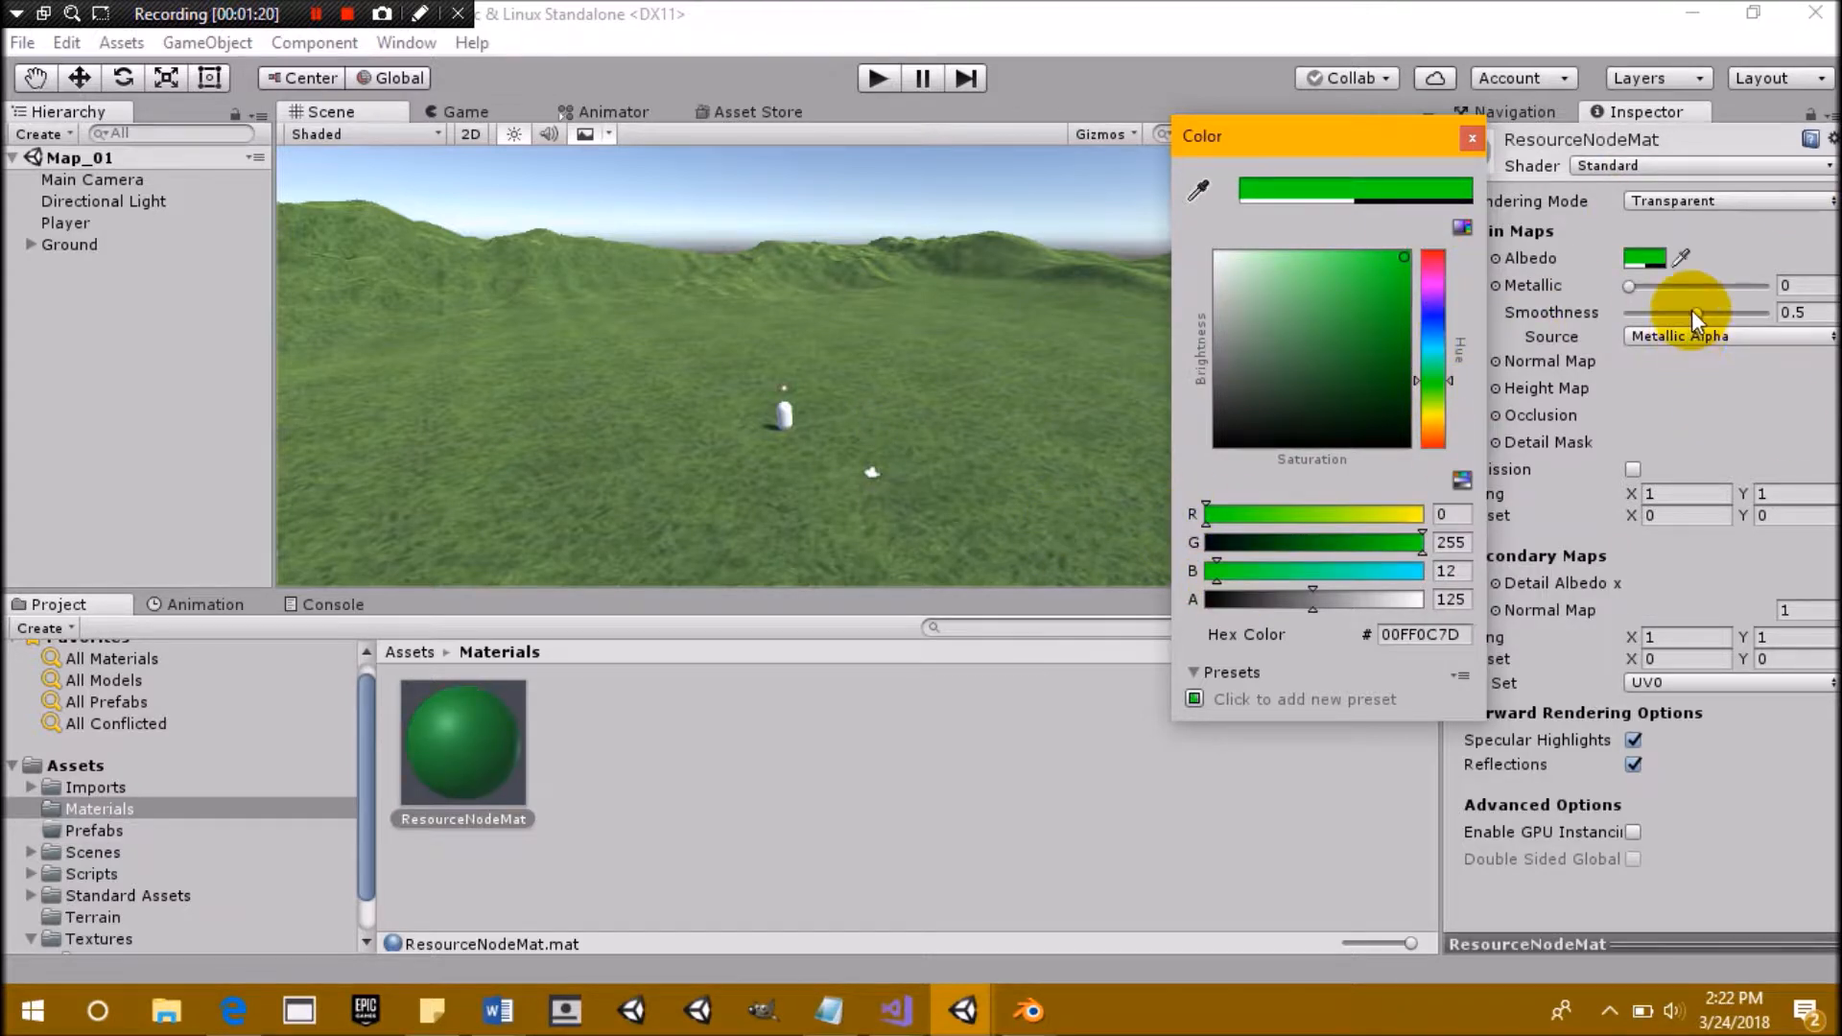
drag(1690, 313, 1550, 319)
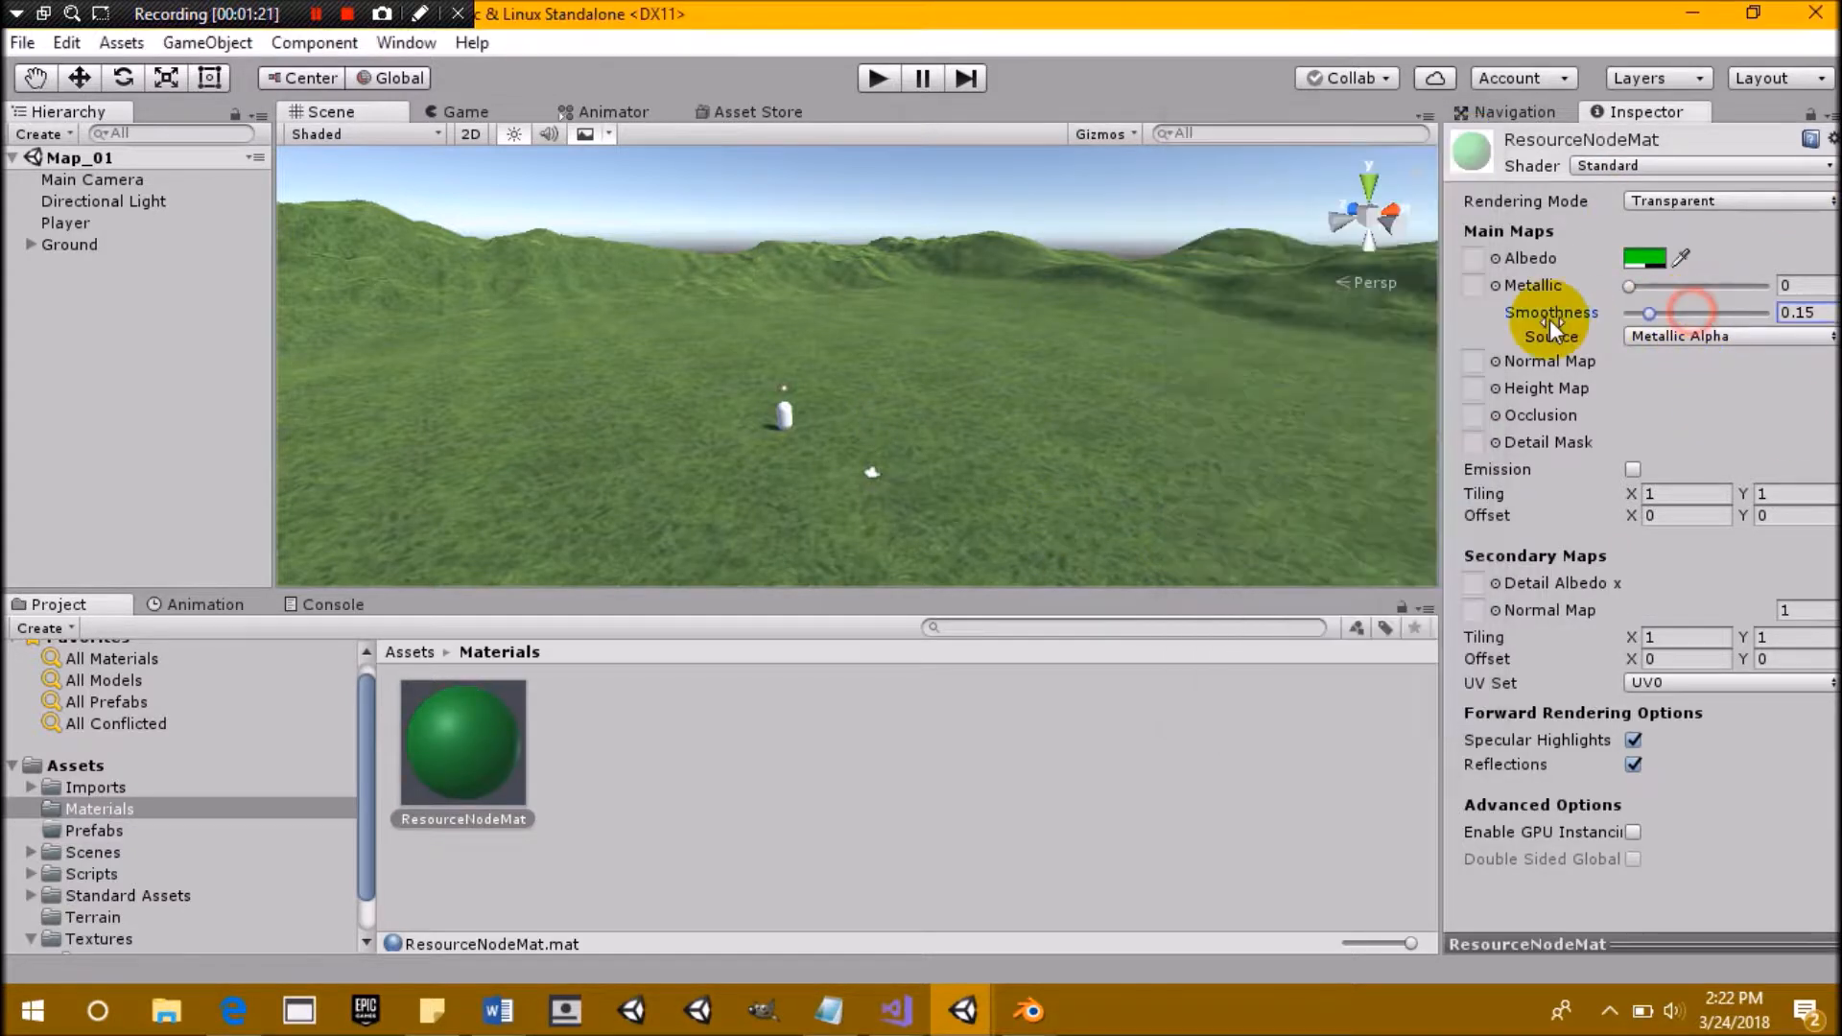
Add a 3D cube to the Map_01 scene and reset its transform
click(94, 285)
right_click(139, 329)
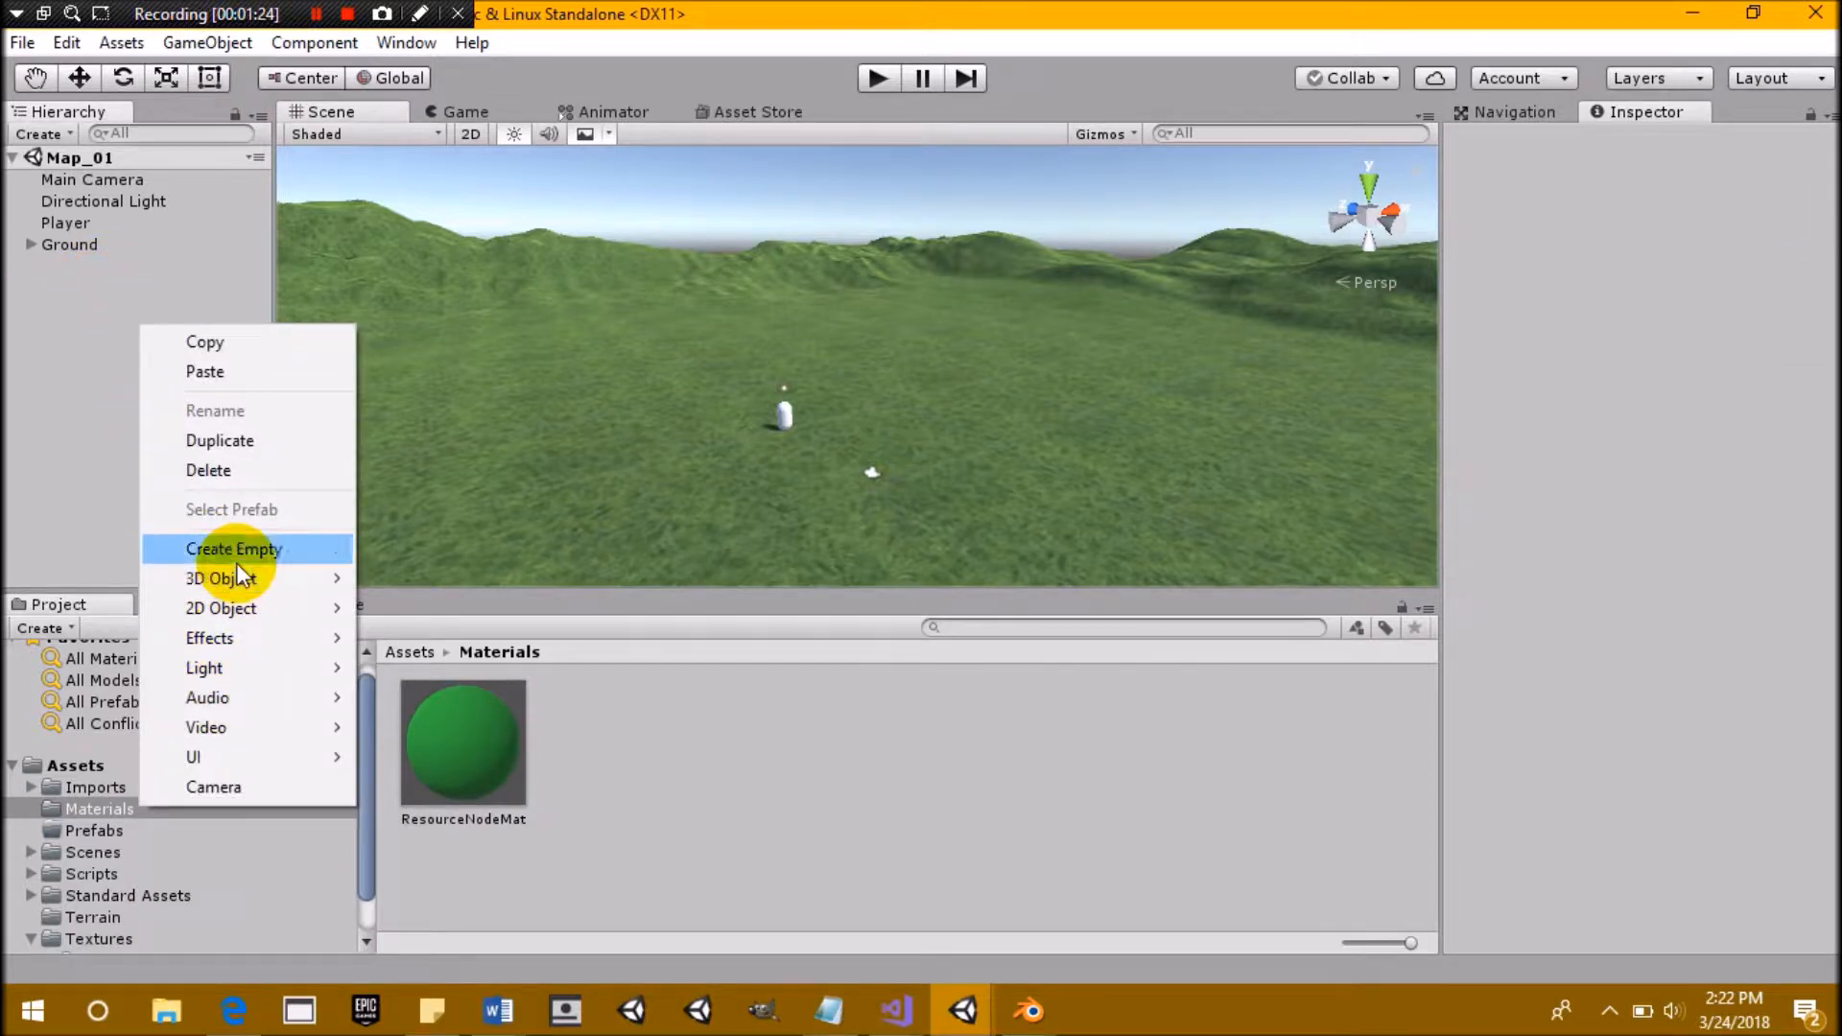
mouse_move(236, 579)
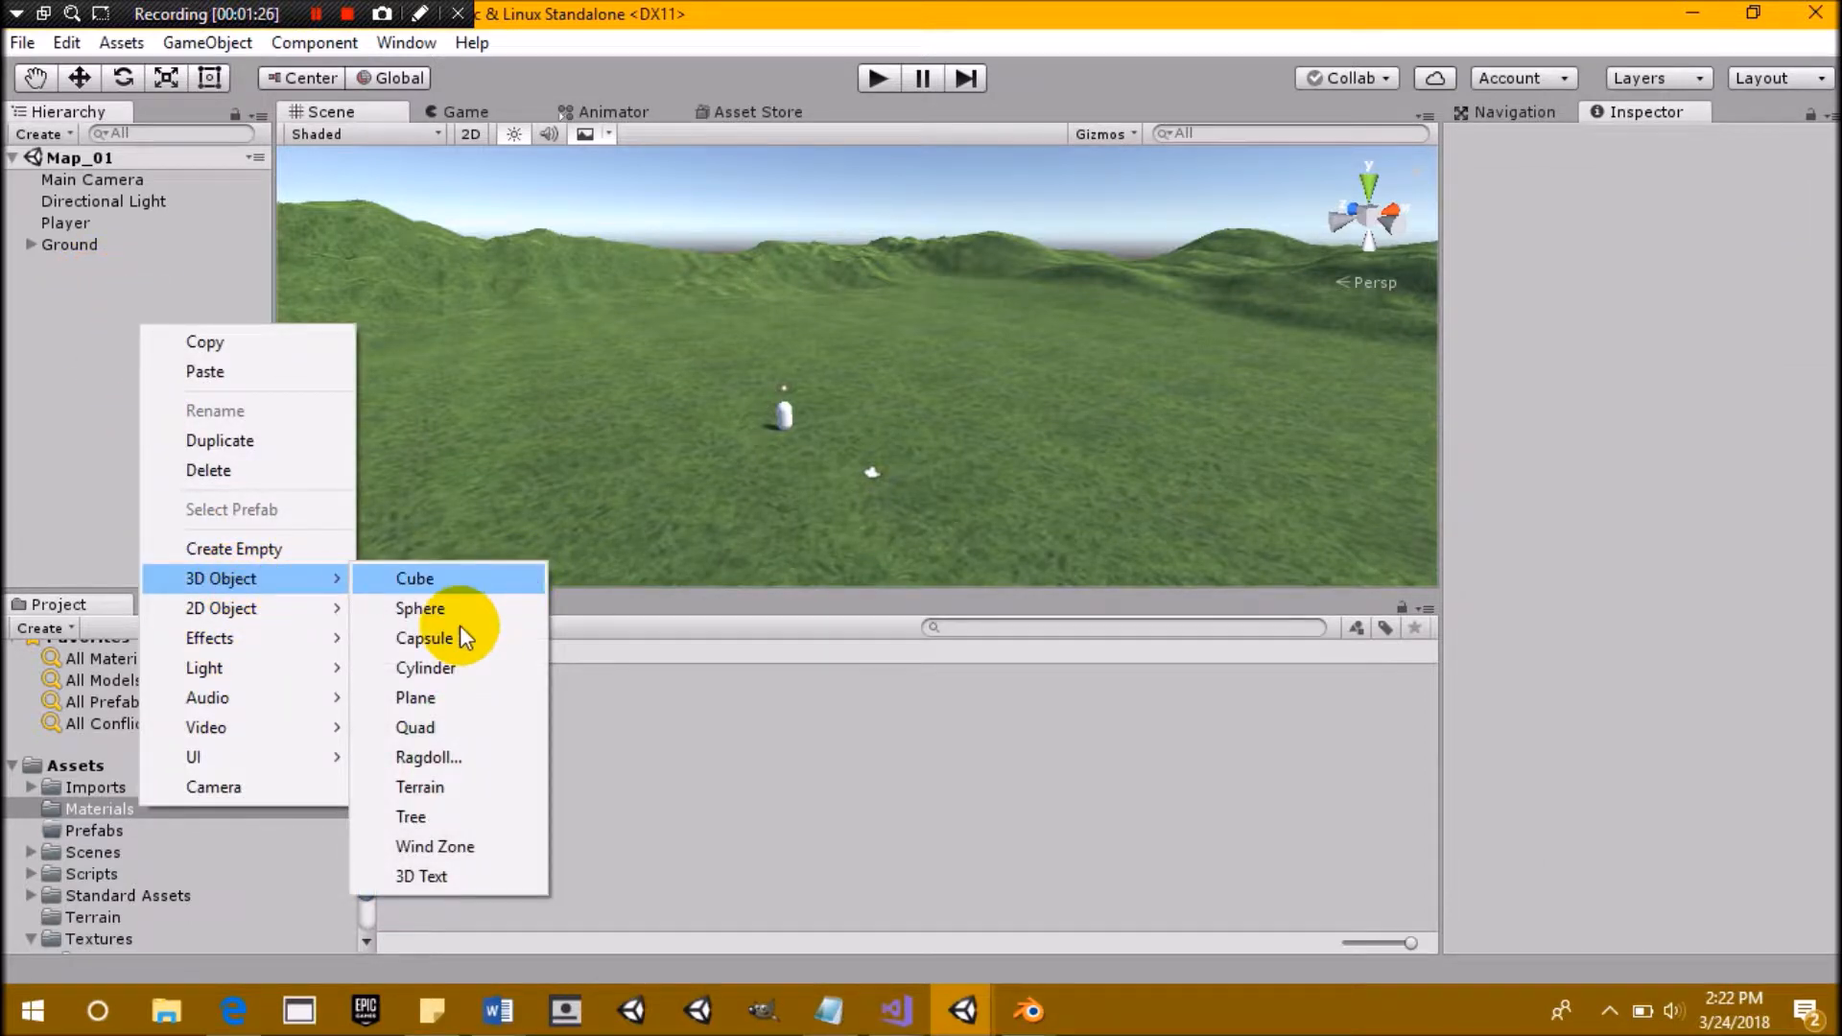
click(462, 588)
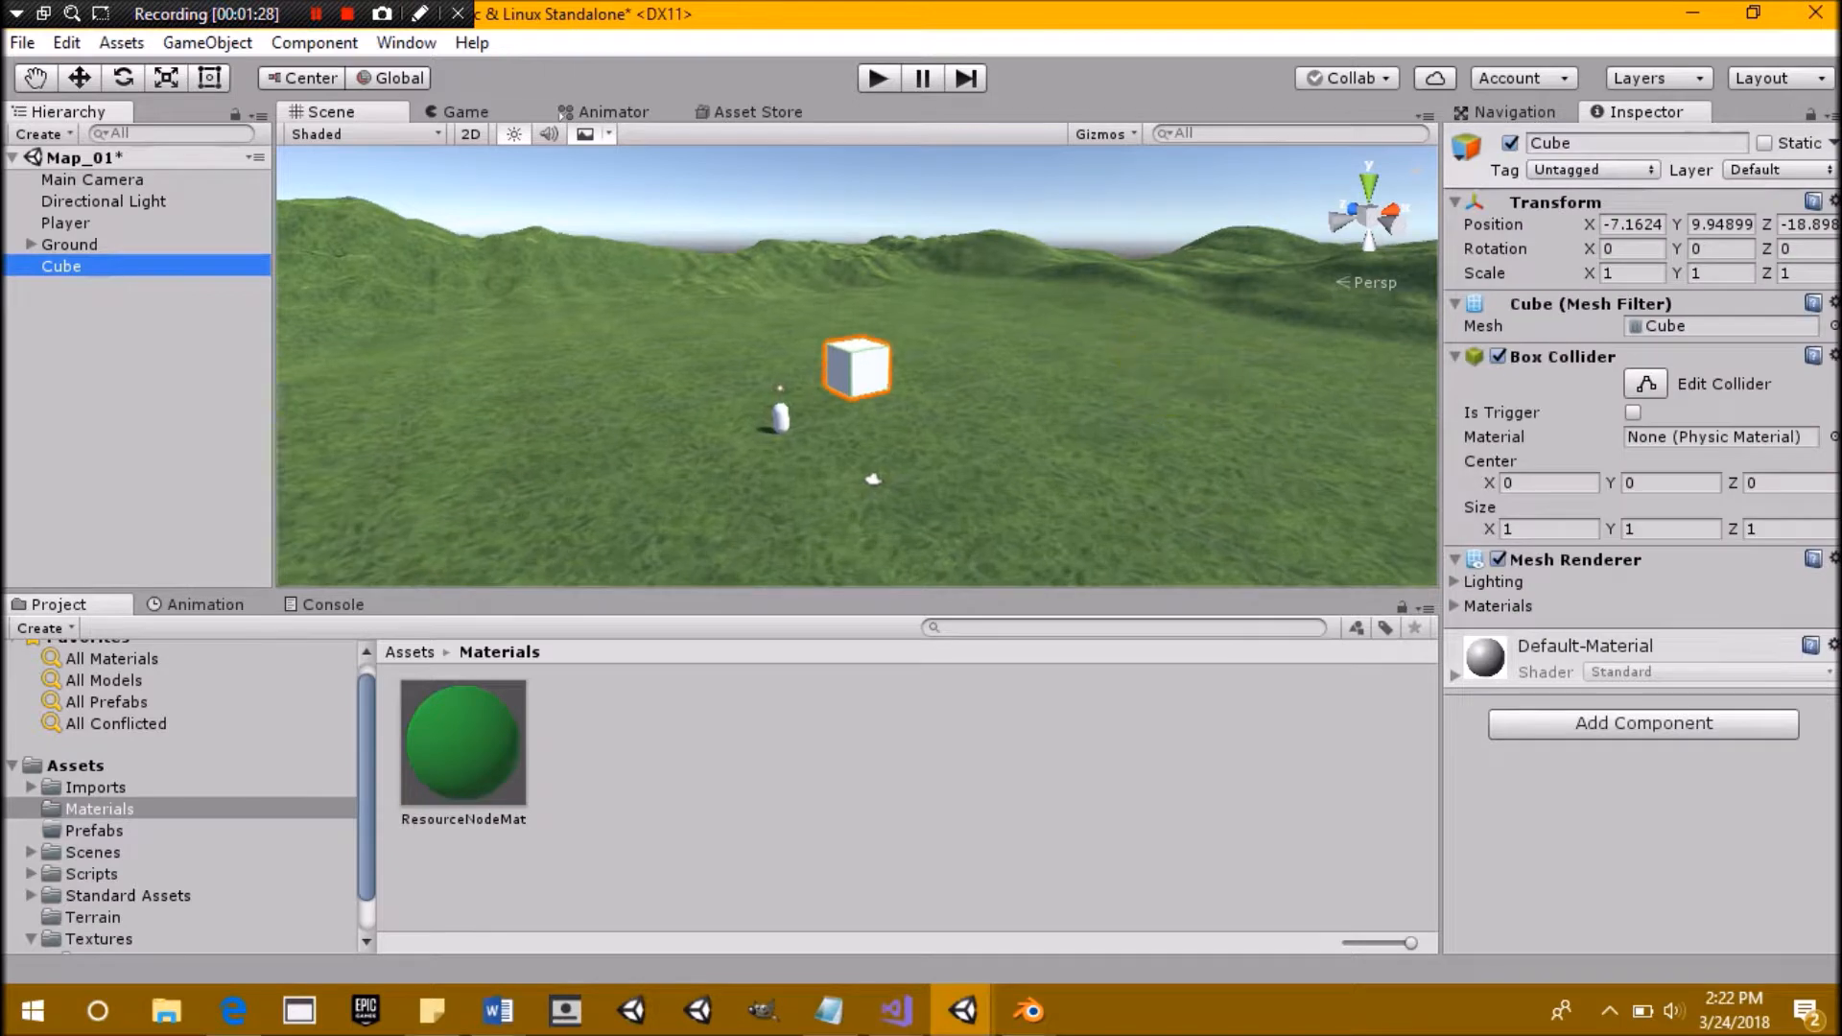
click(1830, 201)
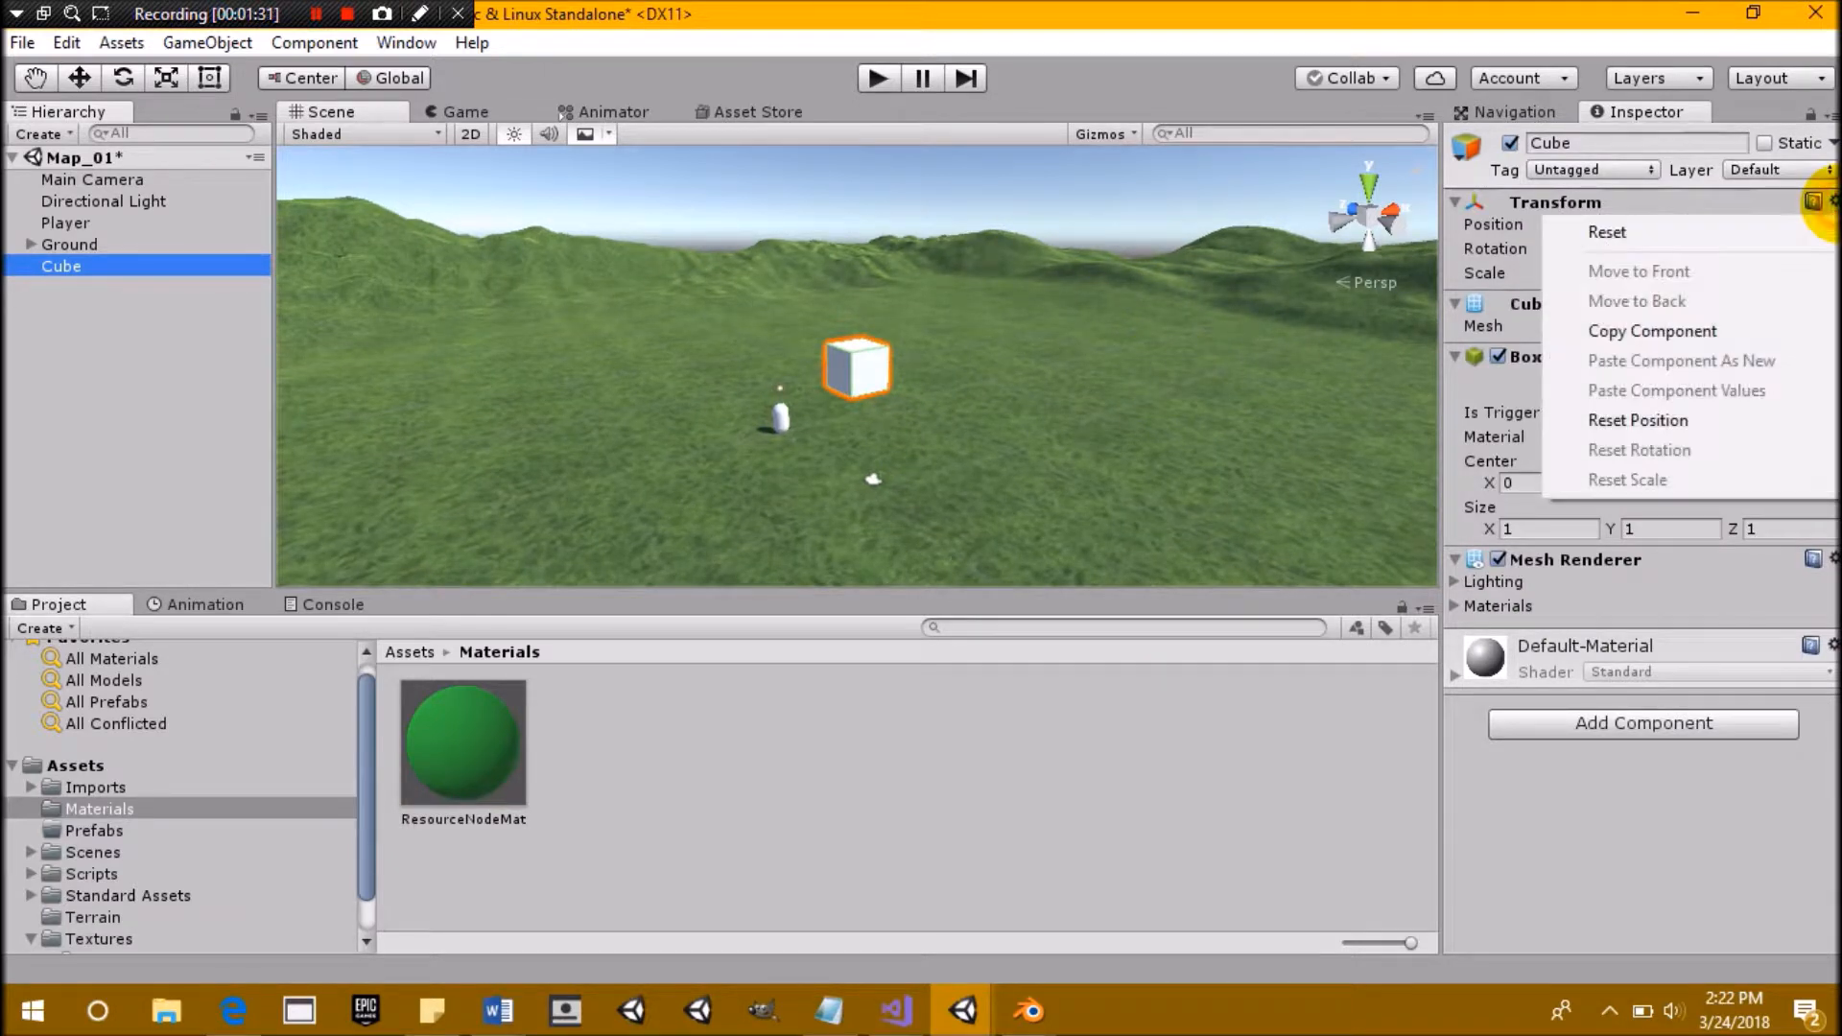
click(1631, 240)
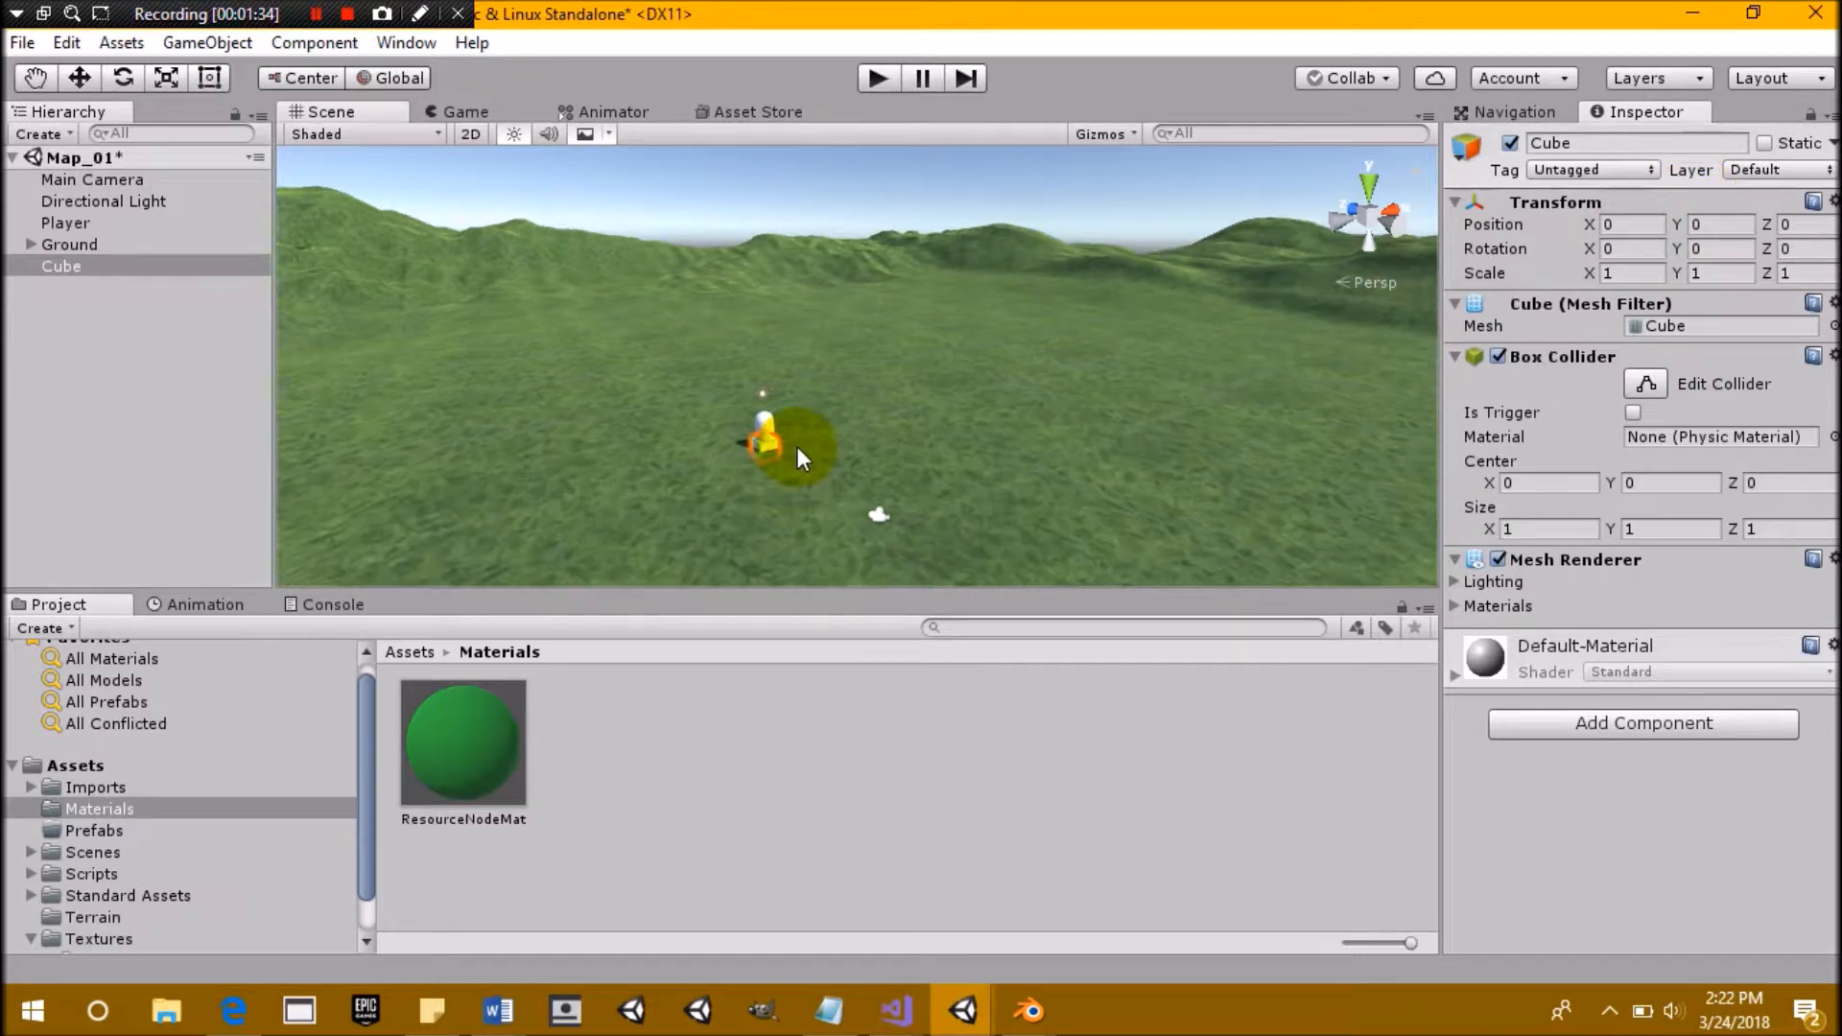
Raise the cube out of the ground by setting its Y position to 0.5
key(f)
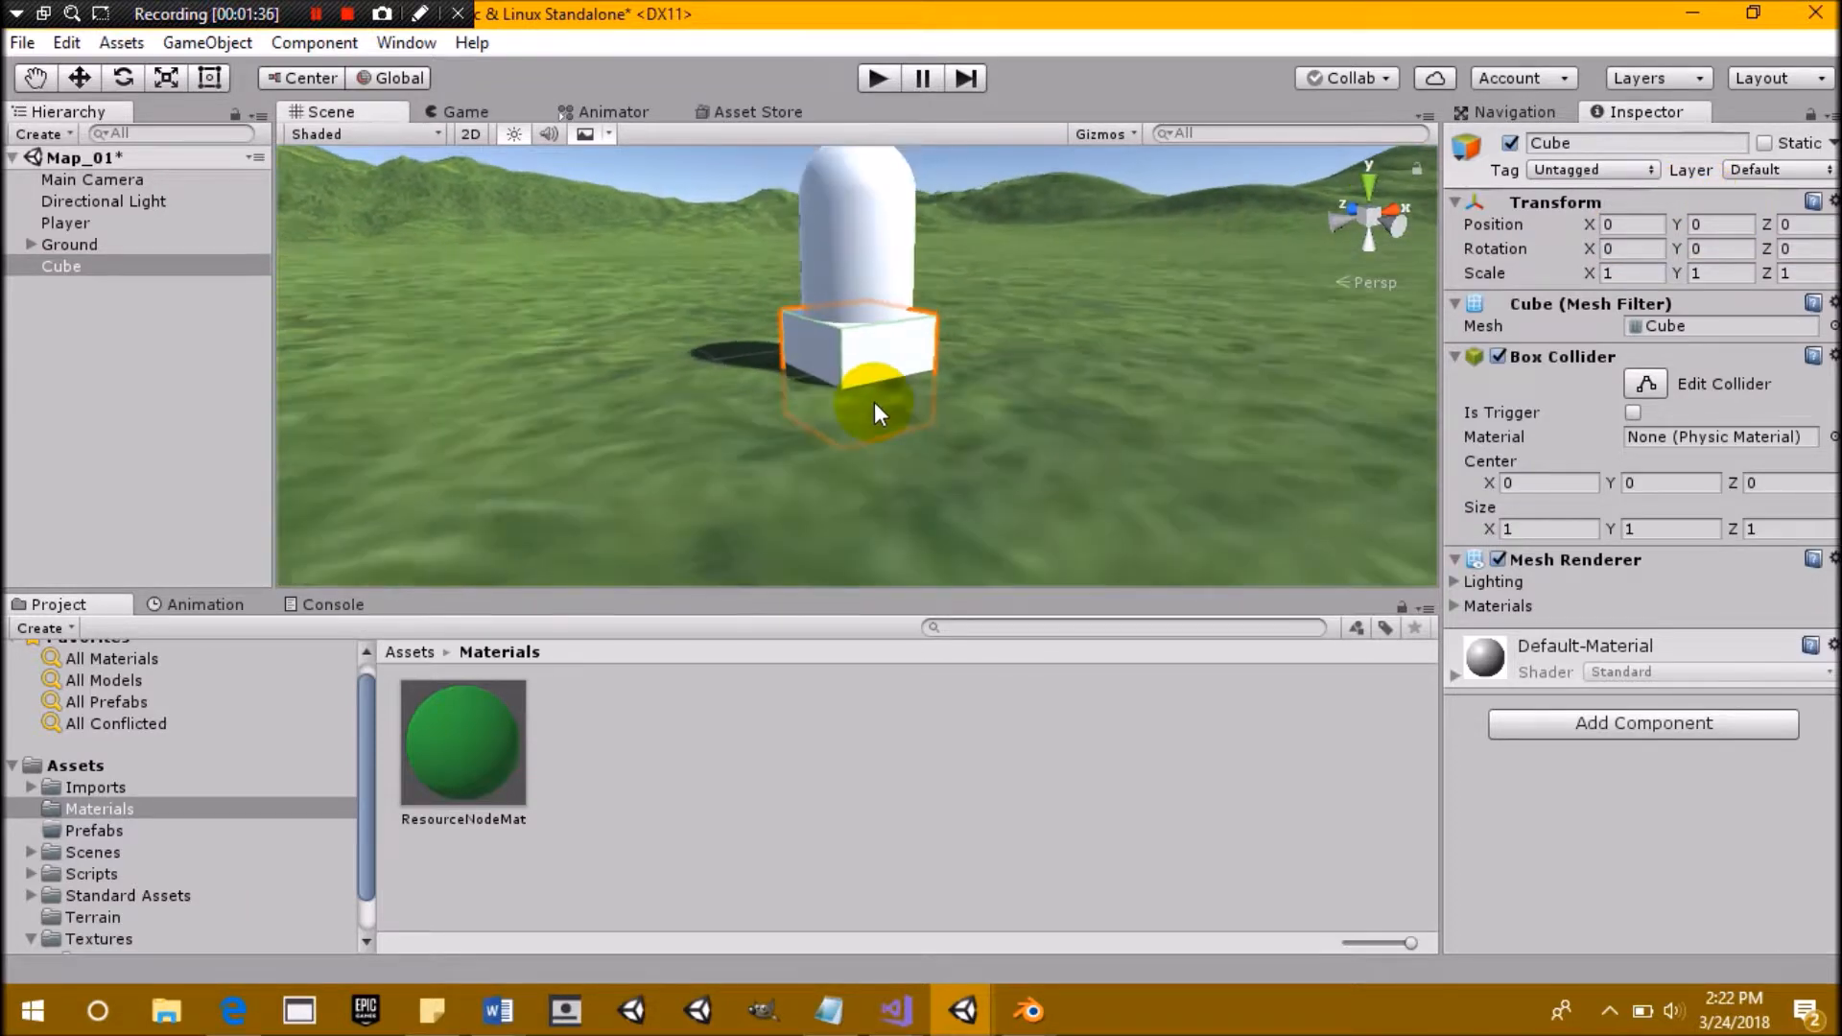
scroll(875, 403, down, 3)
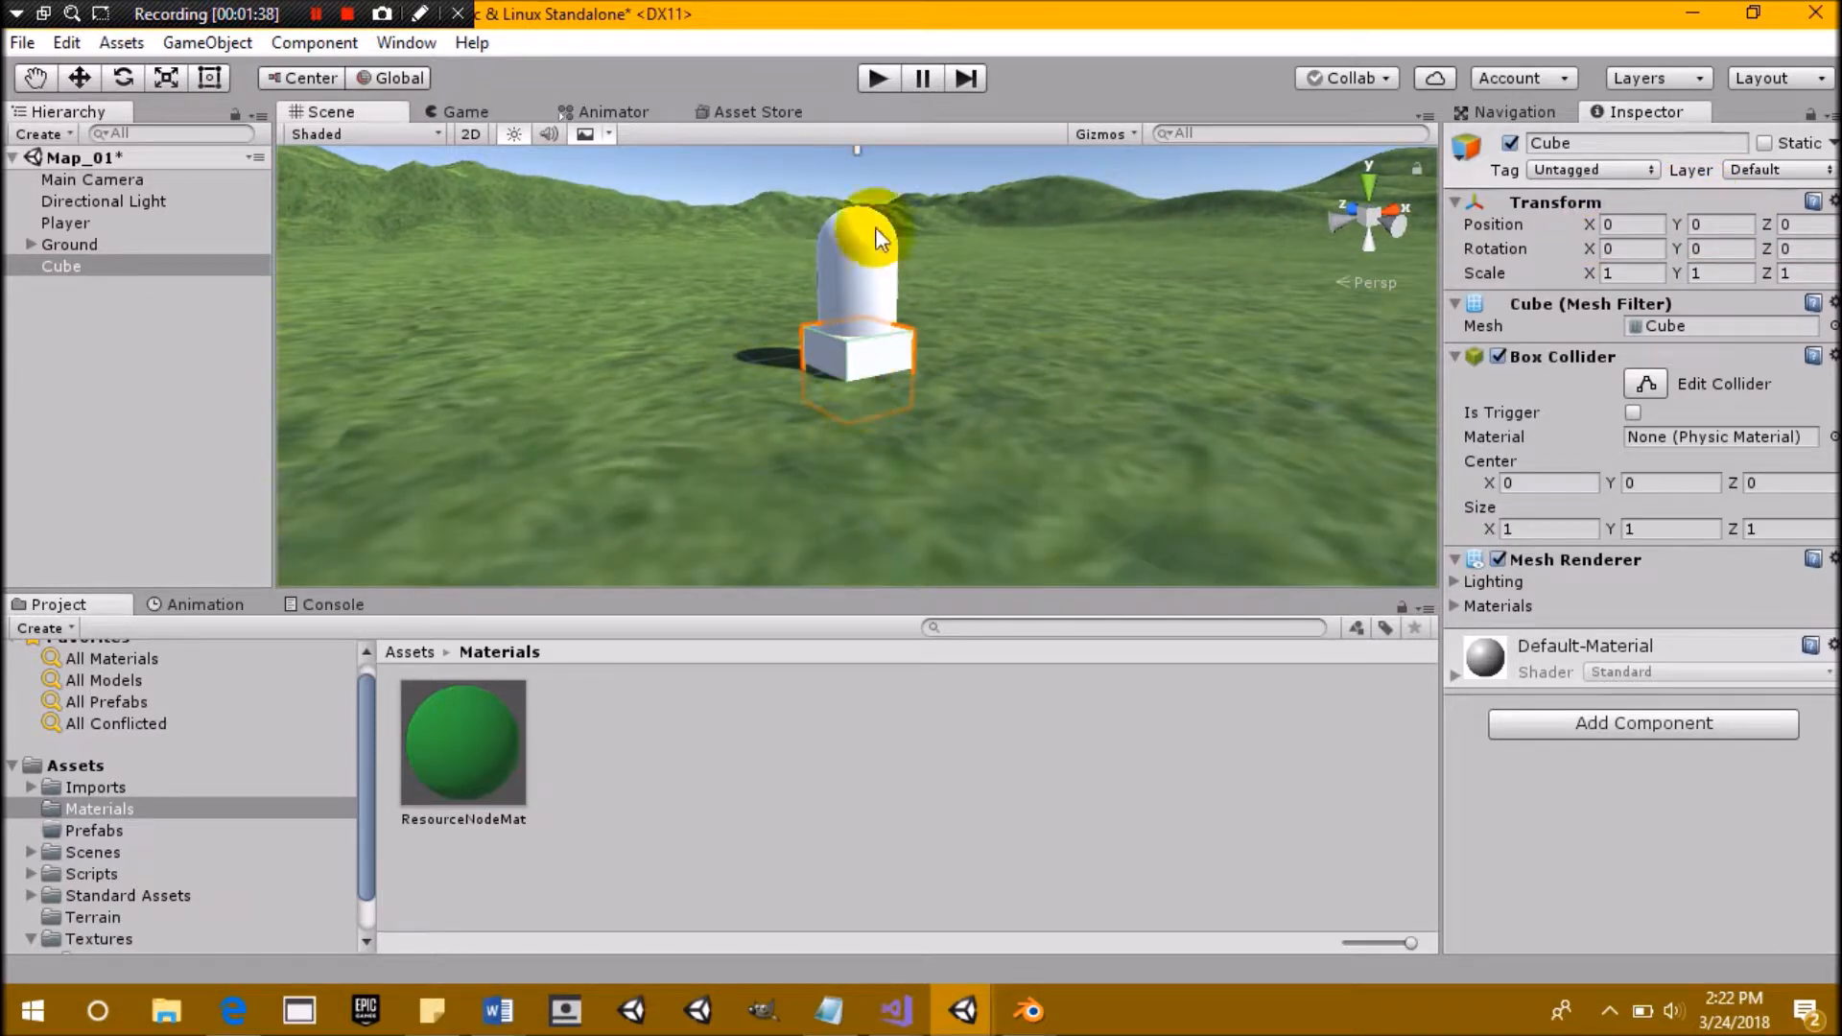
click(1717, 274)
click(1718, 224)
text(0.5)
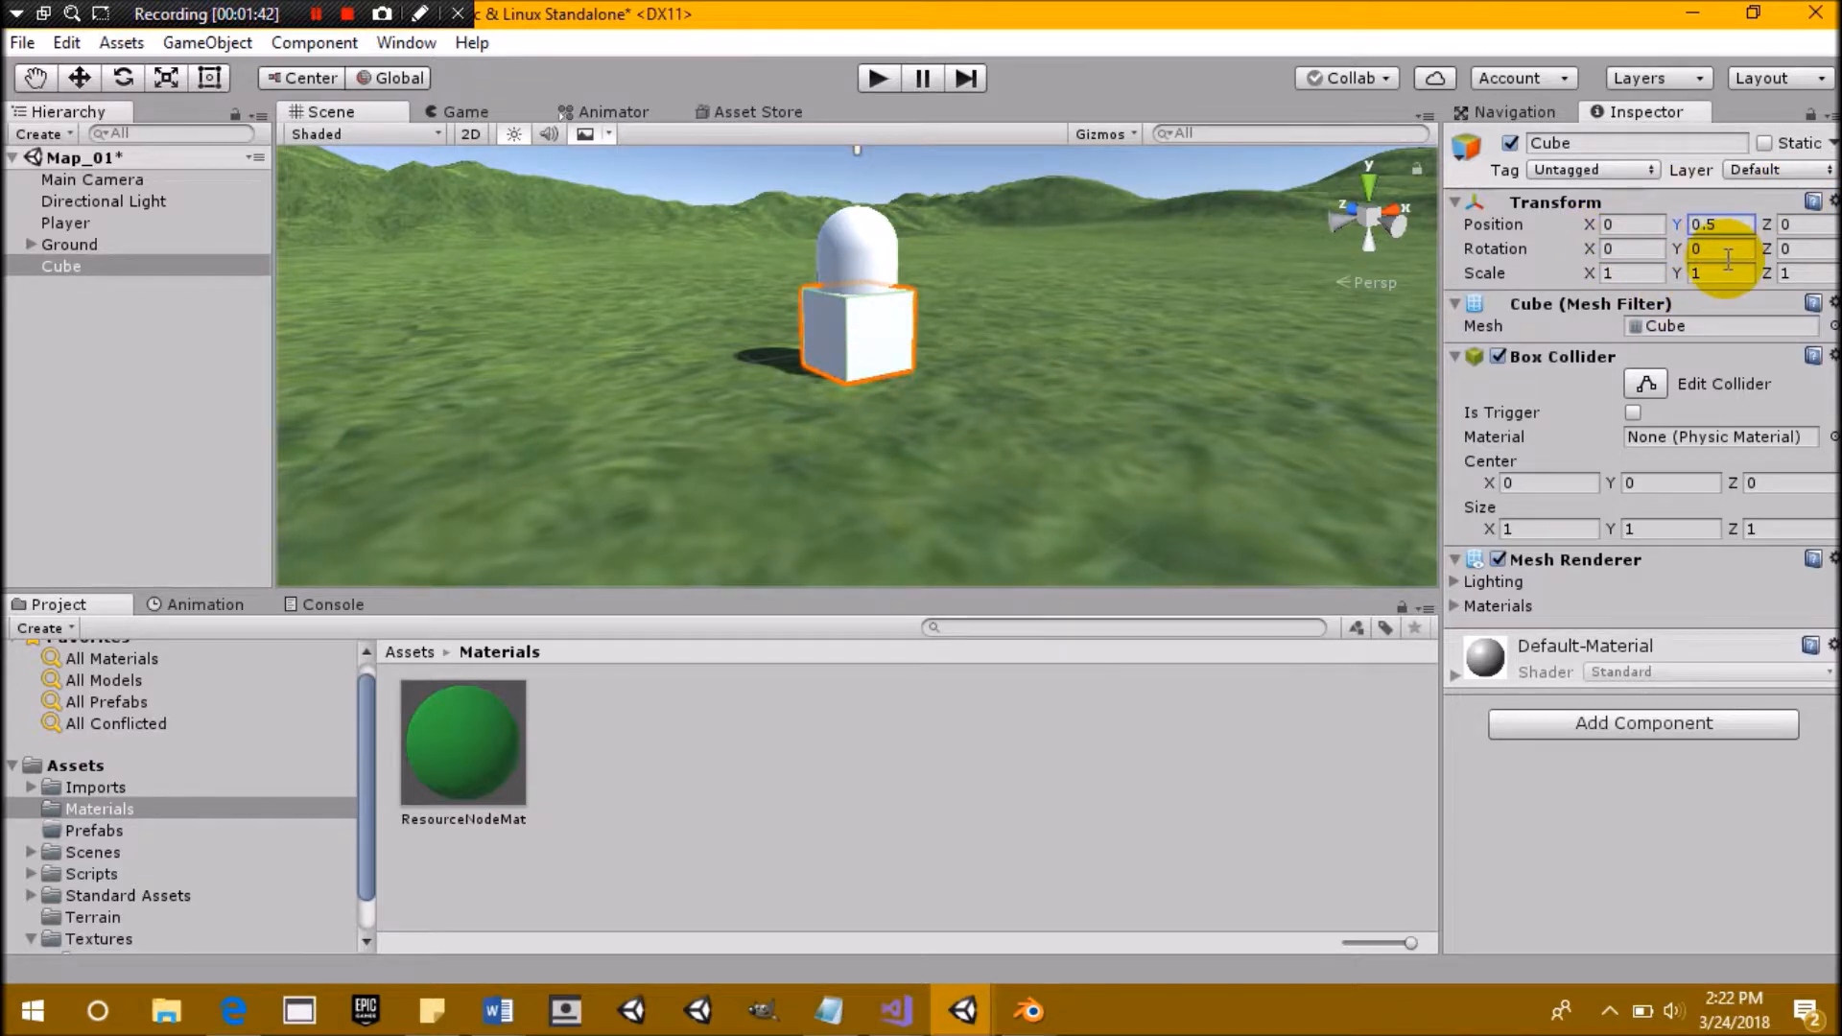
Set the cube's scale to 2 on both X and Z
click(1635, 272)
text(2)
key(Tab)
key(Tab)
text(2)
Apply ResourceNodeMat to the cube and make its box collider a trigger
drag(487, 779, 1702, 810)
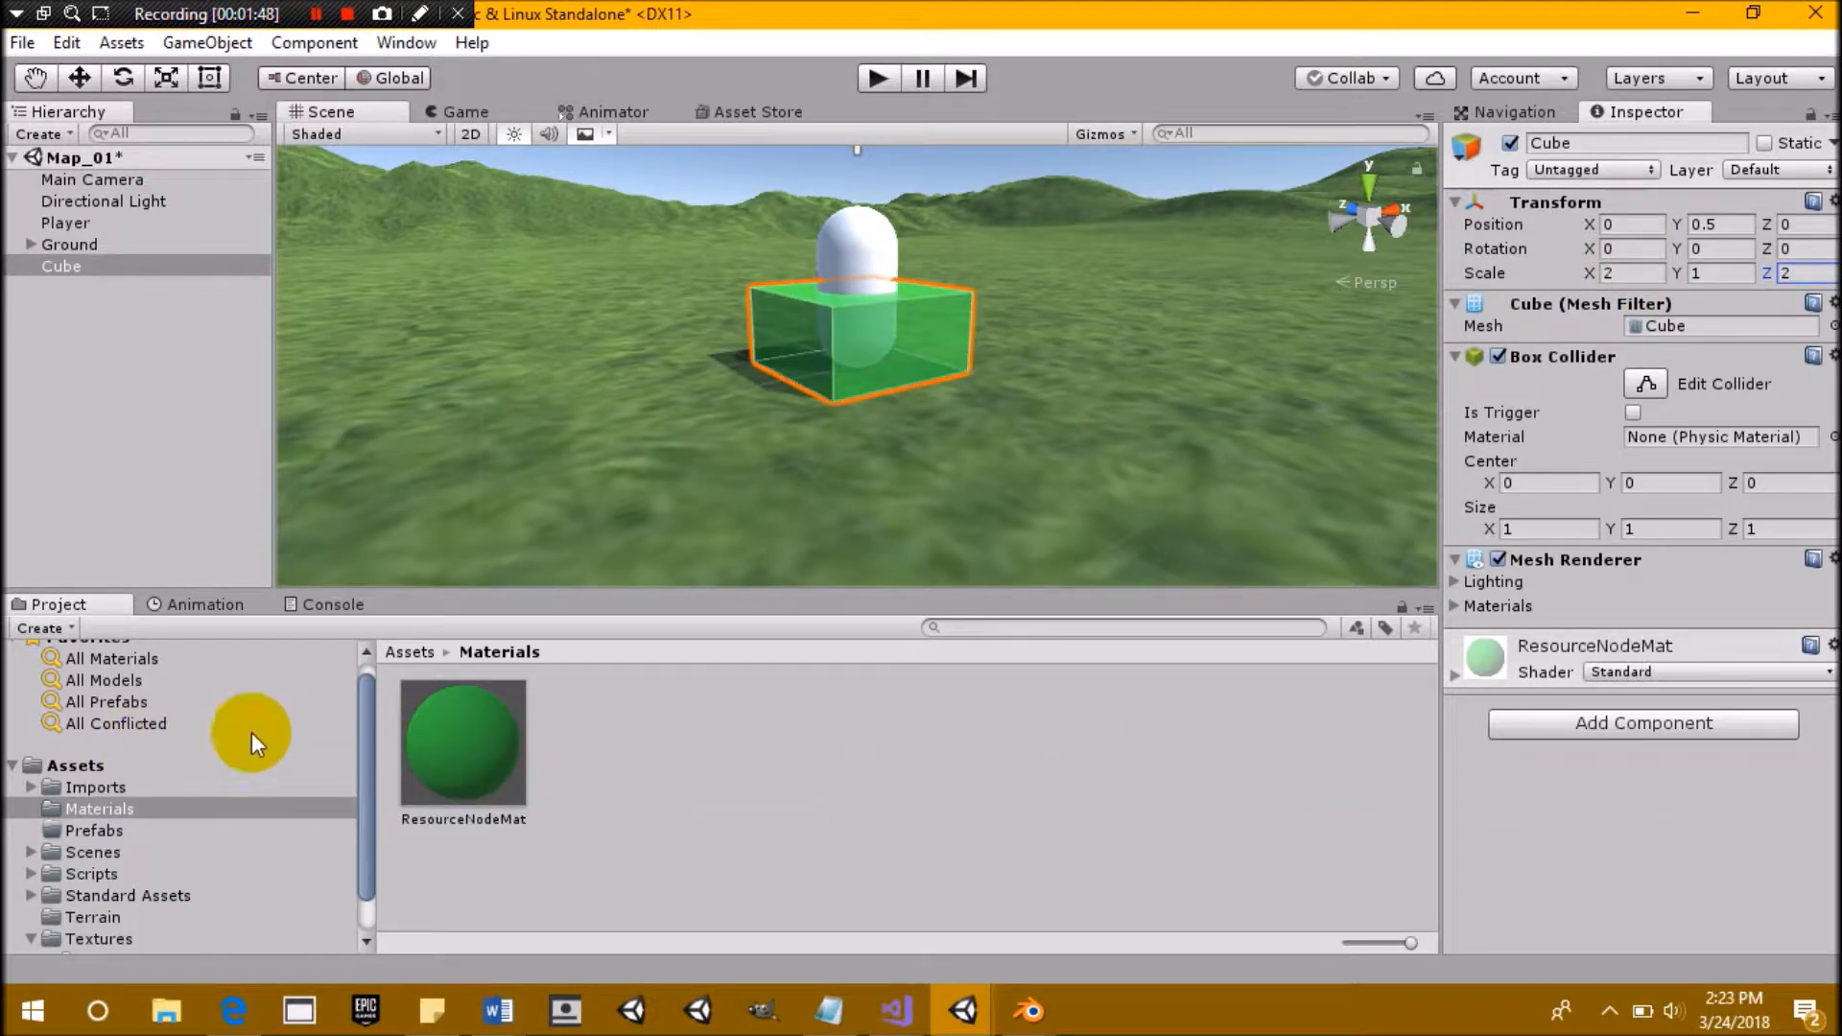
scroll(846, 286, up, 10)
scroll(848, 288, down, 11)
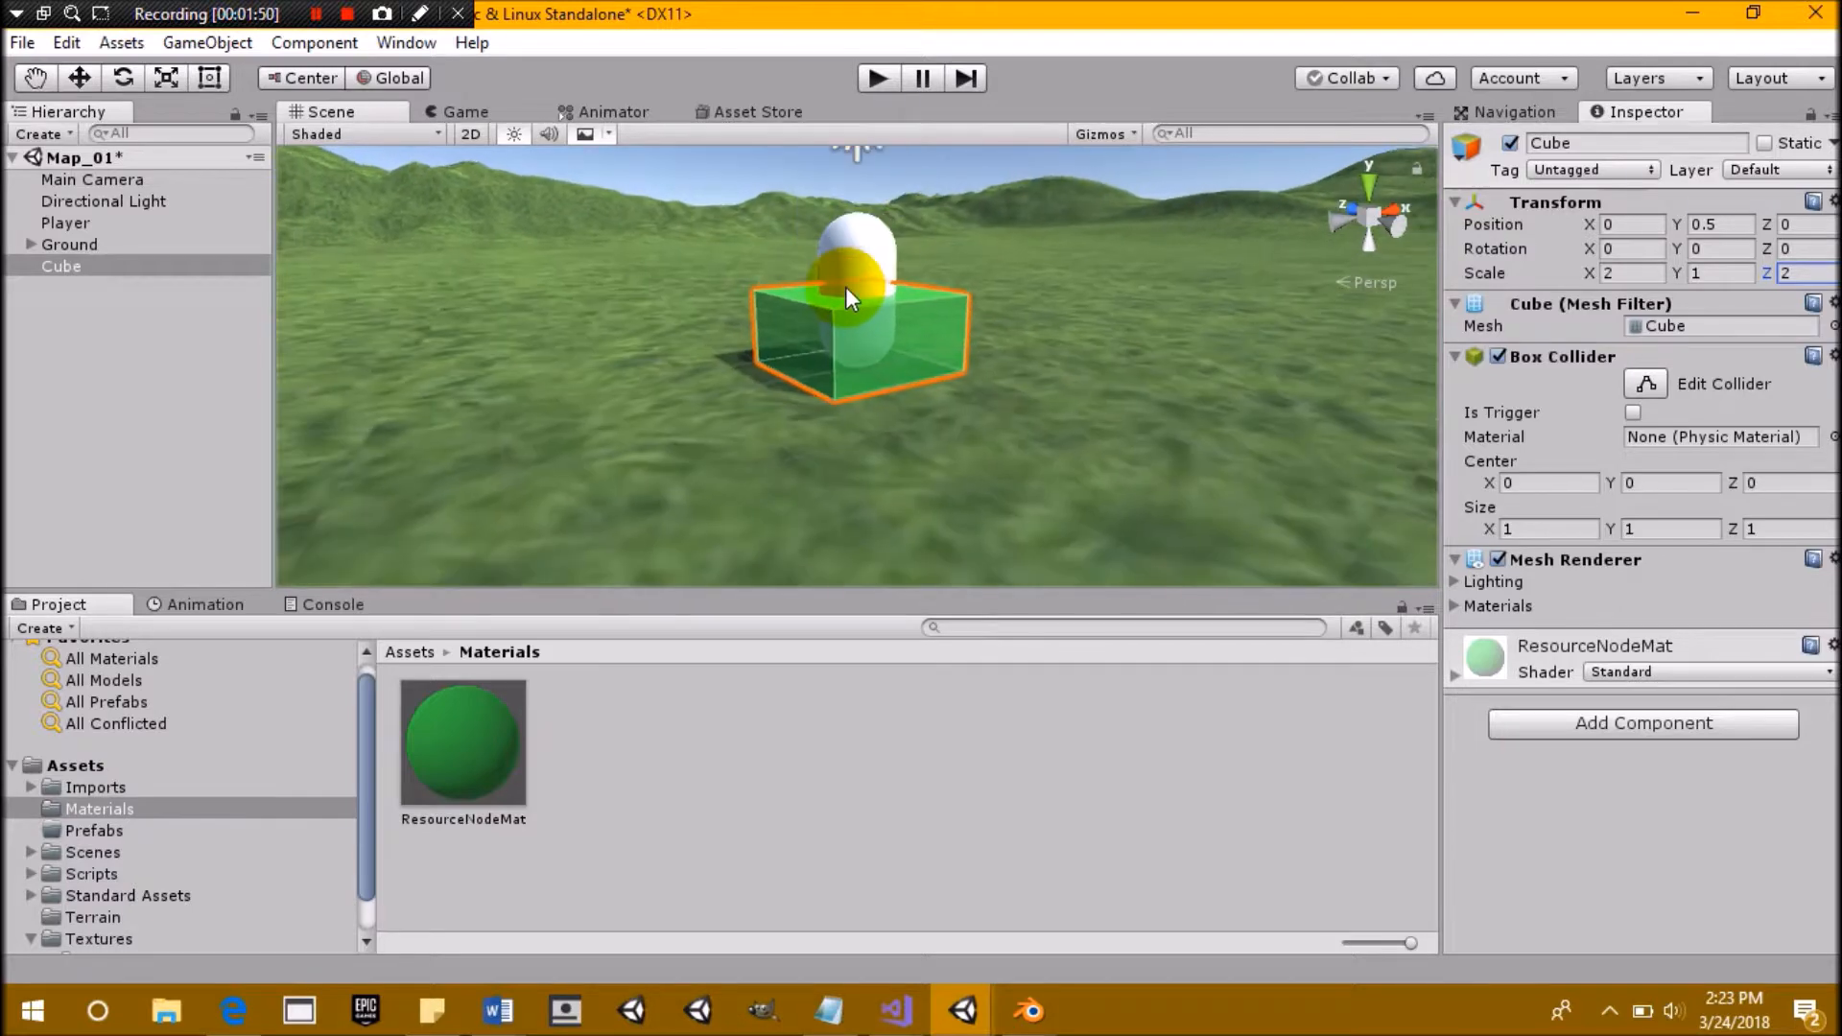
middle_drag(970, 330, 967, 389)
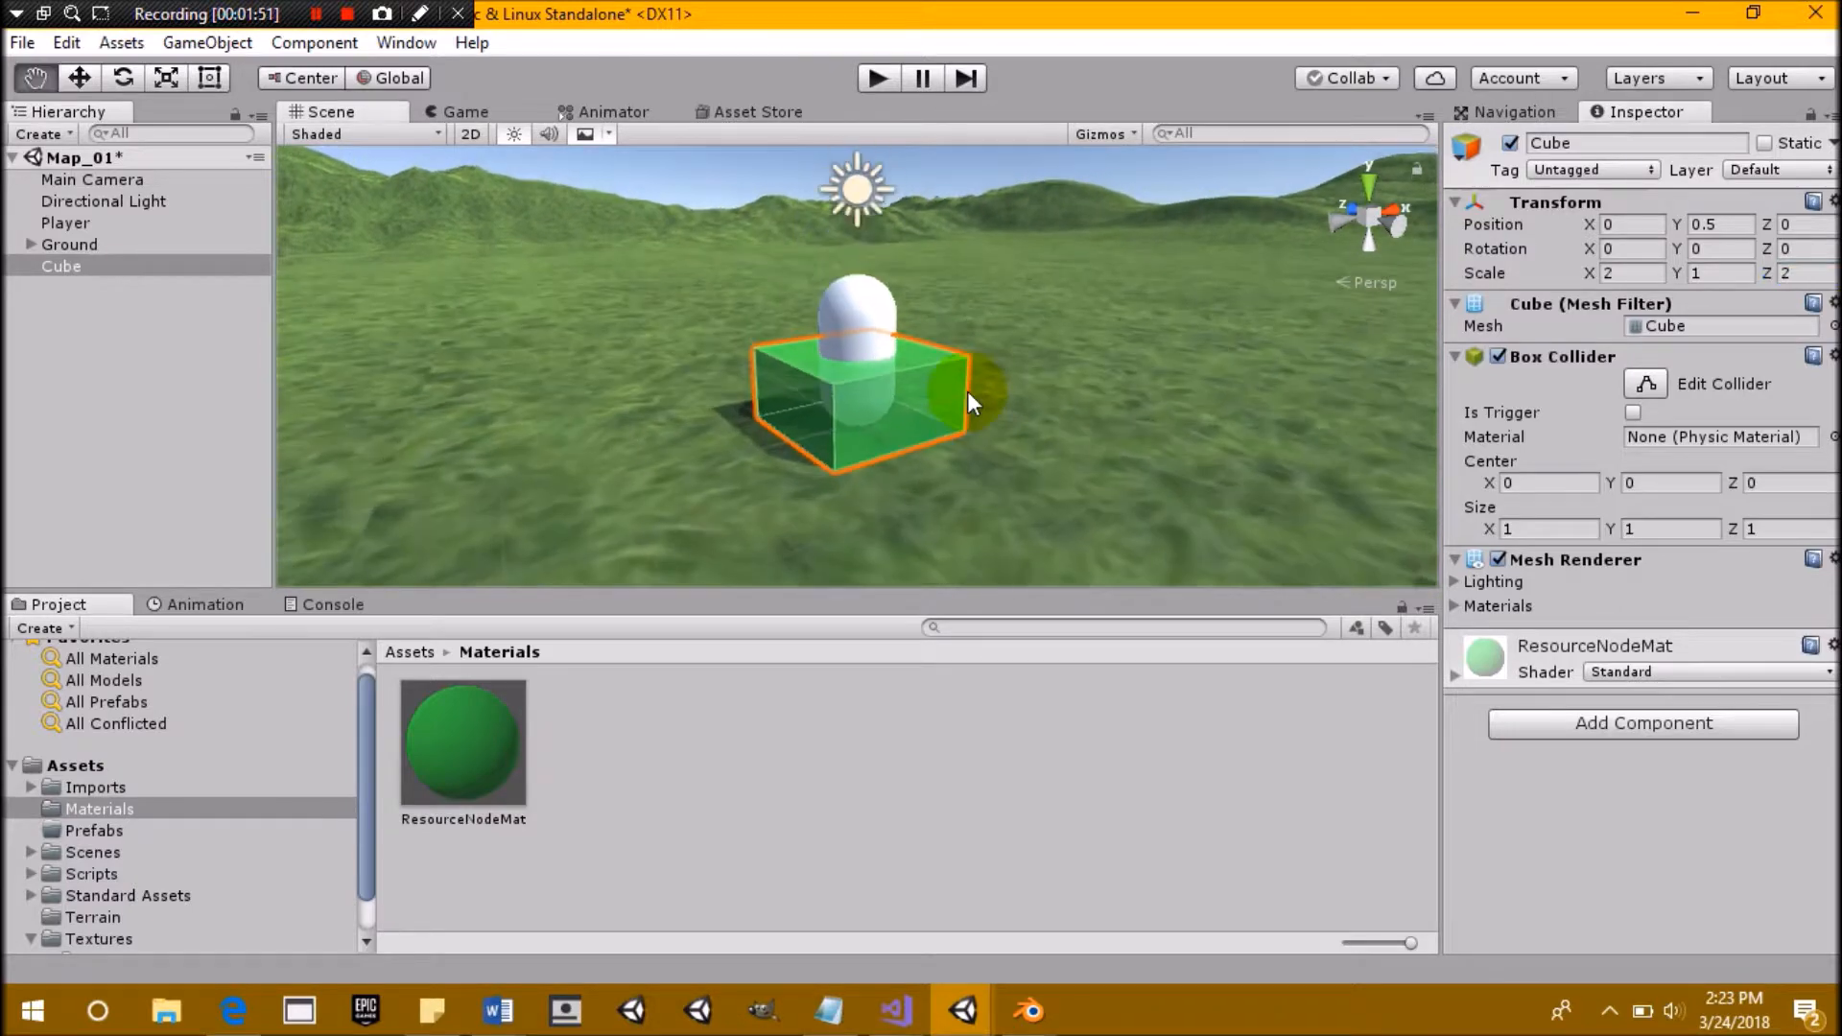
click(1633, 414)
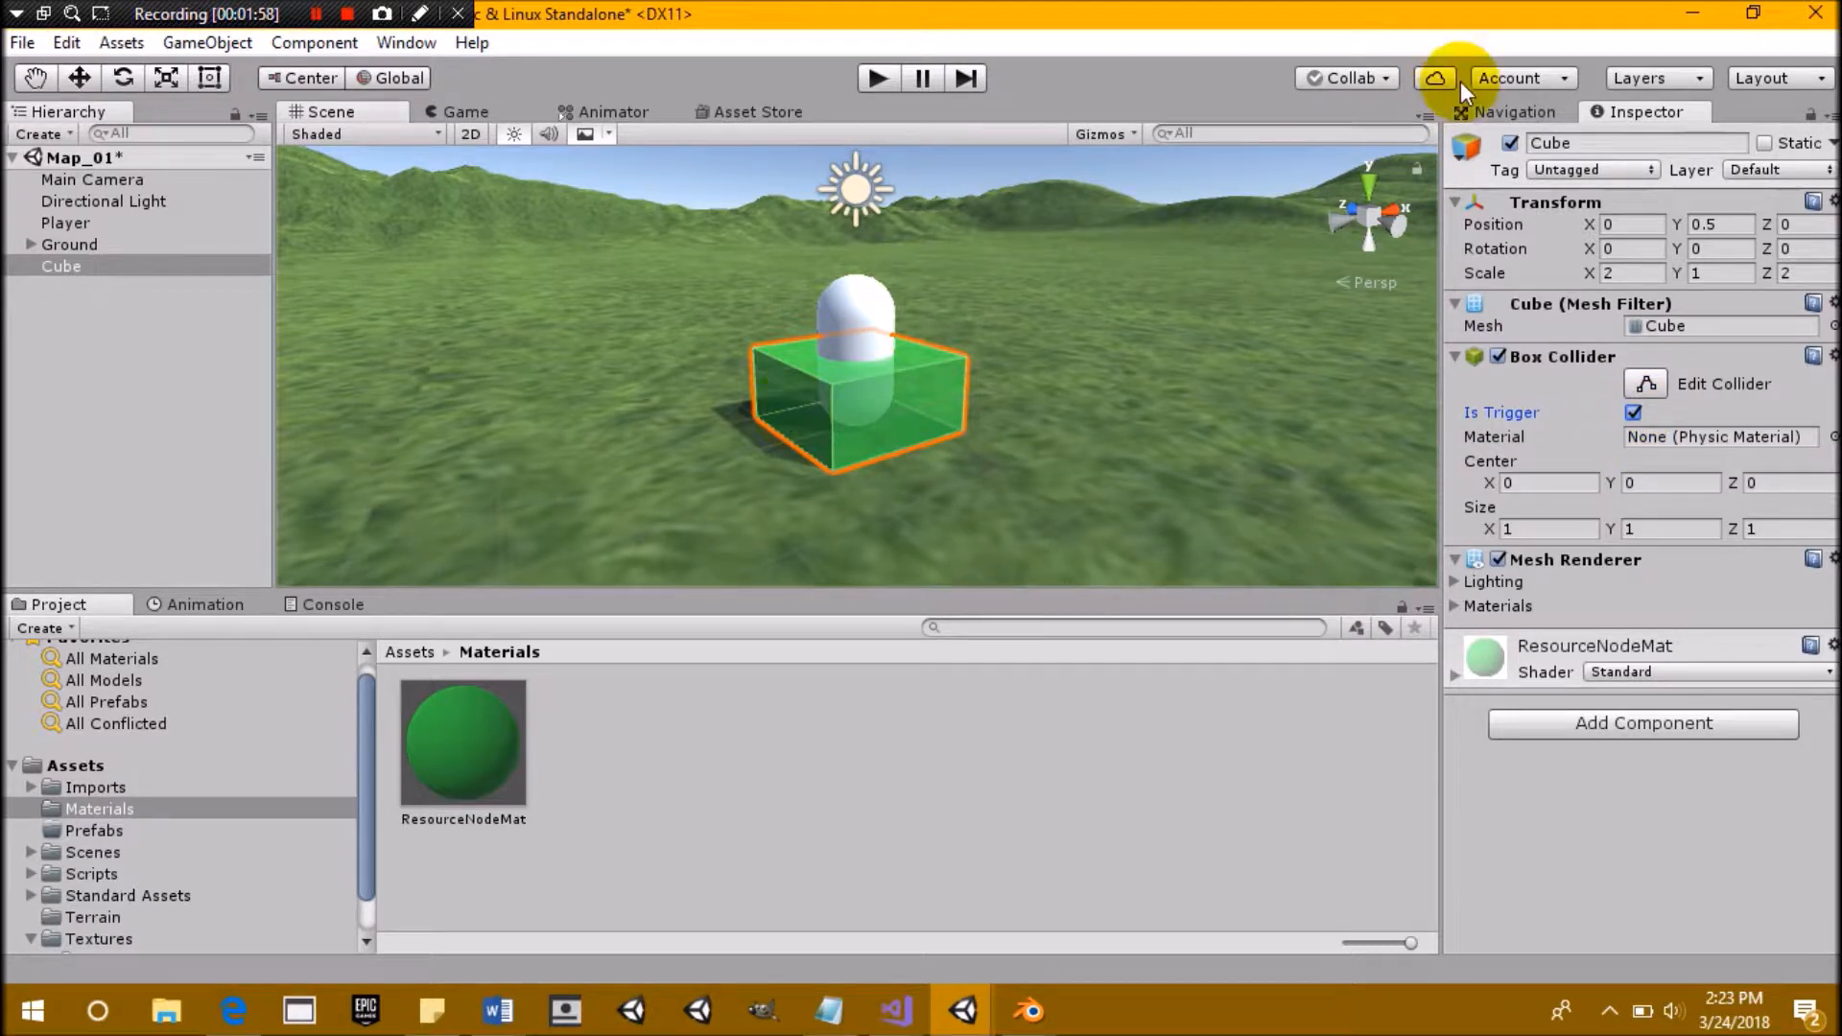
Save the scene and rename the cube as Resource Node
click(1598, 144)
key(ctrl+s)
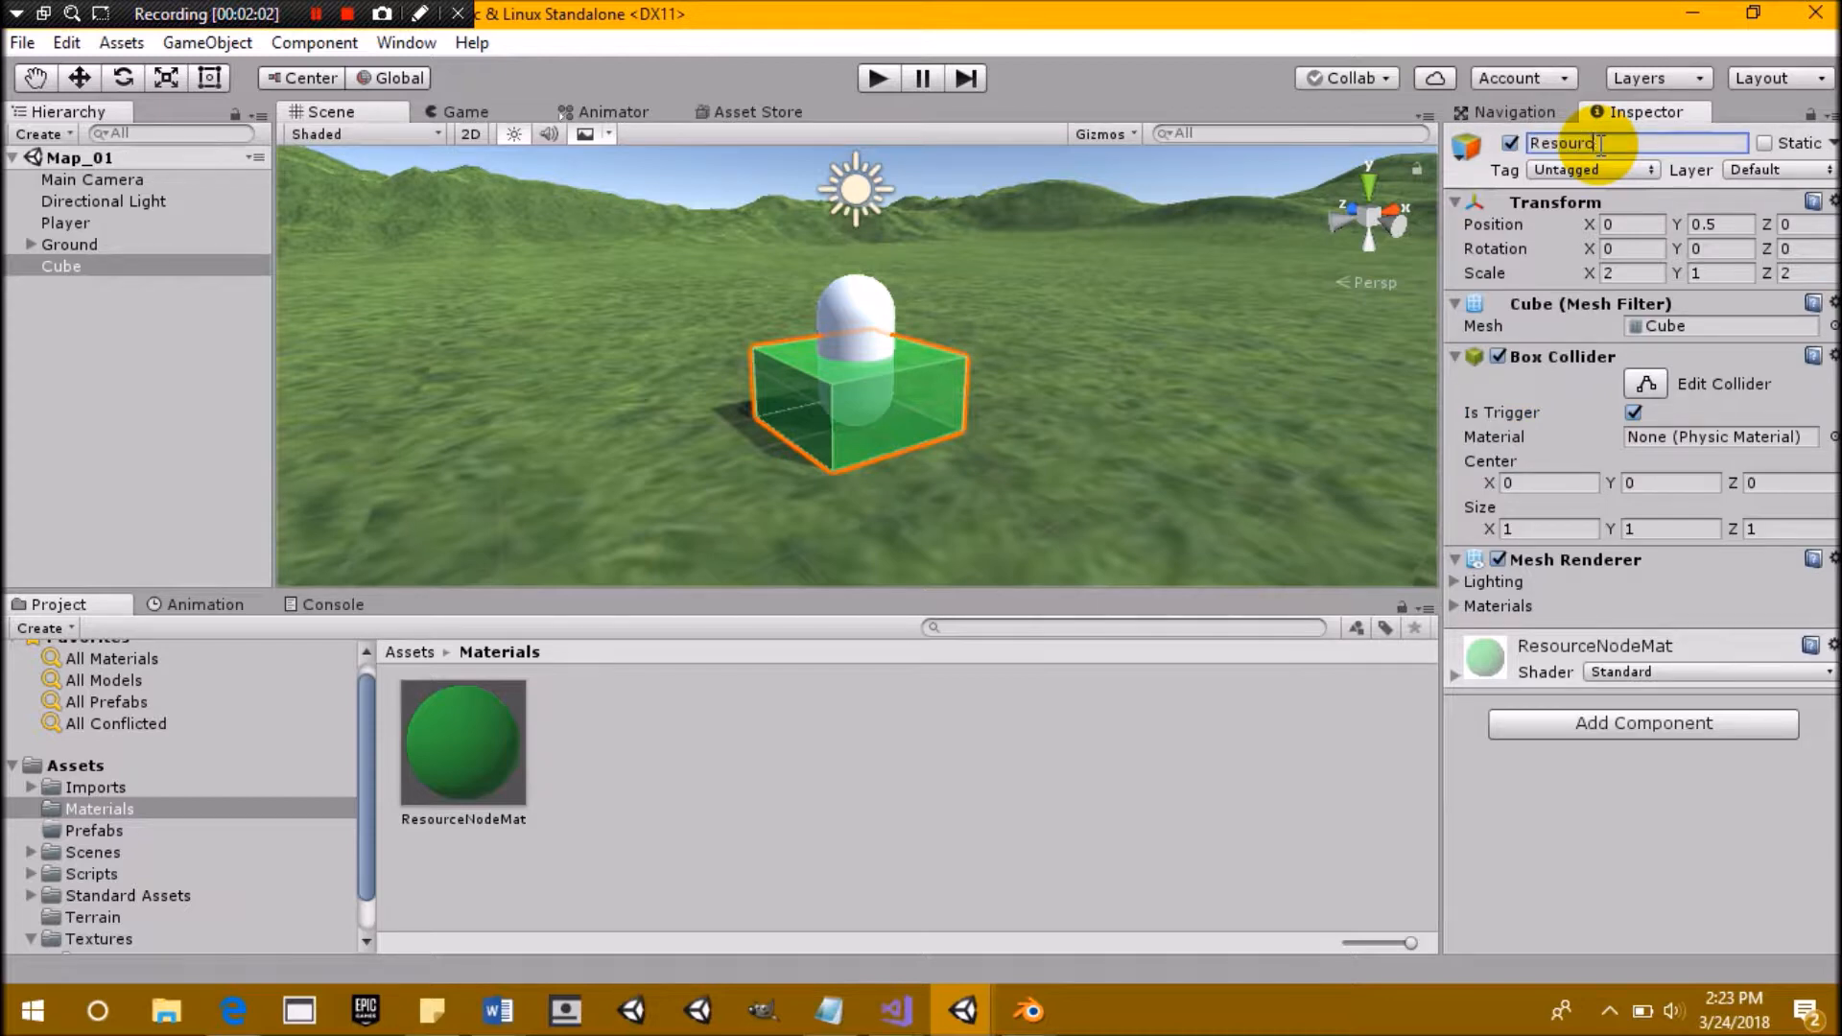
key(Return)
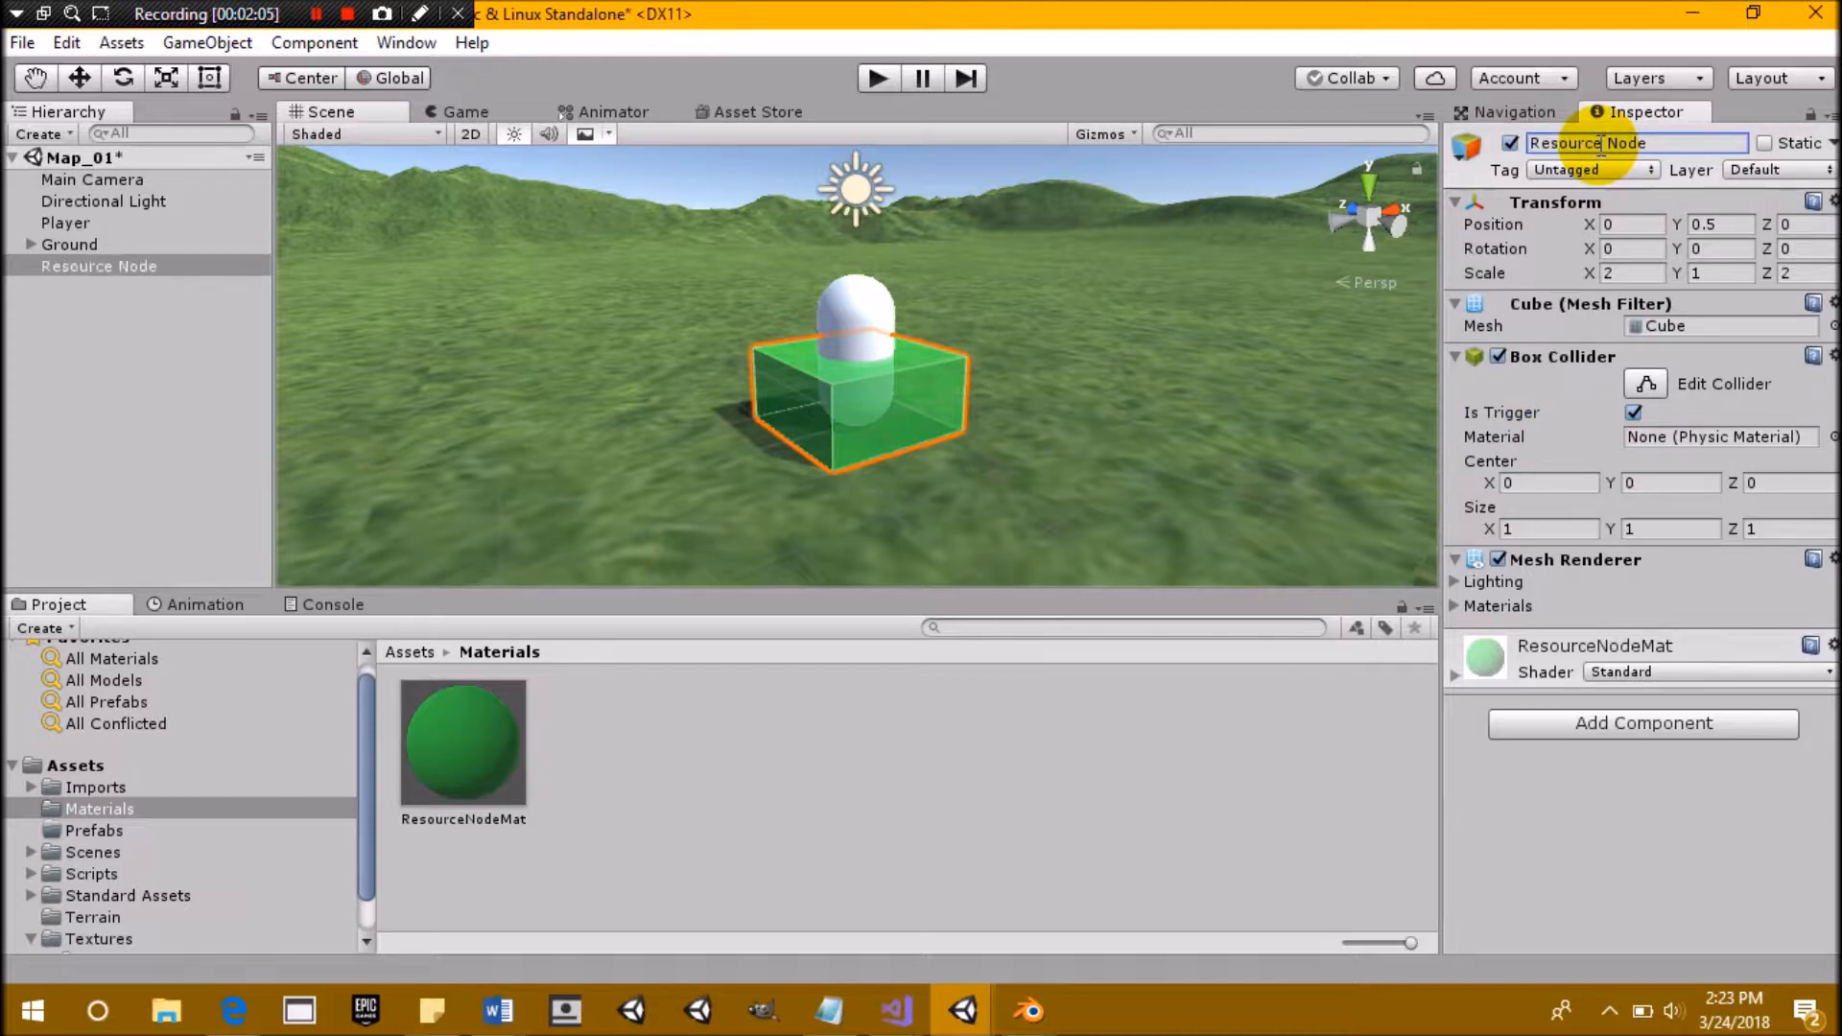
Turn the Resource Node cube into a prefab stored in the Prefabs folder
click(93, 831)
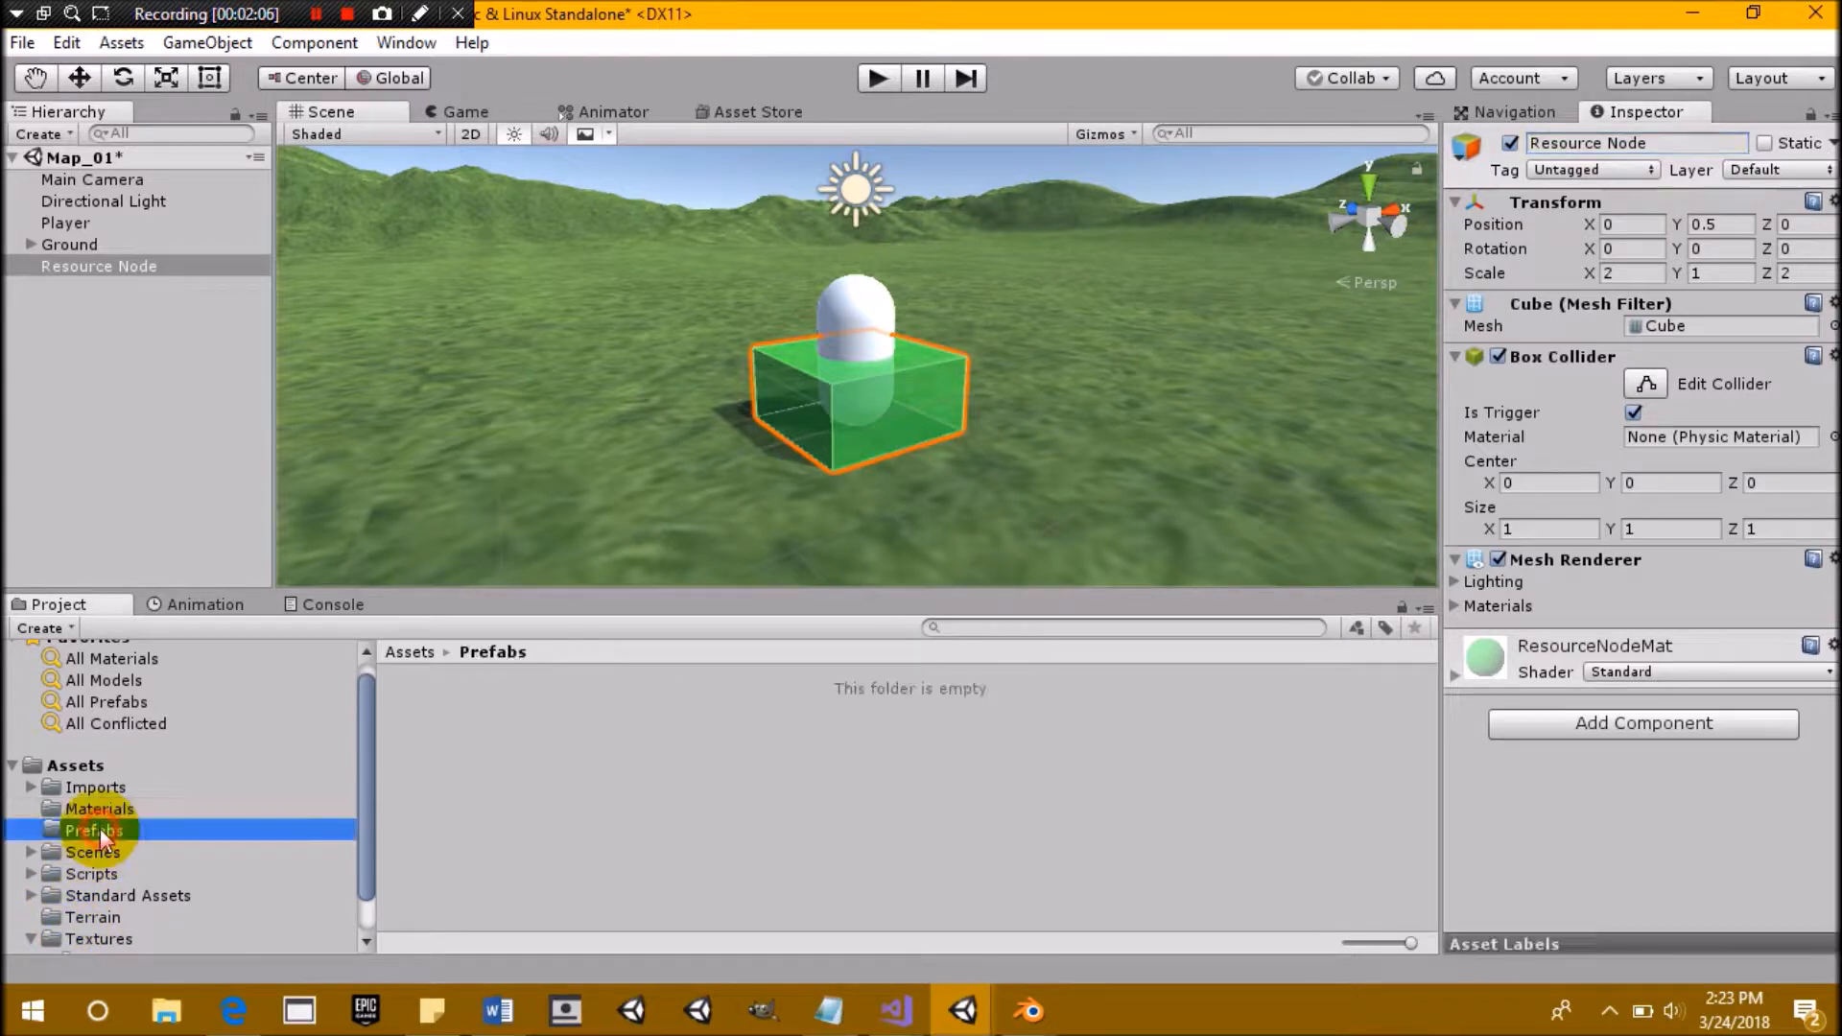
drag(99, 265, 620, 770)
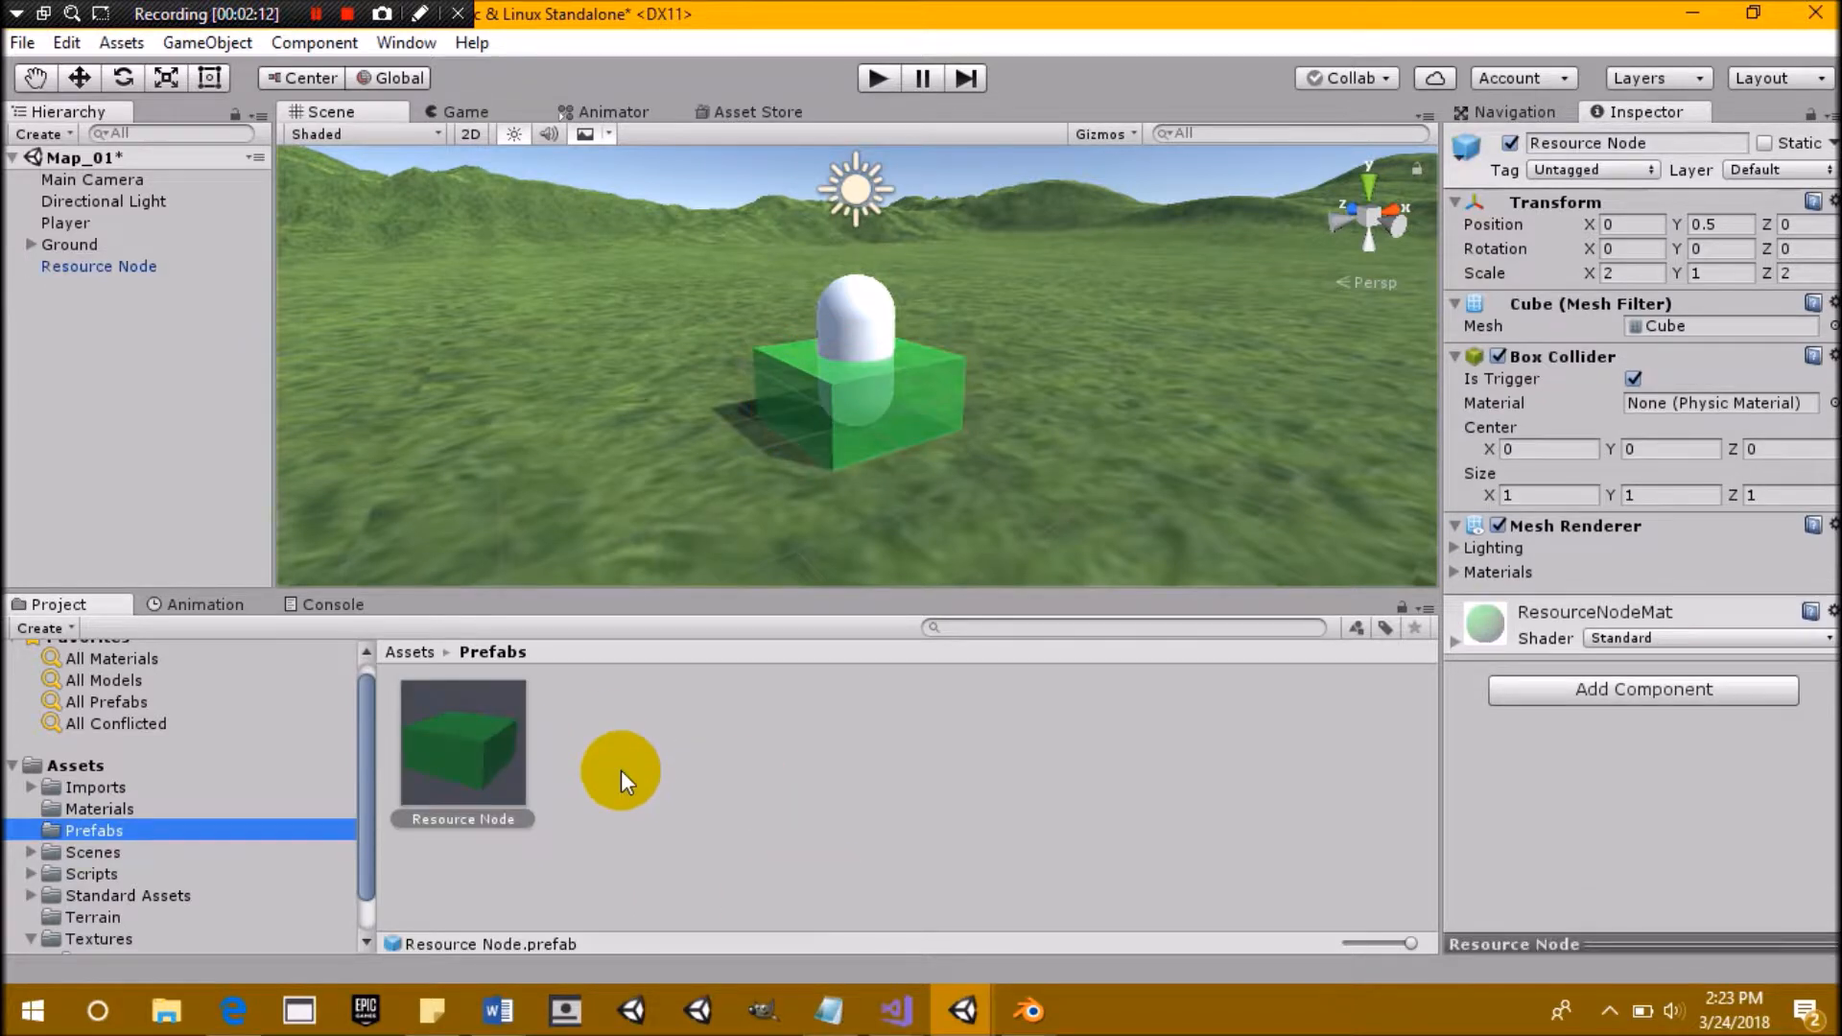
Place the first Resource Node prefab copies on the terrain around the player, deleting and replacing the badly positioned one in the distance
scroll(888, 409, down, 2)
scroll(888, 409, down, 4)
middle_drag(1003, 357, 938, 518)
scroll(960, 442, down, 3)
drag(463, 753, 515, 287)
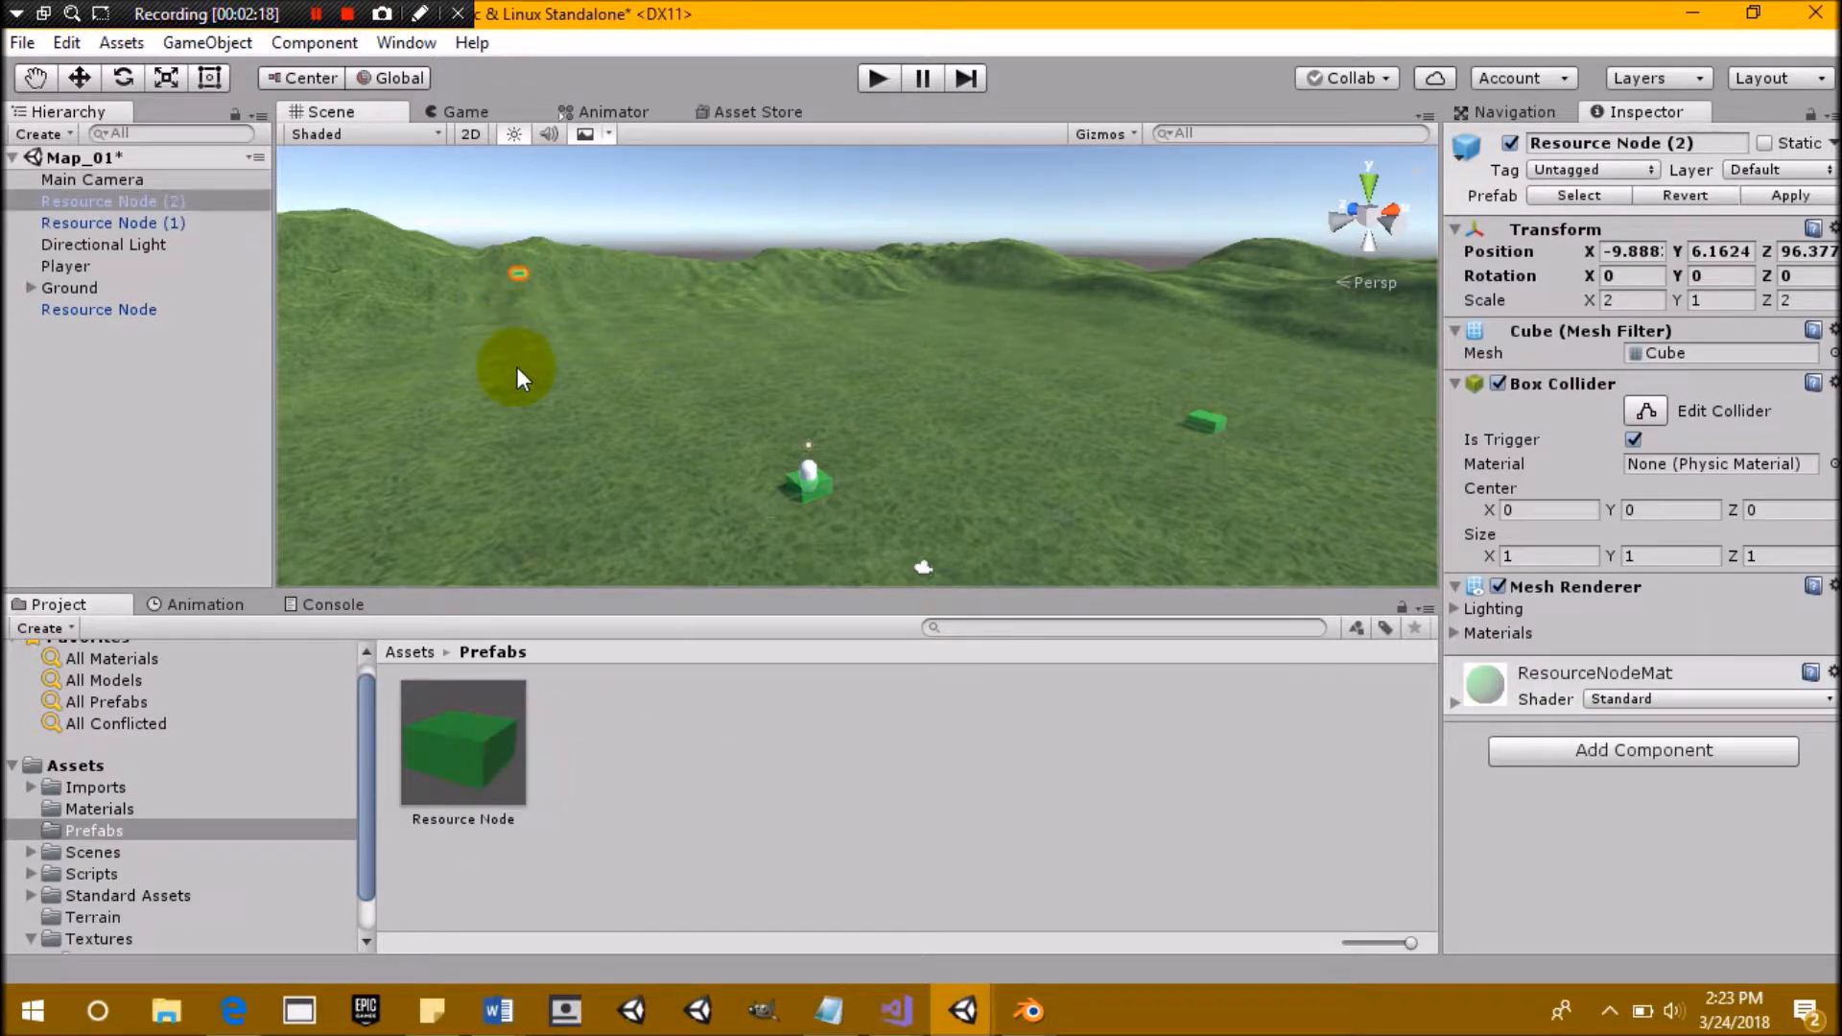
key(Delete)
drag(474, 746, 1052, 329)
Place more Resource Node prefab copies across the flat part of the terrain until seven copies surround the player
right_drag(868, 382, 1190, 408)
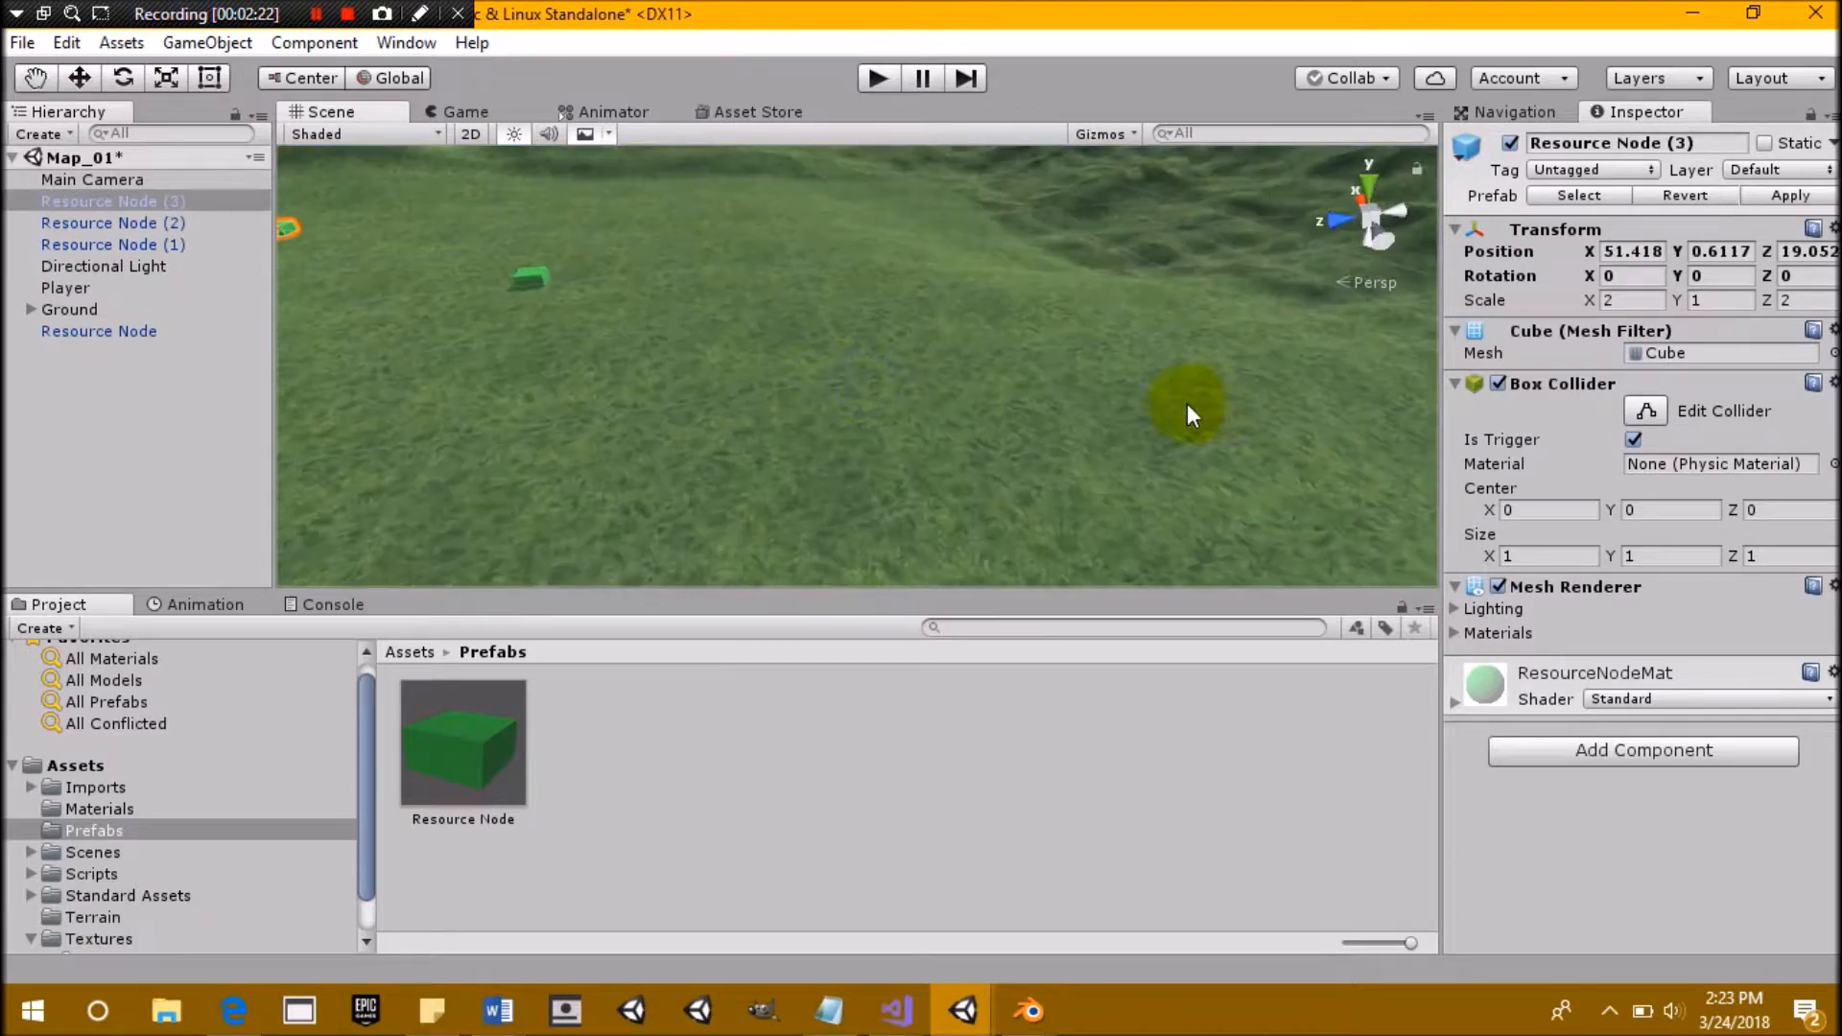
scroll(697, 510, down, 3)
scroll(697, 510, down, 2)
drag(461, 749, 896, 535)
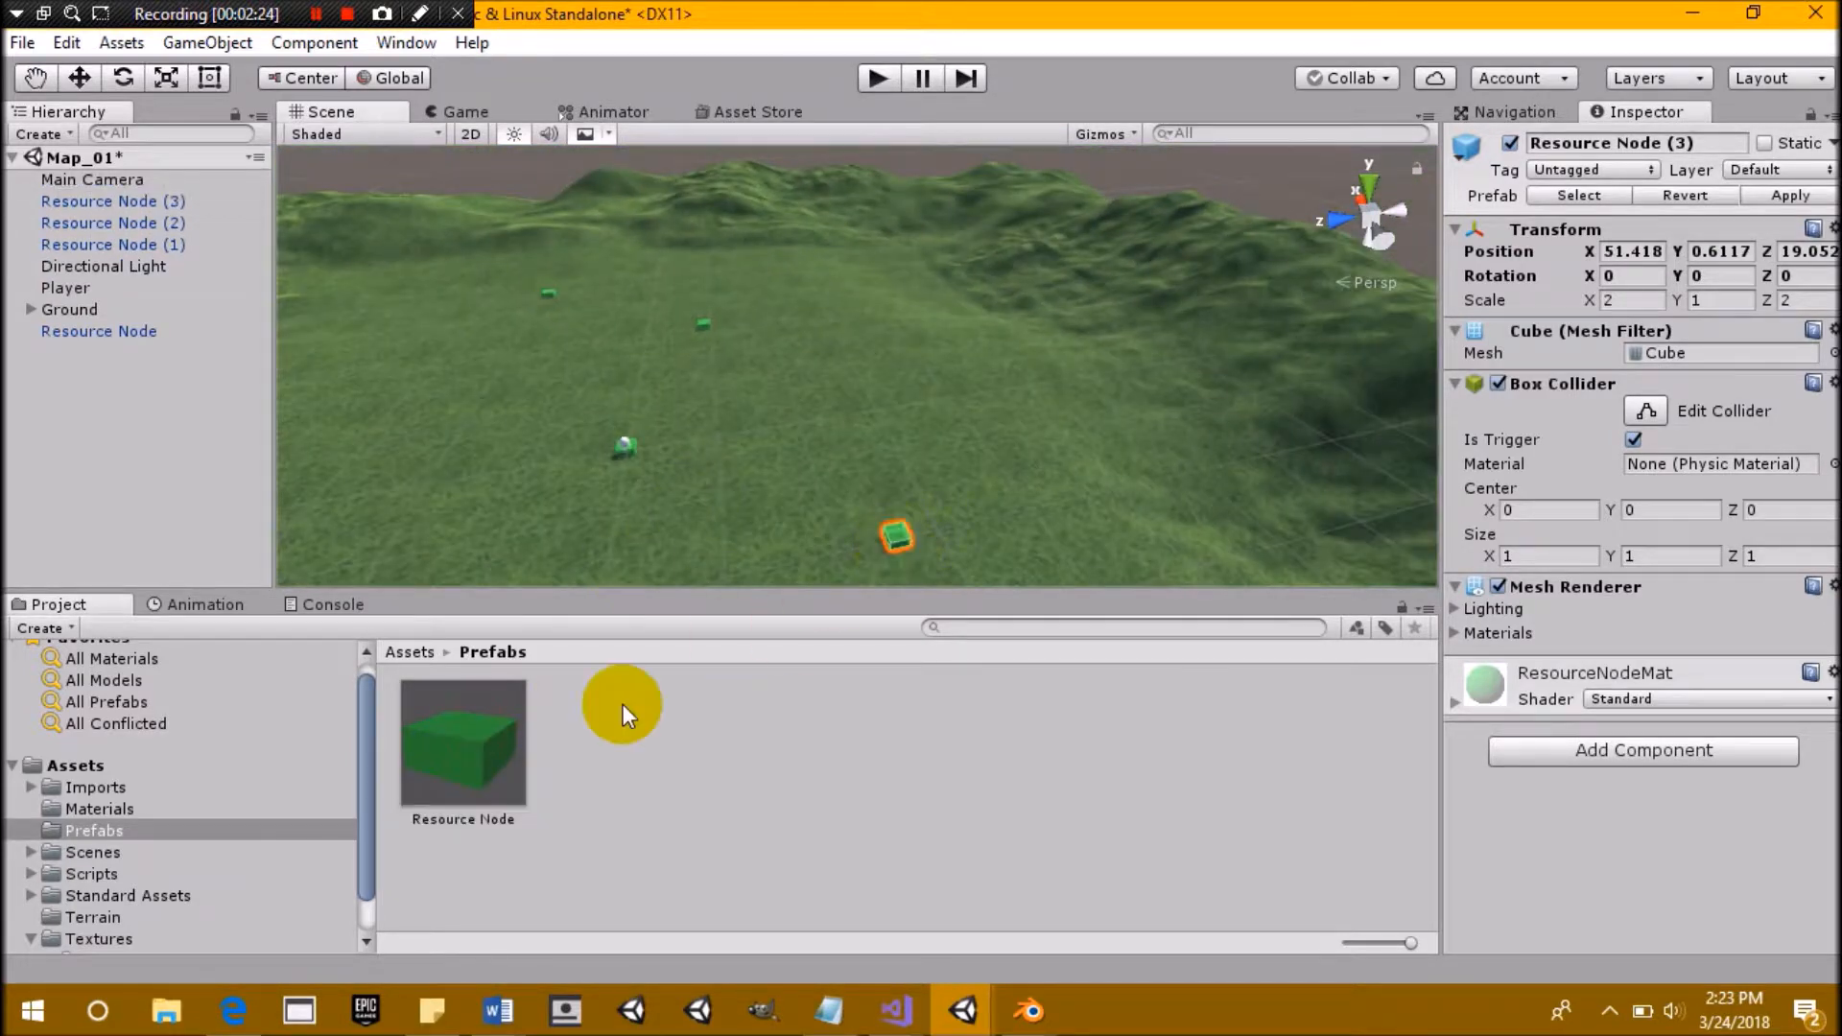
drag(440, 764, 990, 363)
right_drag(1209, 354, 566, 379)
drag(455, 753, 703, 510)
right_drag(1028, 461, 885, 396)
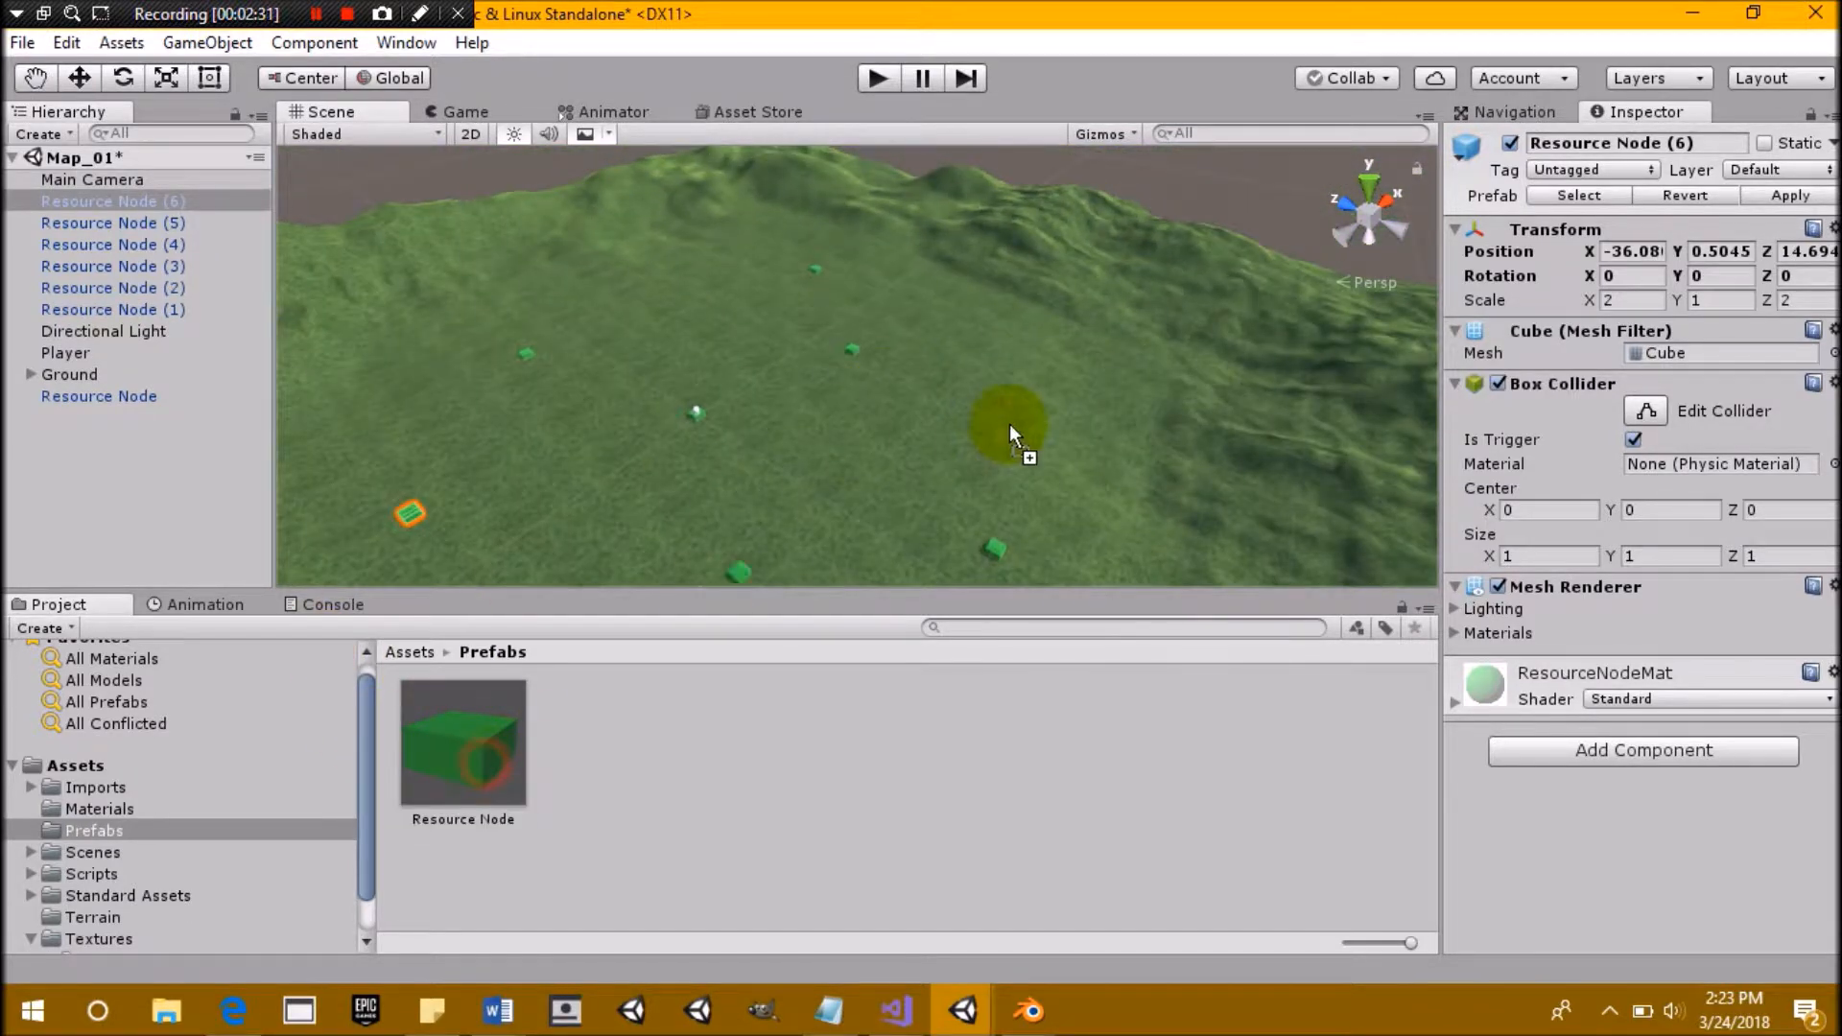
drag(1082, 361, 1082, 361)
Create an empty game object, reset its transform to the origin and name it Resource Node Group
click(132, 518)
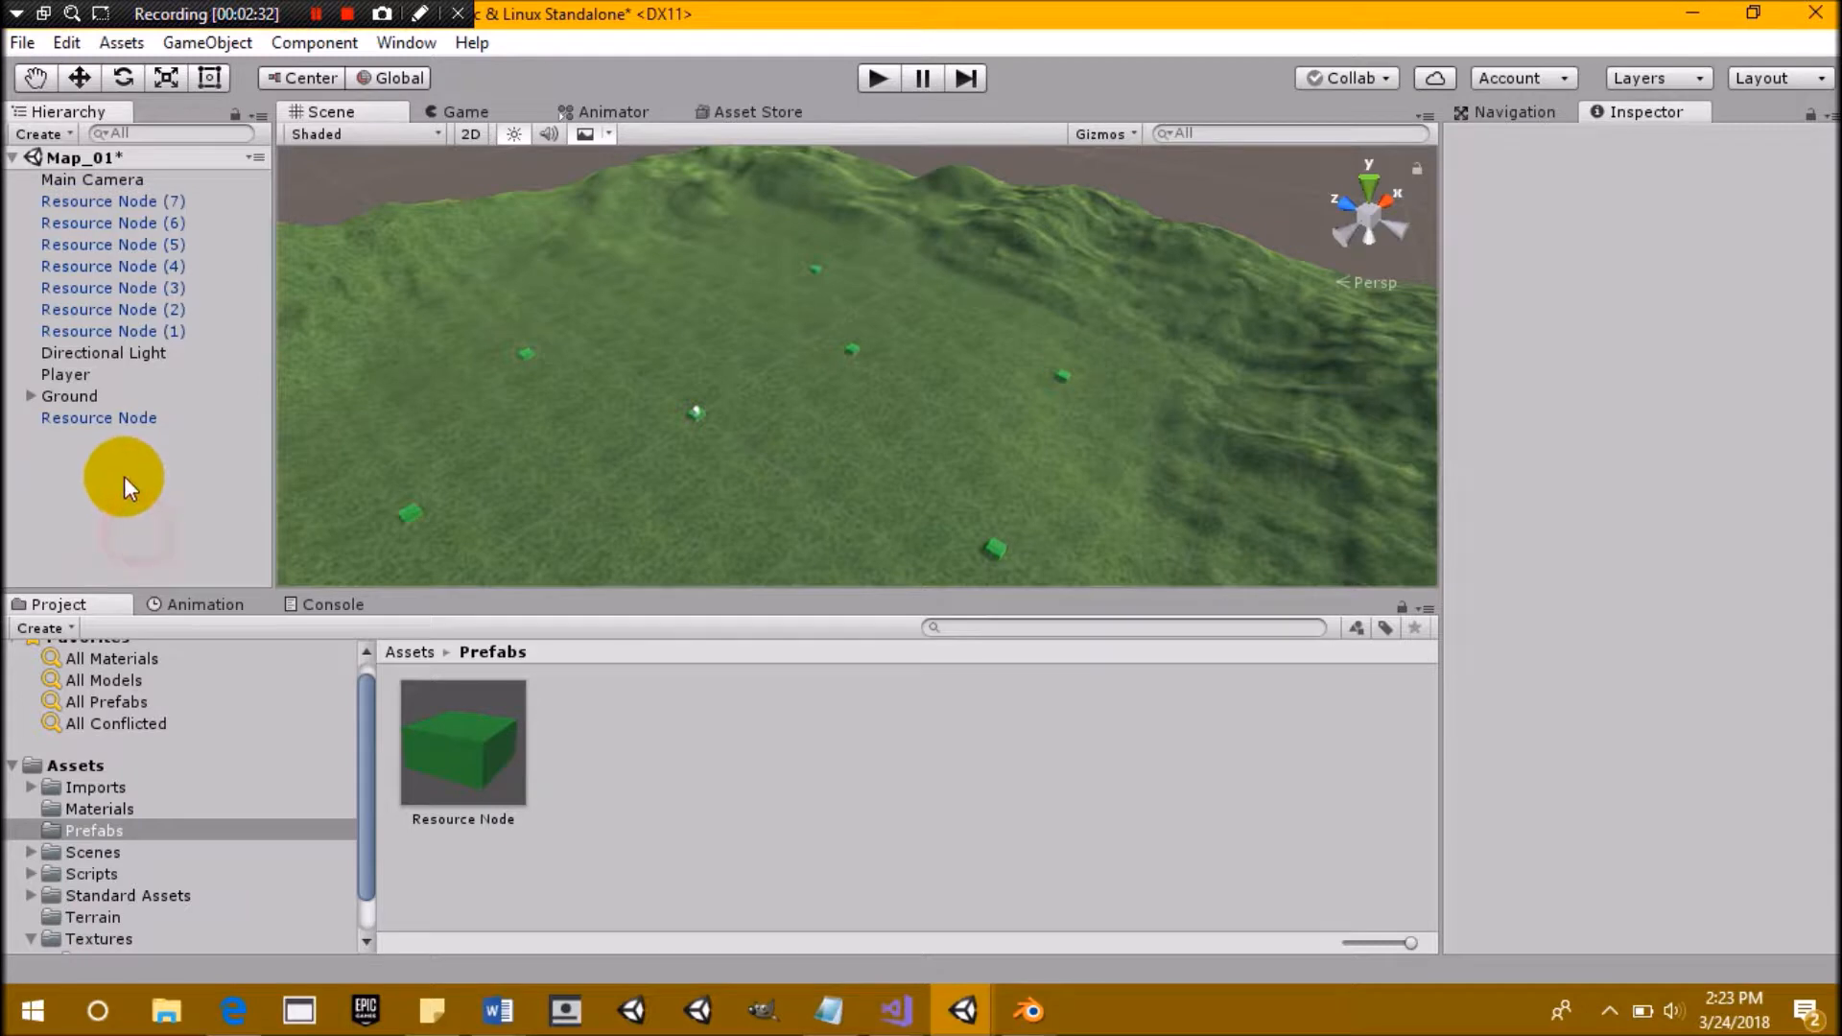
right_click(130, 504)
click(288, 700)
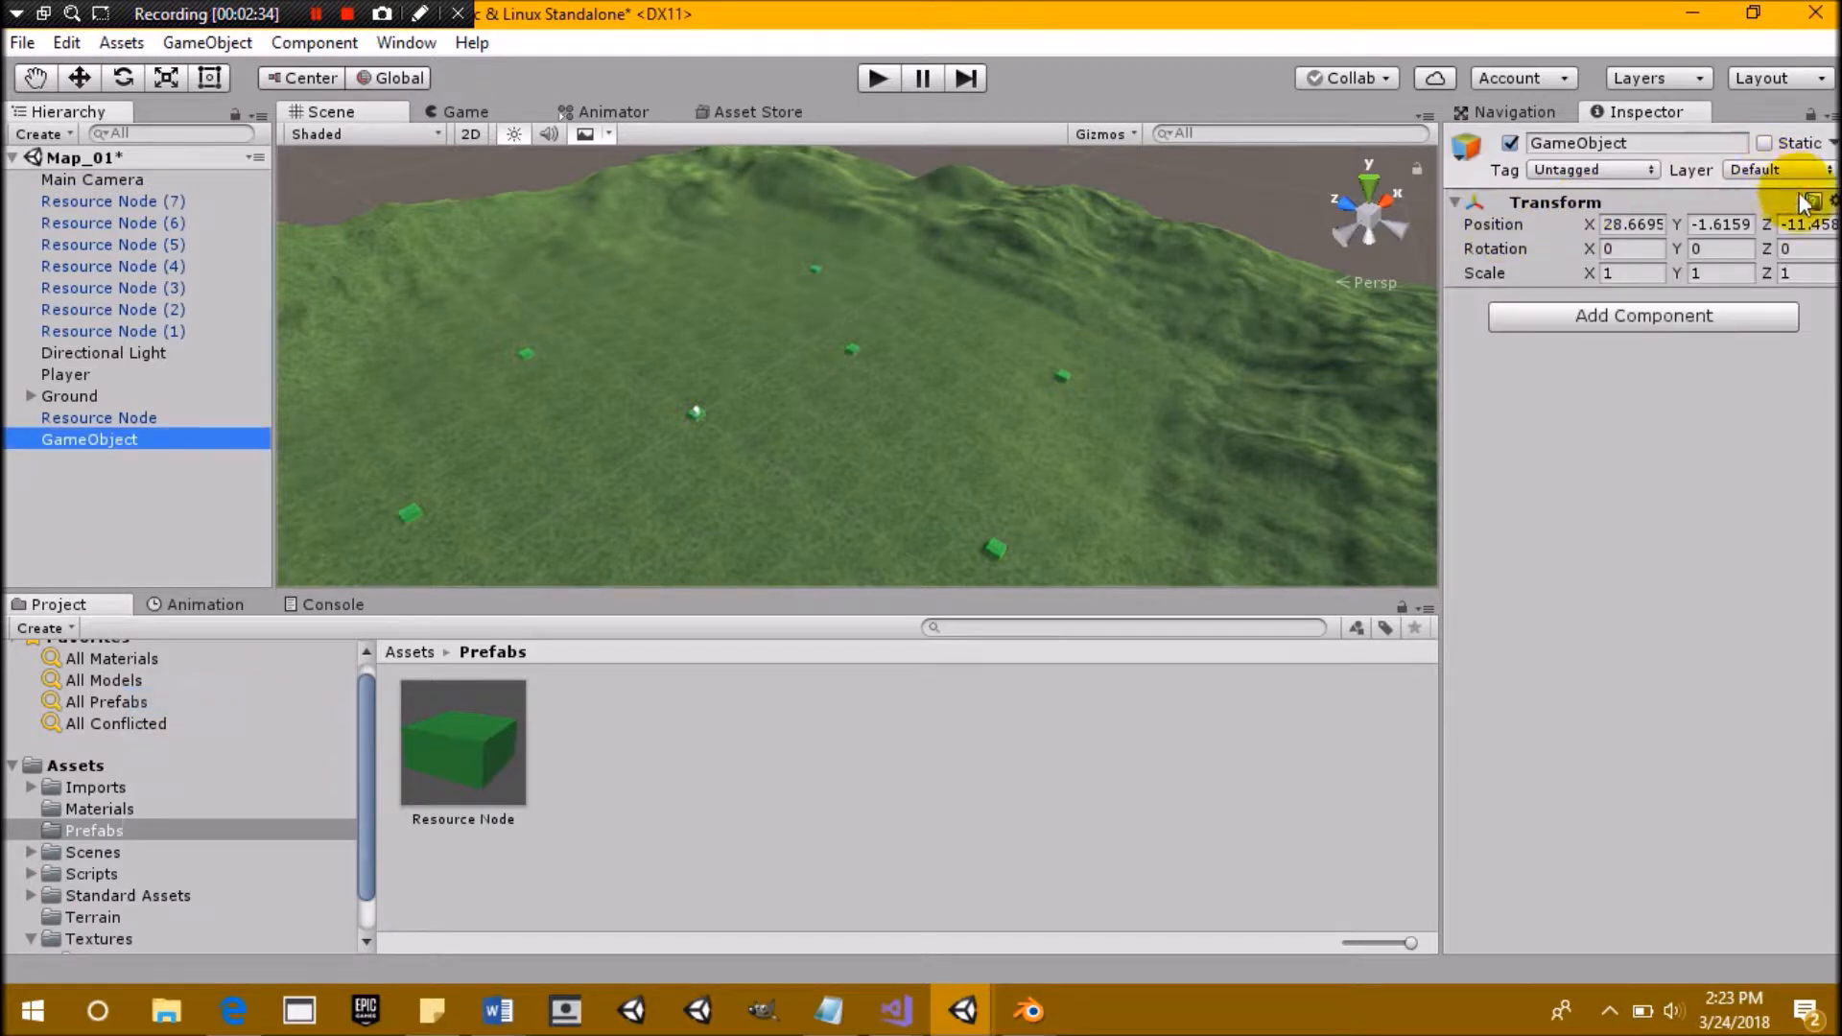
click(1833, 202)
click(1760, 232)
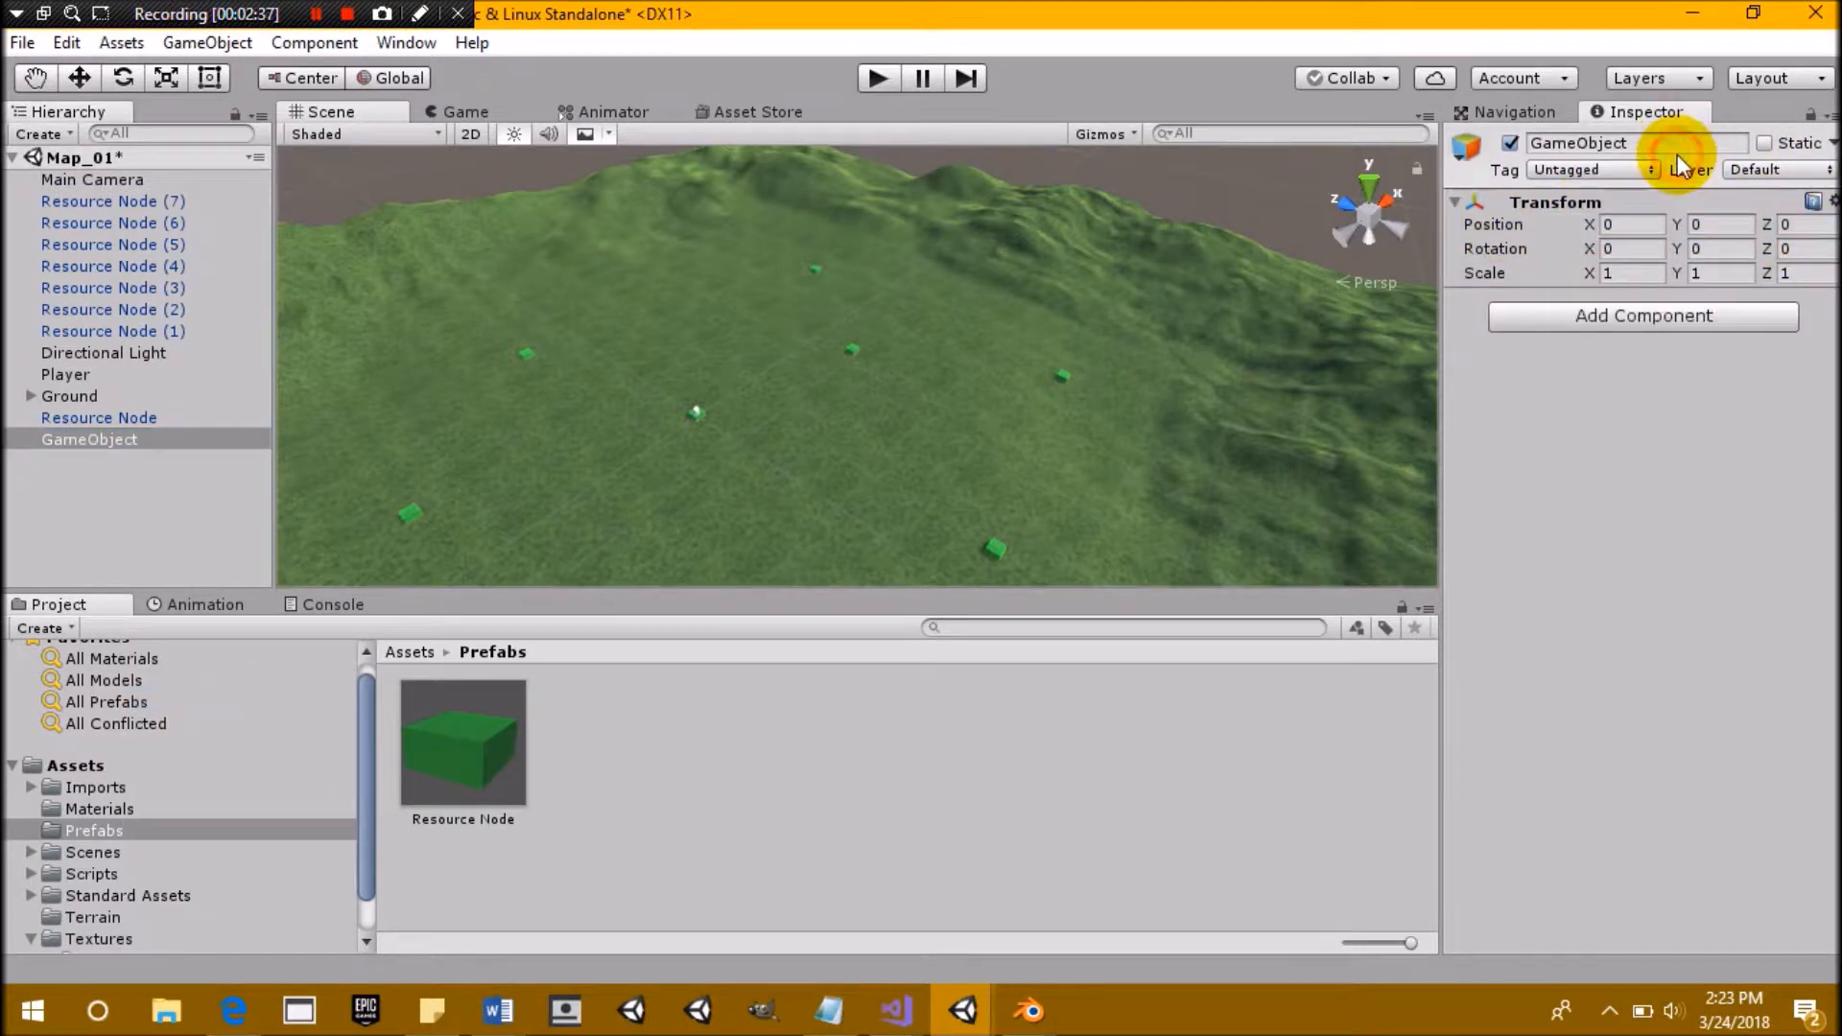
click(1710, 142)
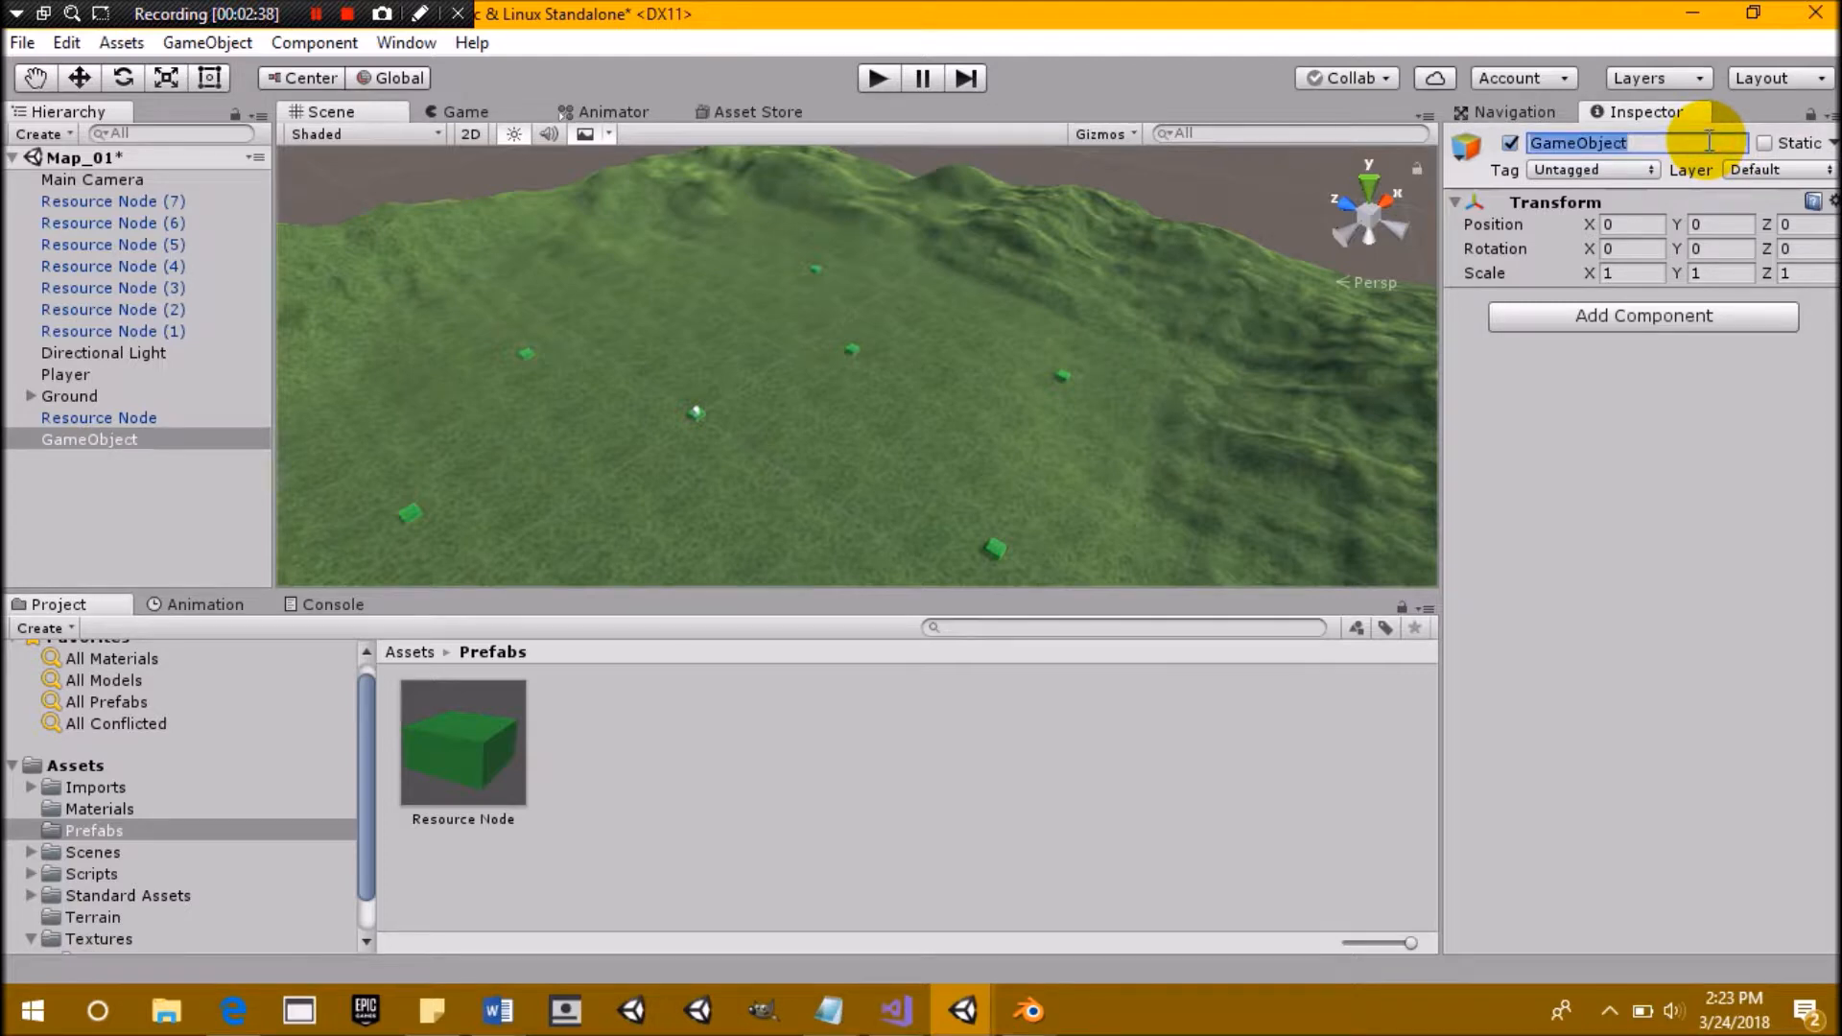
text(Resource Node Group)
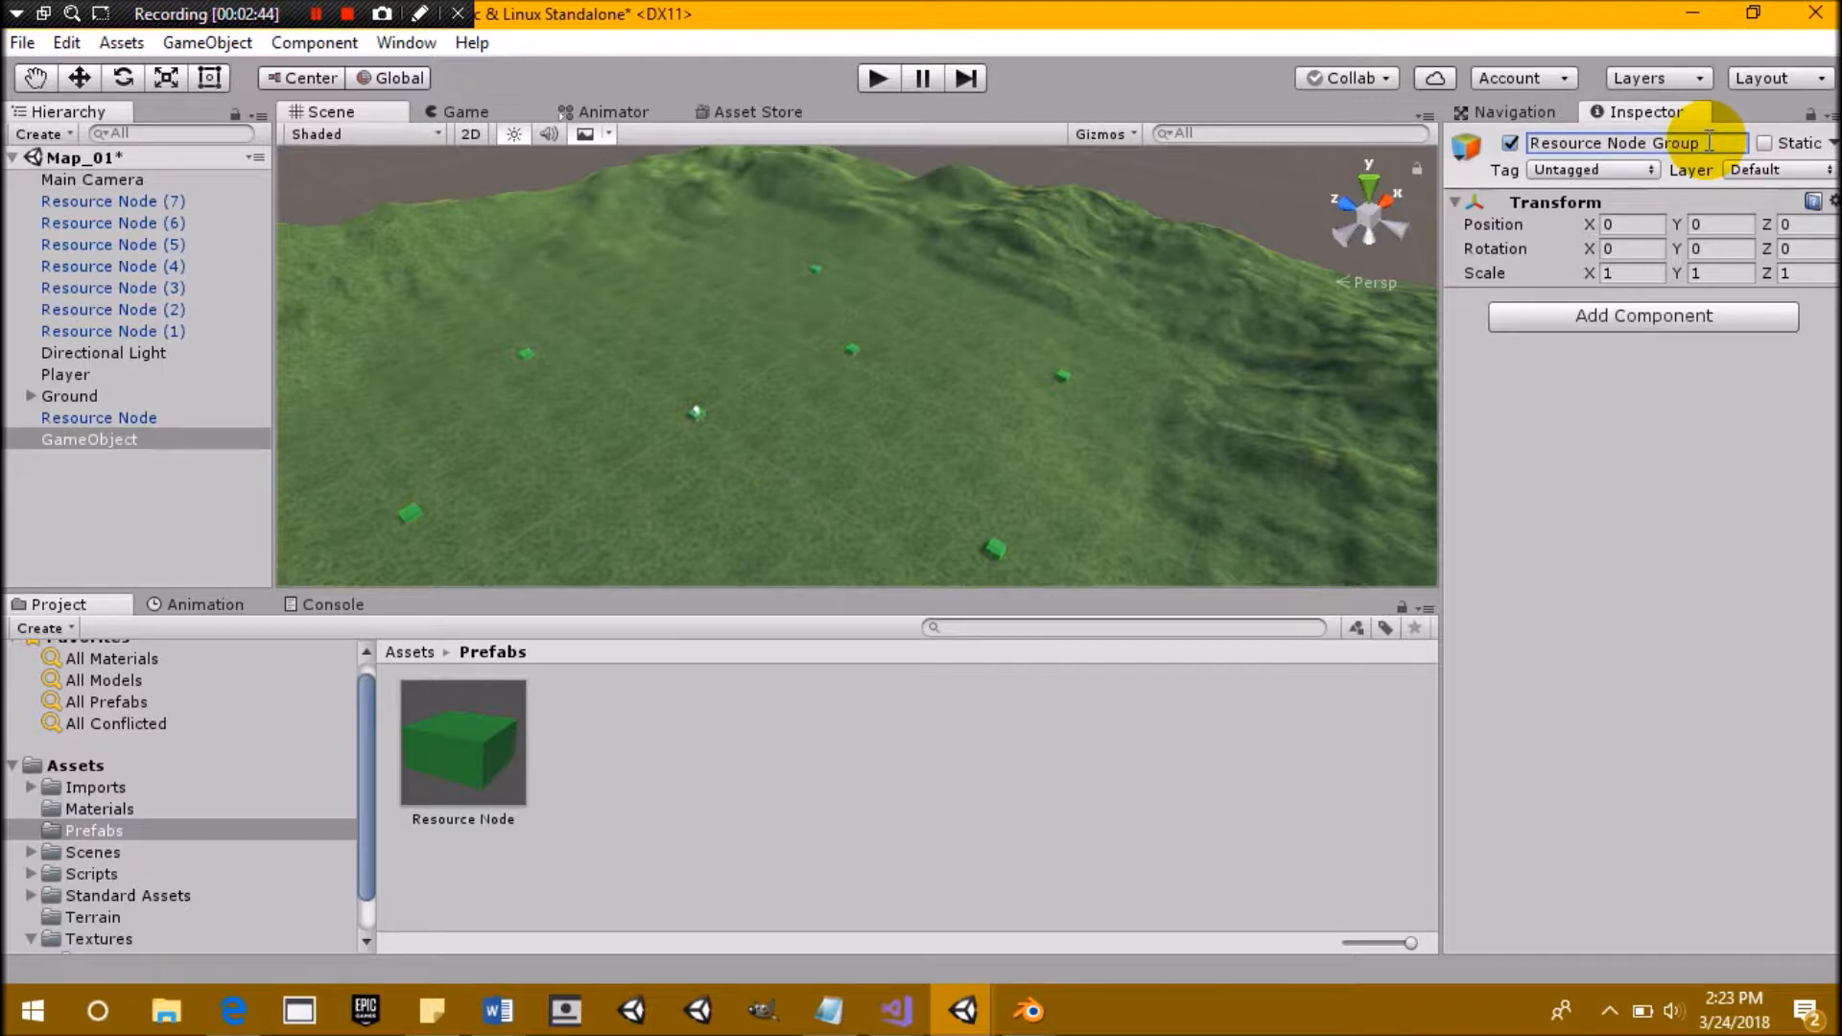
key(Return)
Parent the original Resource Node and its seven copies under Resource Node Group and collapse the group
drag(44, 420, 61, 435)
click(113, 201)
shift+click(142, 331)
drag(136, 202, 123, 417)
click(73, 495)
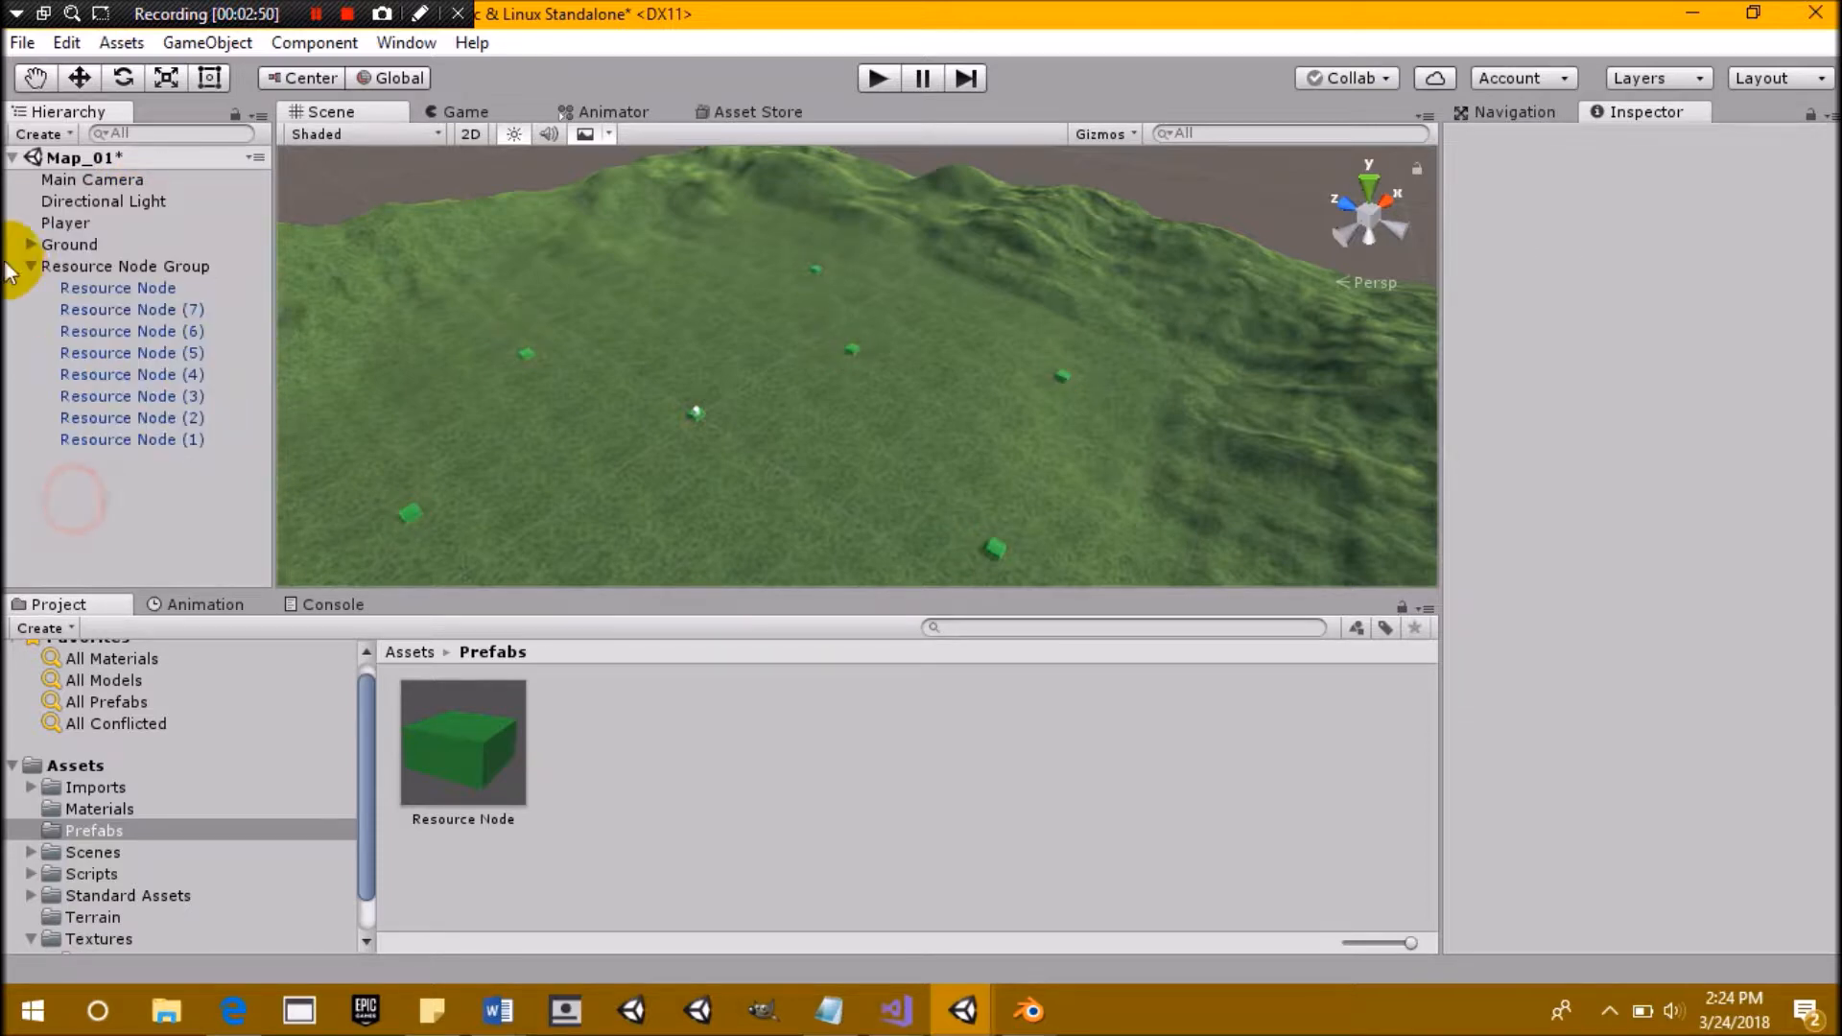
click(29, 269)
Examine the layout of the resource nodes across the terrain from several angles and from directly above
middle_drag(910, 387, 1262, 240)
middle_drag(729, 307, 335, 418)
scroll(1009, 422, up, 4)
right_drag(1010, 422, 1116, 294)
scroll(1084, 267, down, 7)
scroll(904, 288, down, 7)
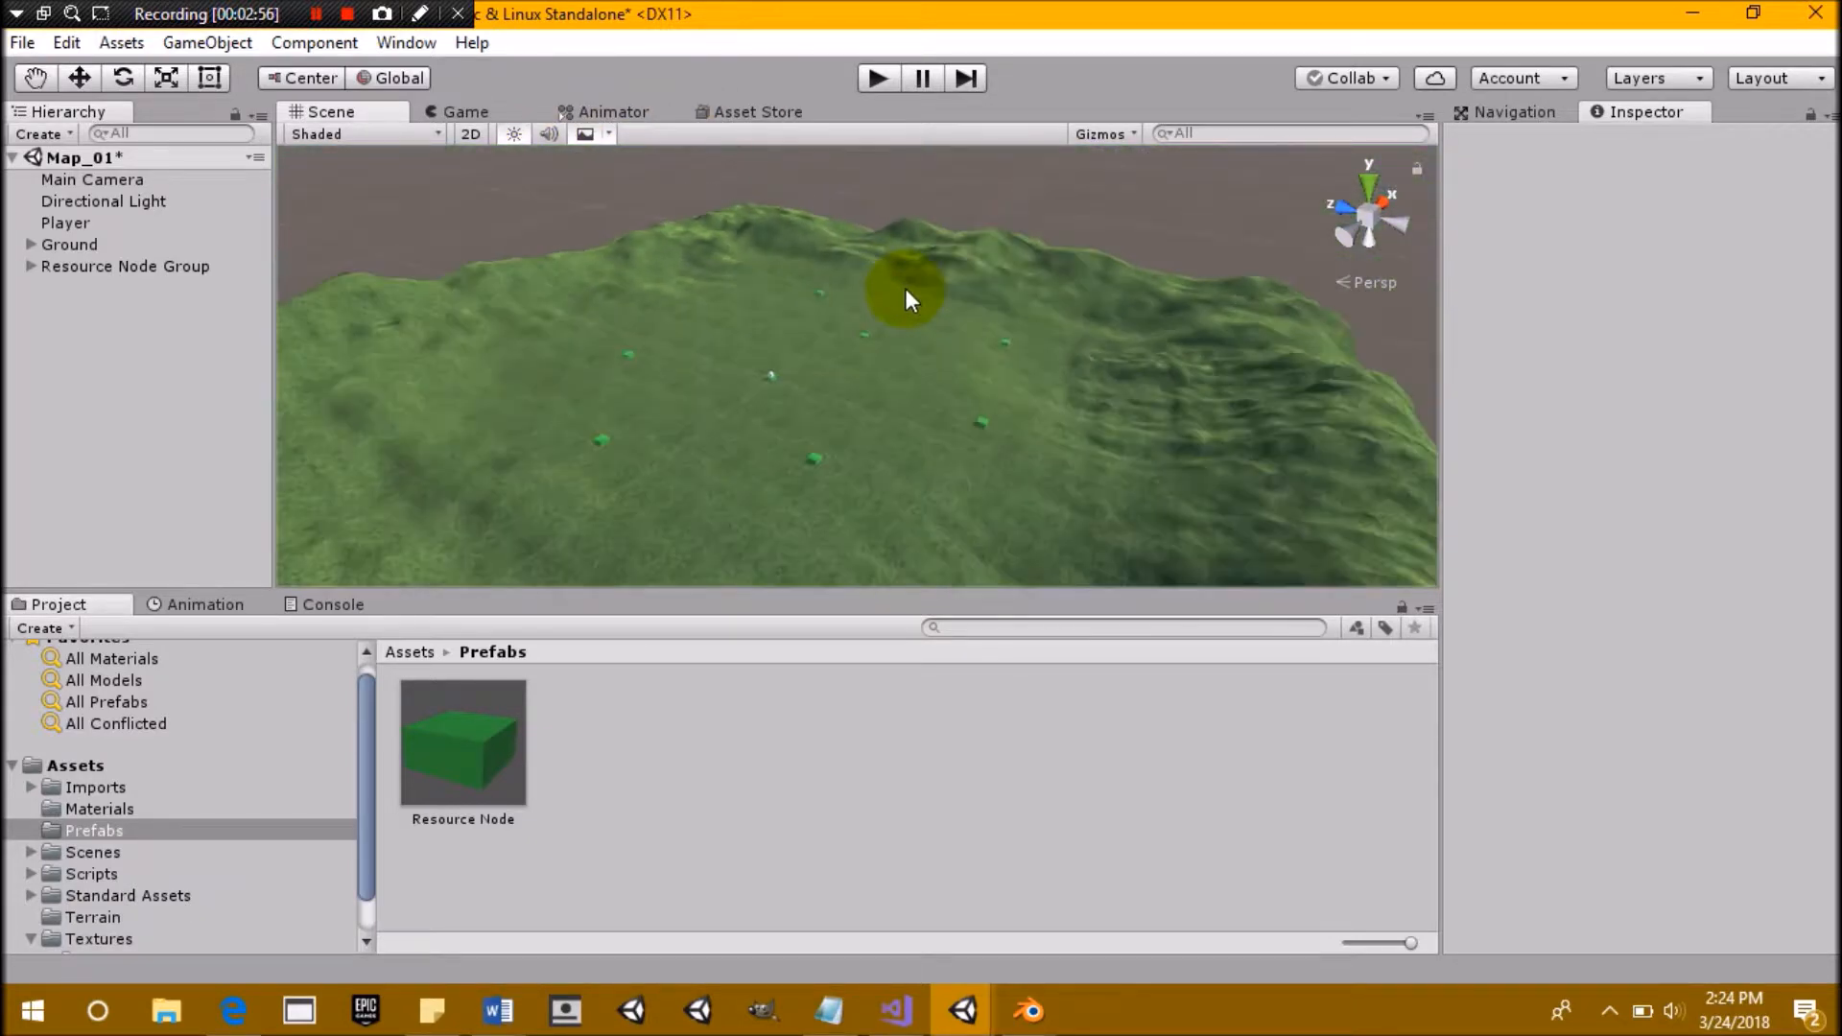
scroll(907, 295, up, 5)
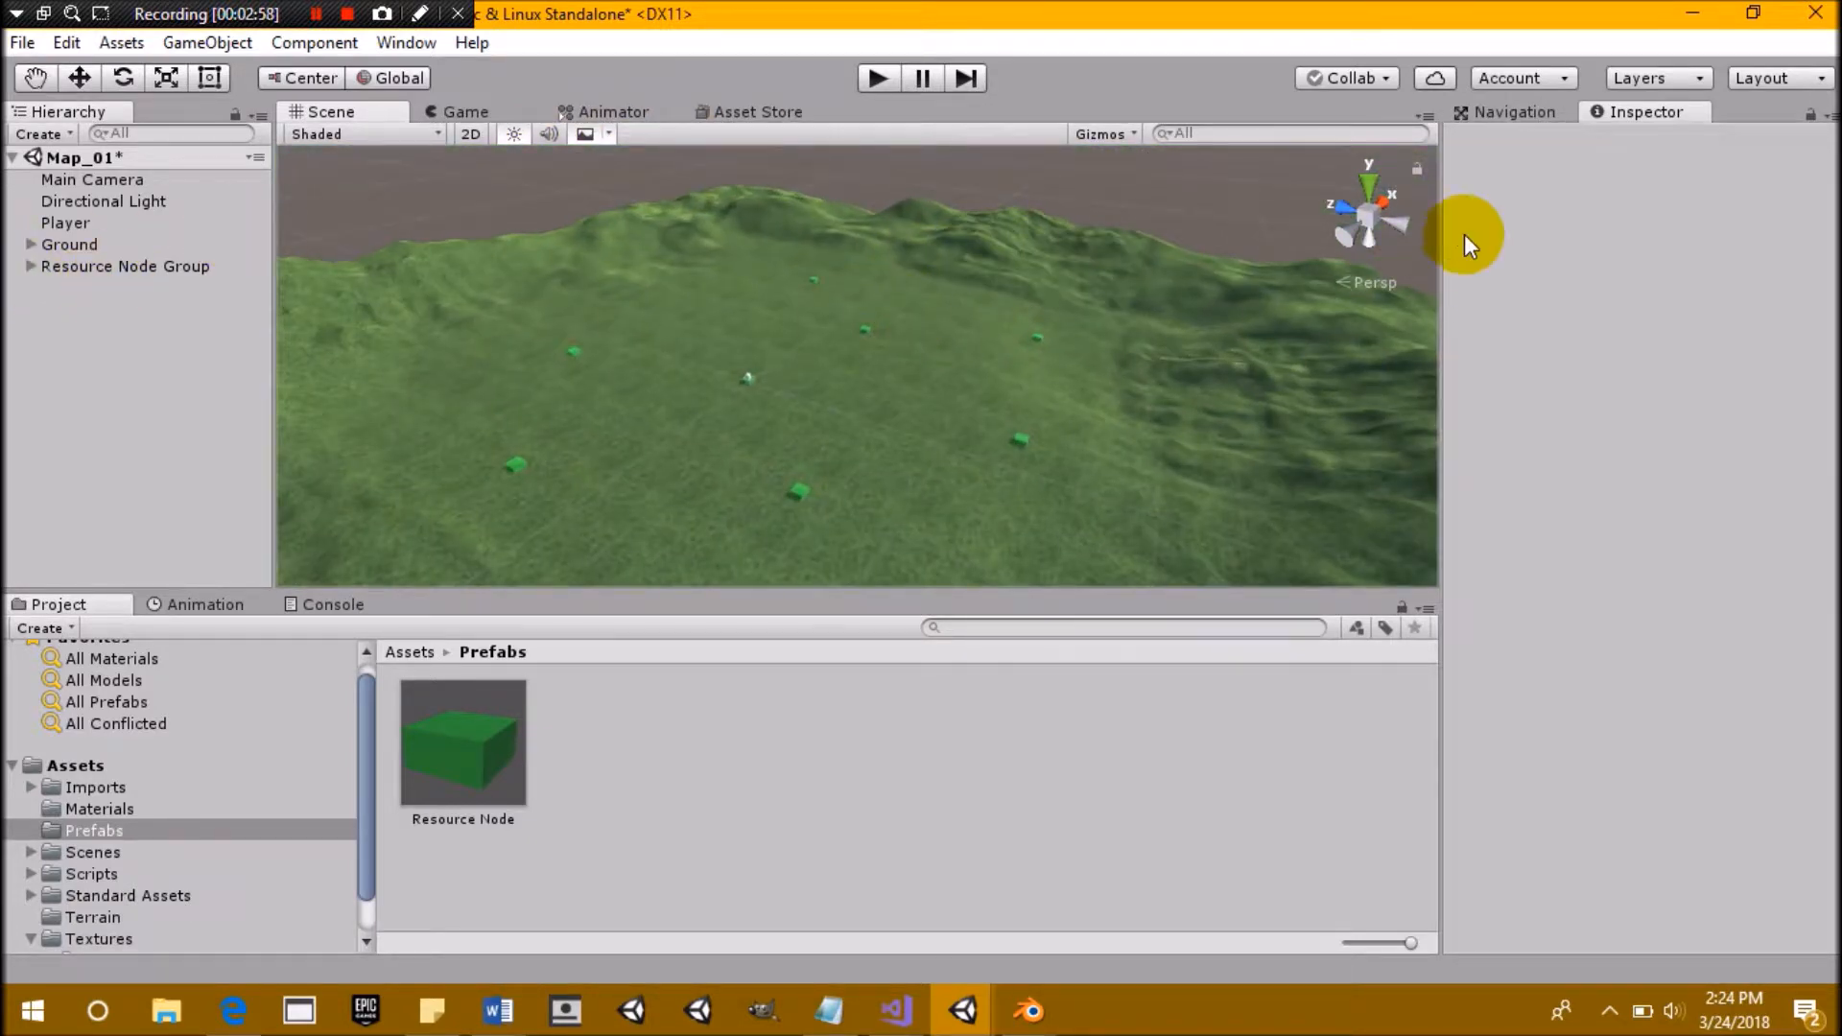
click(1379, 192)
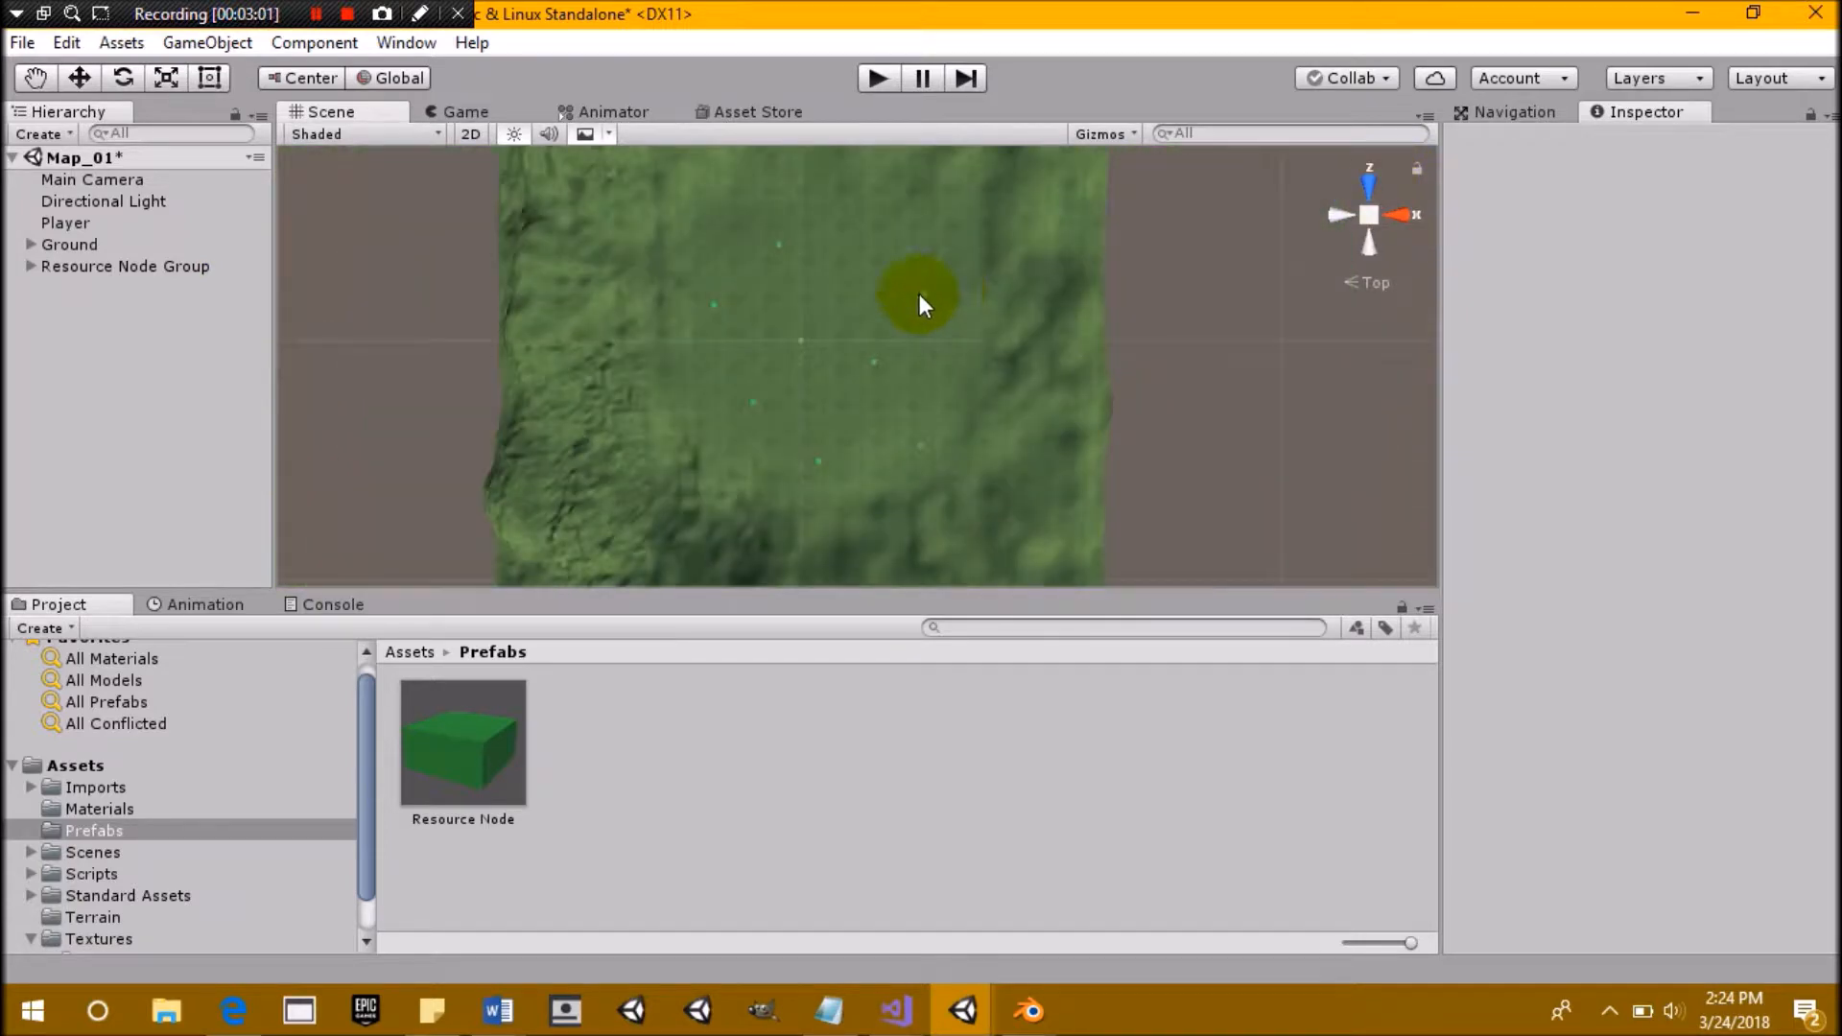
Start a new grass texture detail for the Ground terrain and assign GrassSrtnad as its detail texture
click(86, 246)
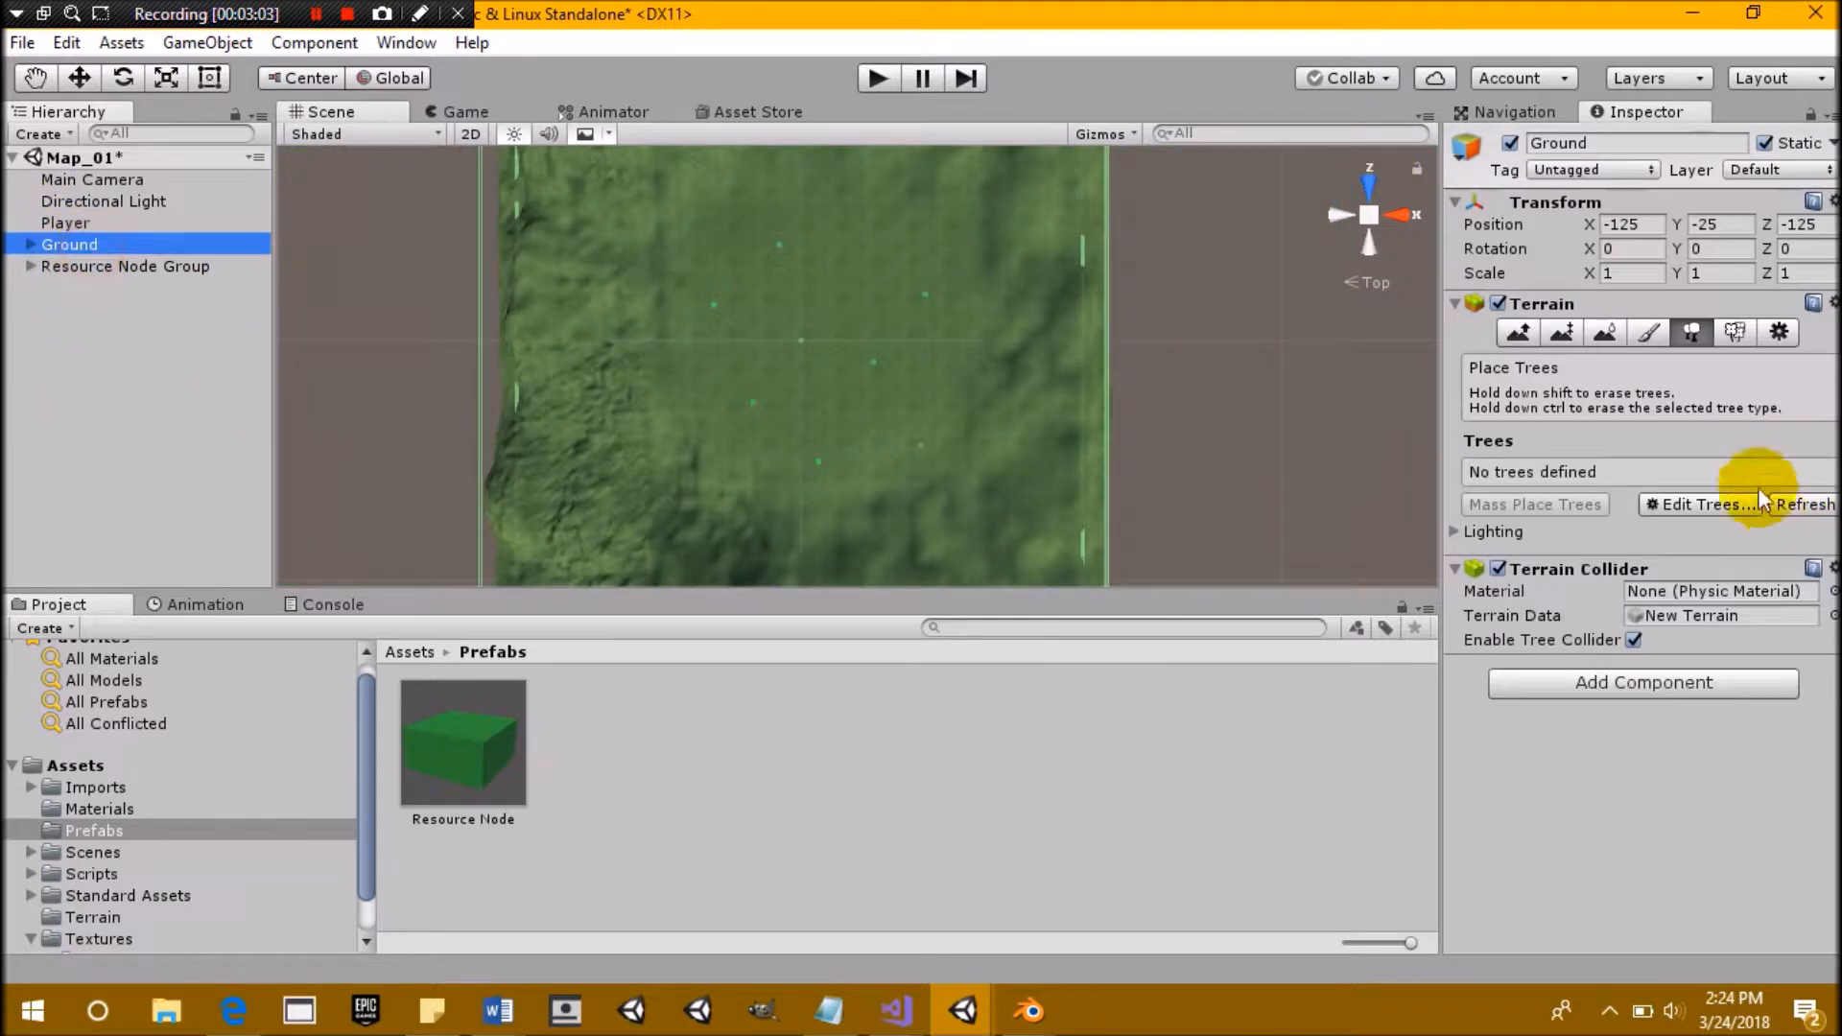
click(1744, 330)
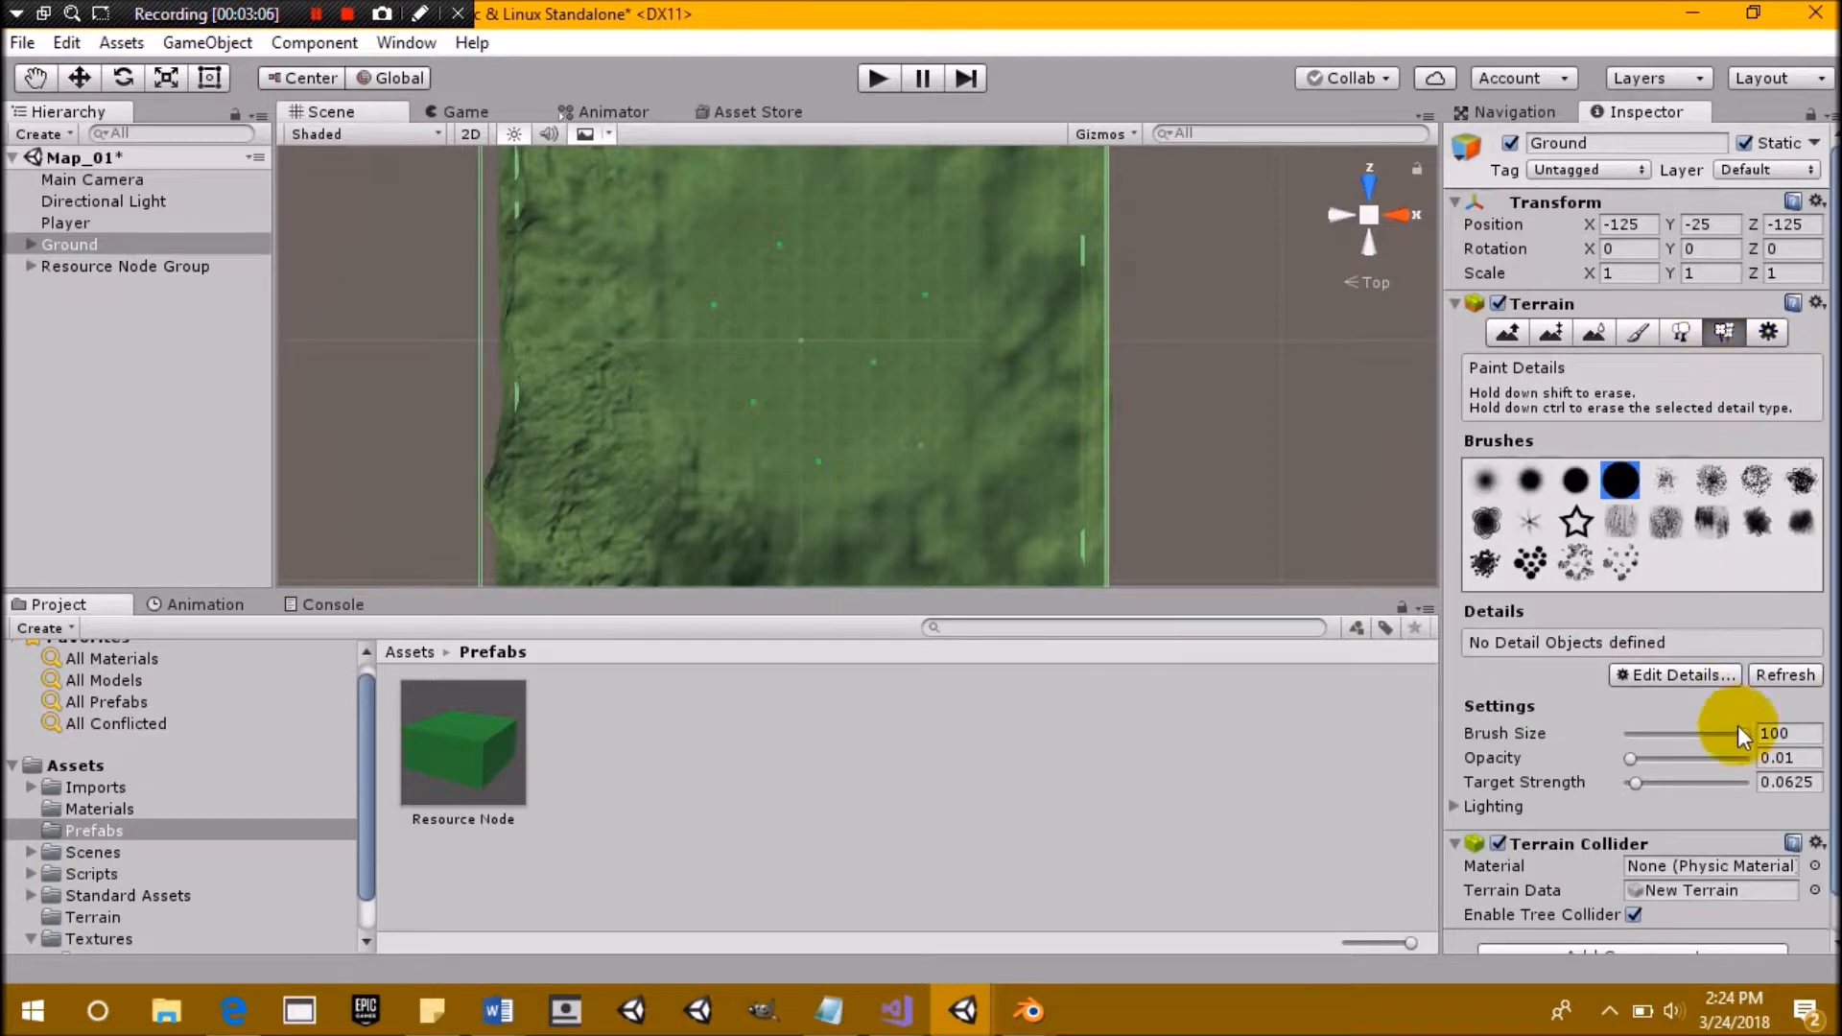
click(1710, 676)
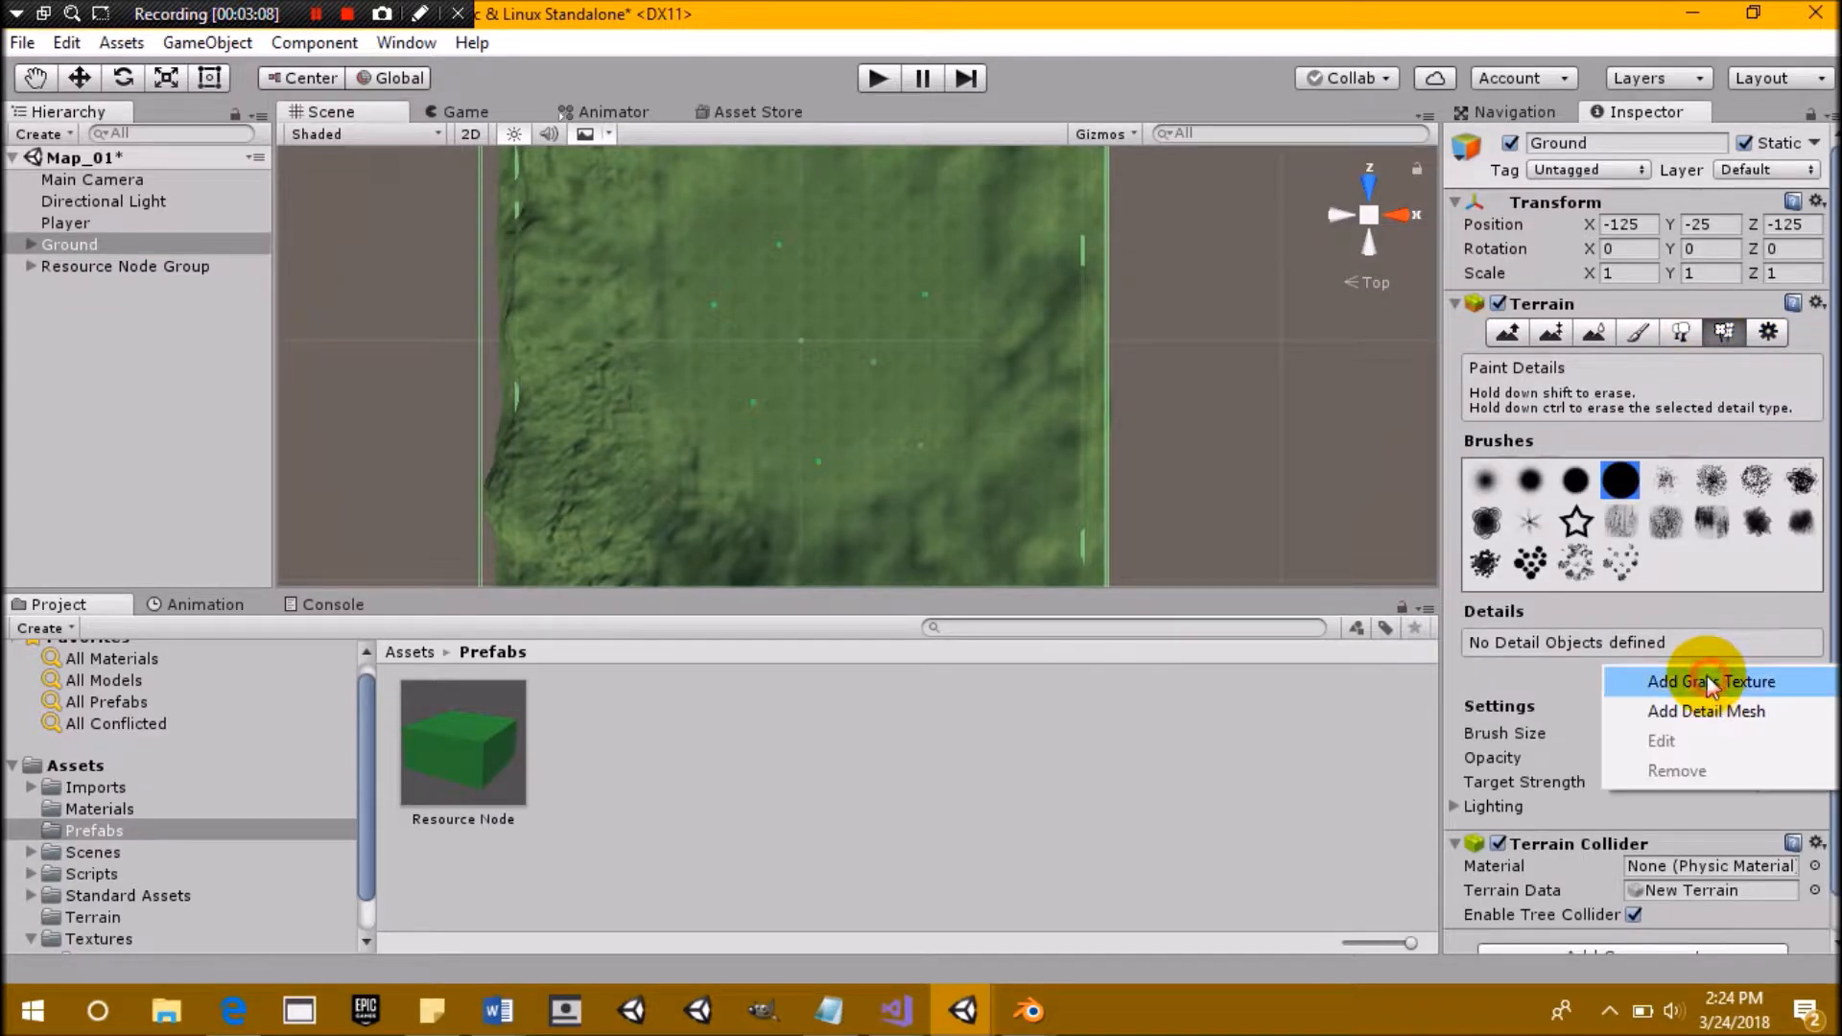
click(1707, 681)
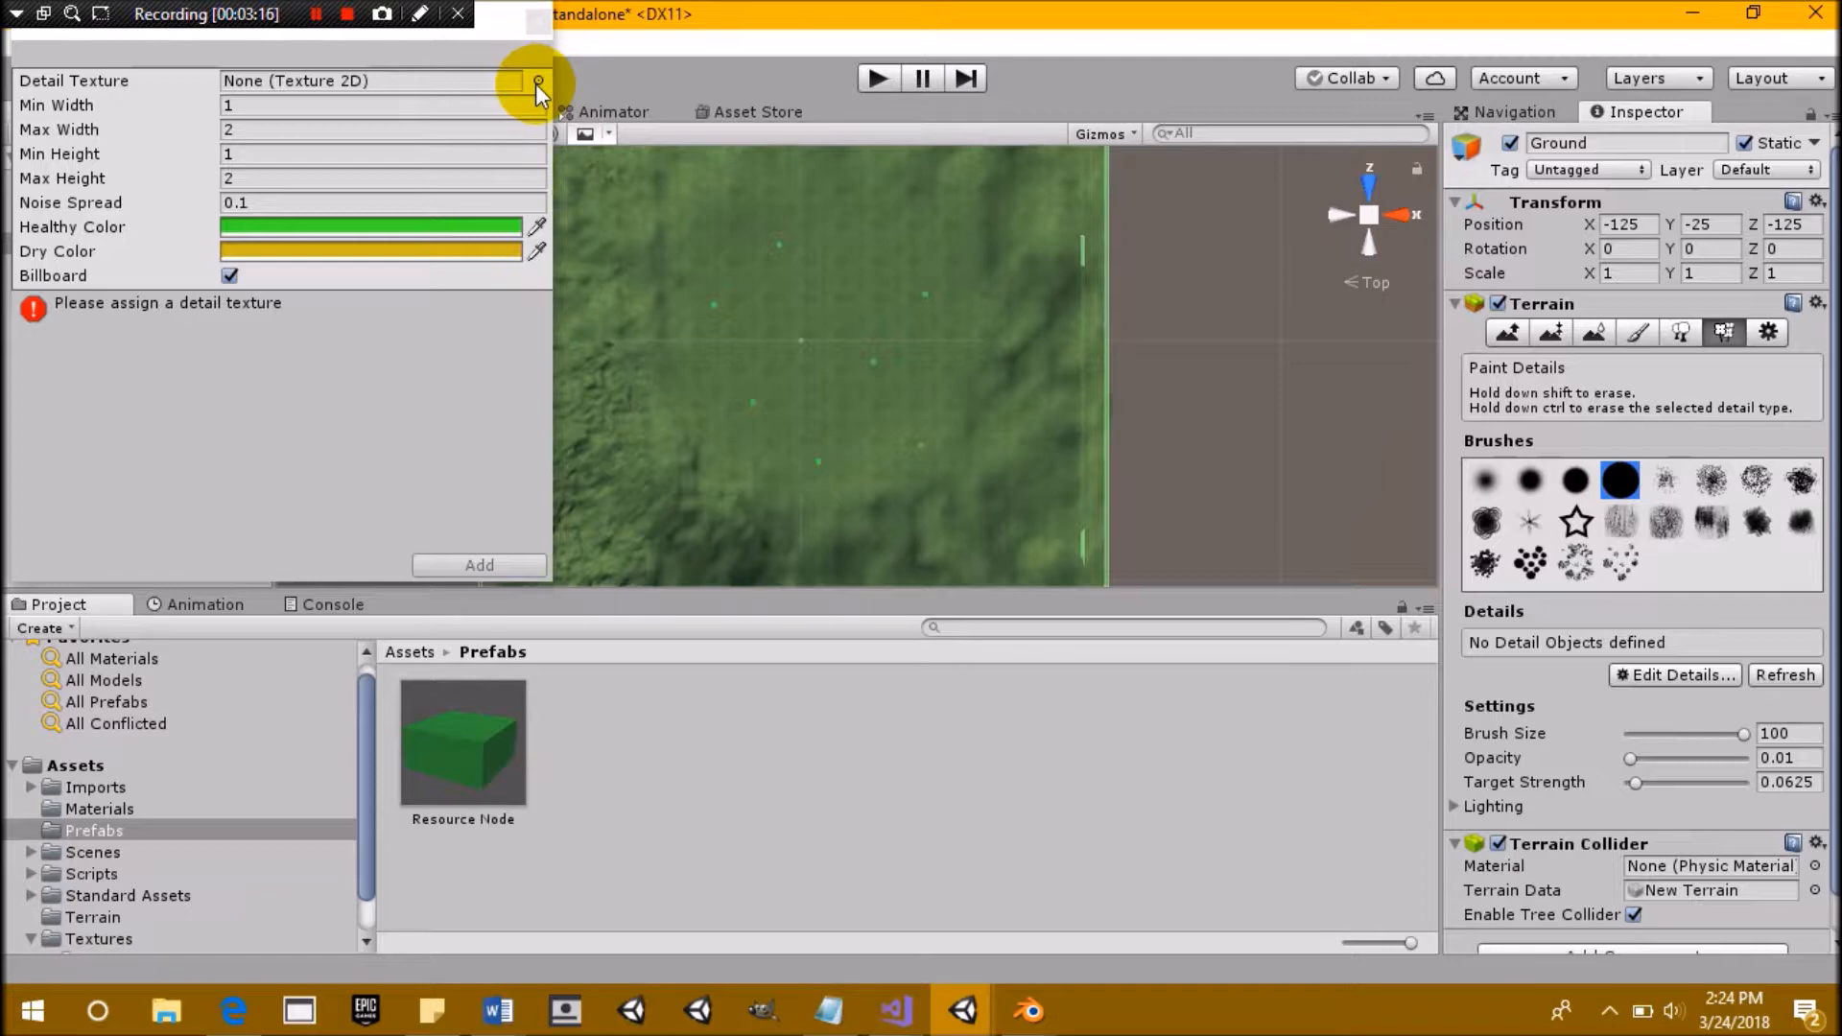
click(538, 80)
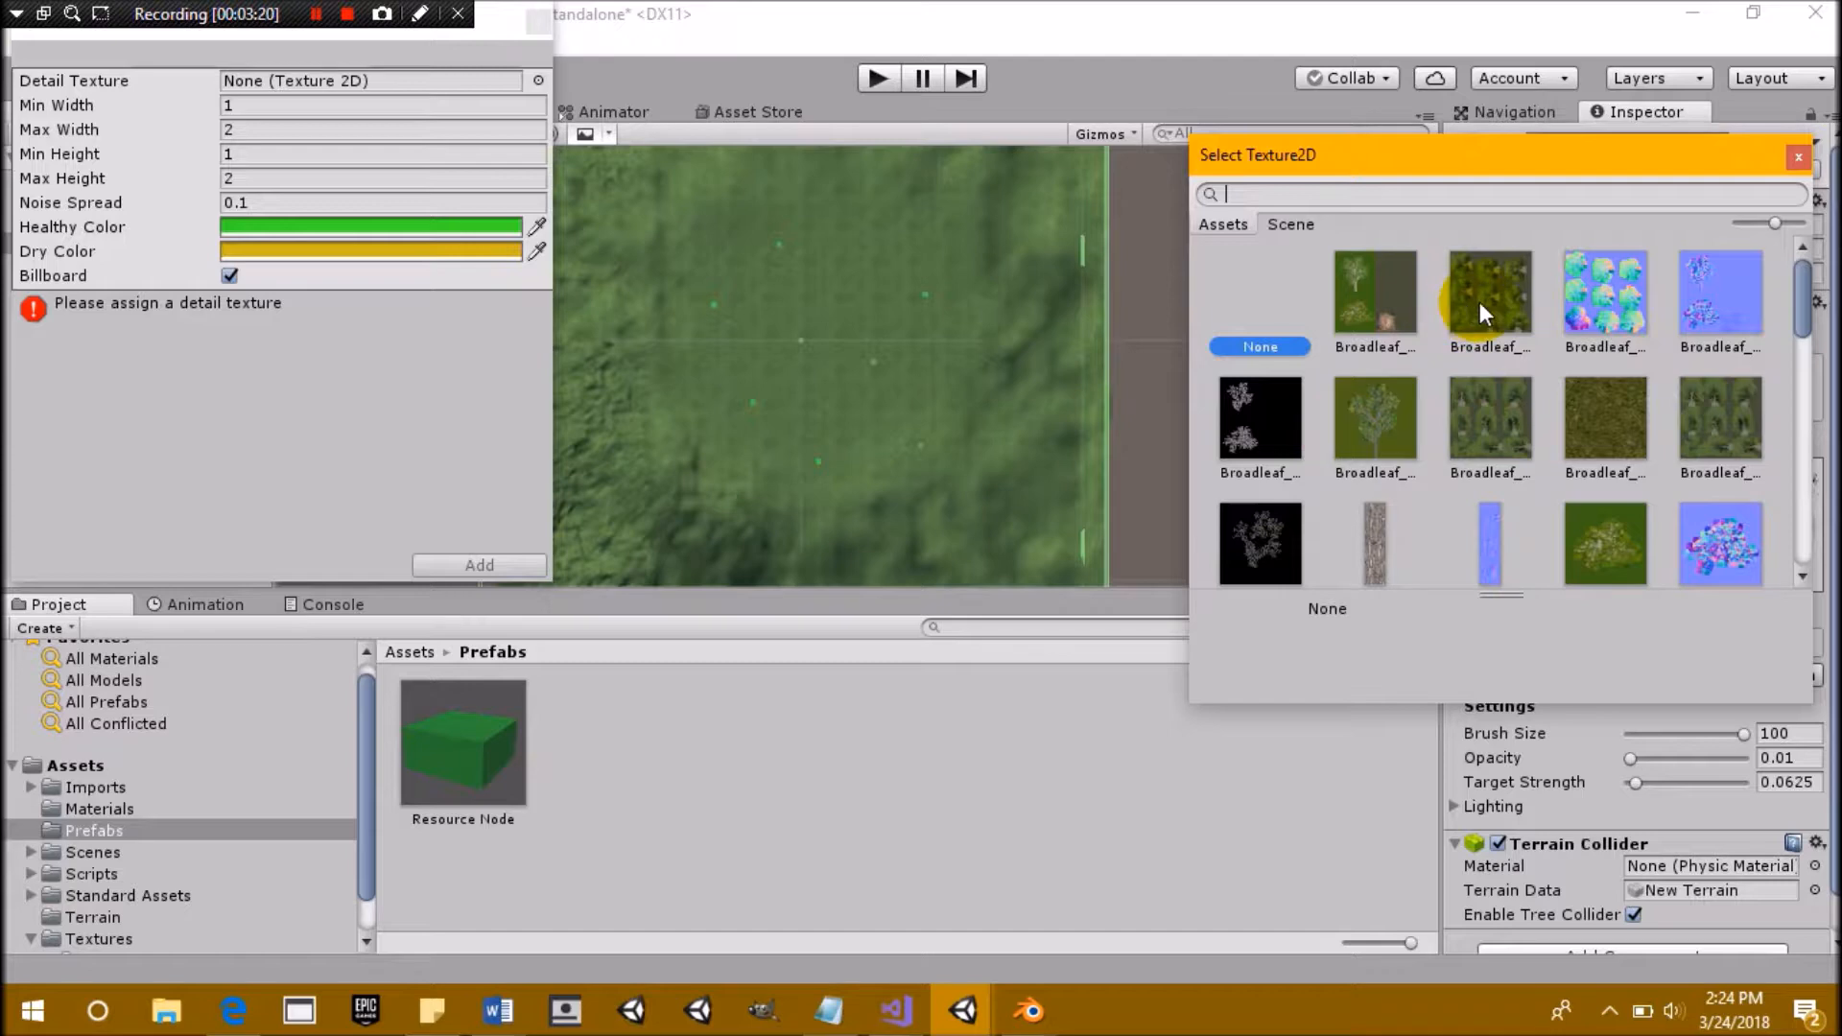
scroll(1631, 298, down, 5)
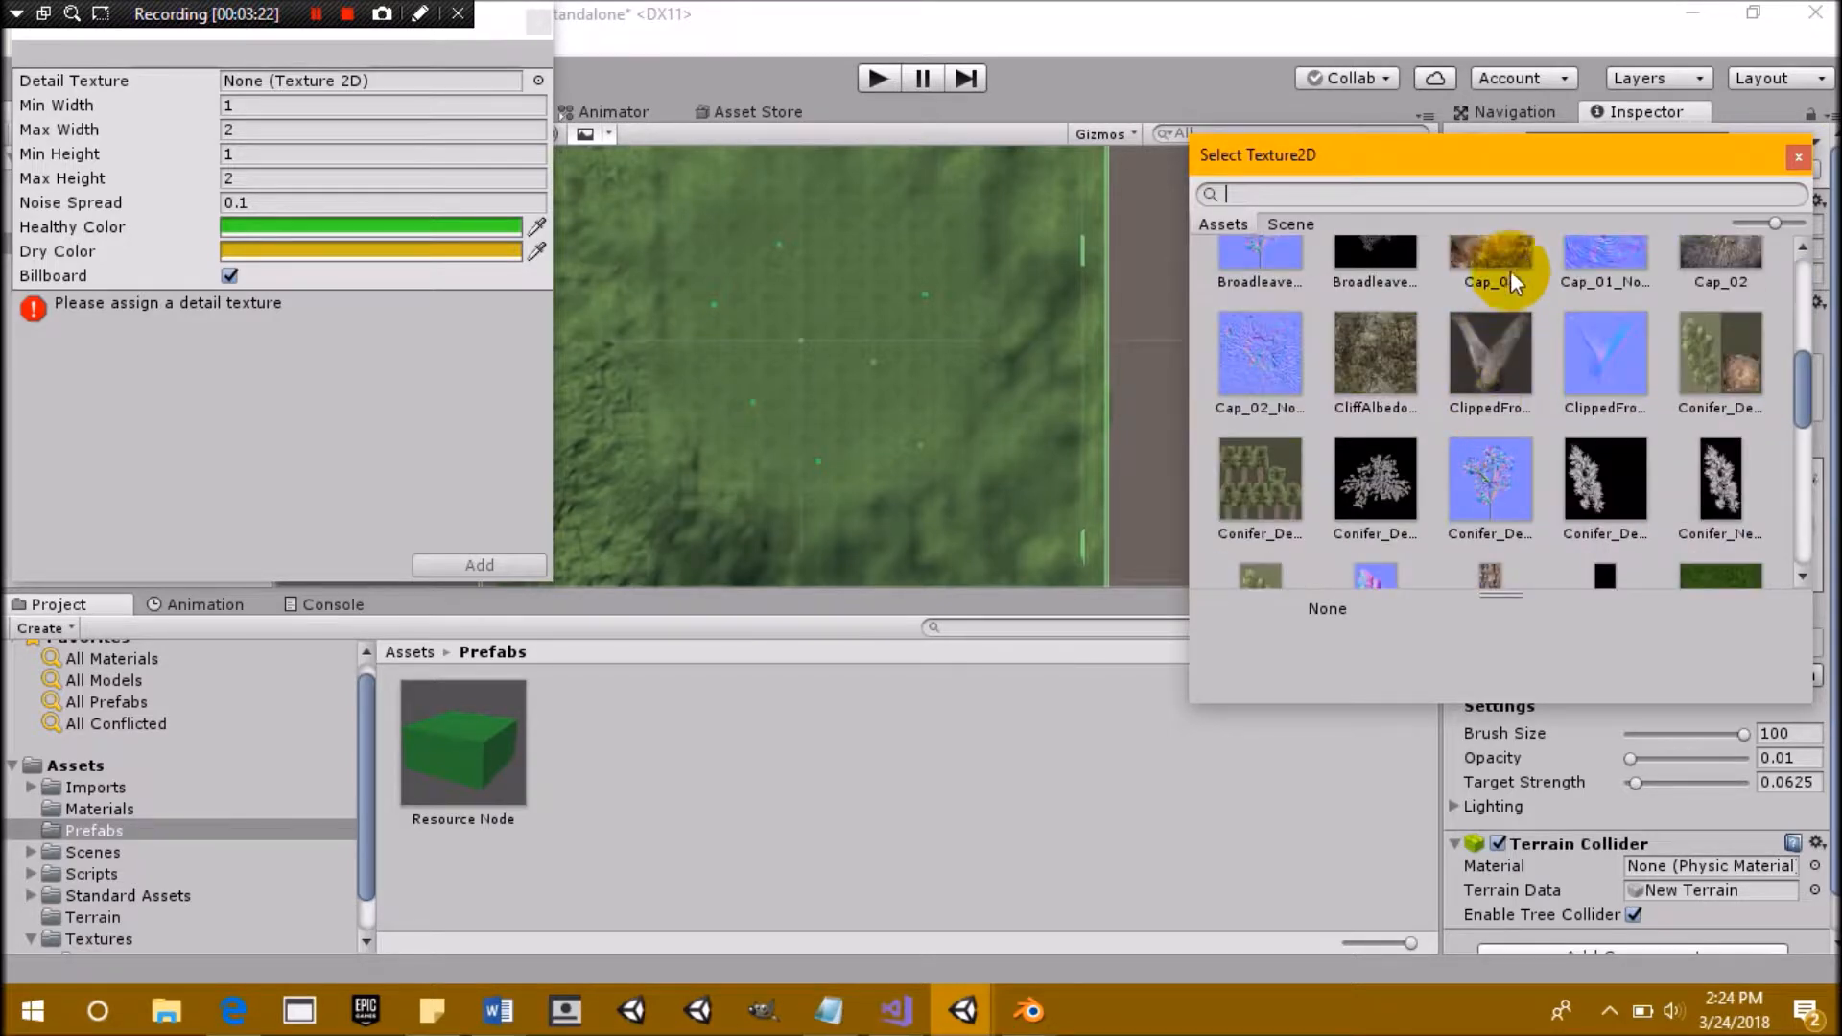
scroll(1461, 326, down, 4)
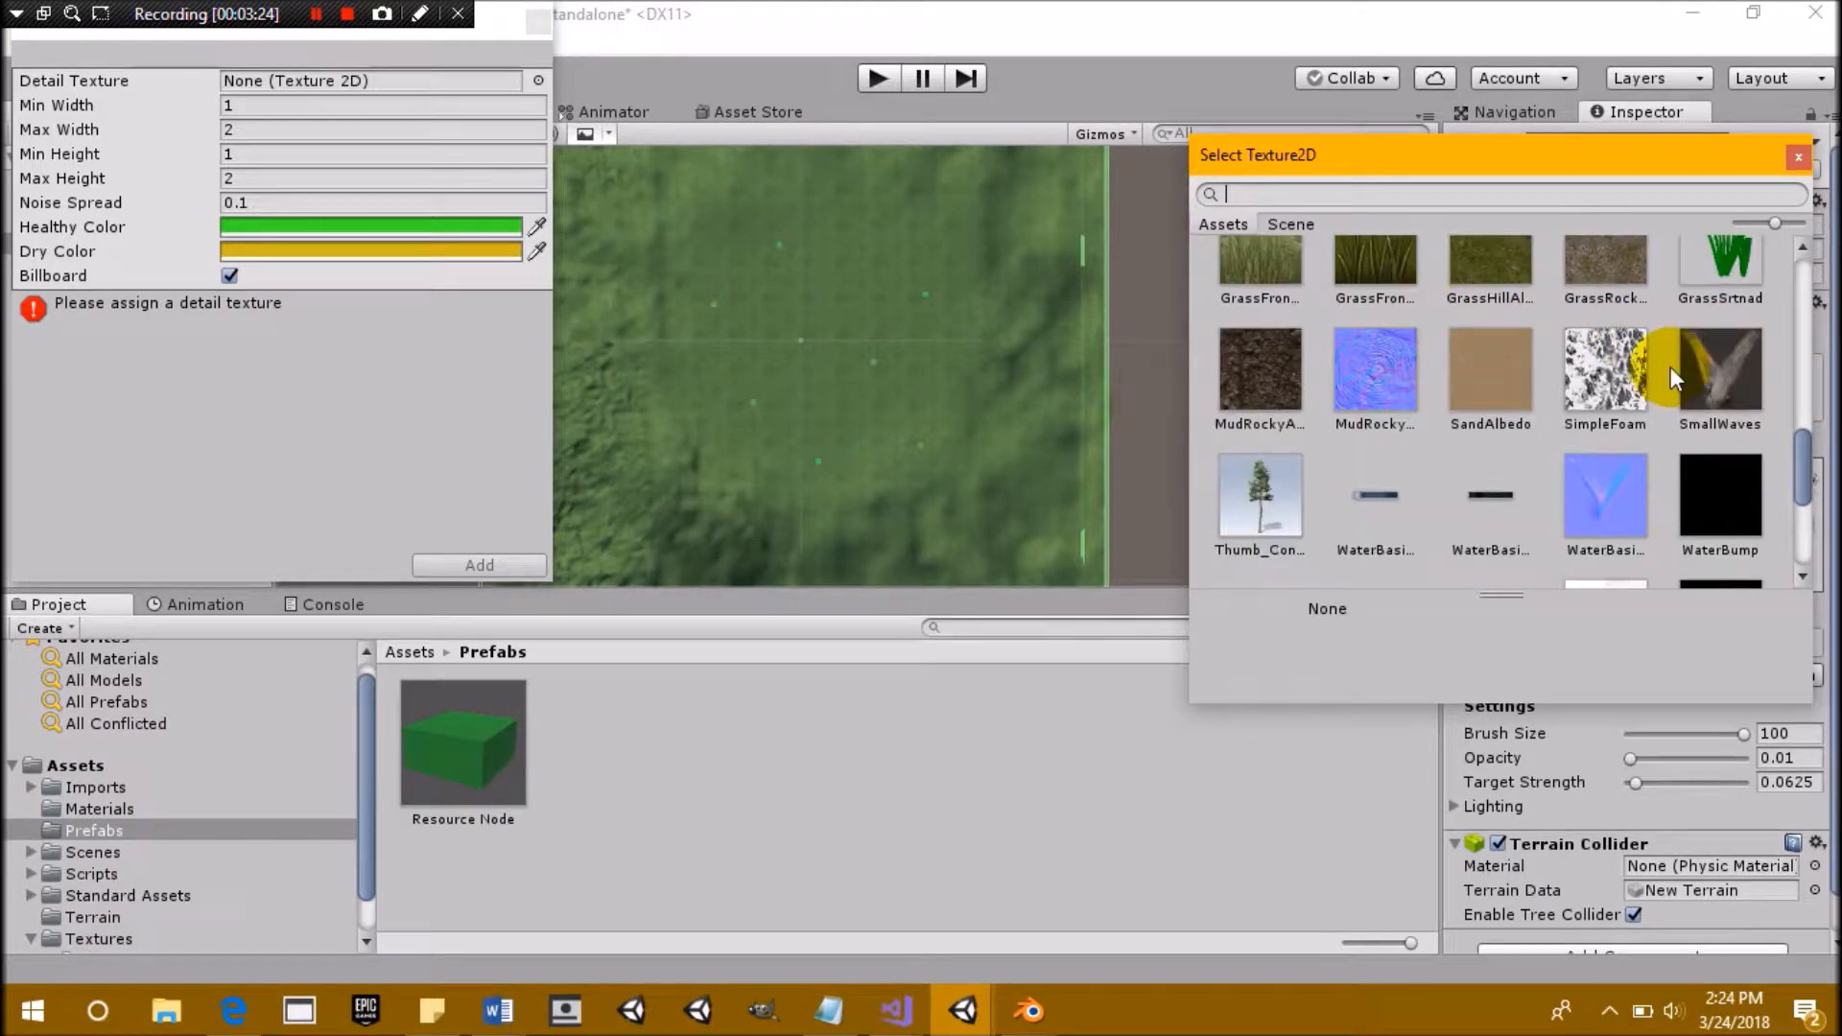
click(1280, 432)
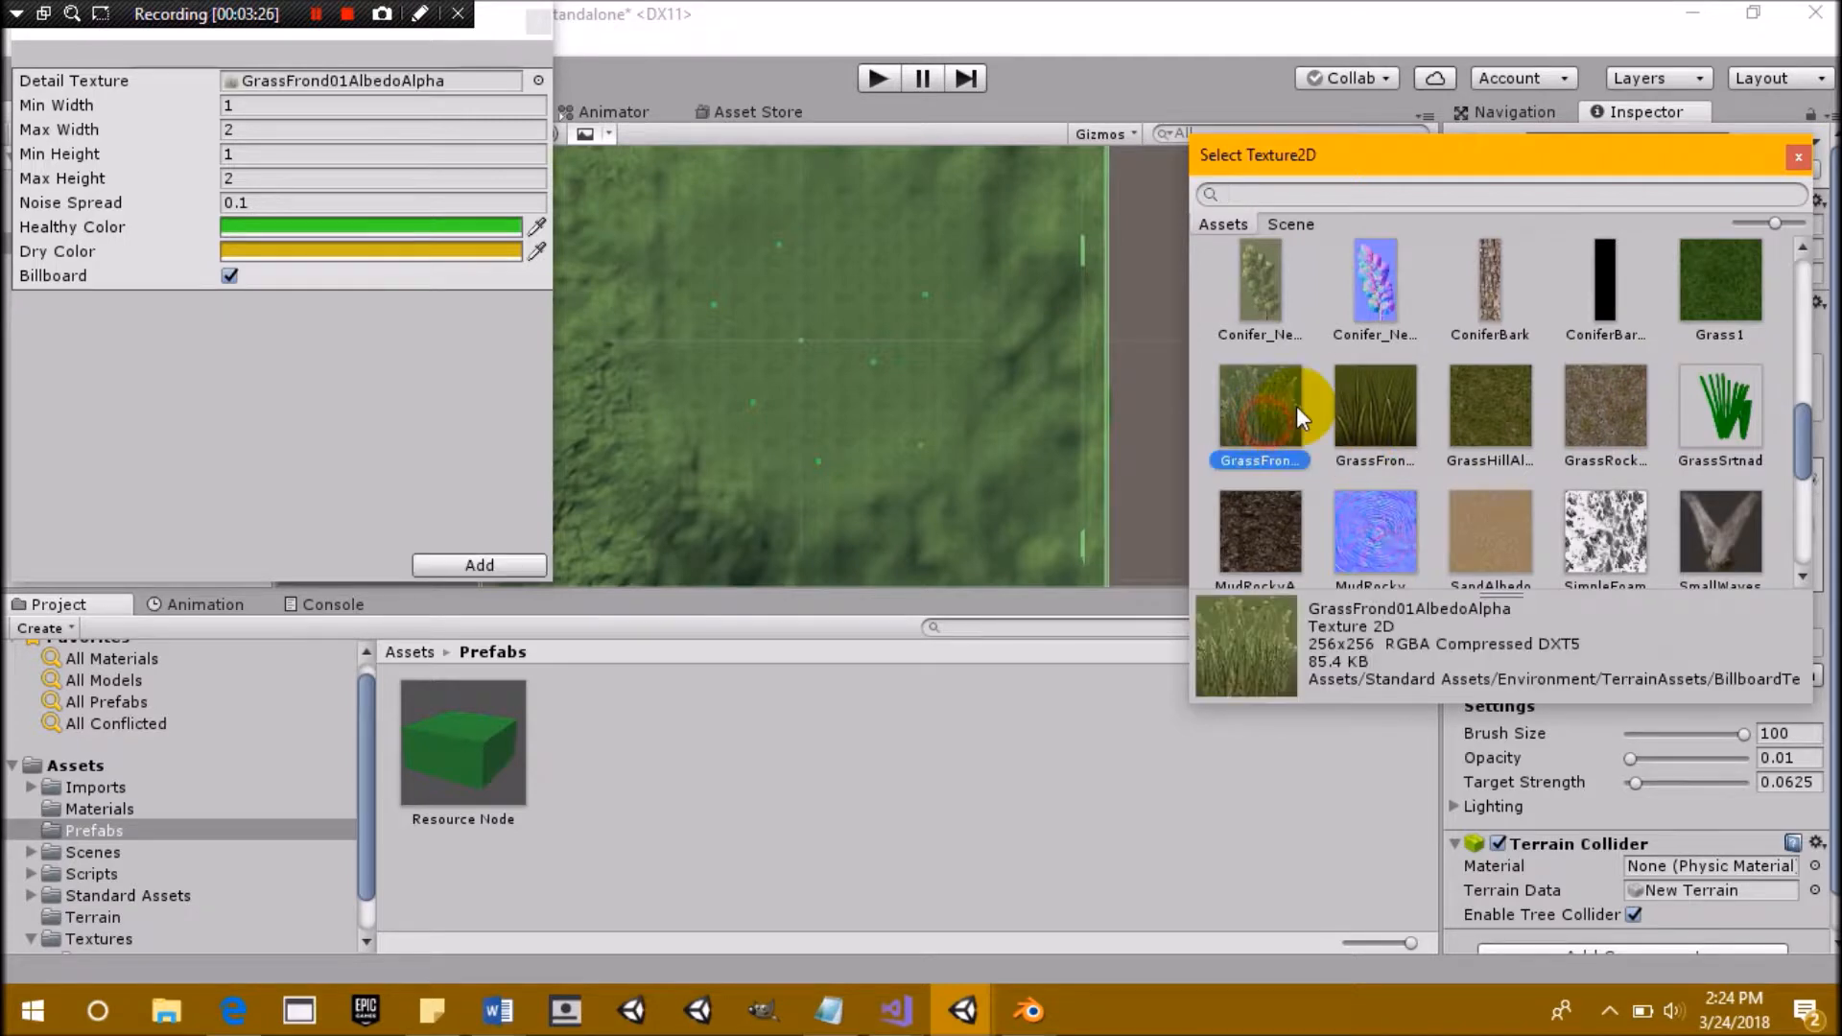
click(1352, 417)
click(1741, 419)
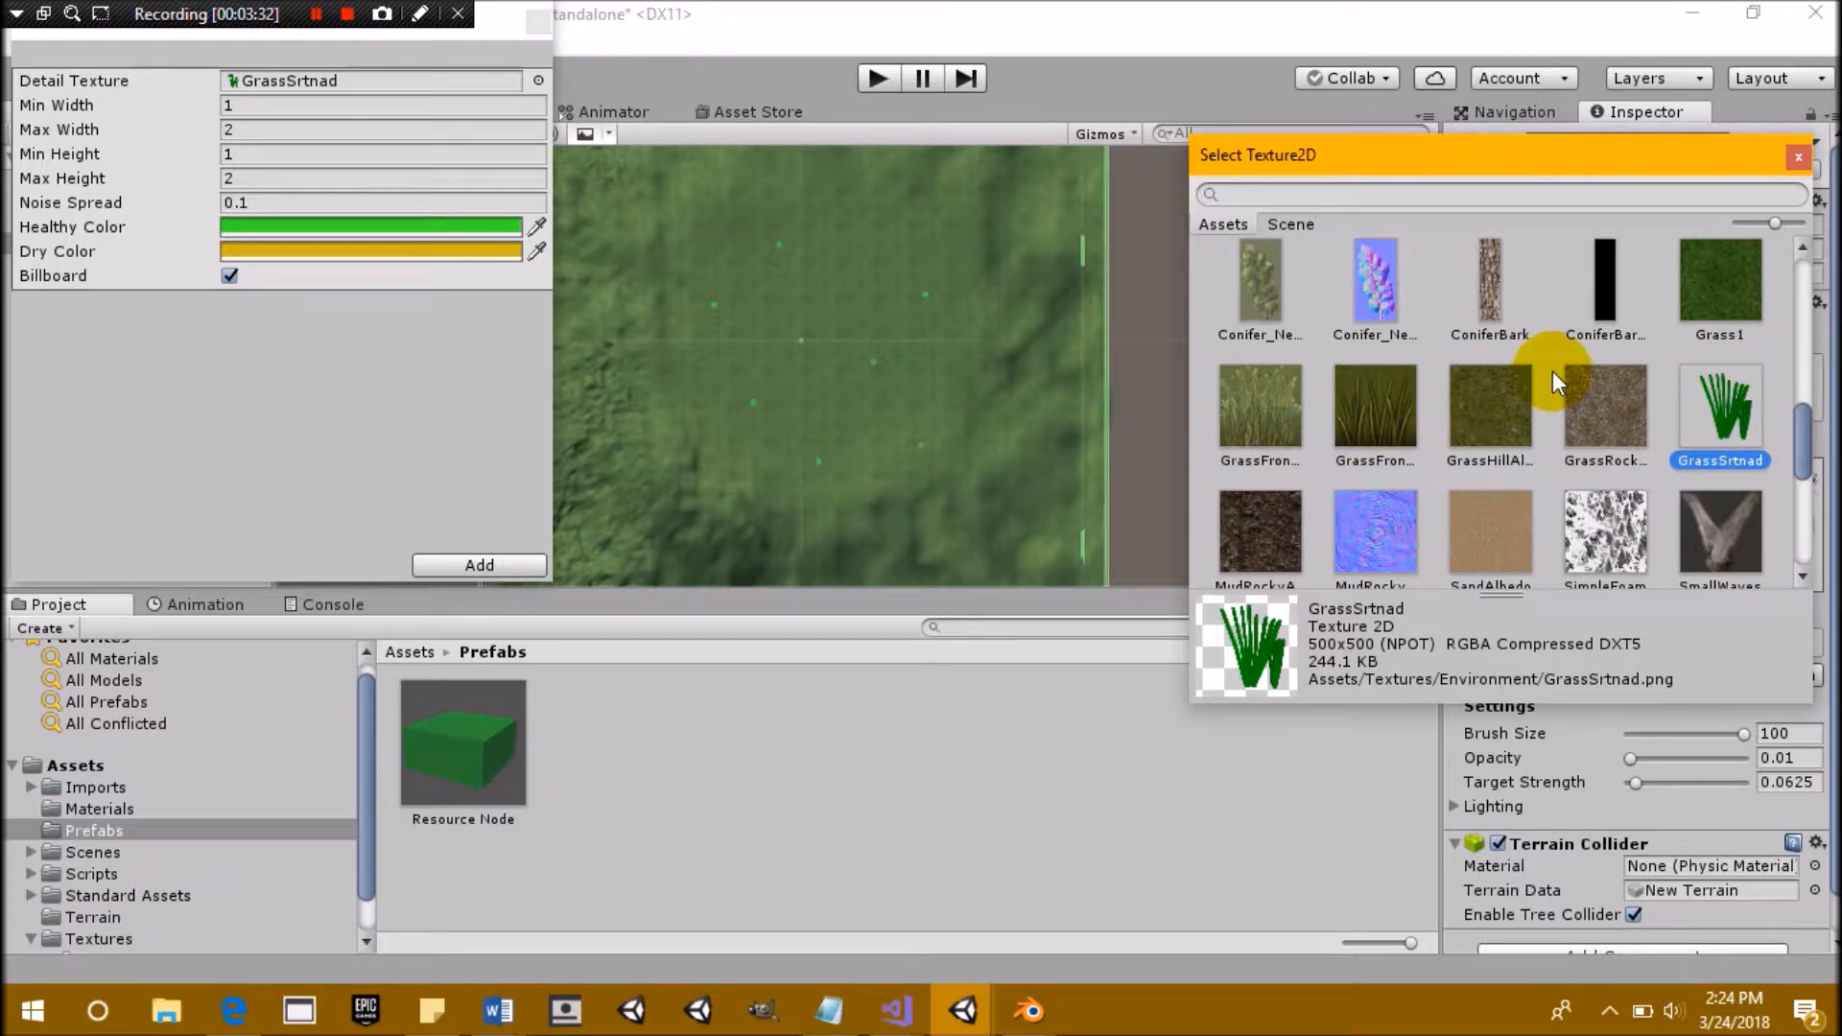
click(1799, 161)
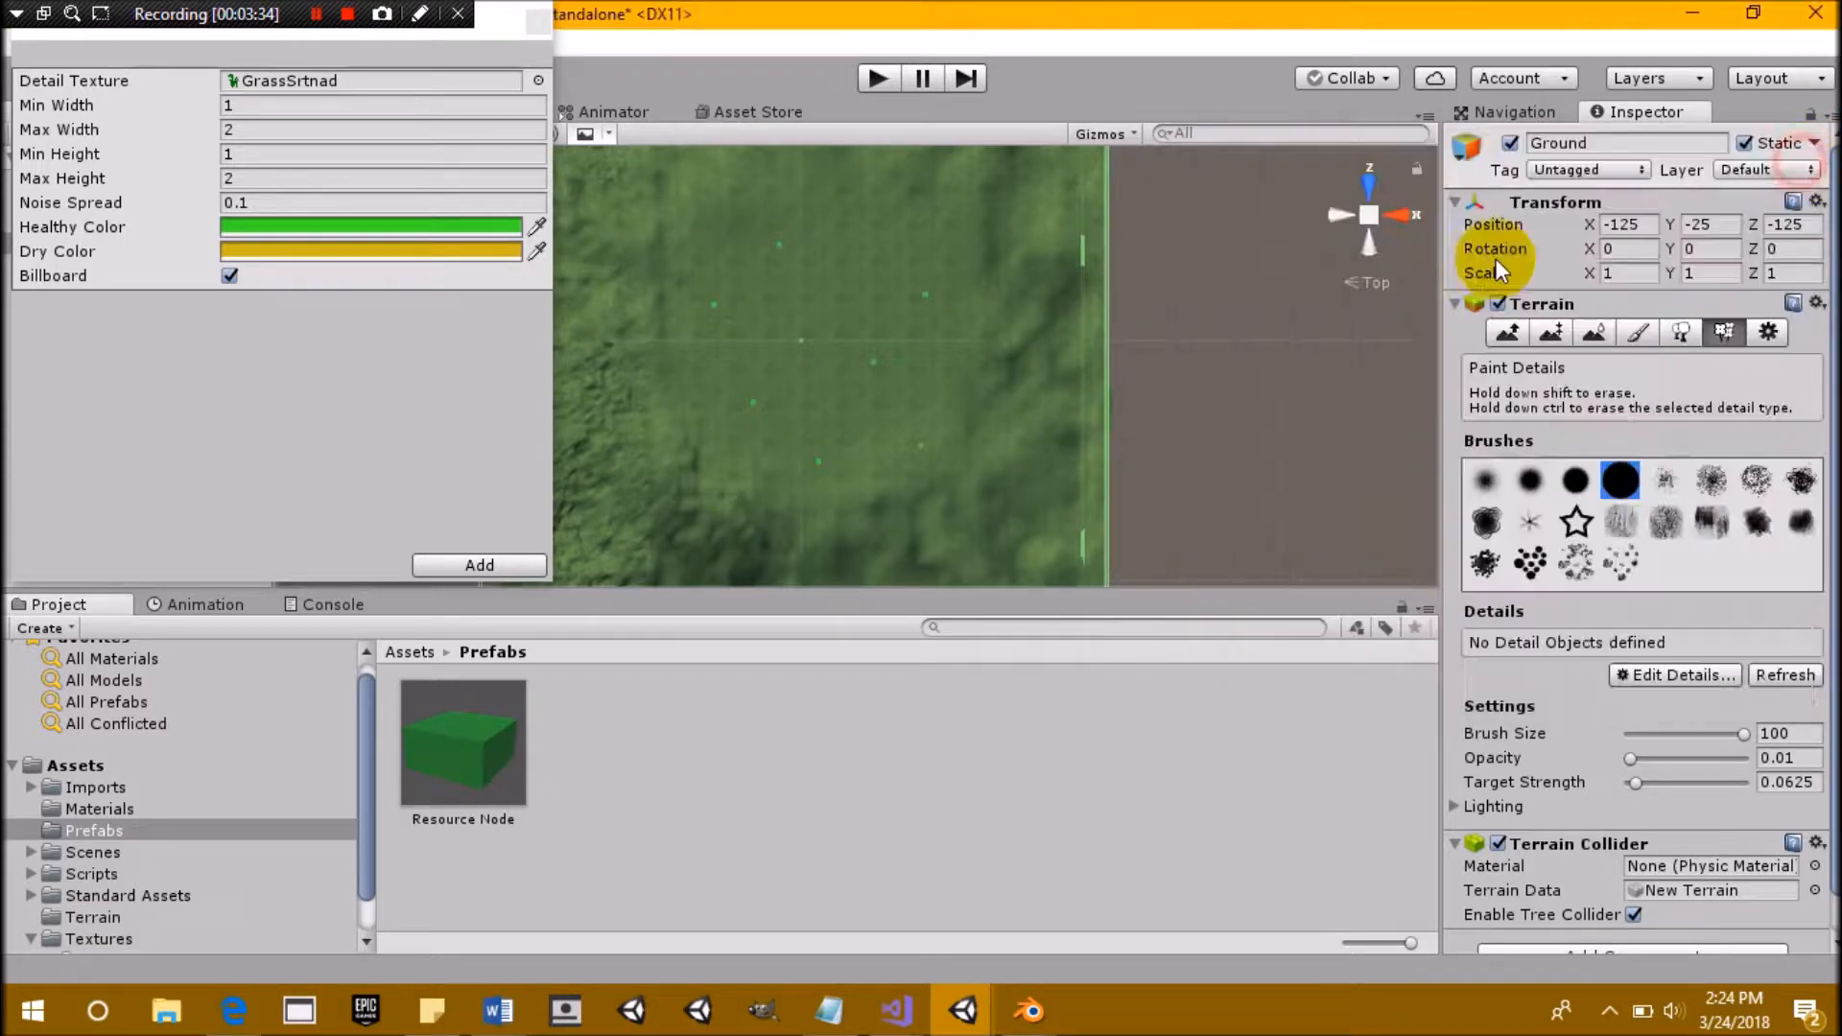
Set the grass detail's minimum height to 0.25 and maximum height to 0.5, and add it to the terrain
click(279, 152)
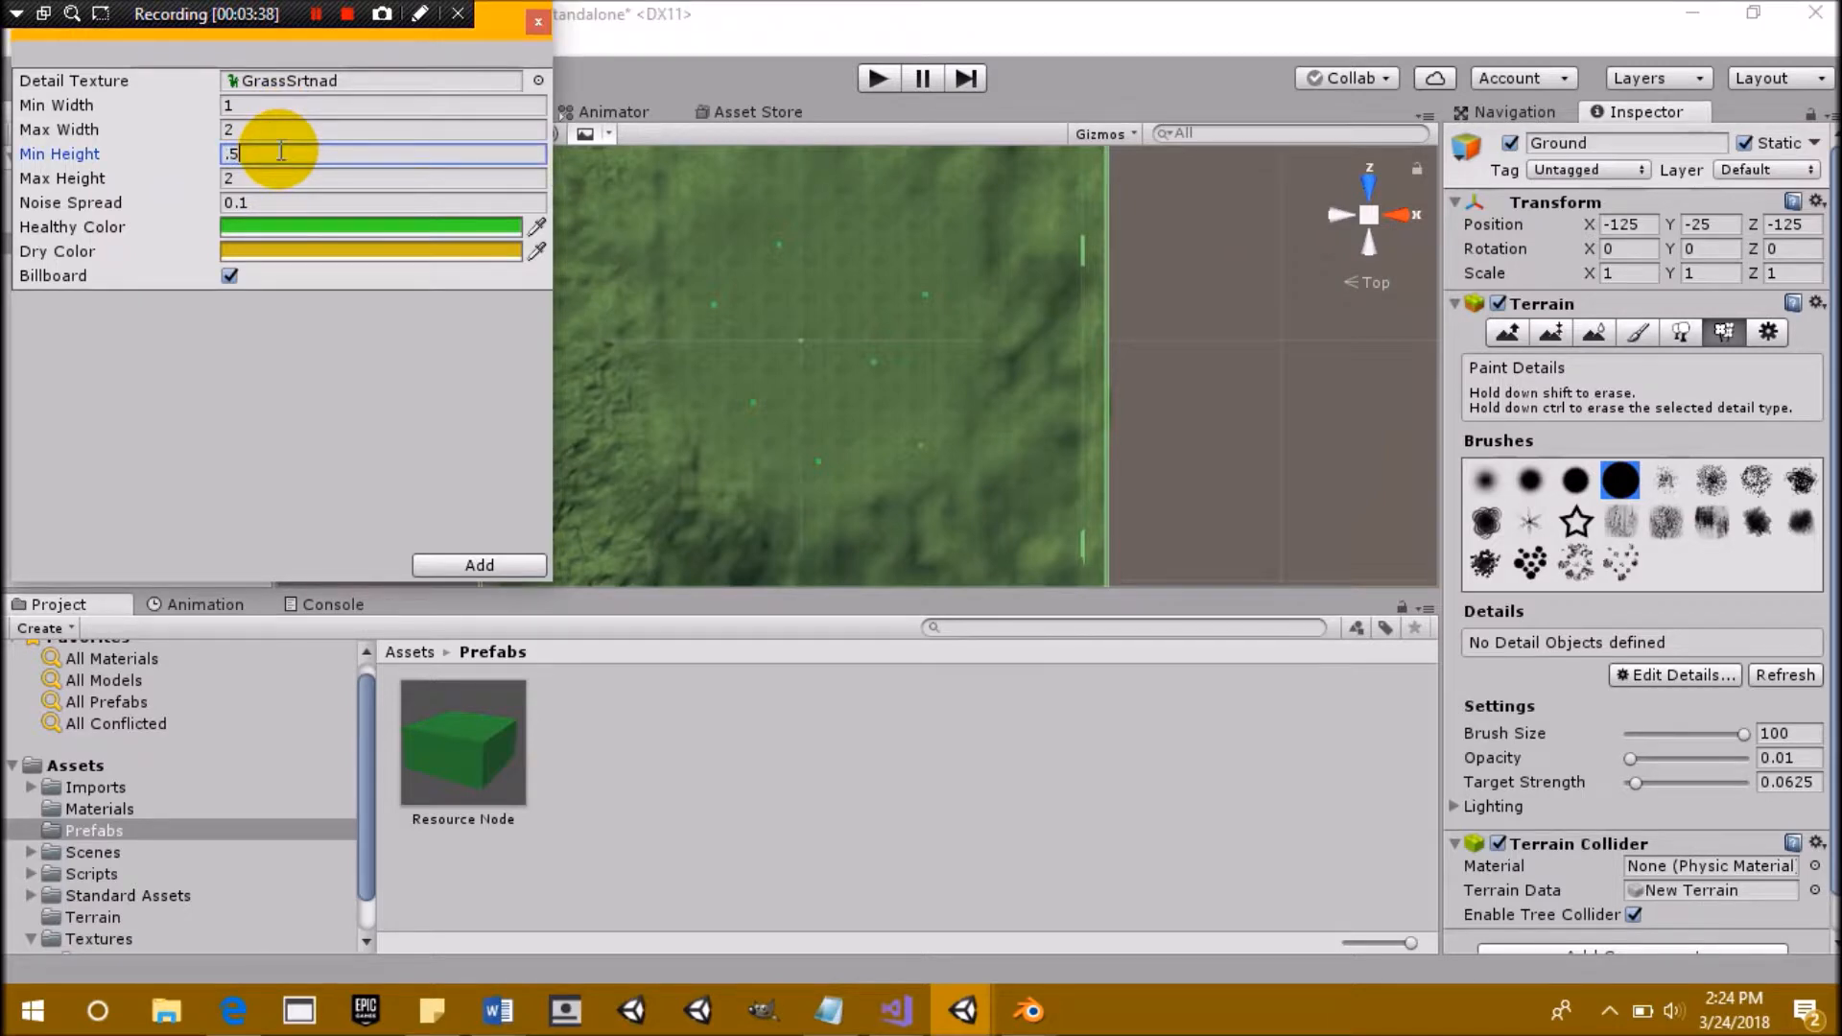
key(Tab)
click(280, 152)
key(Tab)
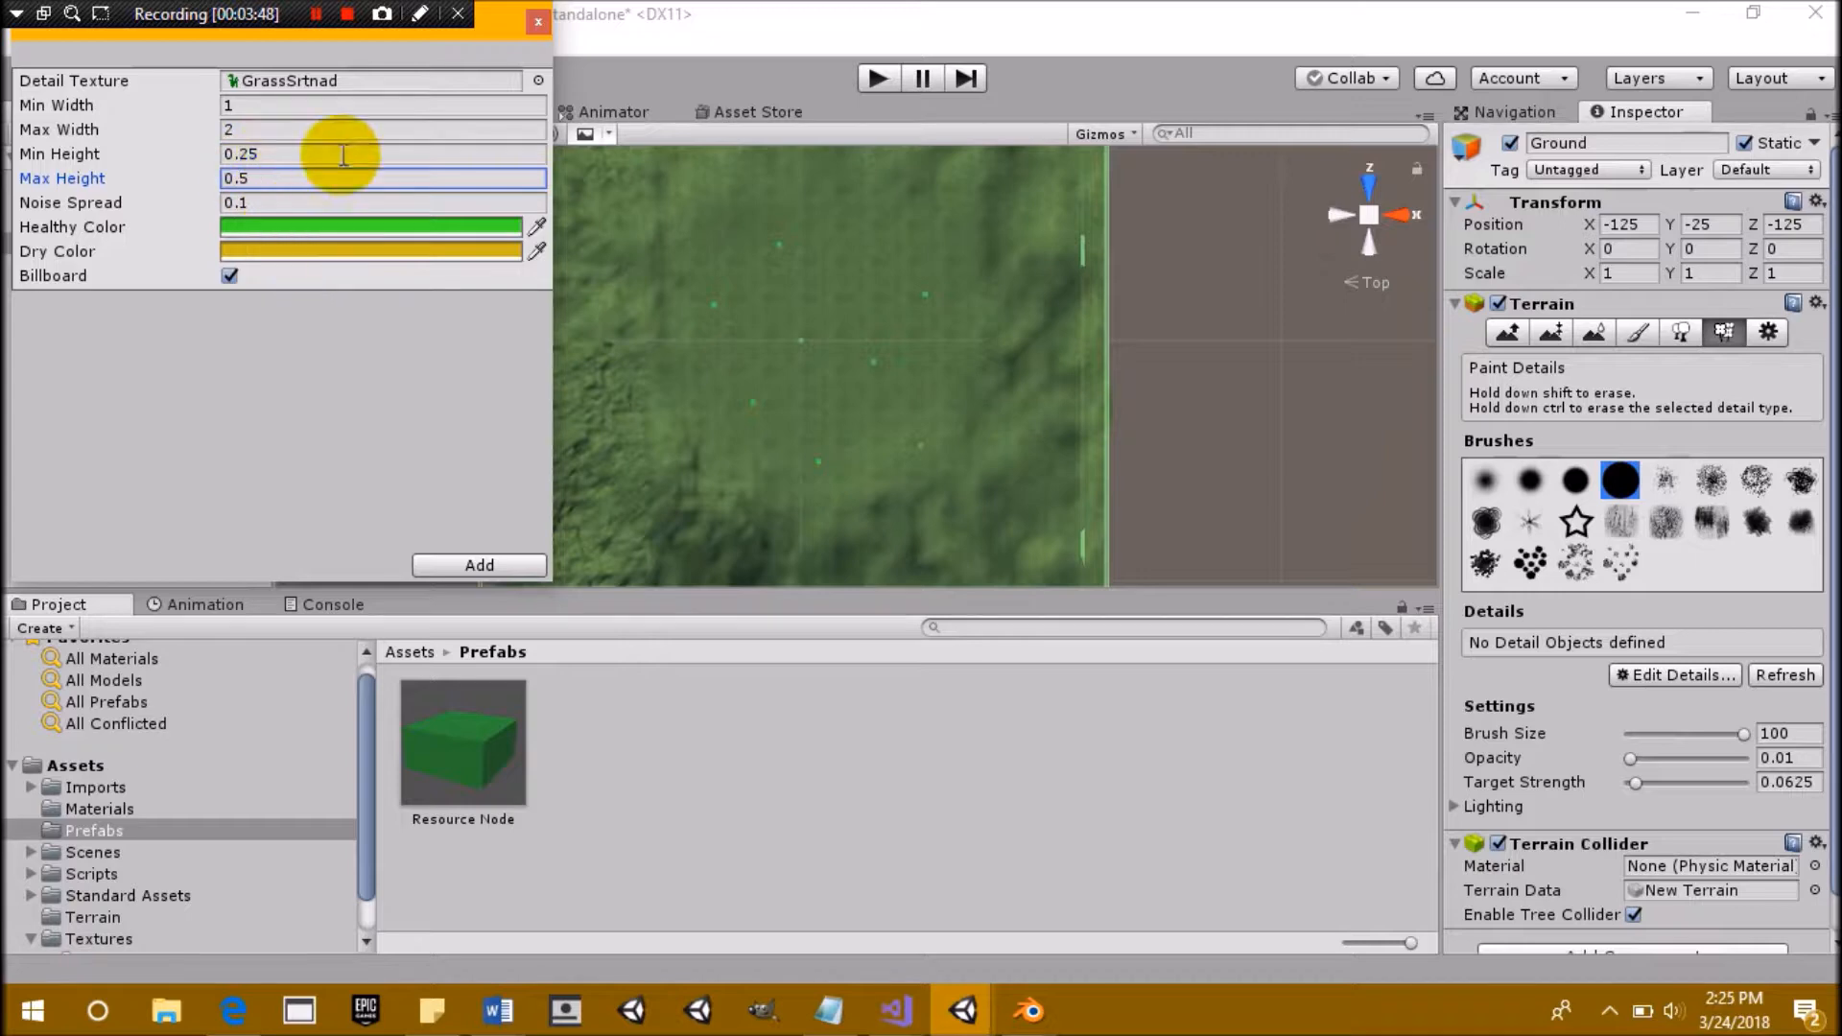
scroll(967, 353, up, 2)
scroll(968, 353, up, 2)
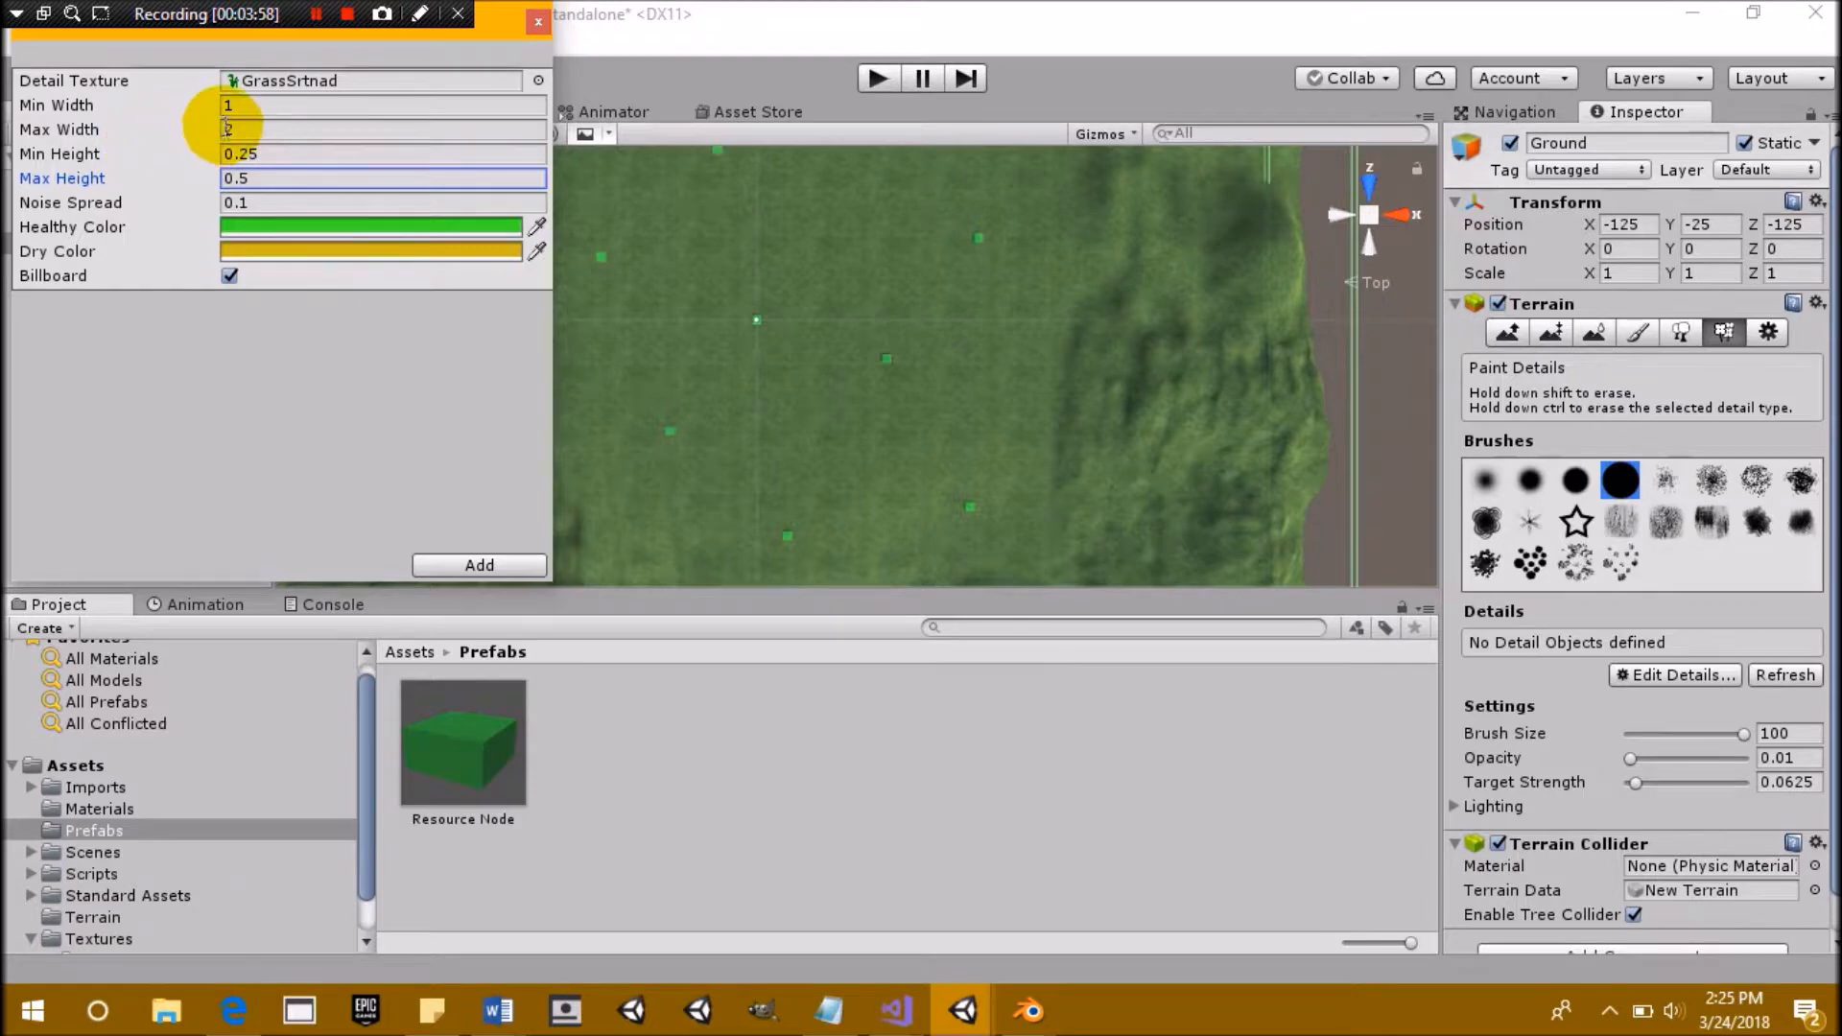
click(486, 567)
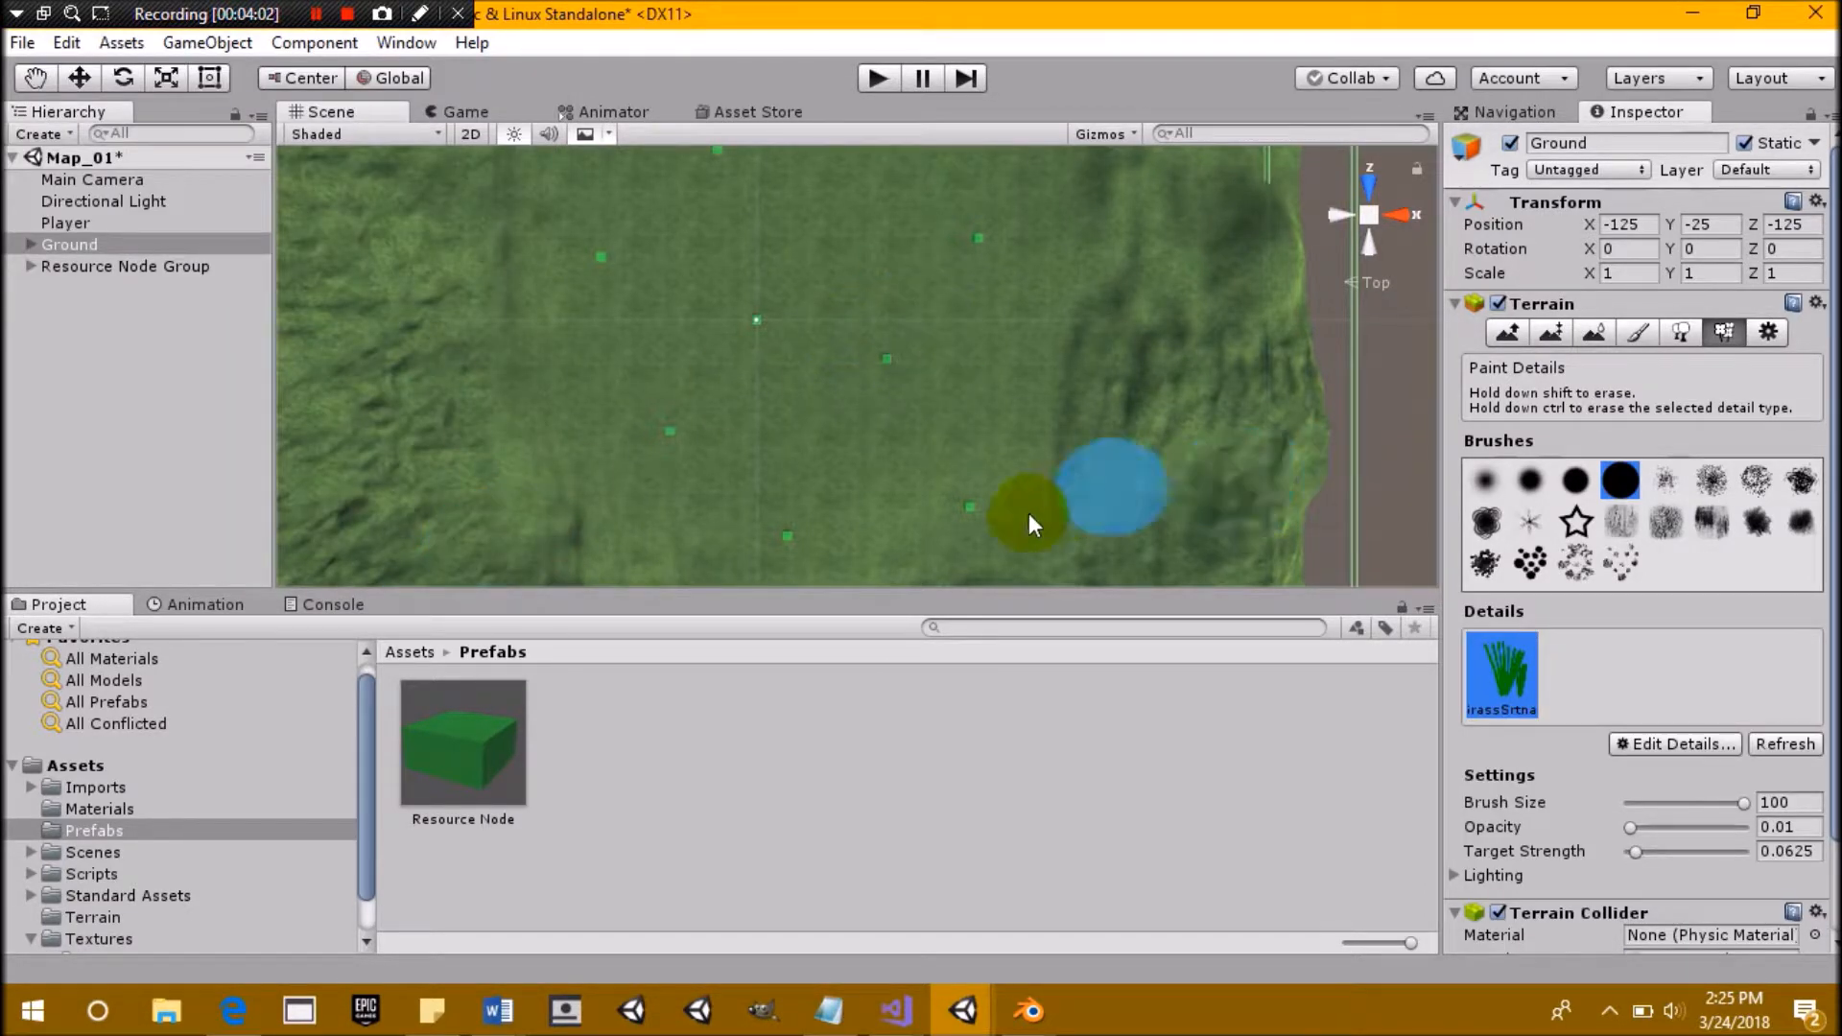
Paint the GrassSrtnad detail over the terrain with a scattered-pattern brush and check the grass in the Game view
scroll(1021, 491, up, 2)
click(1578, 564)
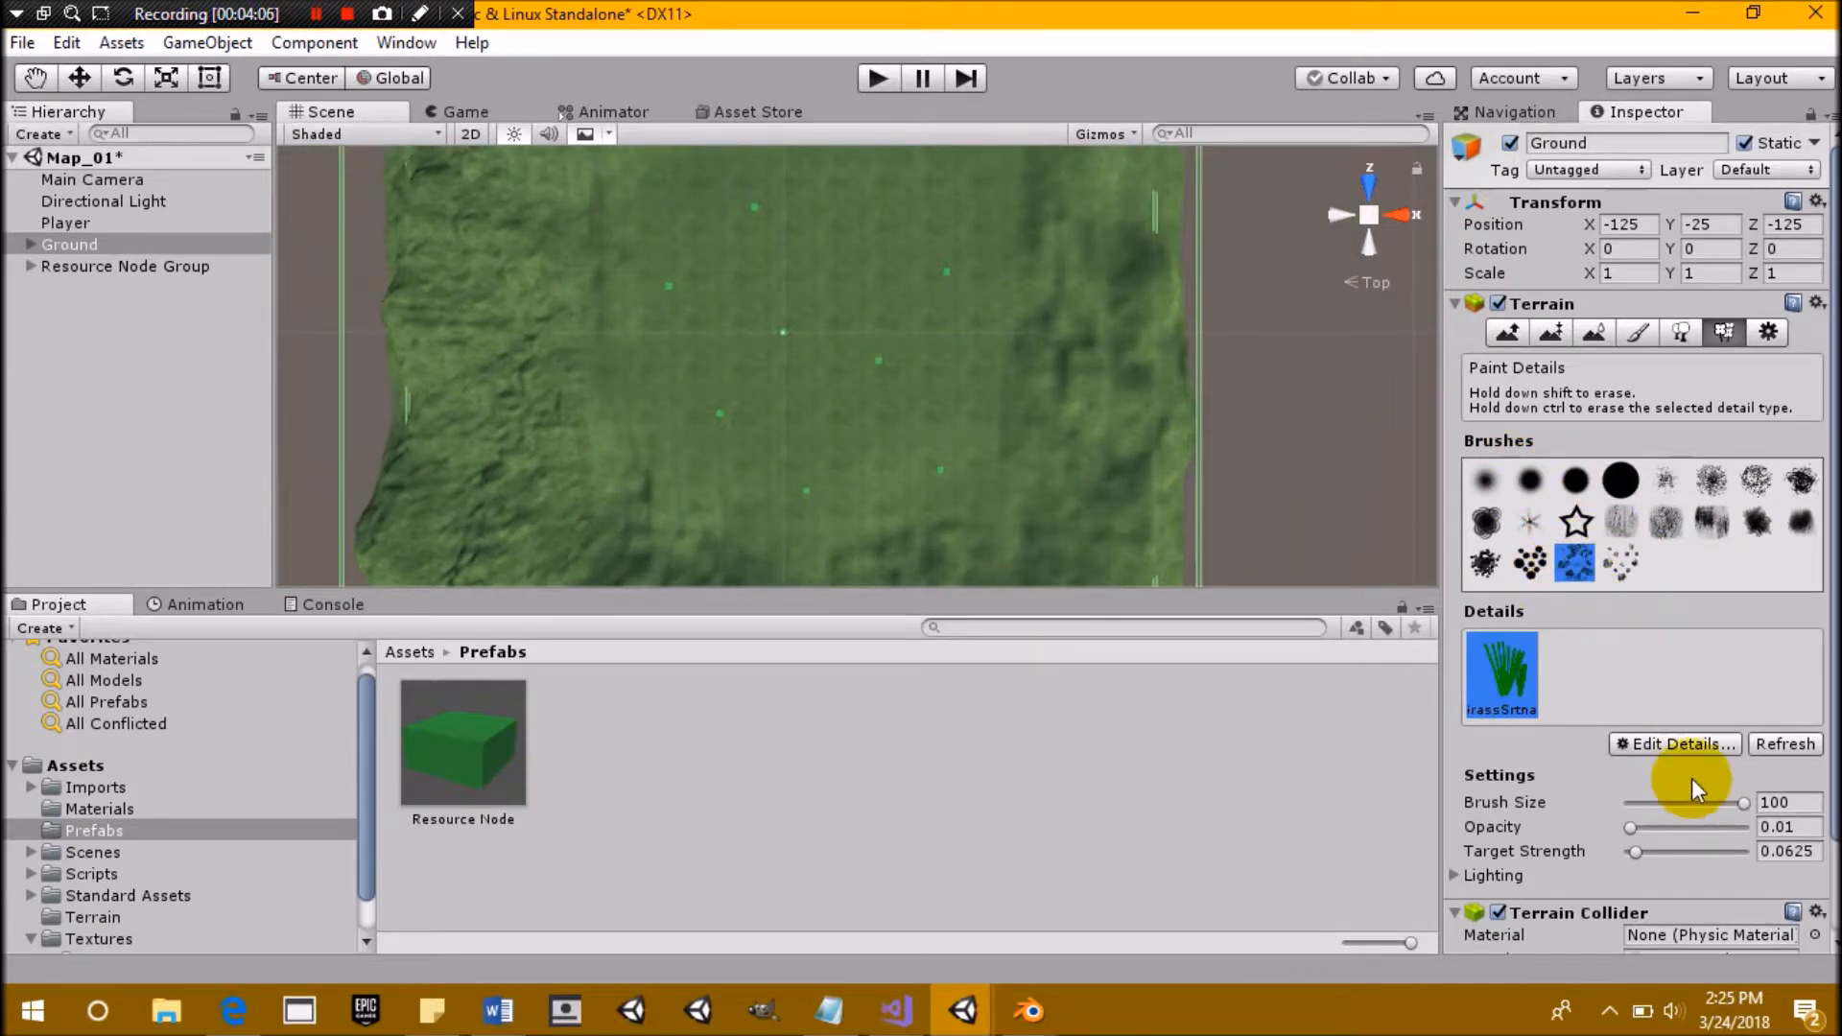
scroll(802, 279, down, 3)
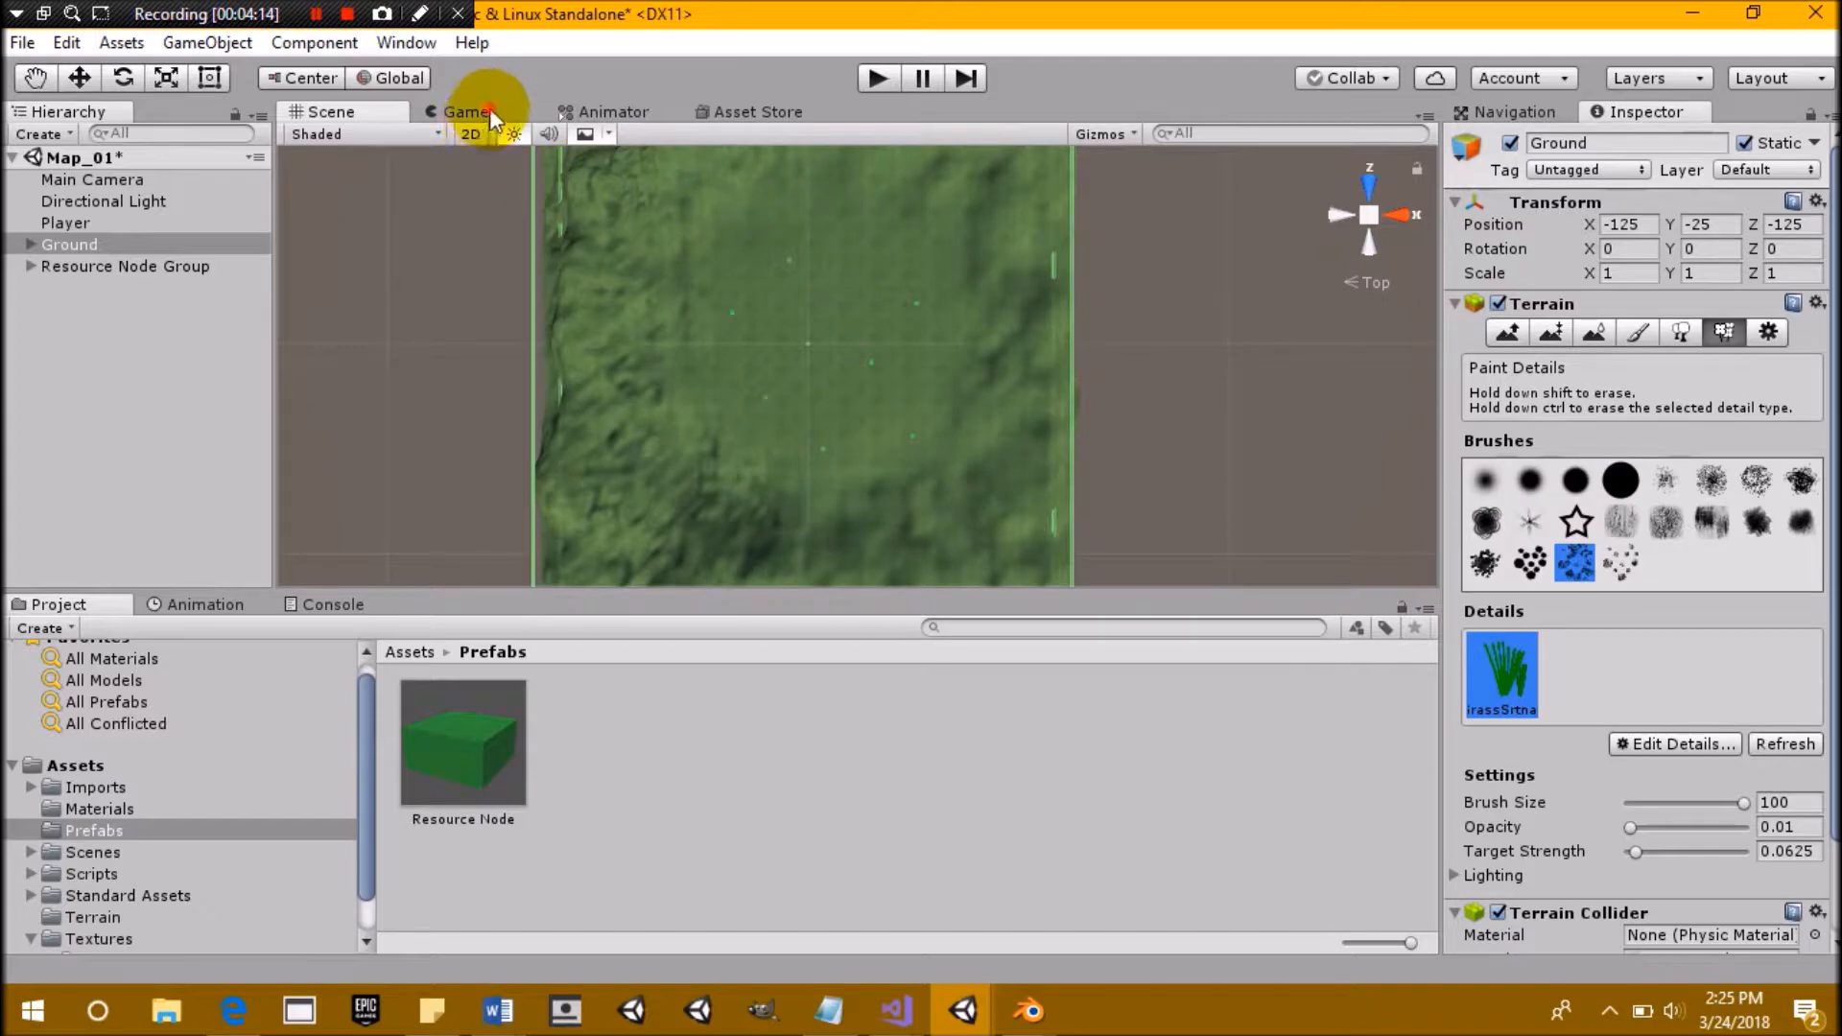
click(464, 112)
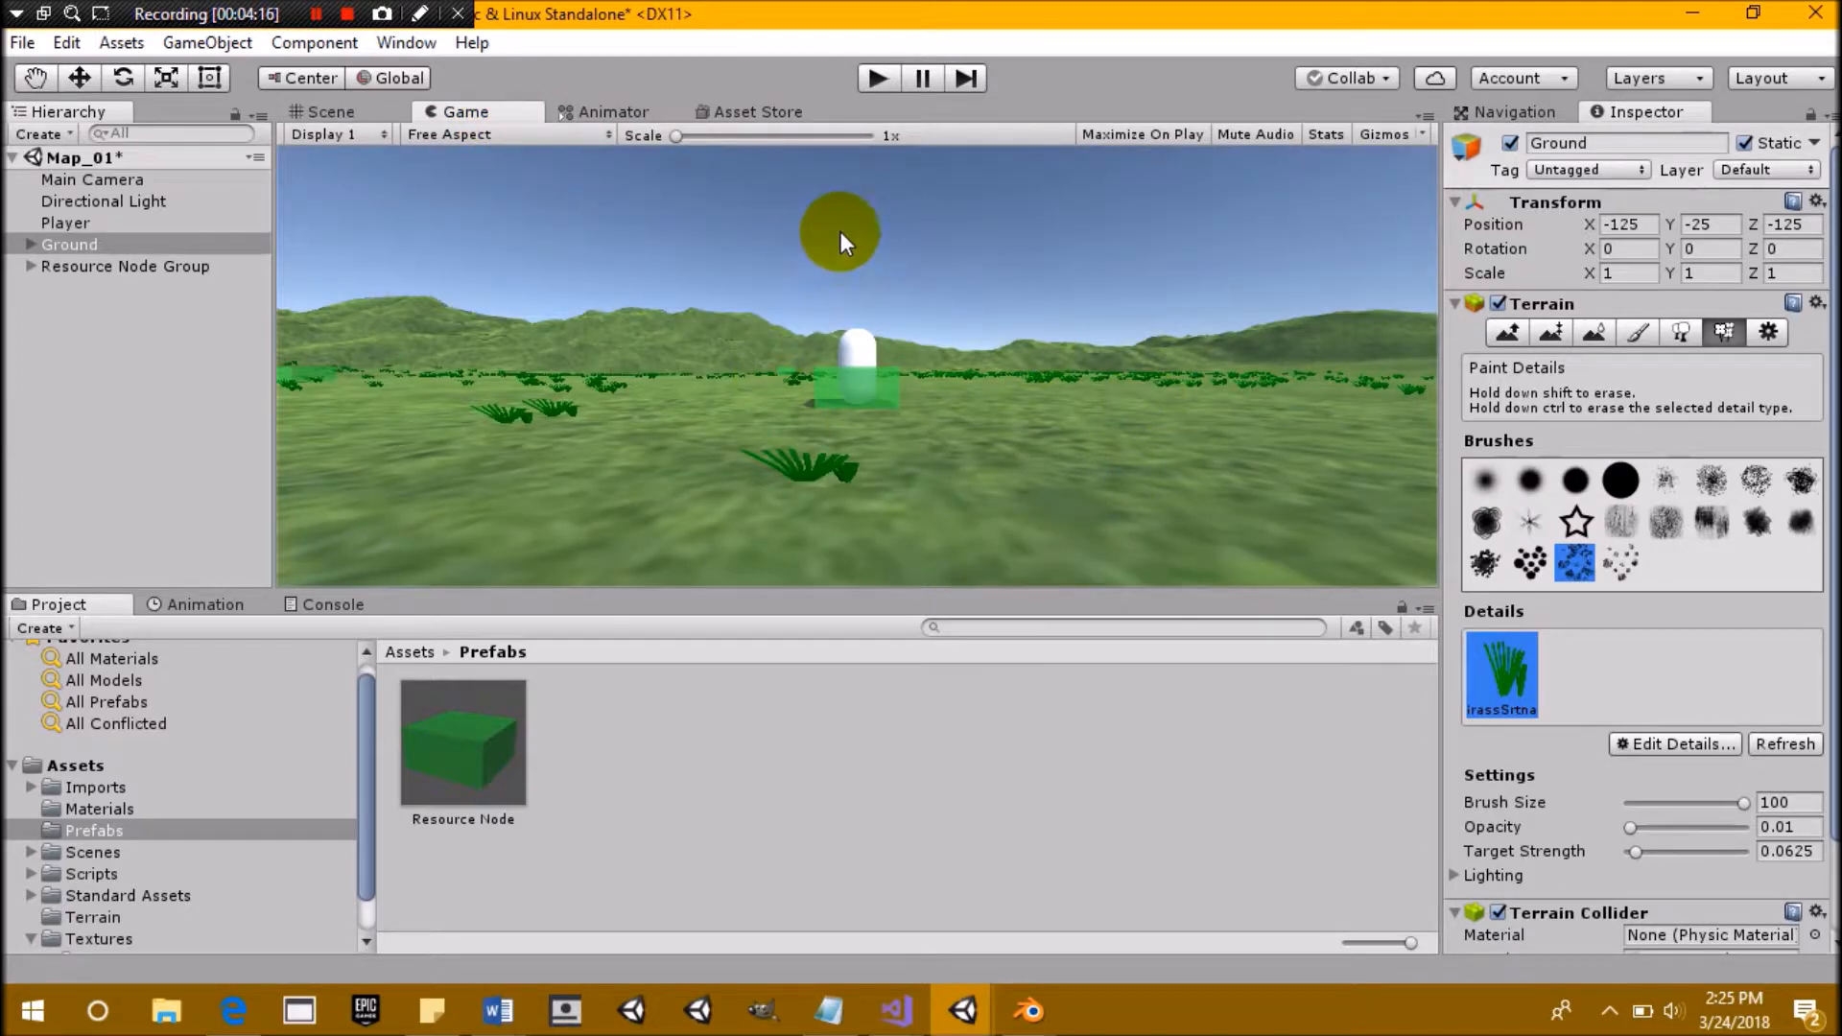
click(330, 113)
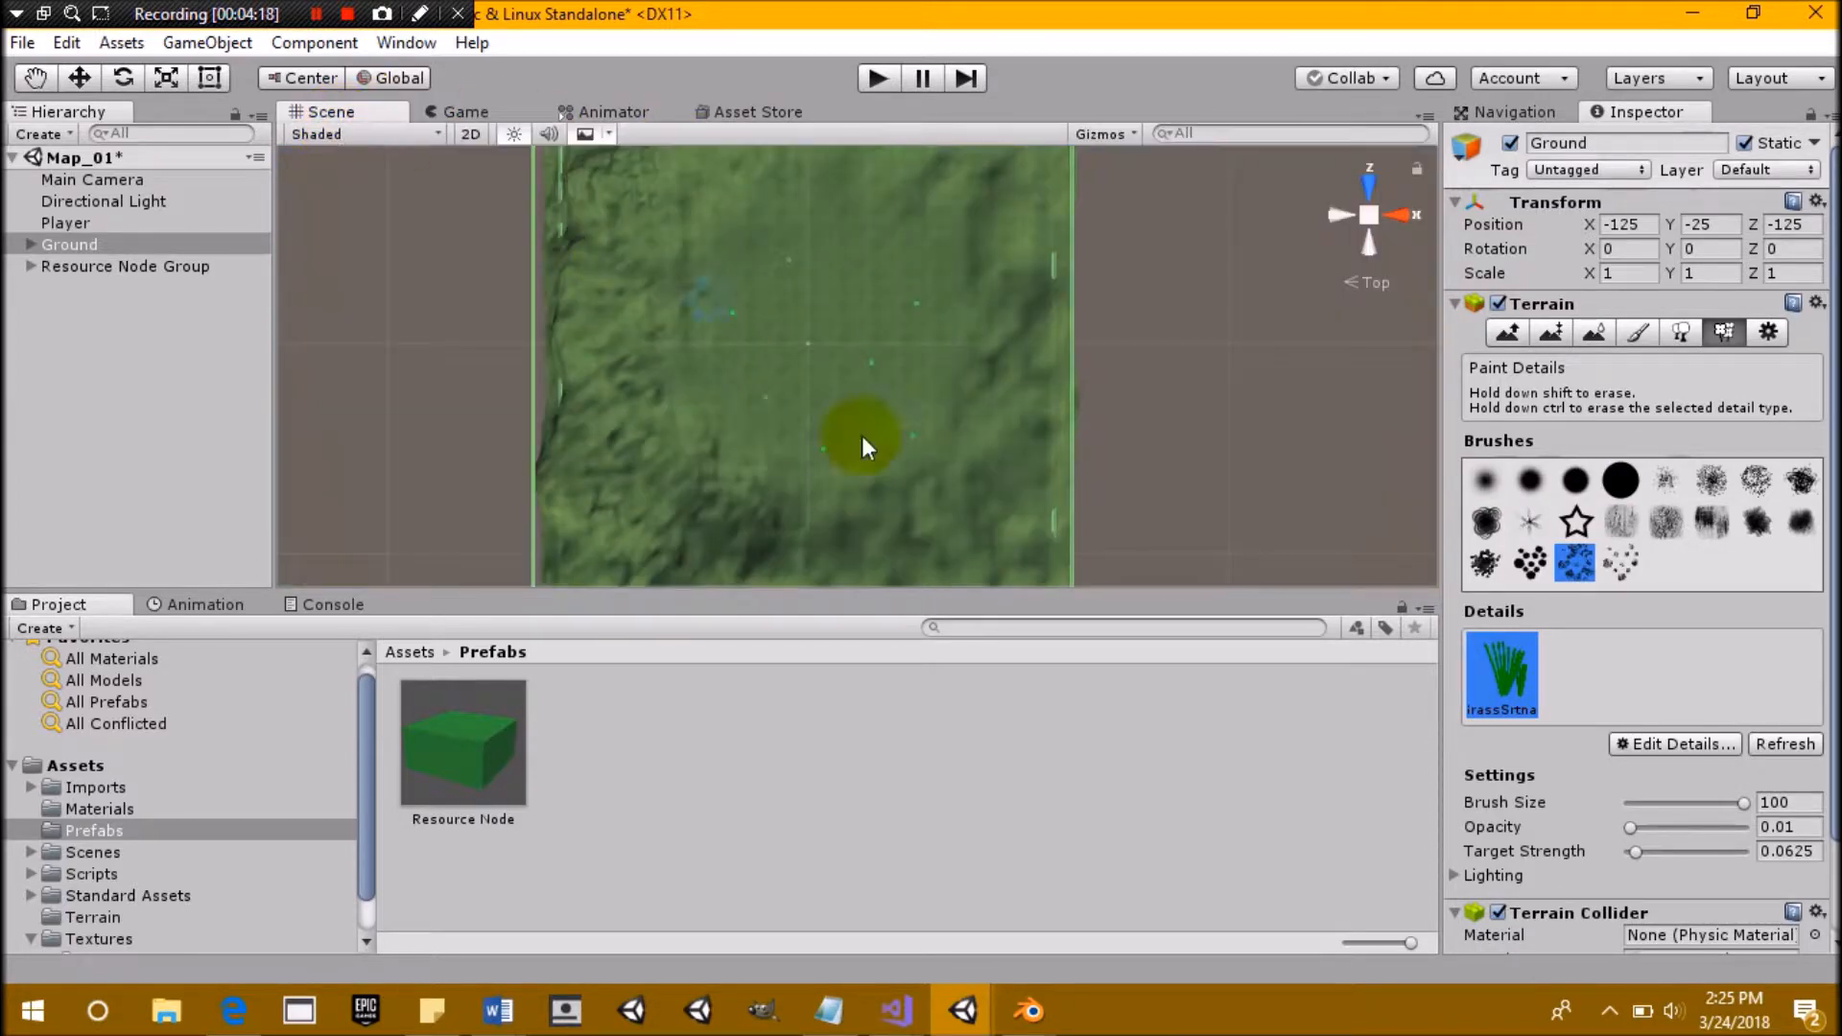
Add the Broadleaf_Desktop prefab as a tree type for the Ground terrain
click(1678, 334)
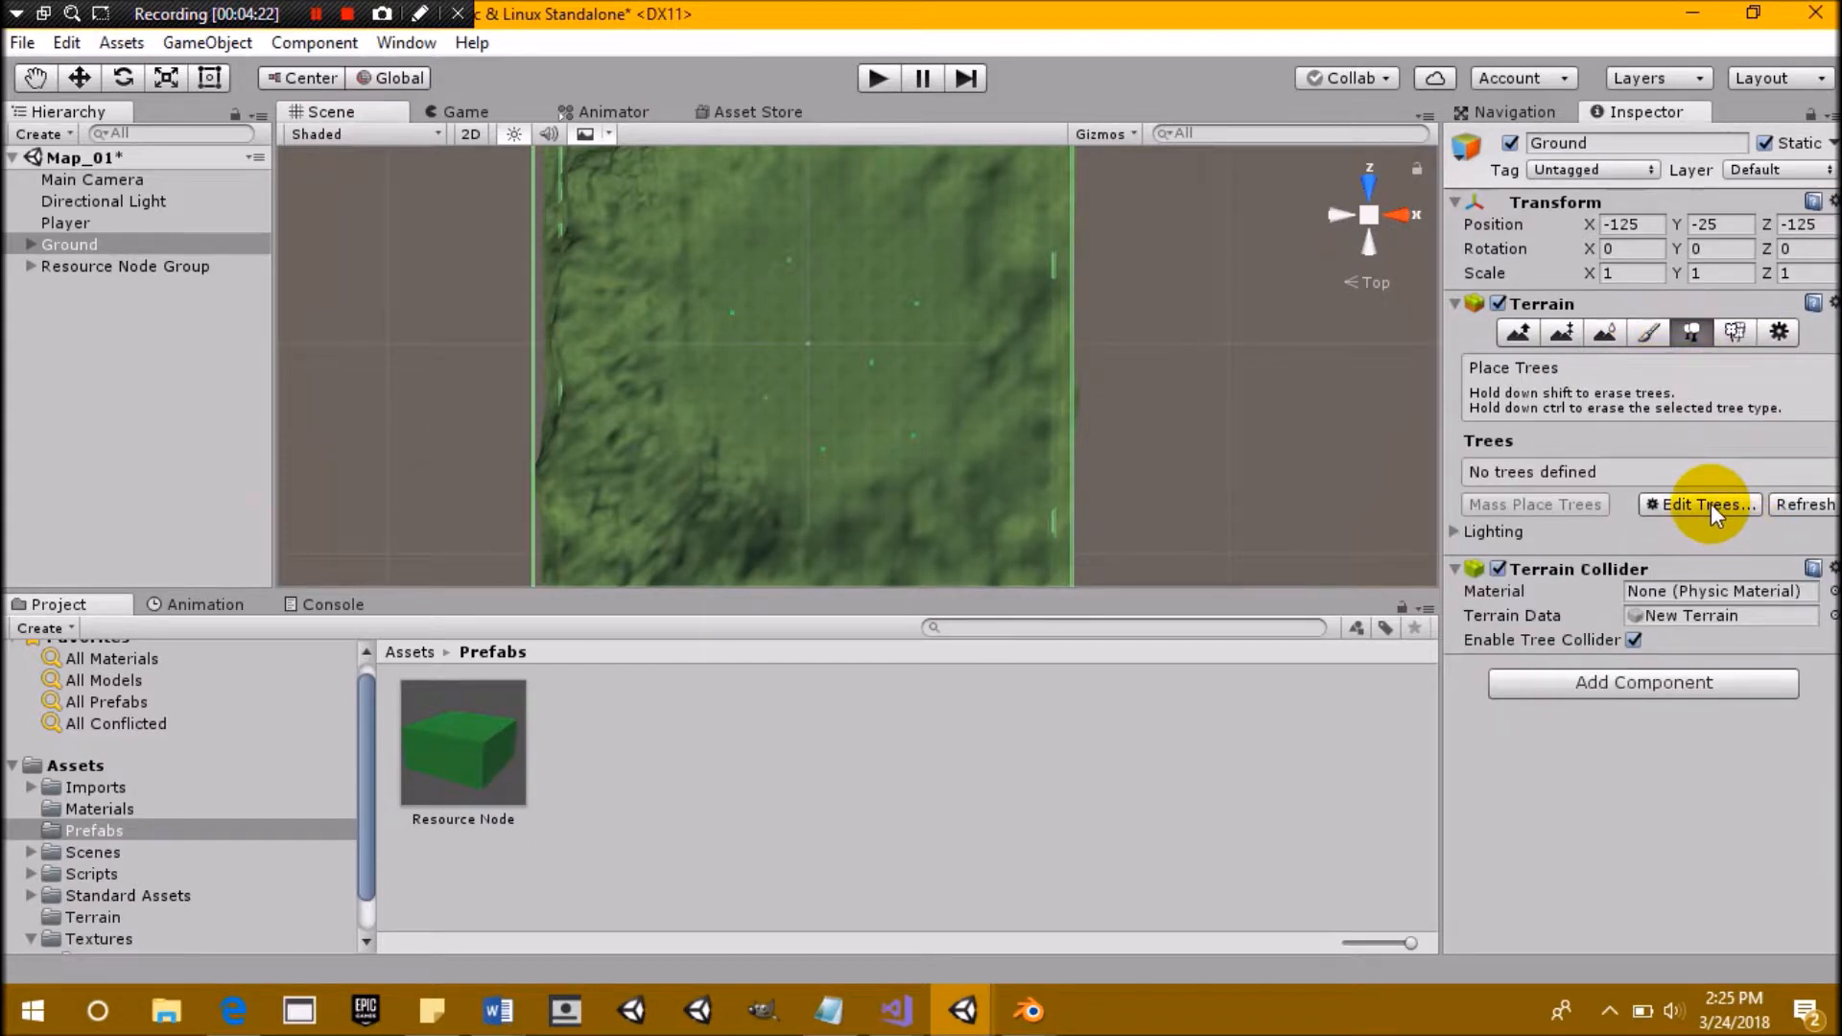
click(1711, 504)
click(1712, 509)
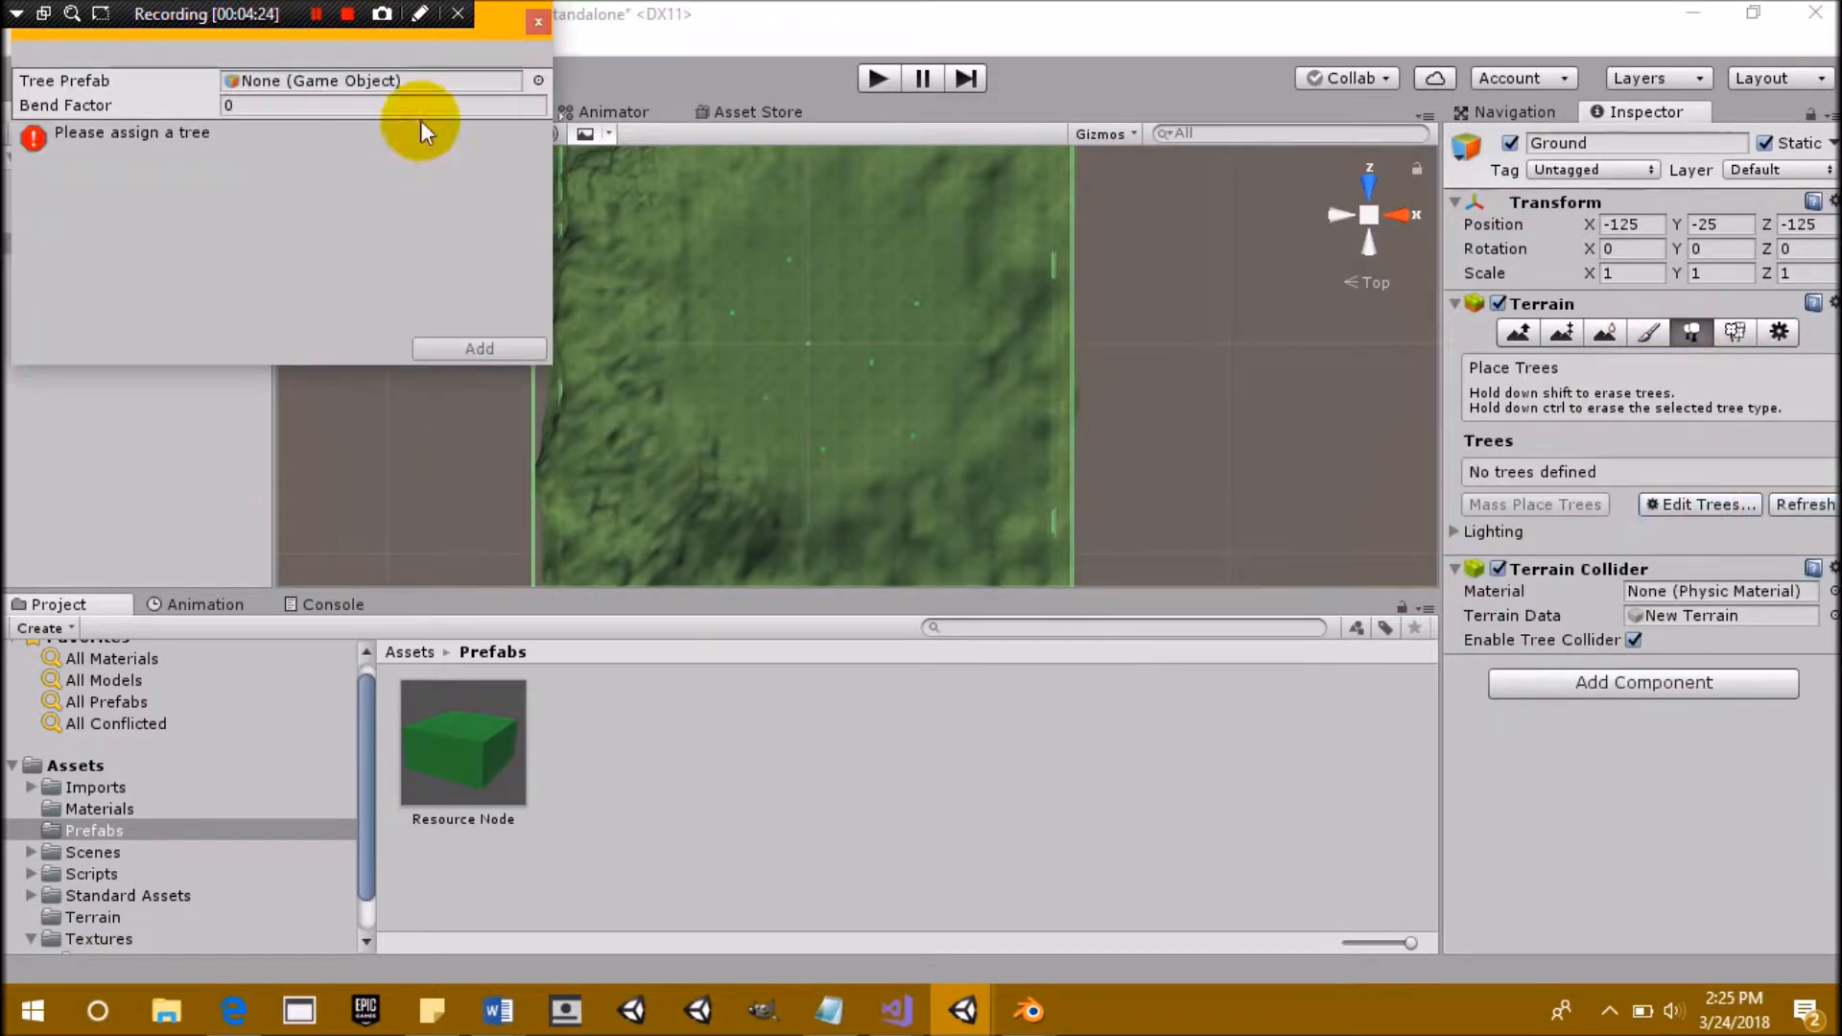
click(538, 81)
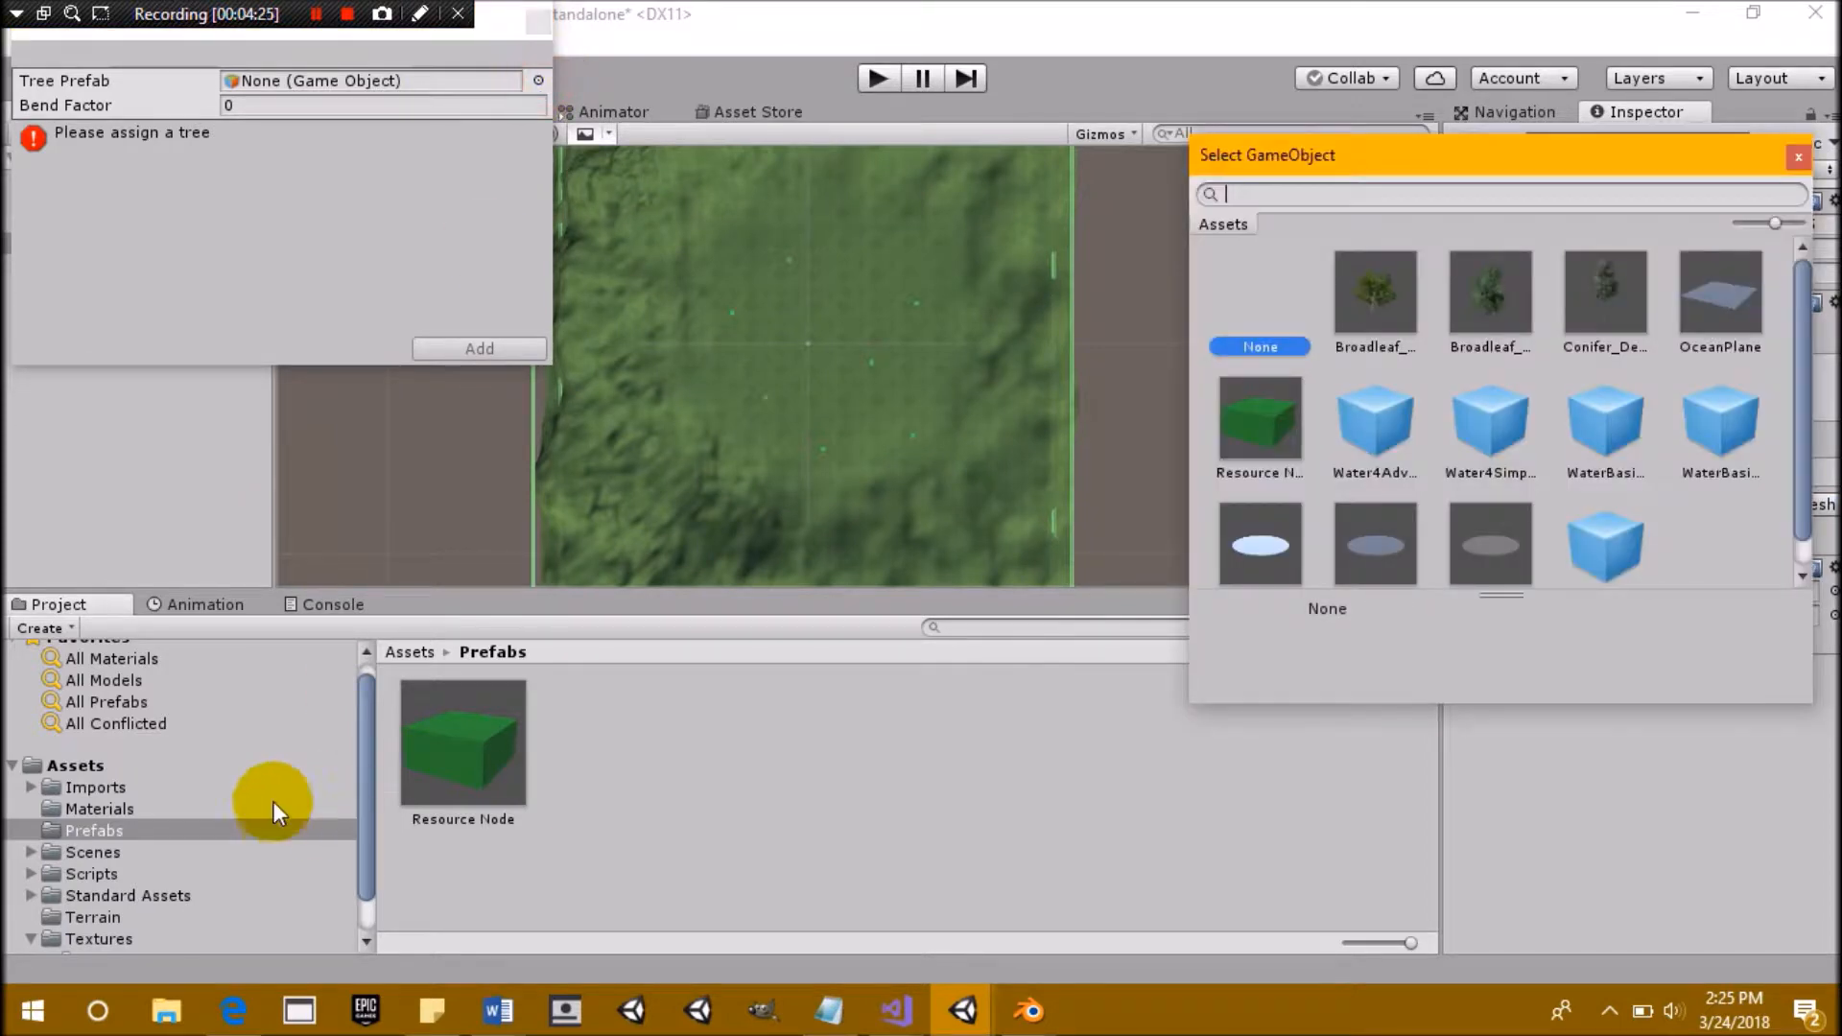
click(1385, 296)
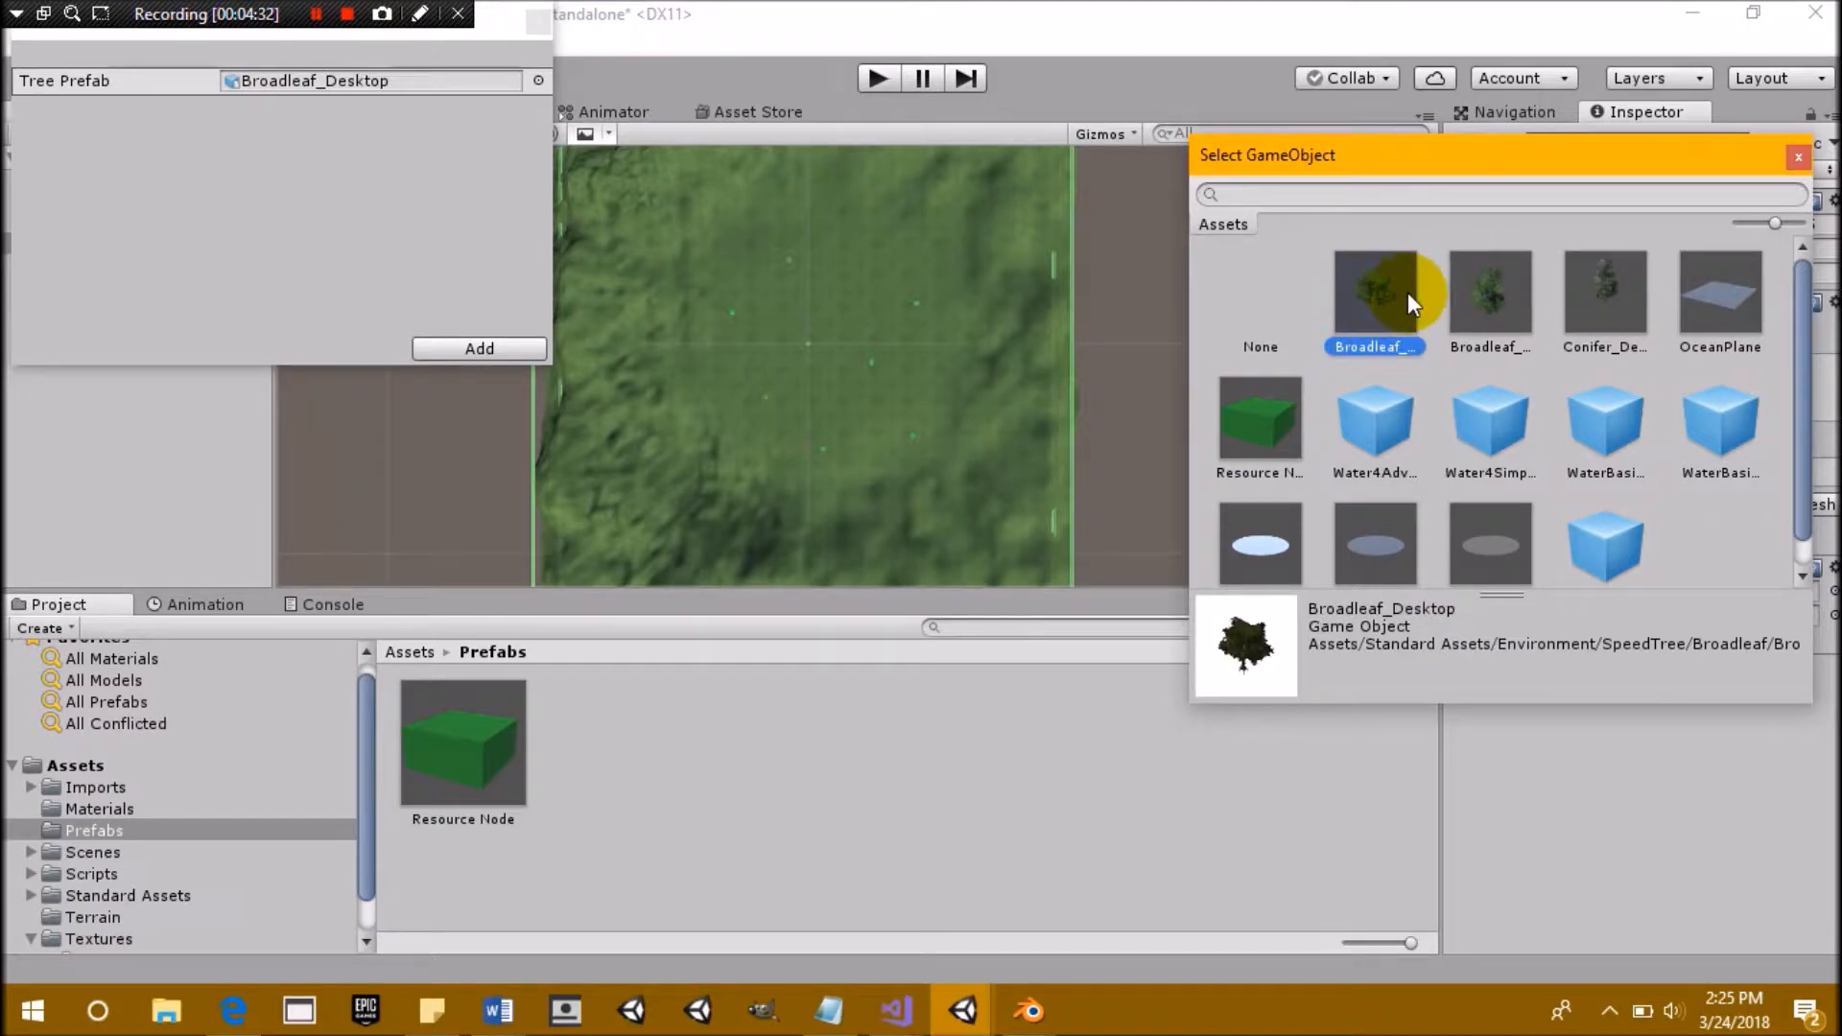
click(476, 348)
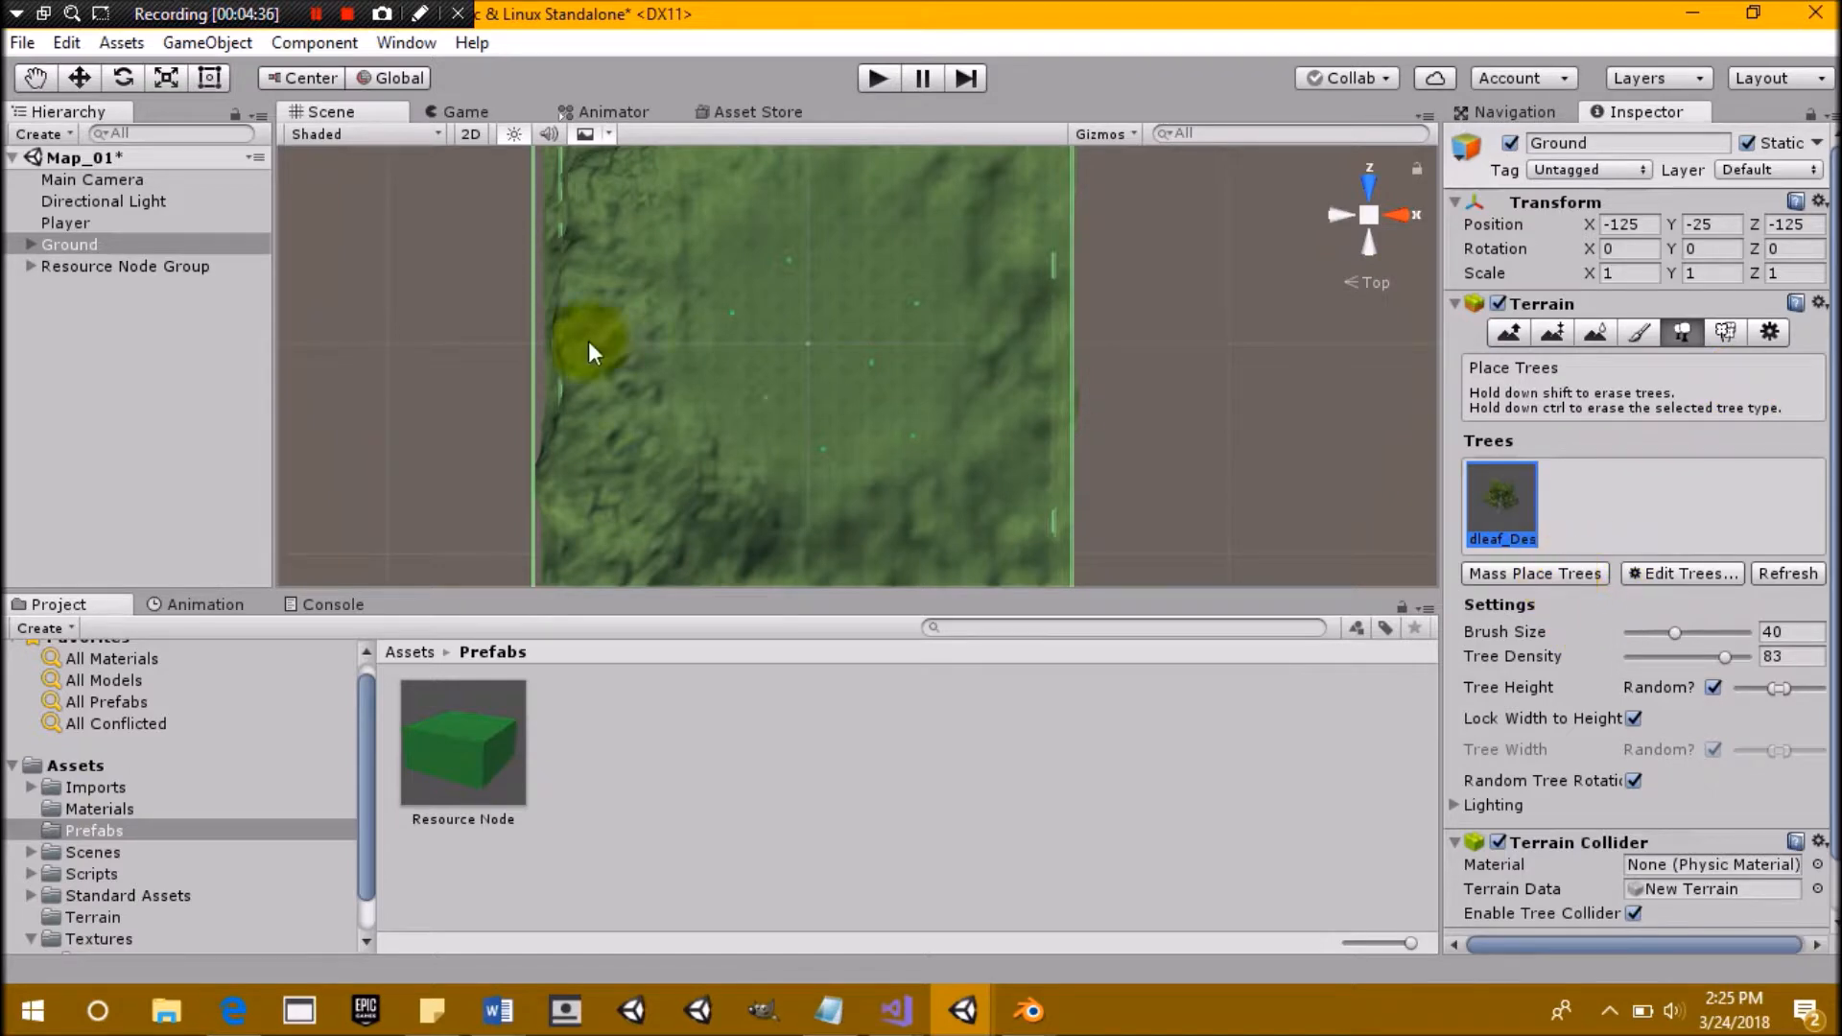
Mass-place 50 Broadleaf_Desktop trees across the Ground terrain with existing trees kept, and save the scene
scroll(779, 392, down, 3)
scroll(832, 393, up, 2)
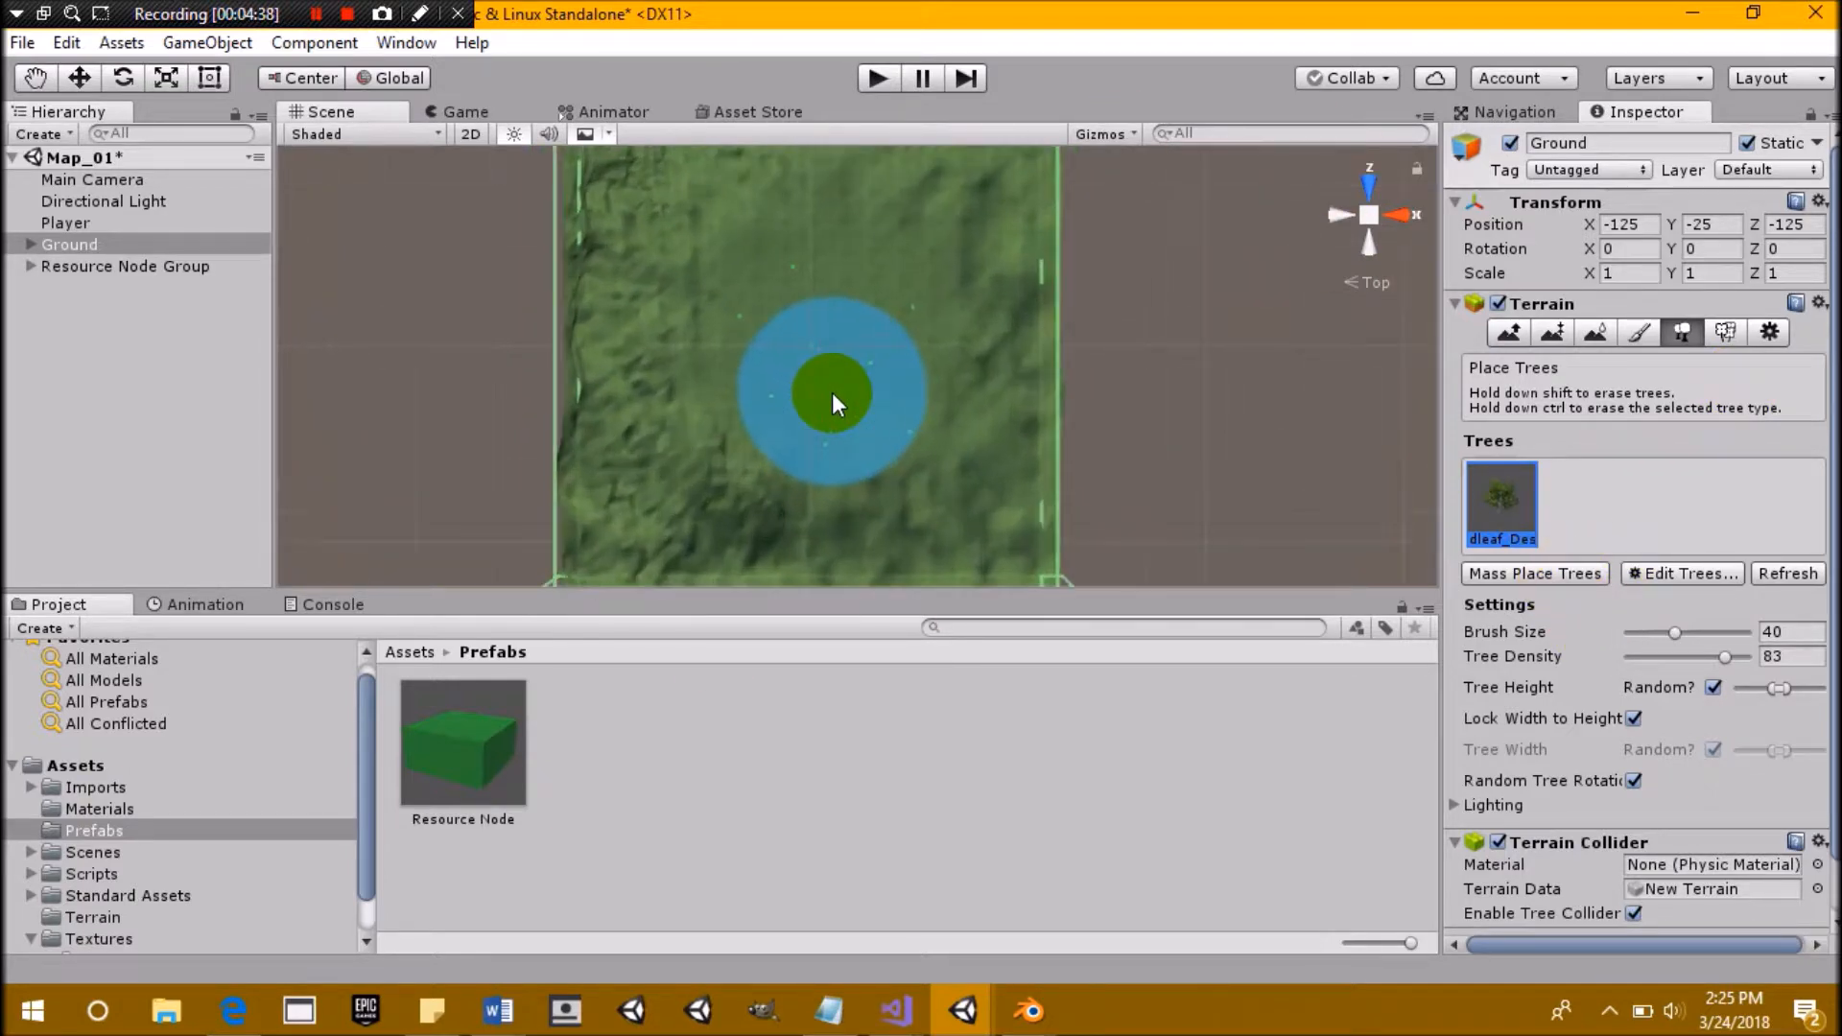
click(1565, 573)
click(274, 82)
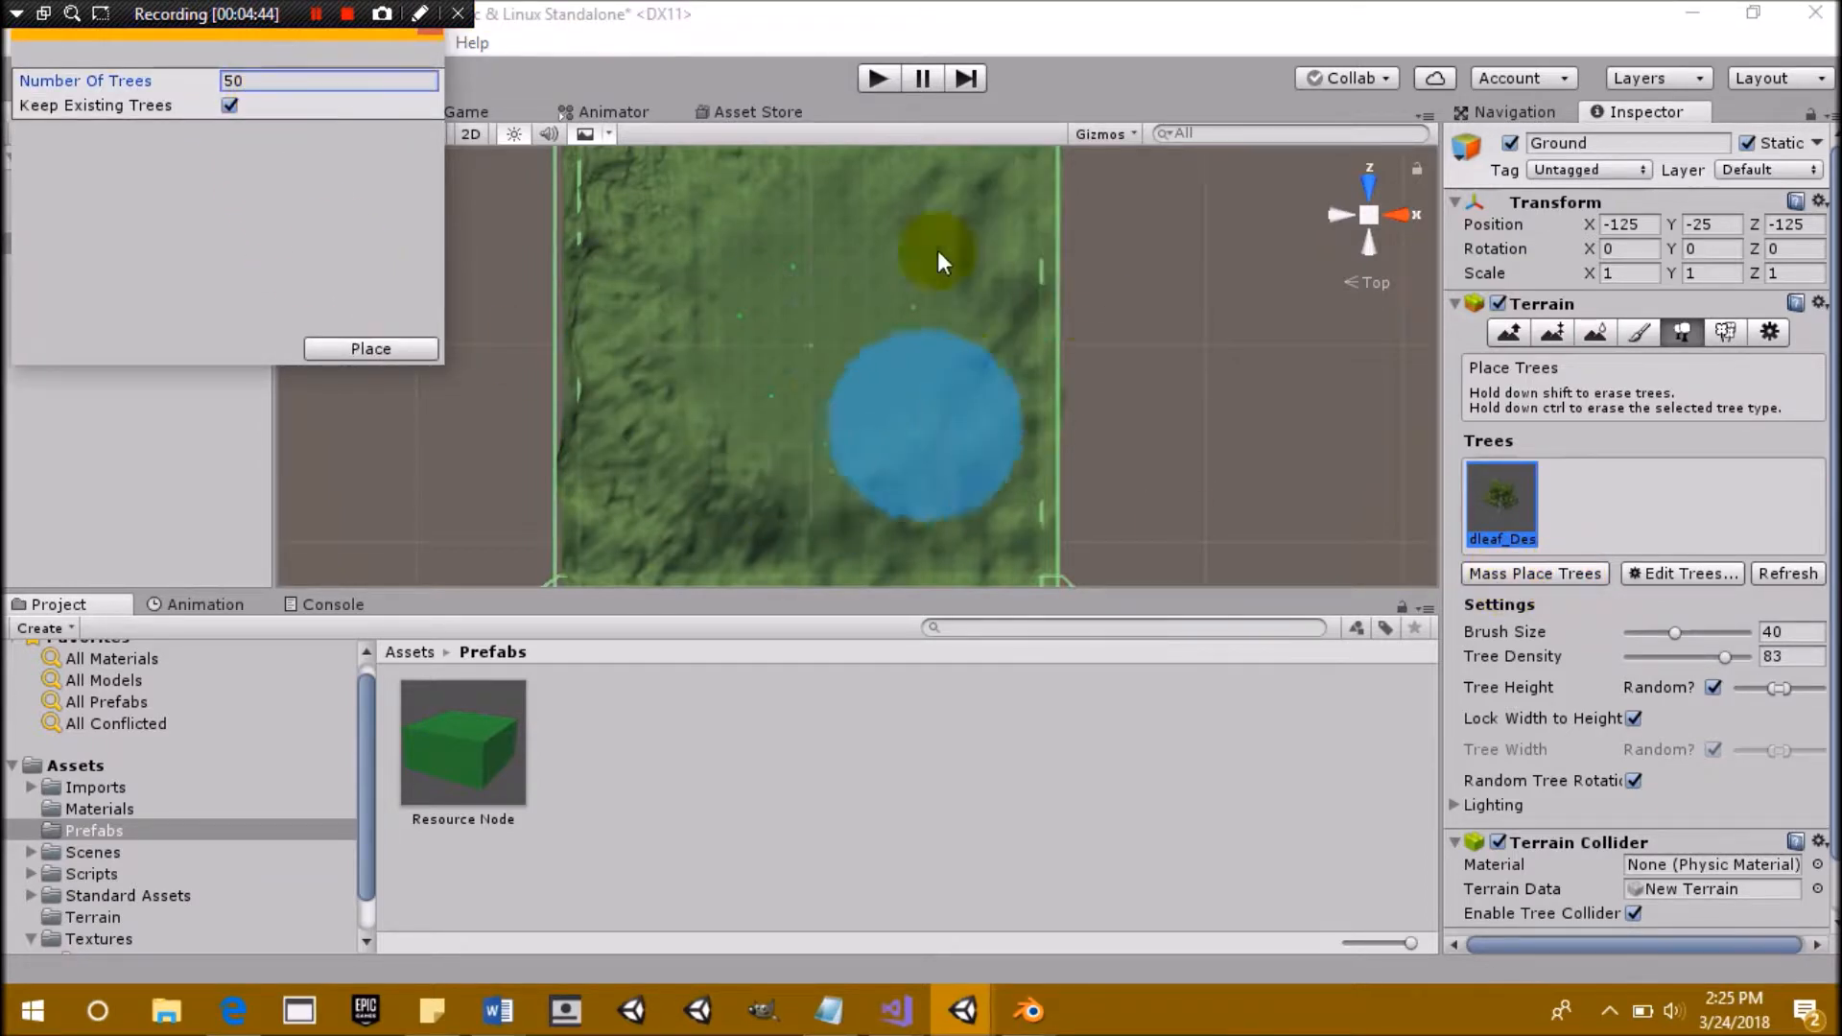
click(383, 349)
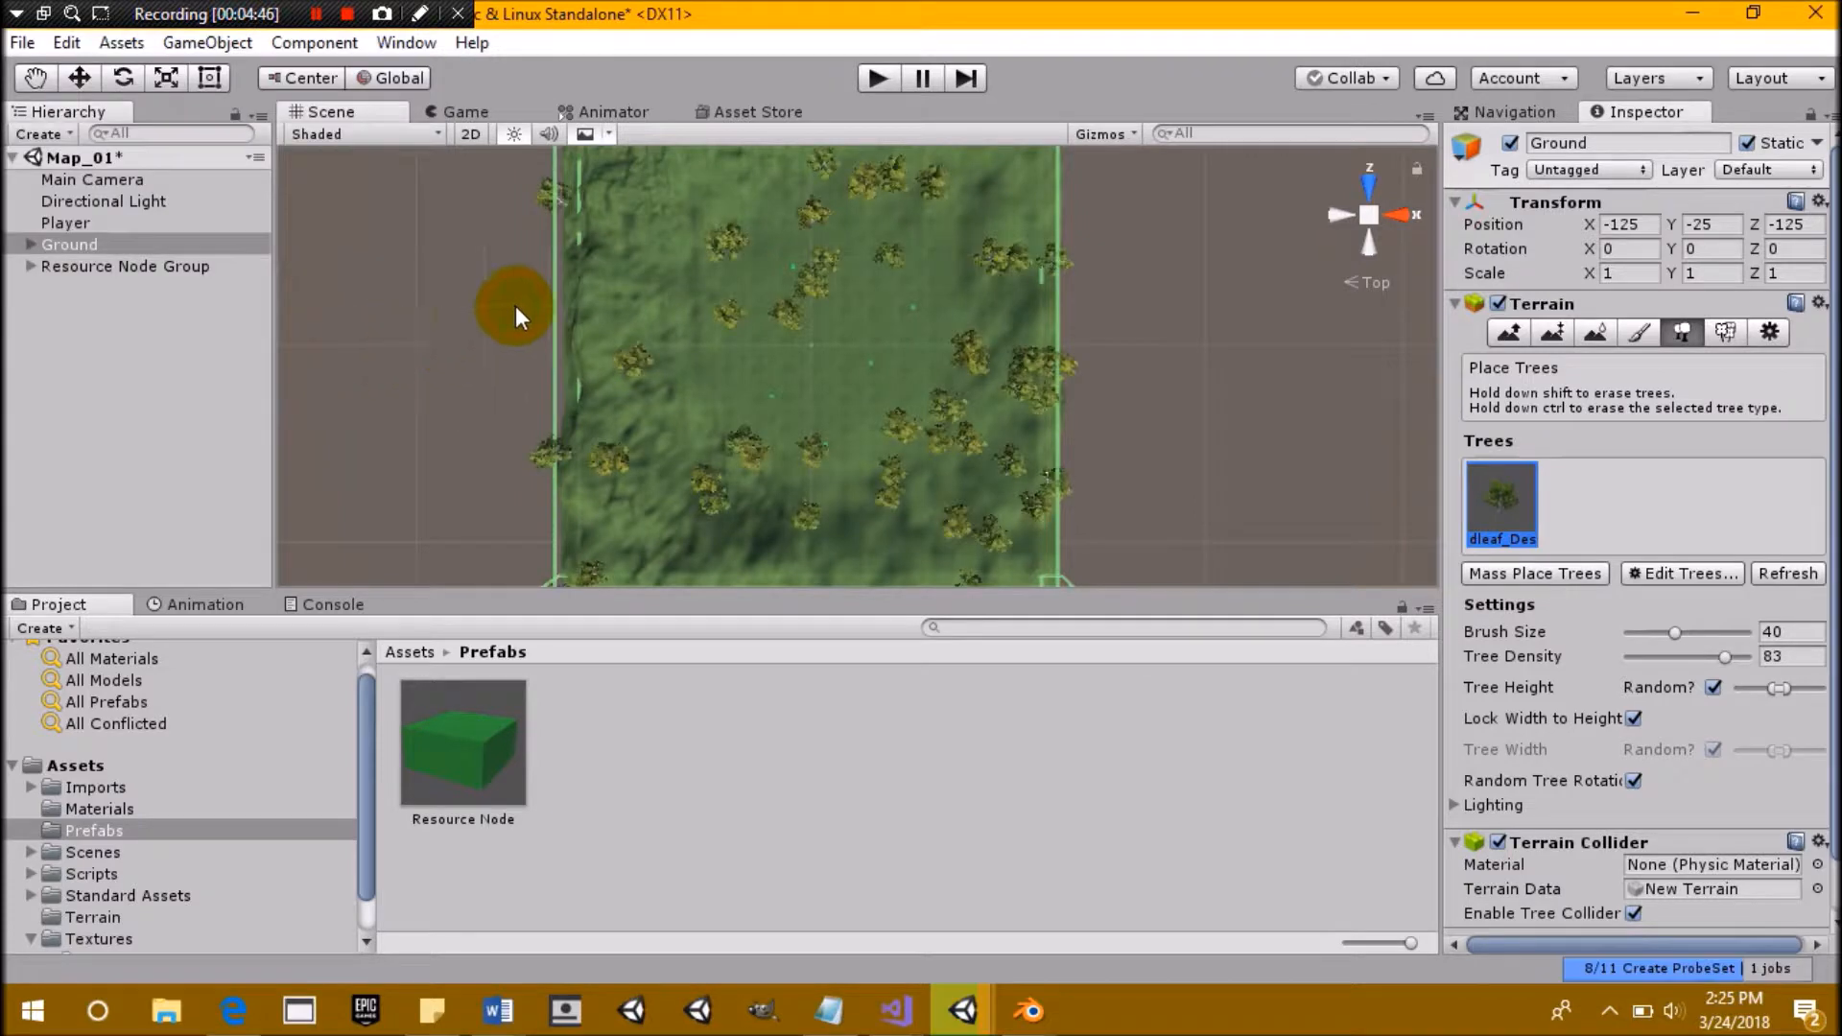
scroll(934, 348, up, 3)
alt+drag(790, 403, 797, 193)
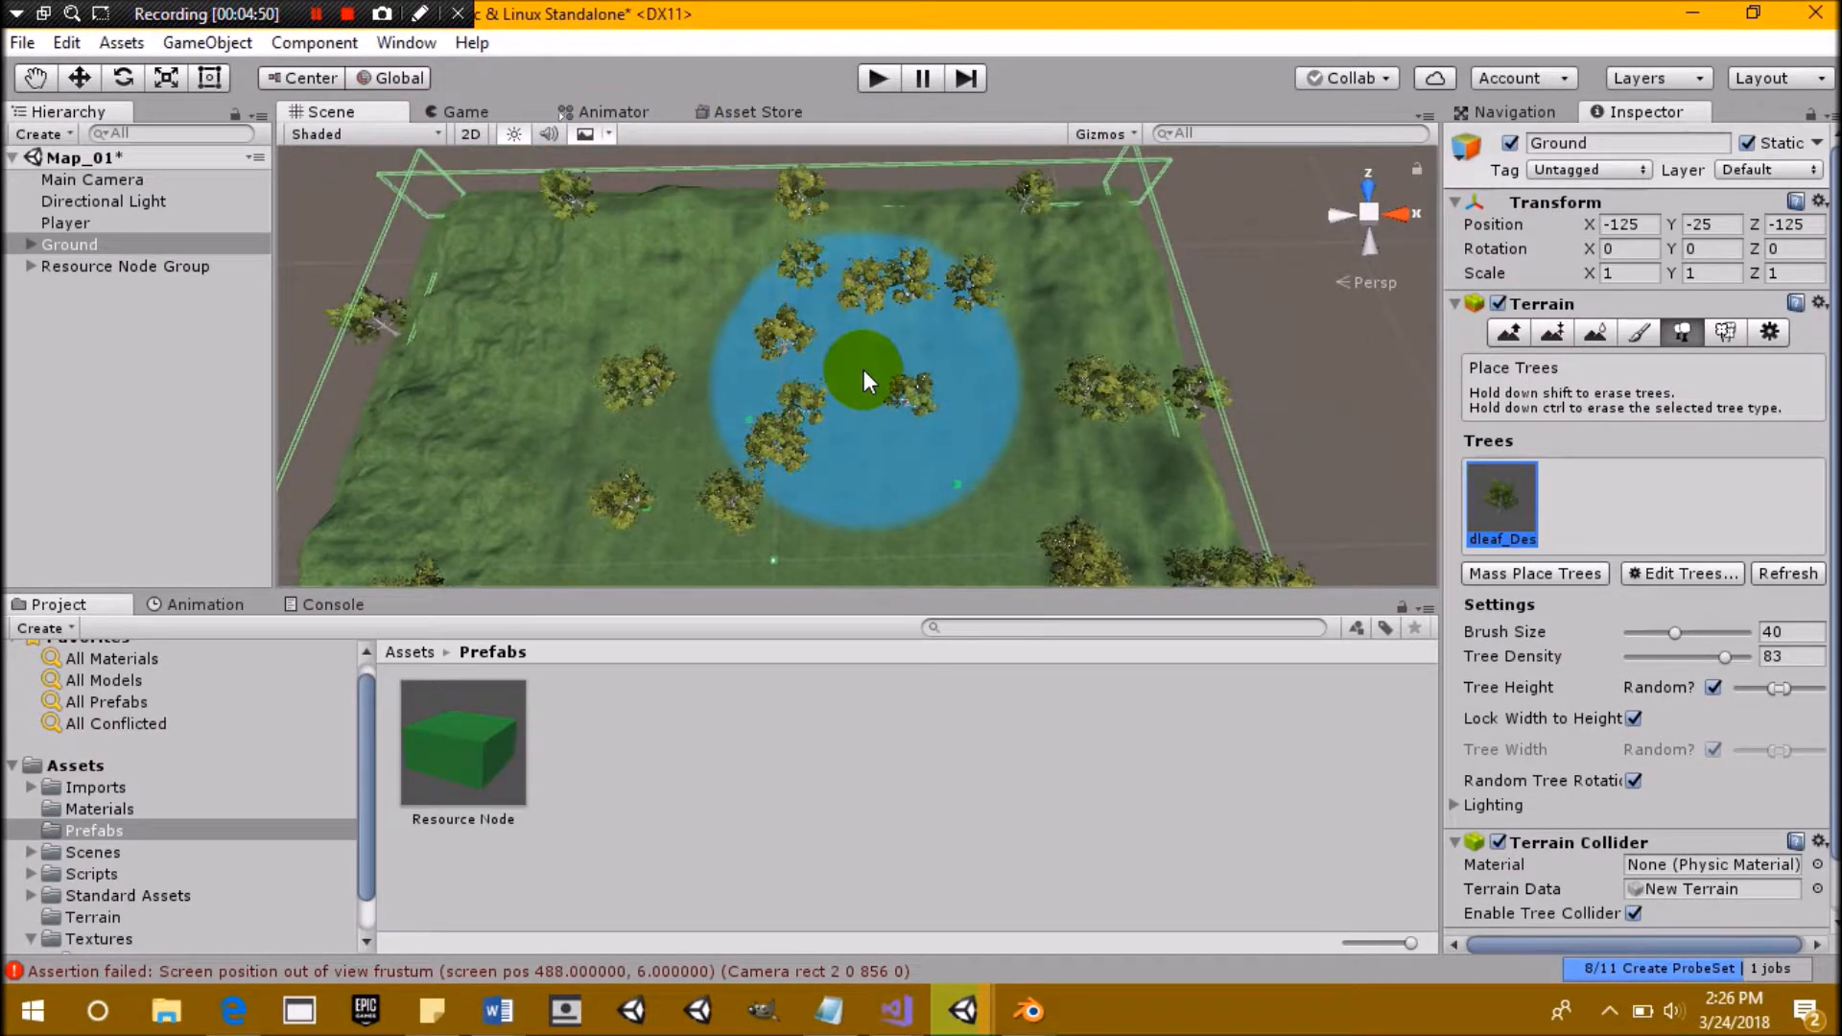
key(ctrl+s)
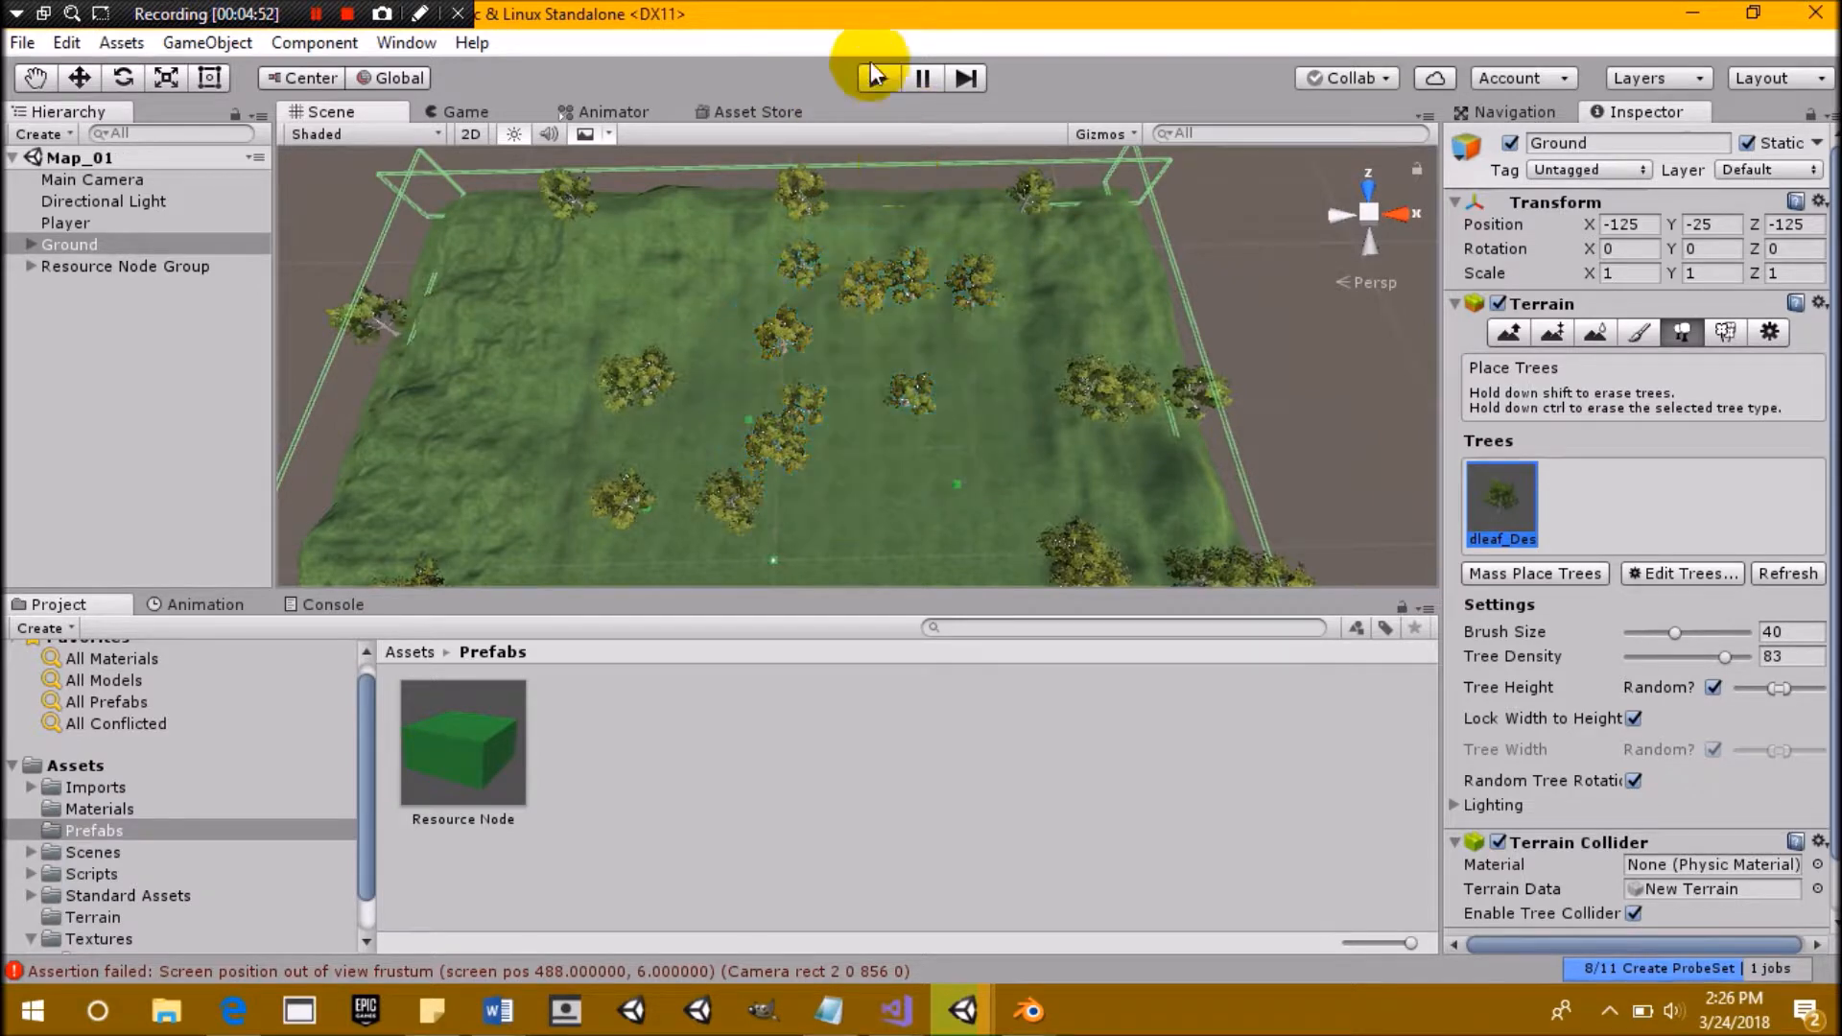
Play-test the scene by walking across the terrain to inspect the trees, grass and resource nodes, and stop the play mode
click(873, 79)
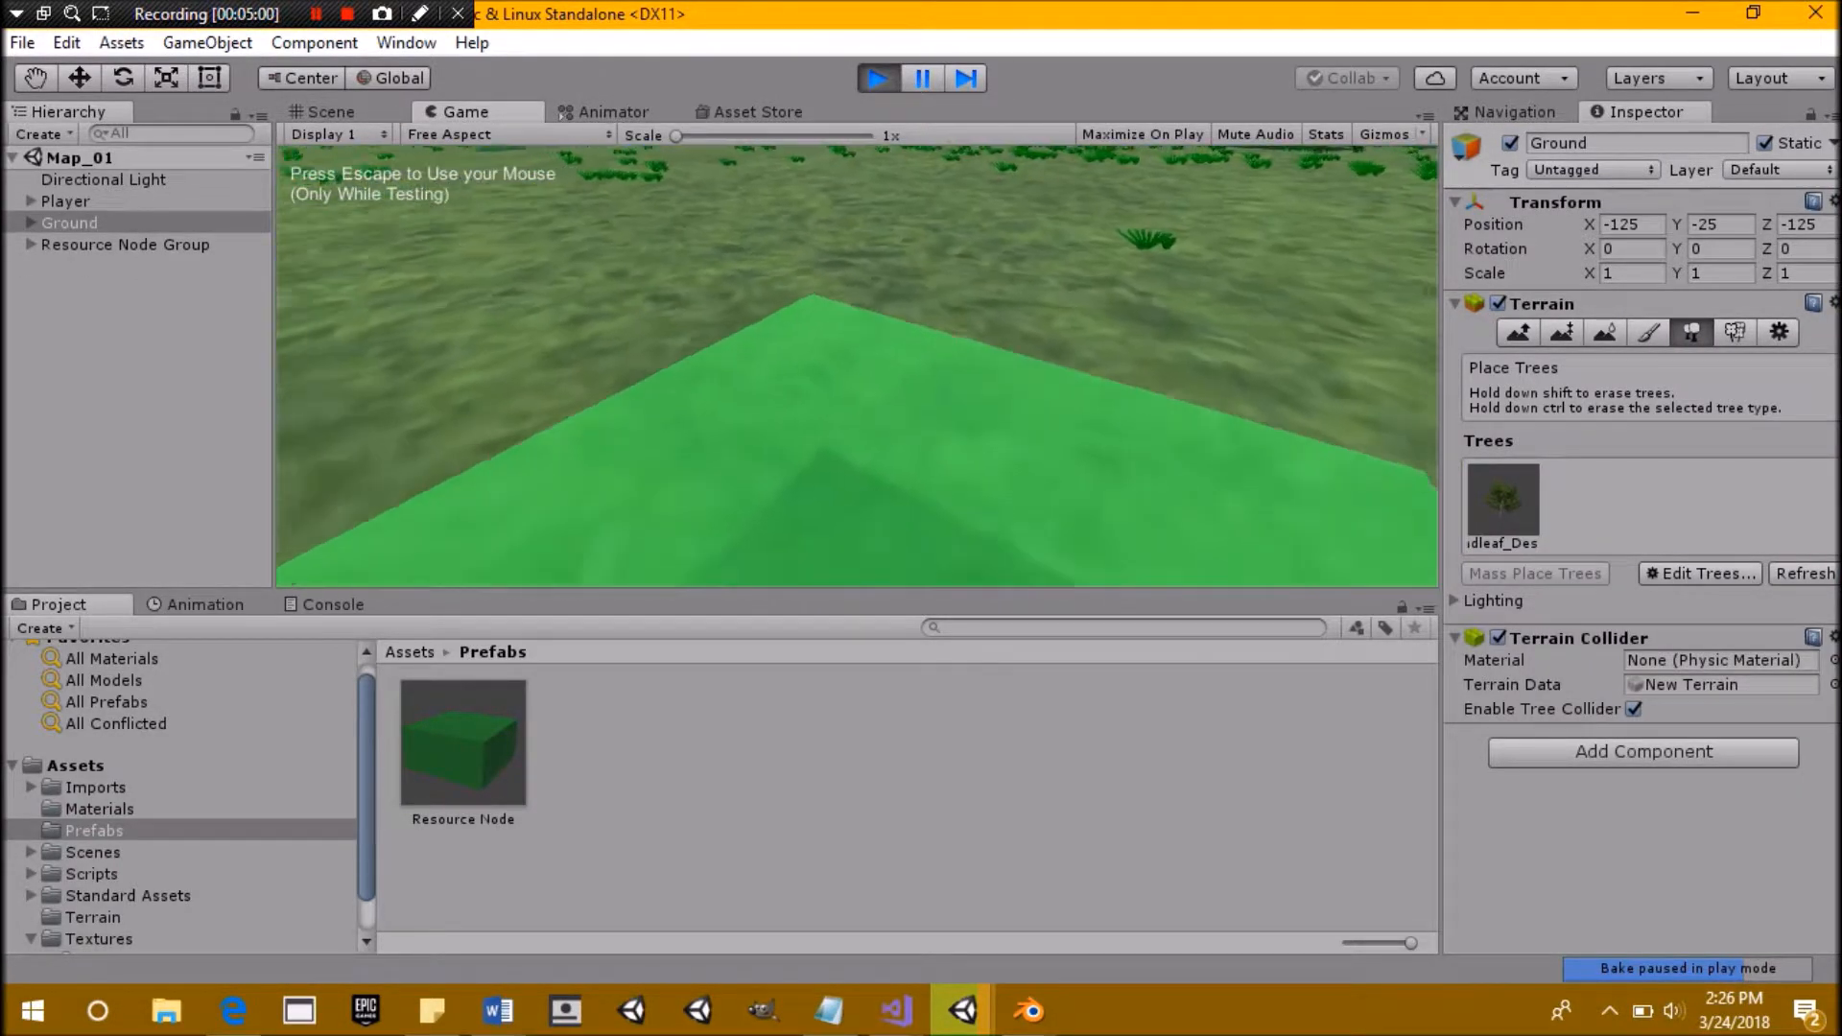
key(s)
key(w)
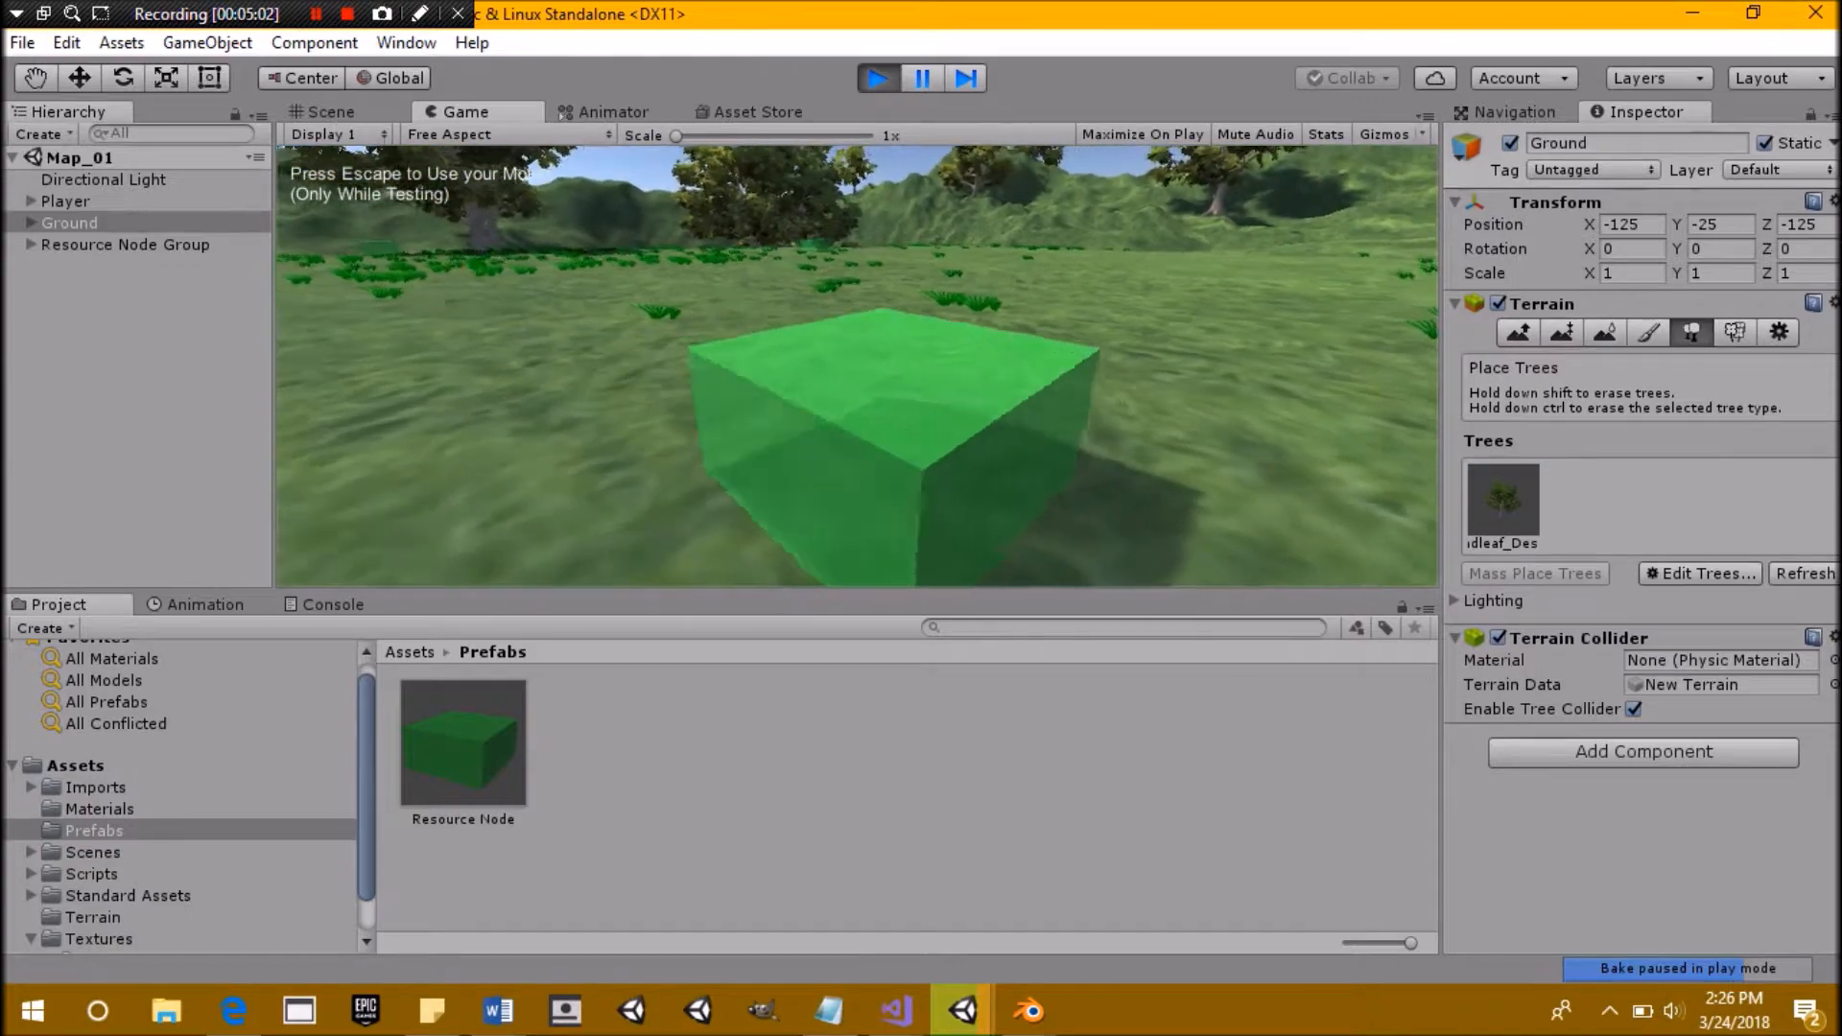
key(w)
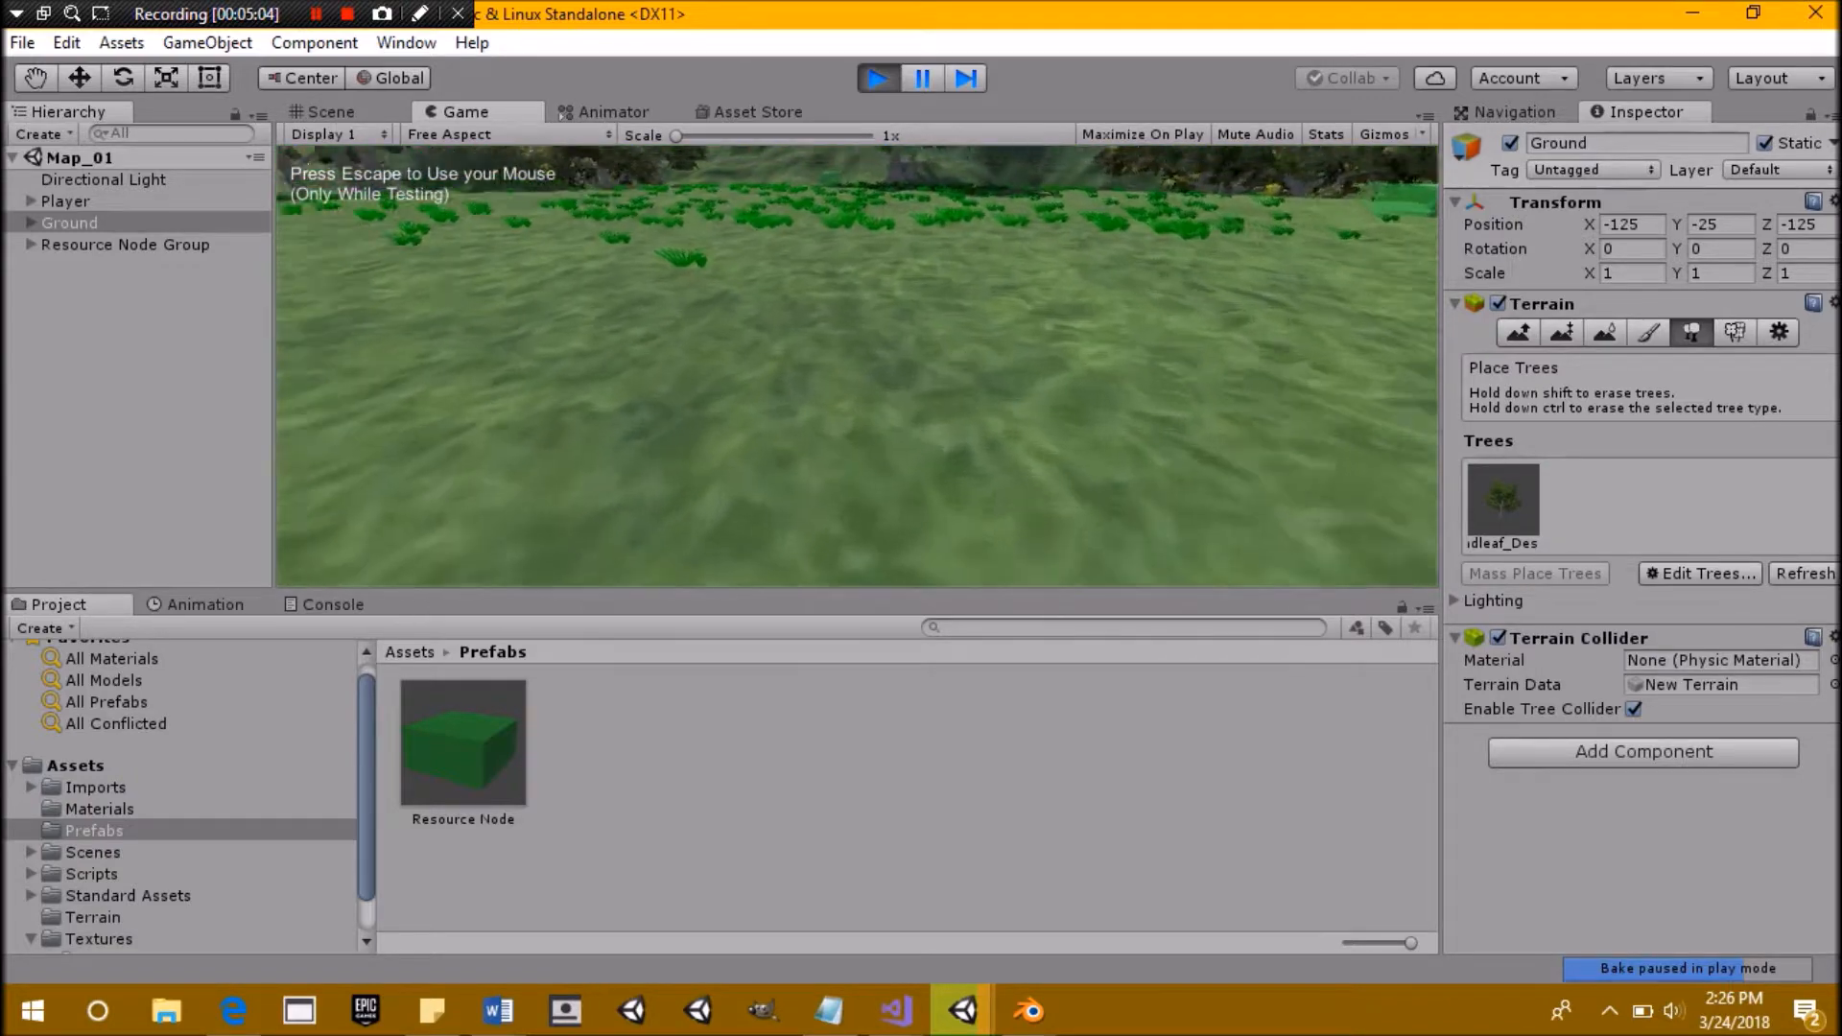
key(w)
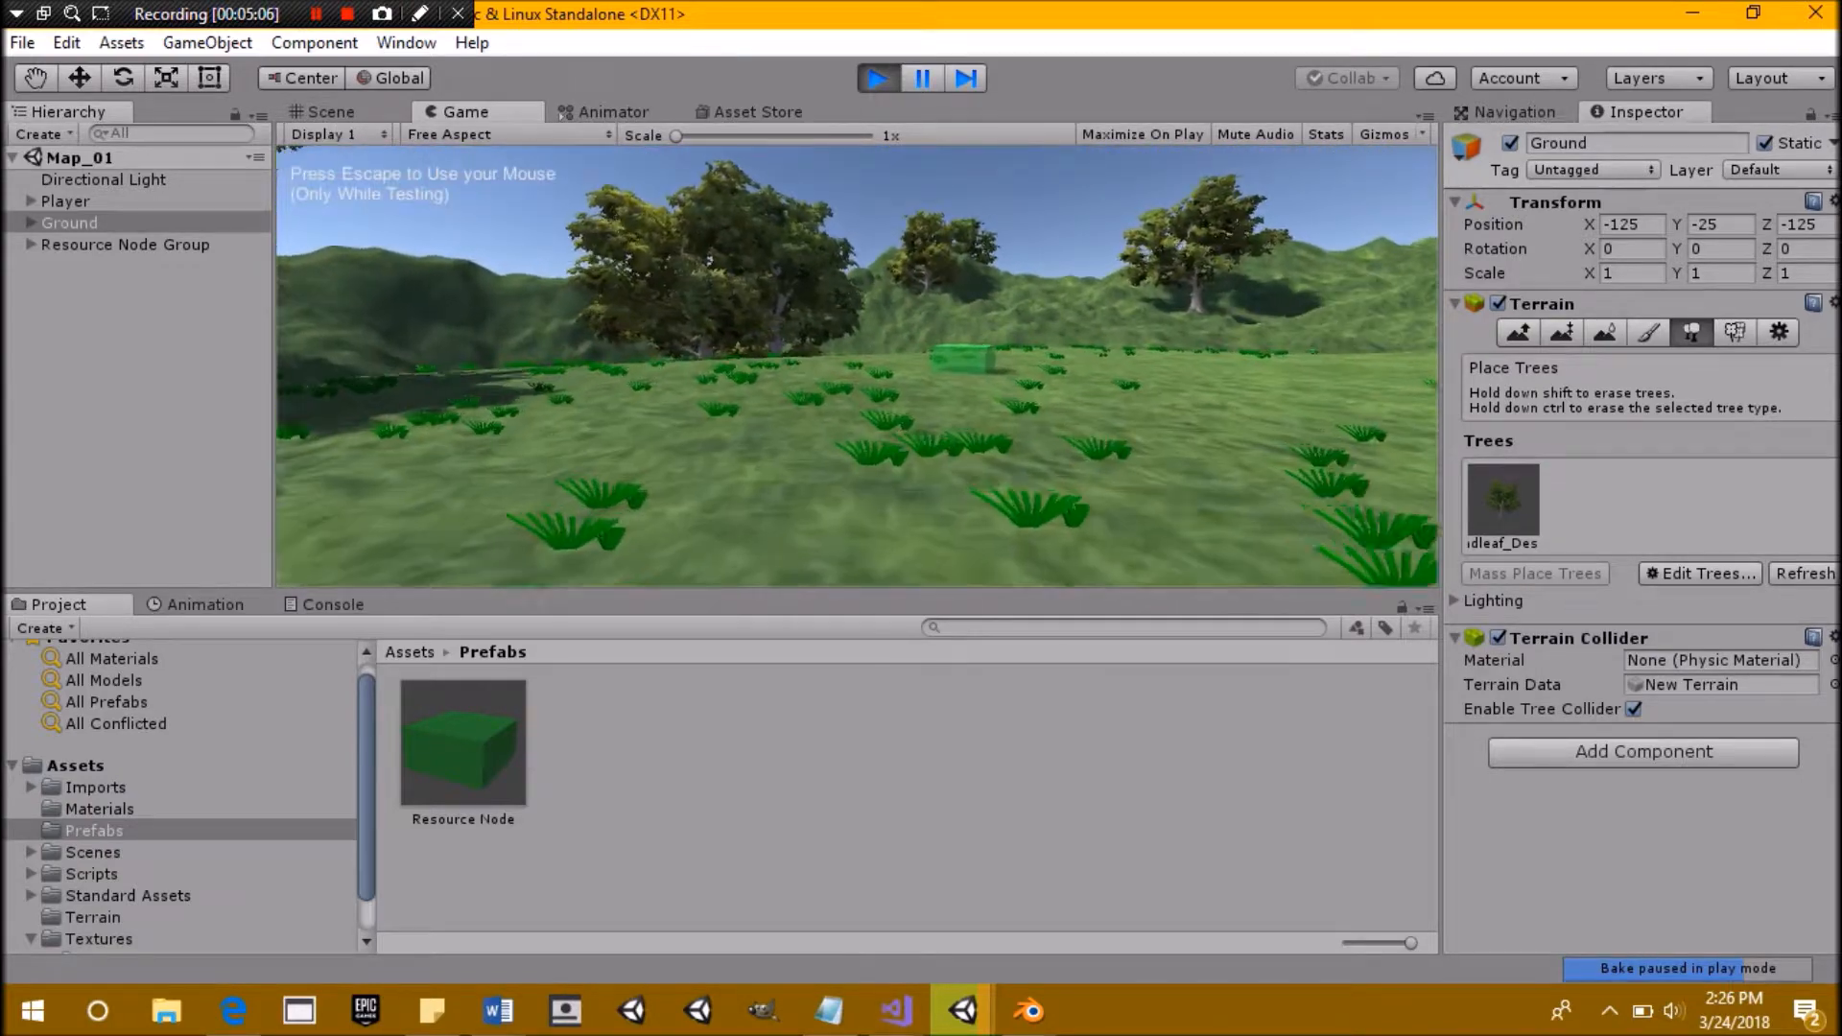
key(w)
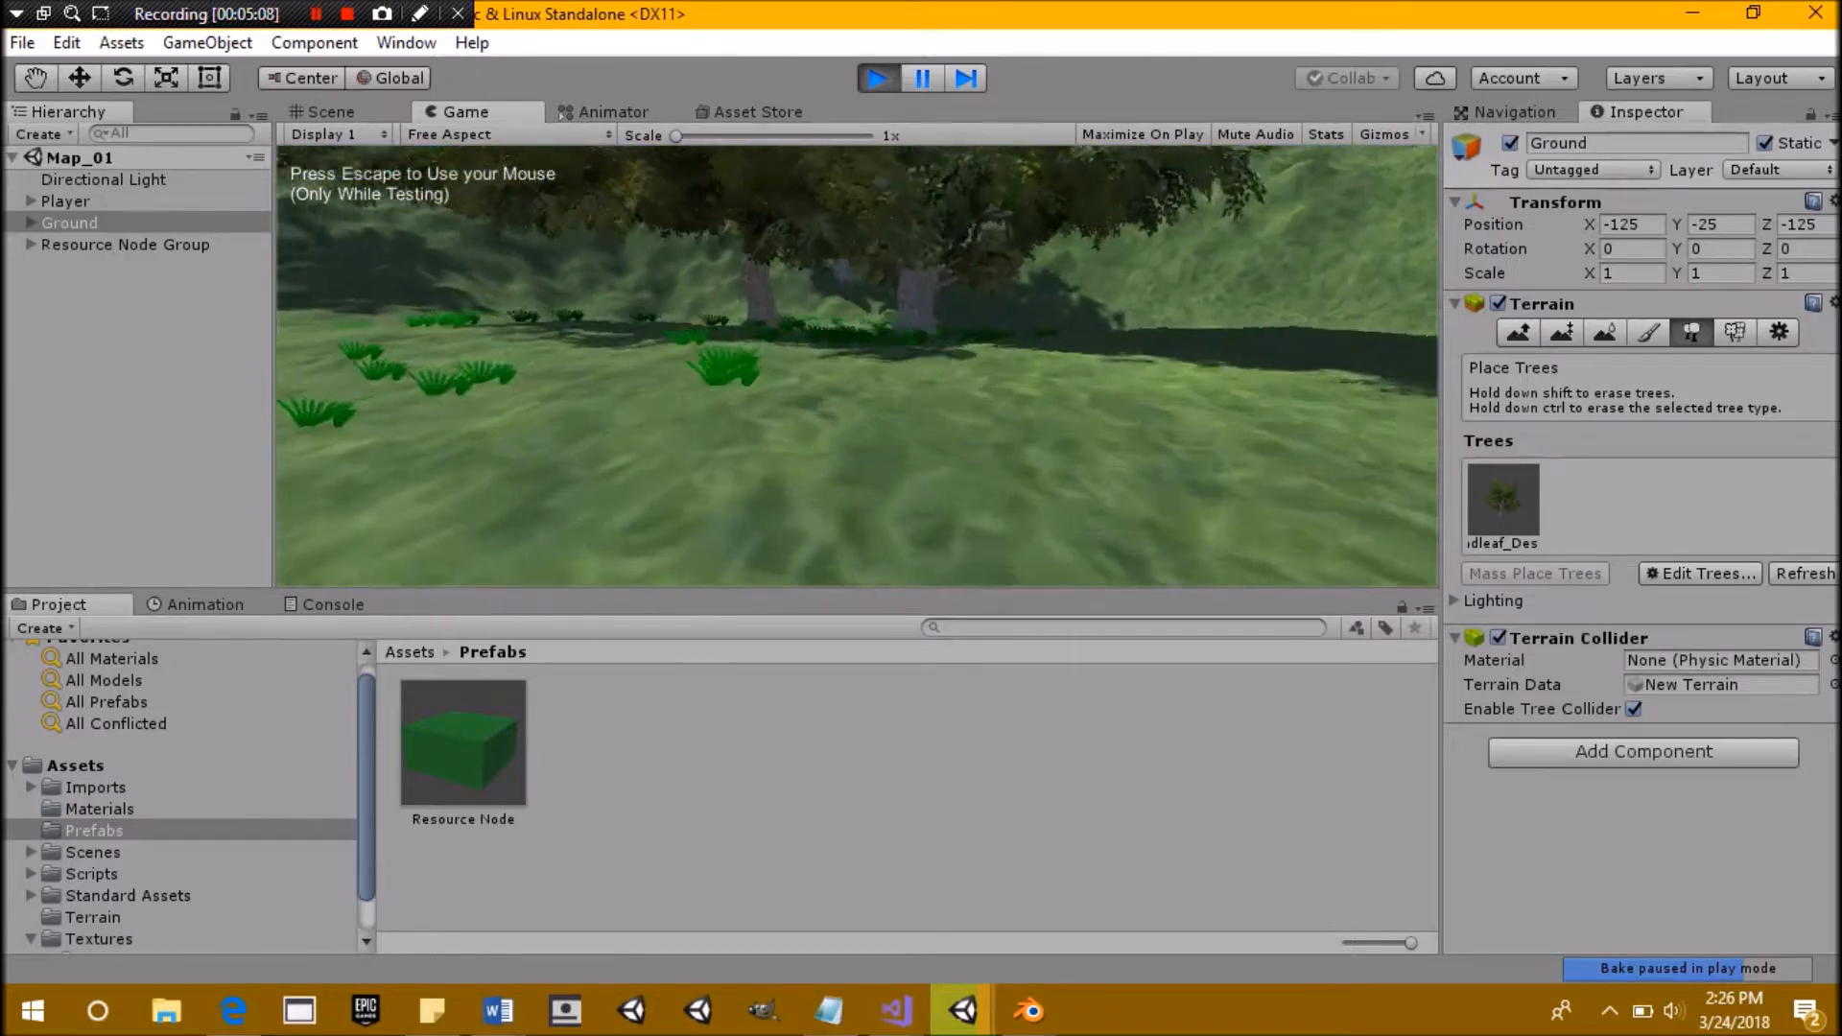
key(w)
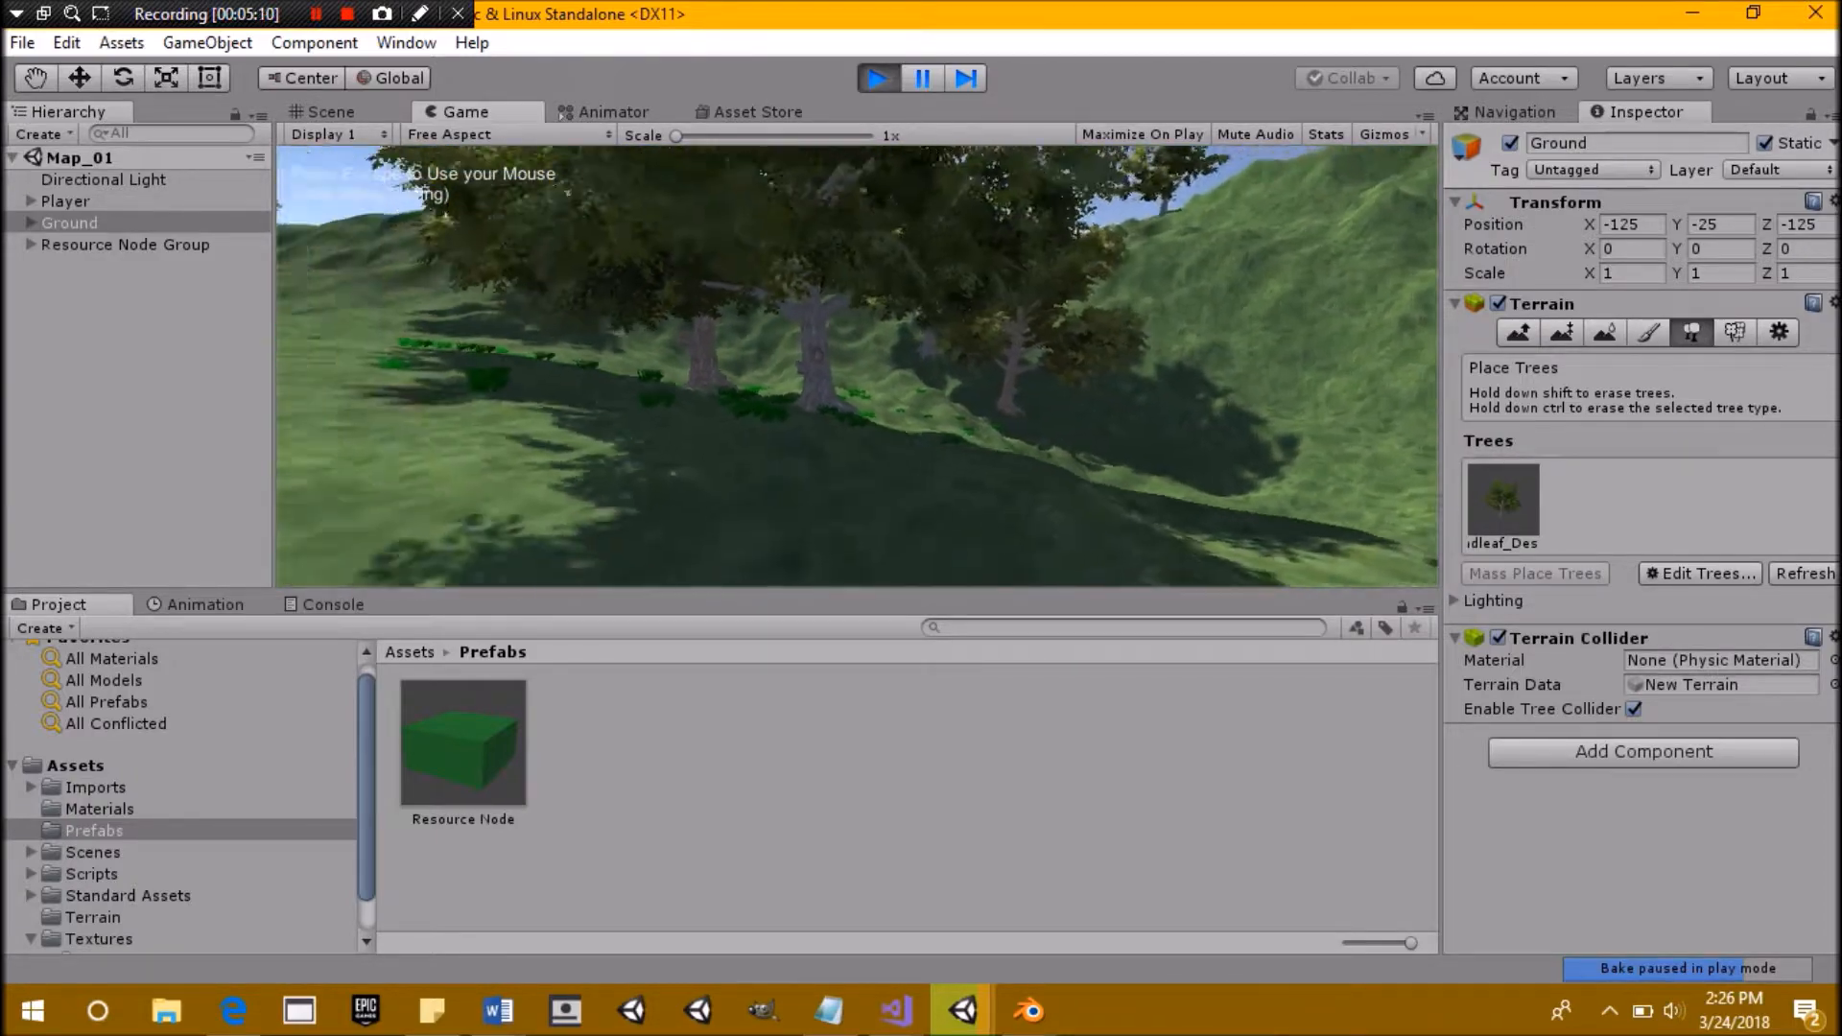
key(w)
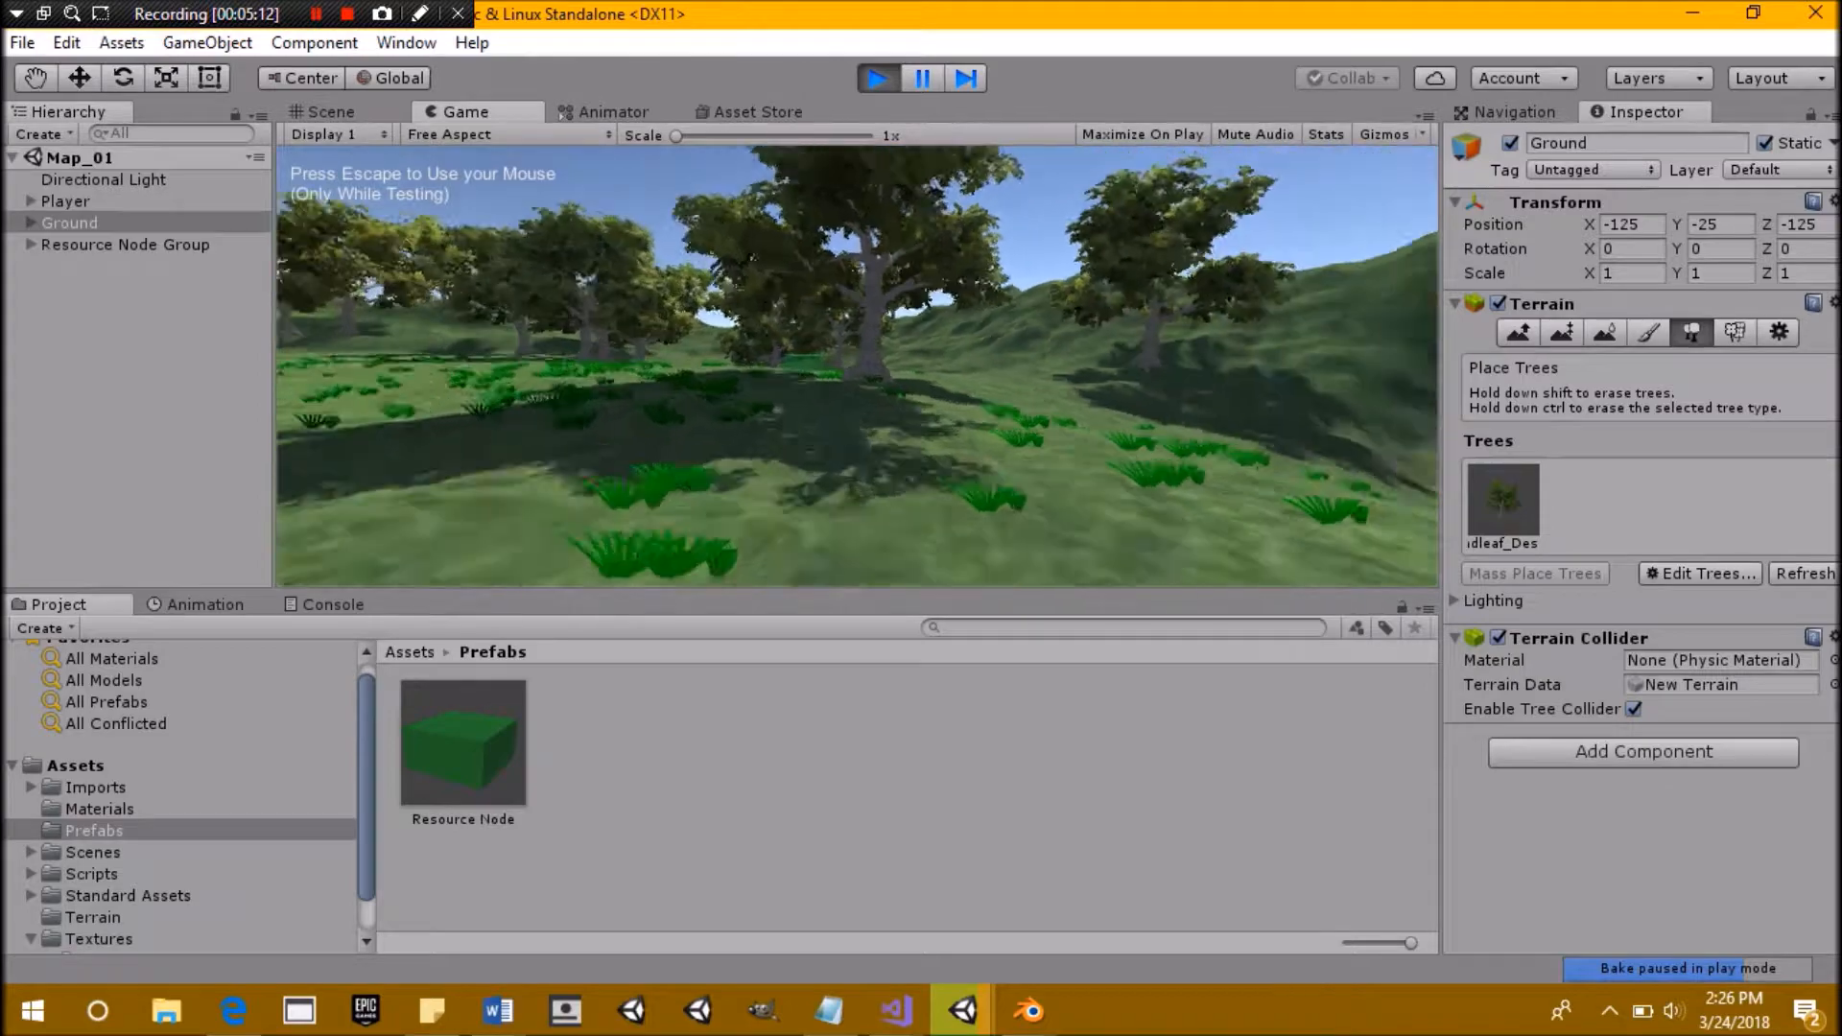
key(w)
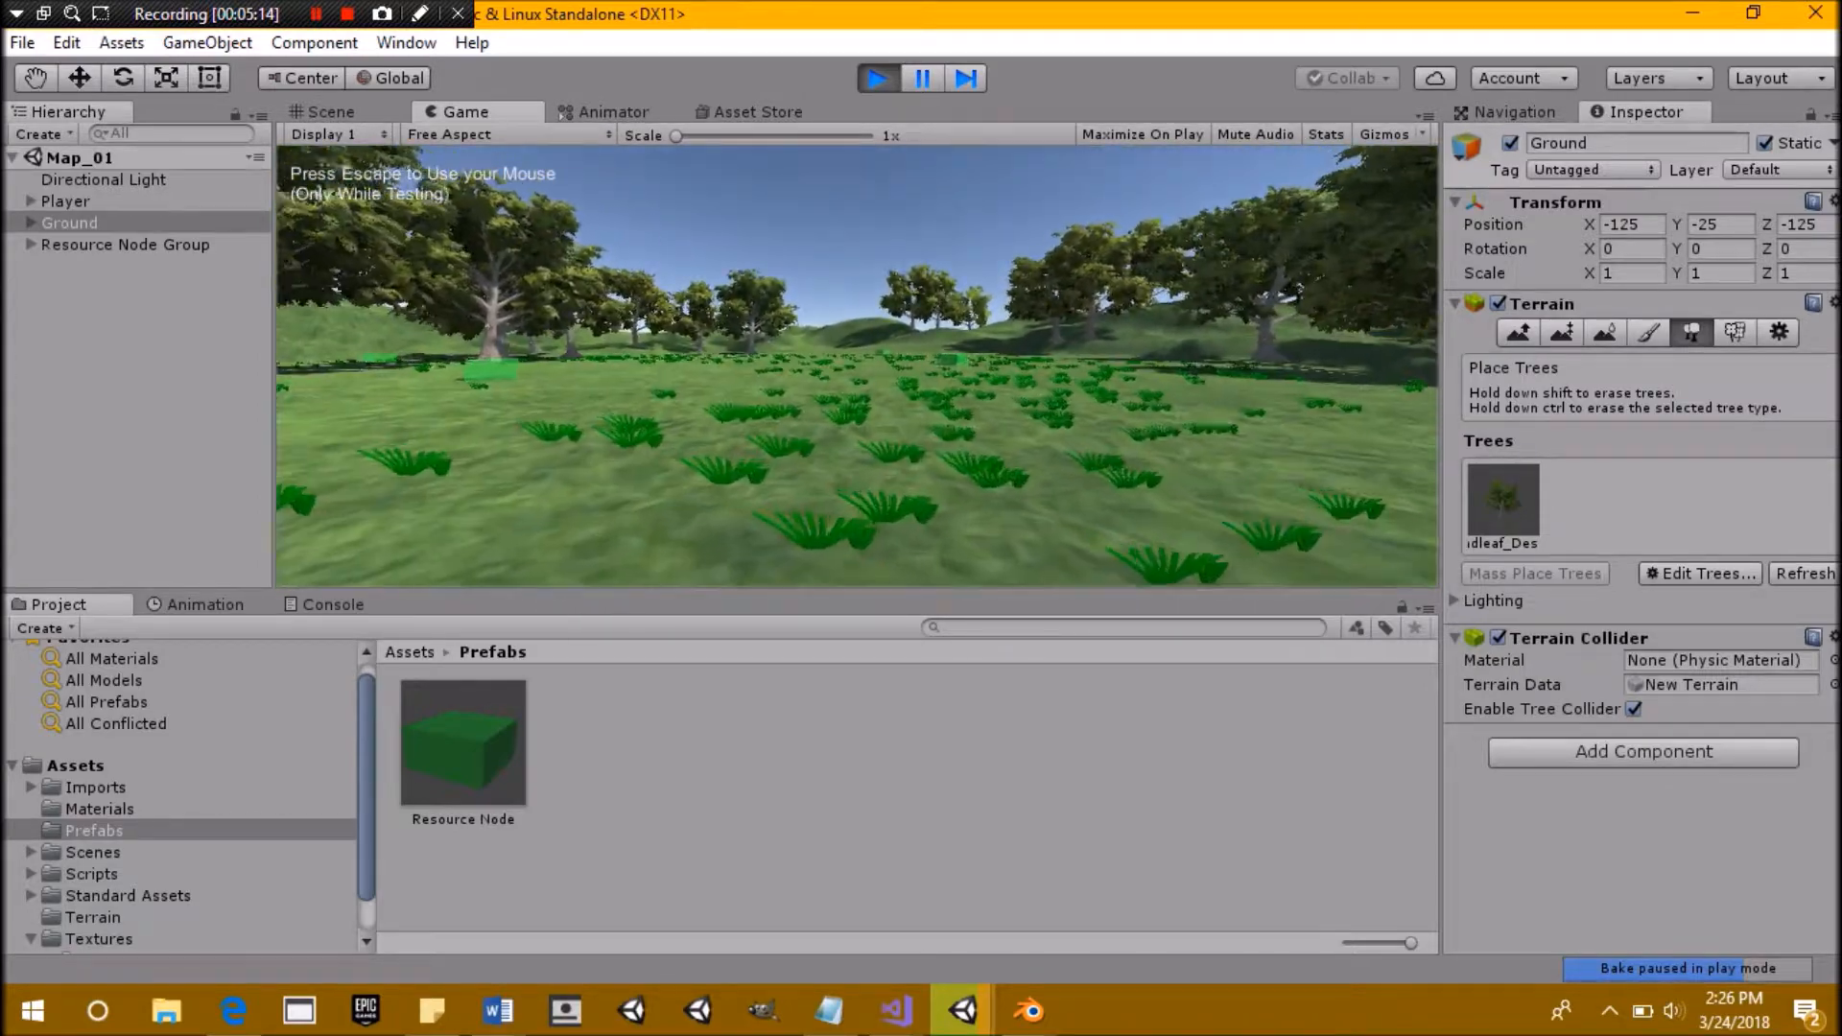
key(w)
key(Escape)
click(873, 79)
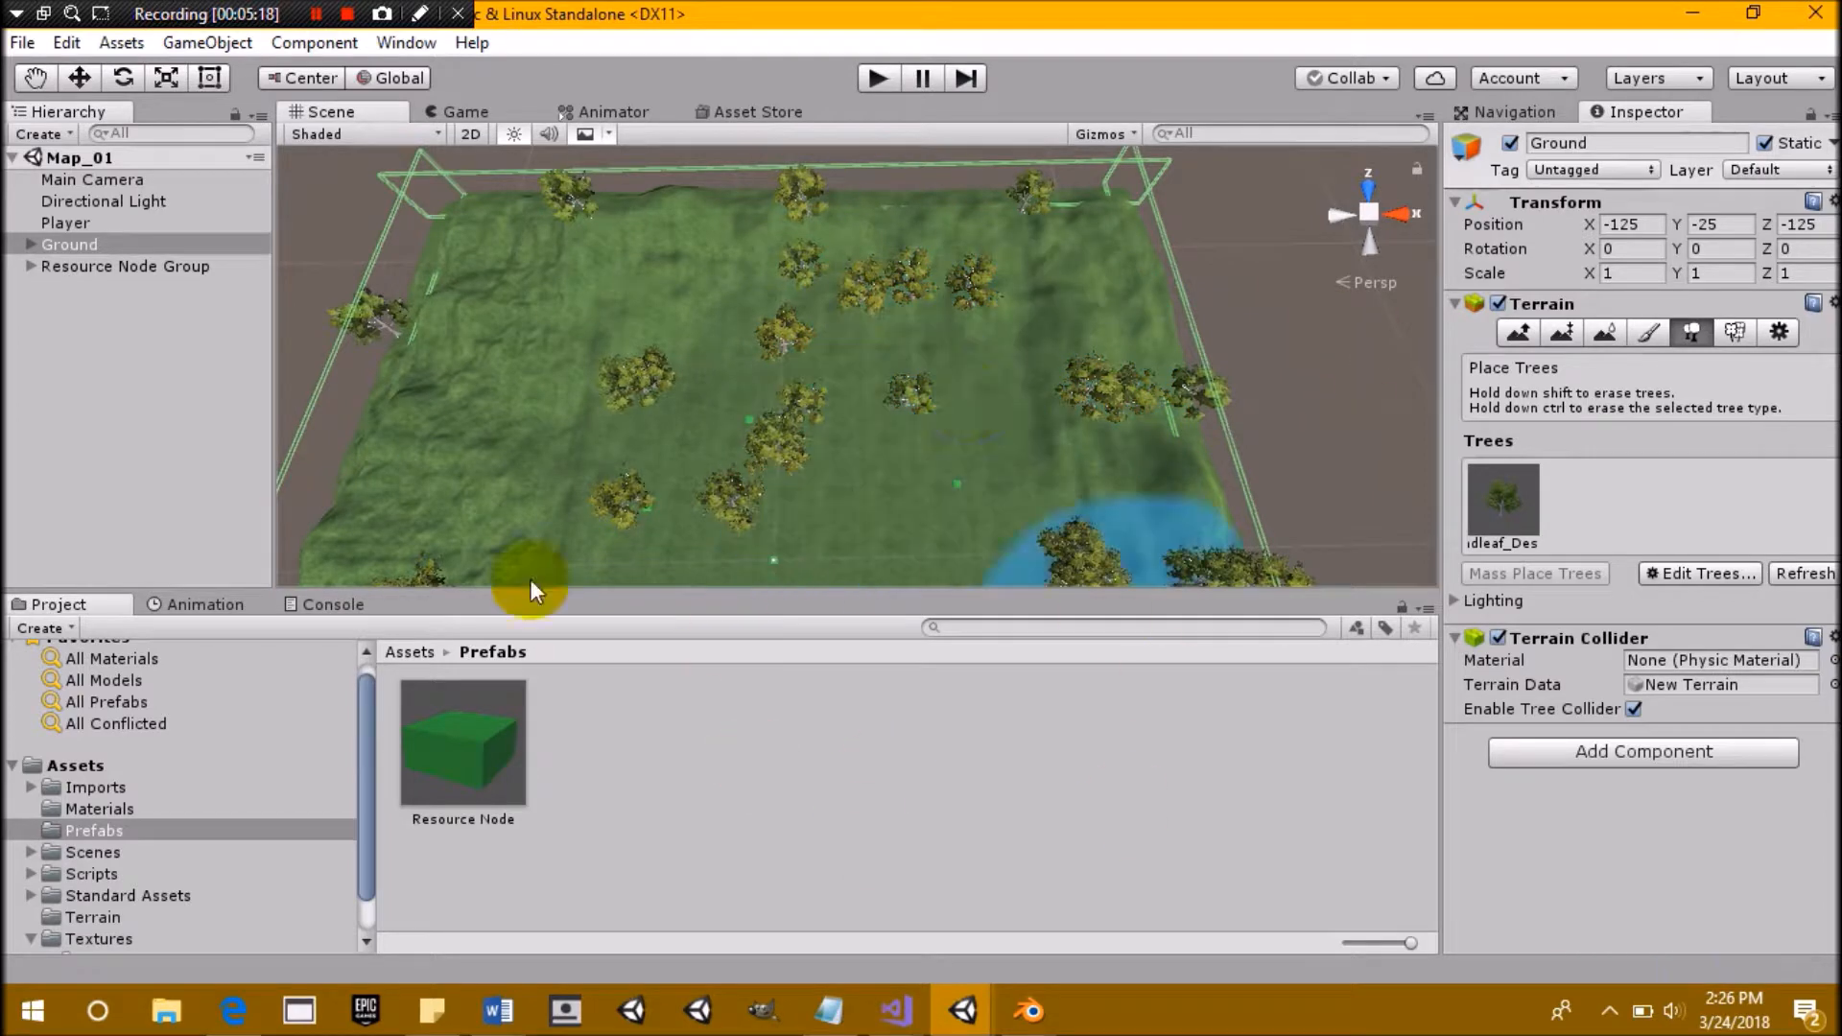
Add the WaterProDaytime prefab from the Standard Assets Environment water prefabs to the Map_01 scene
click(117, 935)
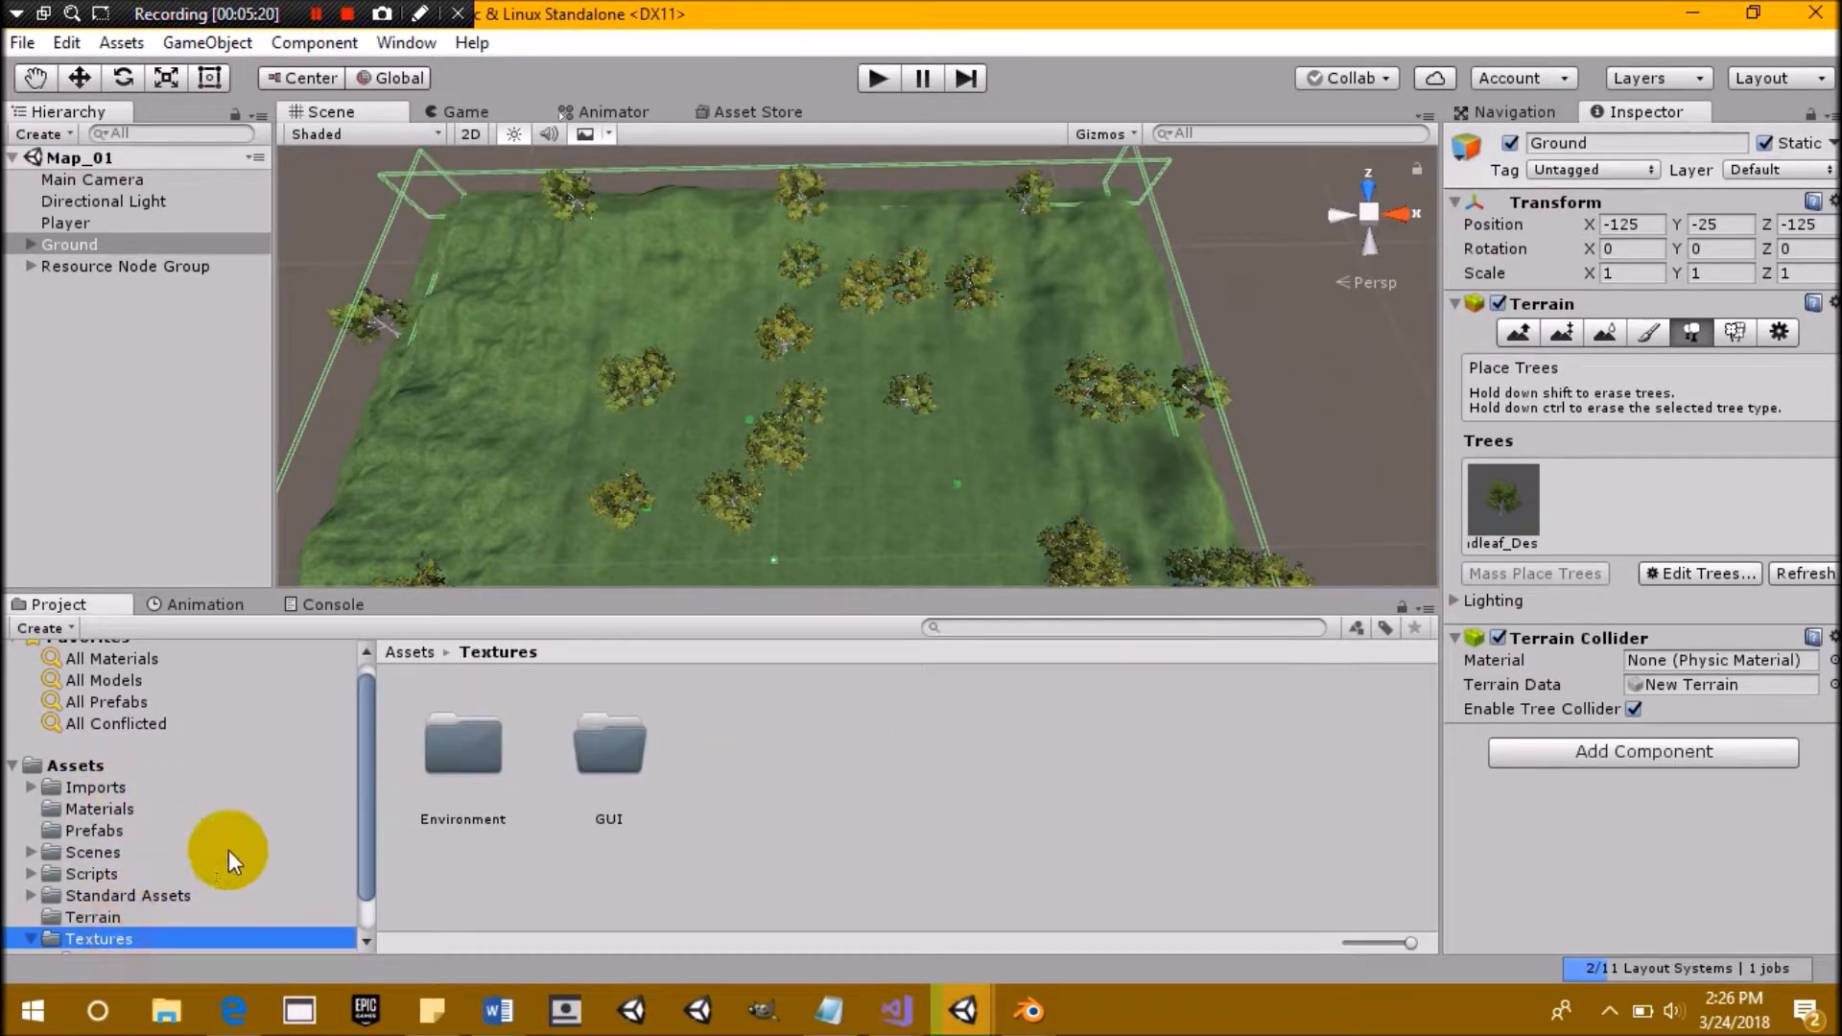
click(108, 892)
double_click(452, 763)
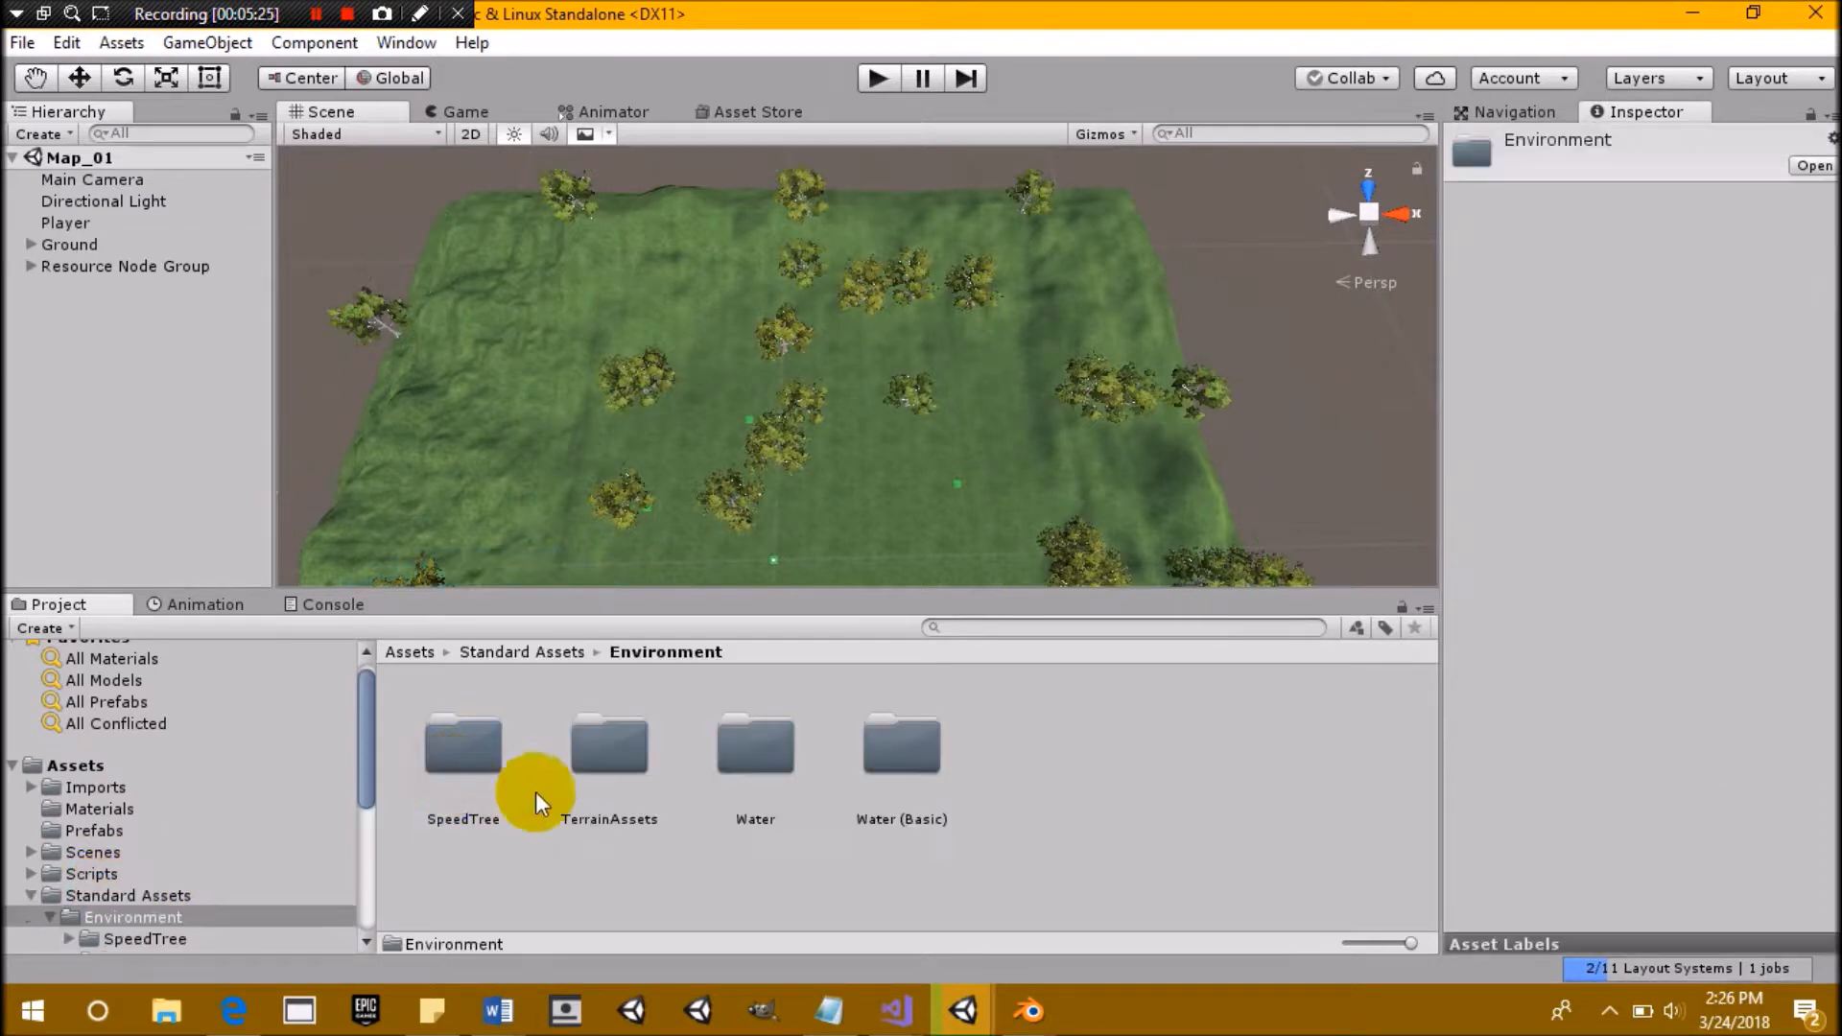
double_click(795, 779)
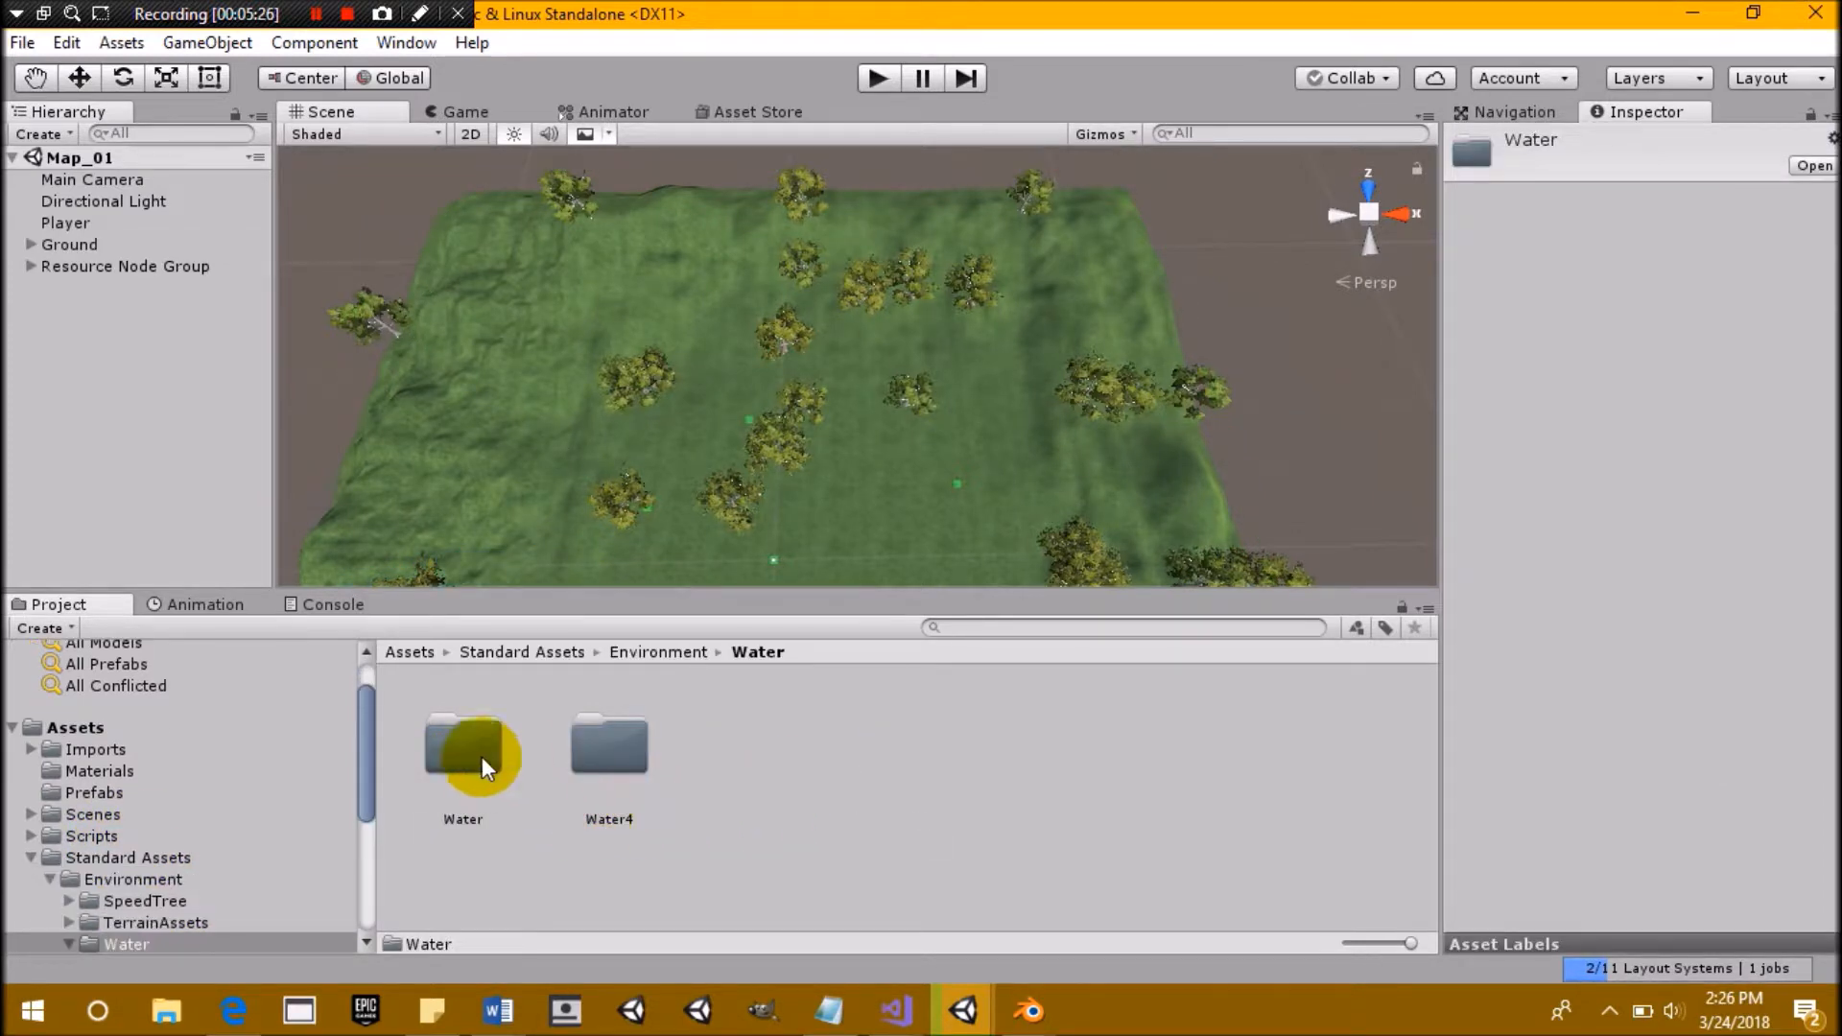
double_click(439, 782)
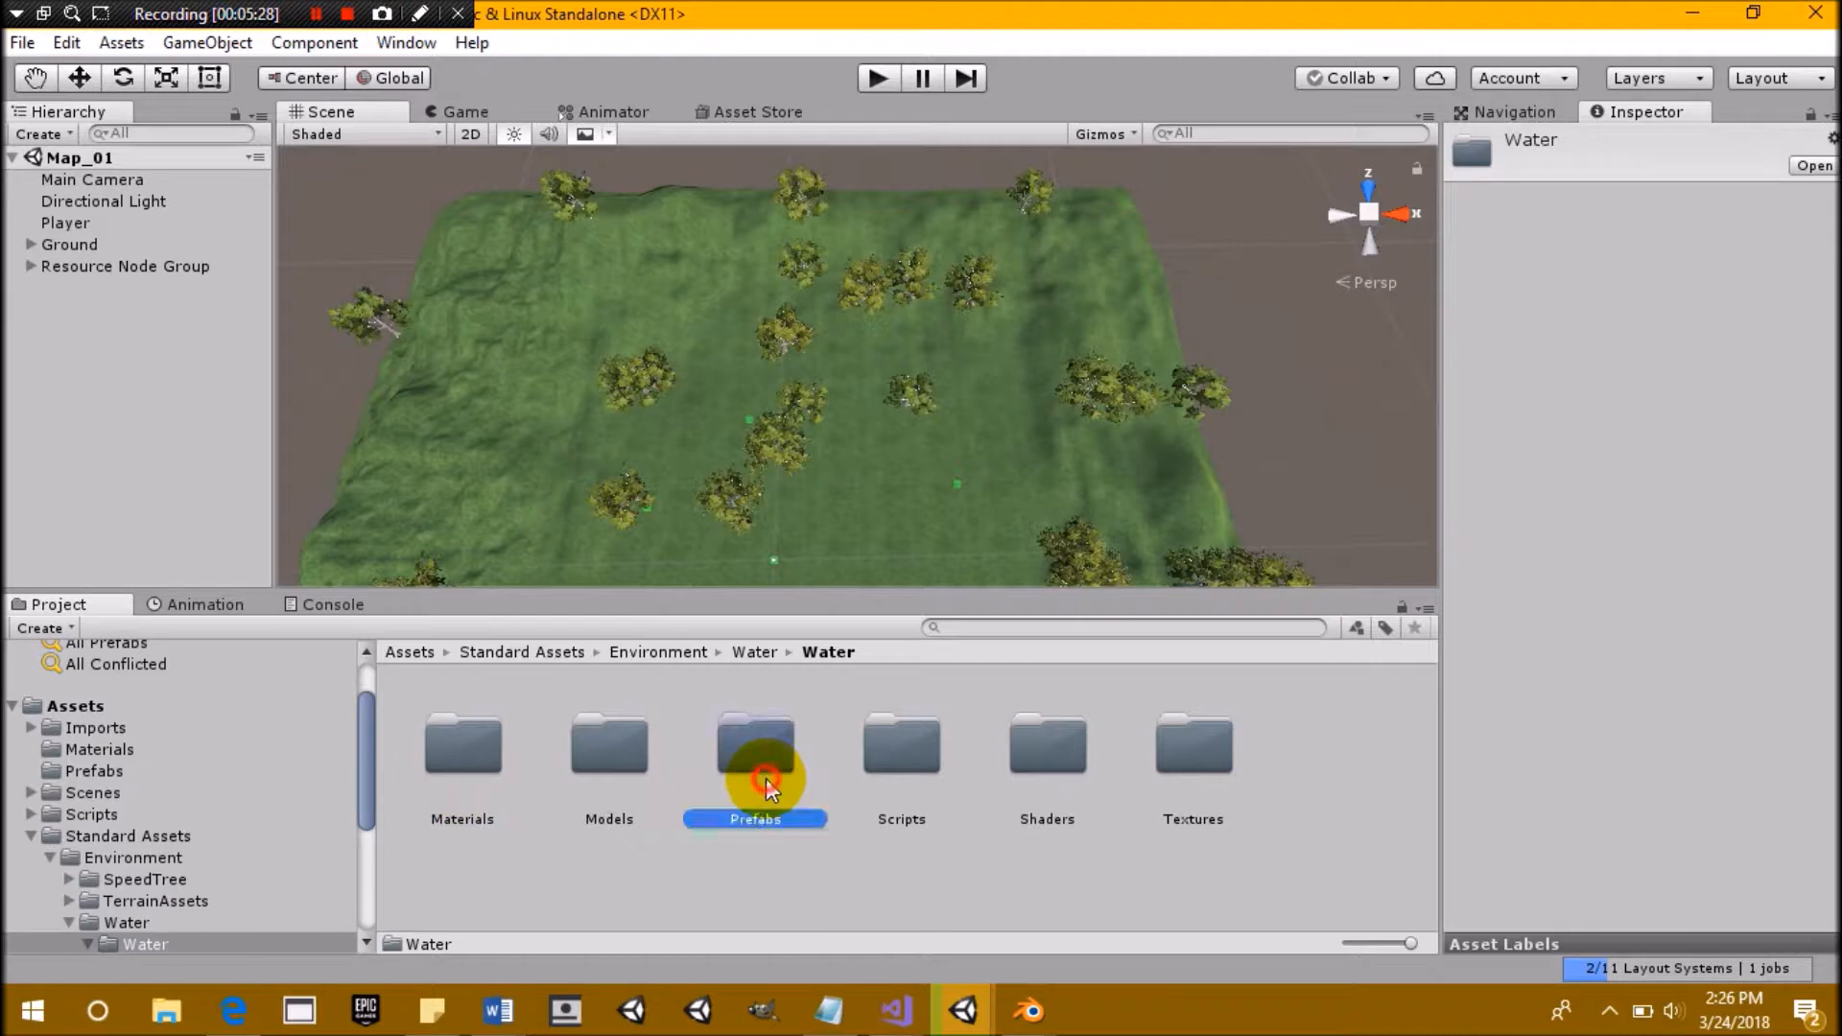
double_click(766, 779)
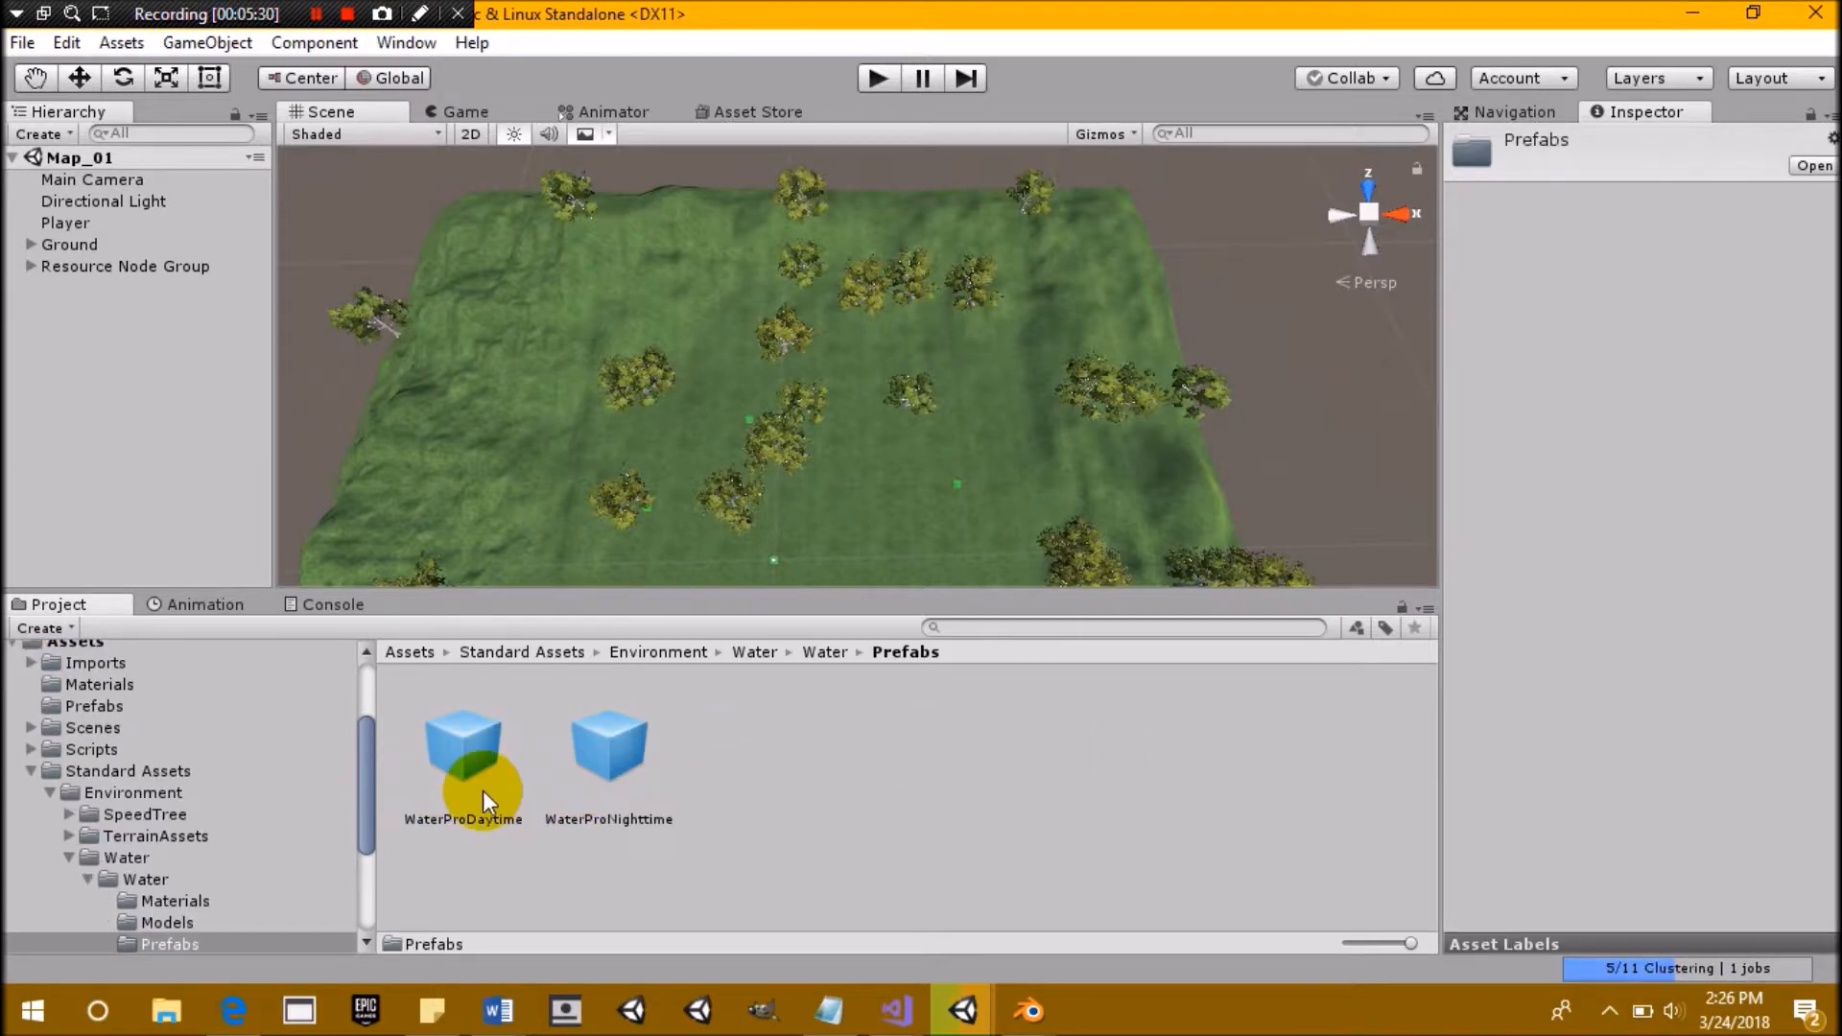
drag(465, 785, 136, 376)
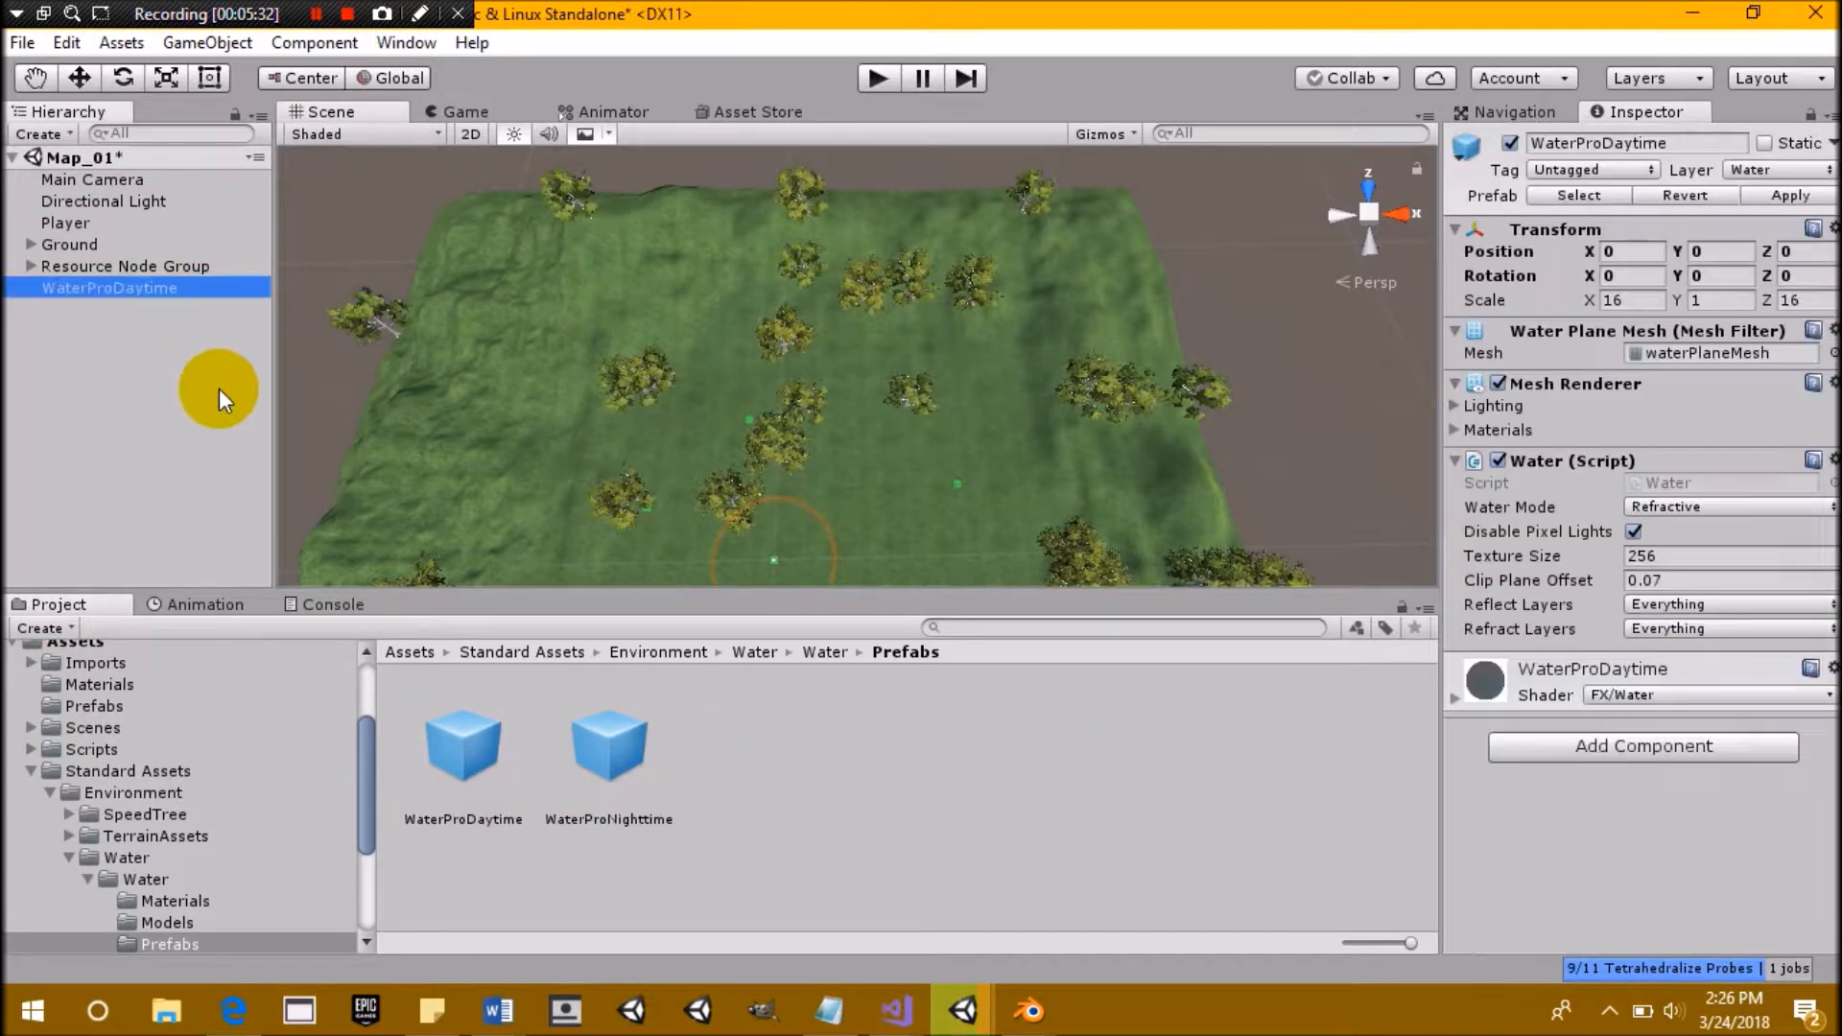
Set the WaterProDaytime object's scale to 250 in X and 250 in Z
click(1654, 306)
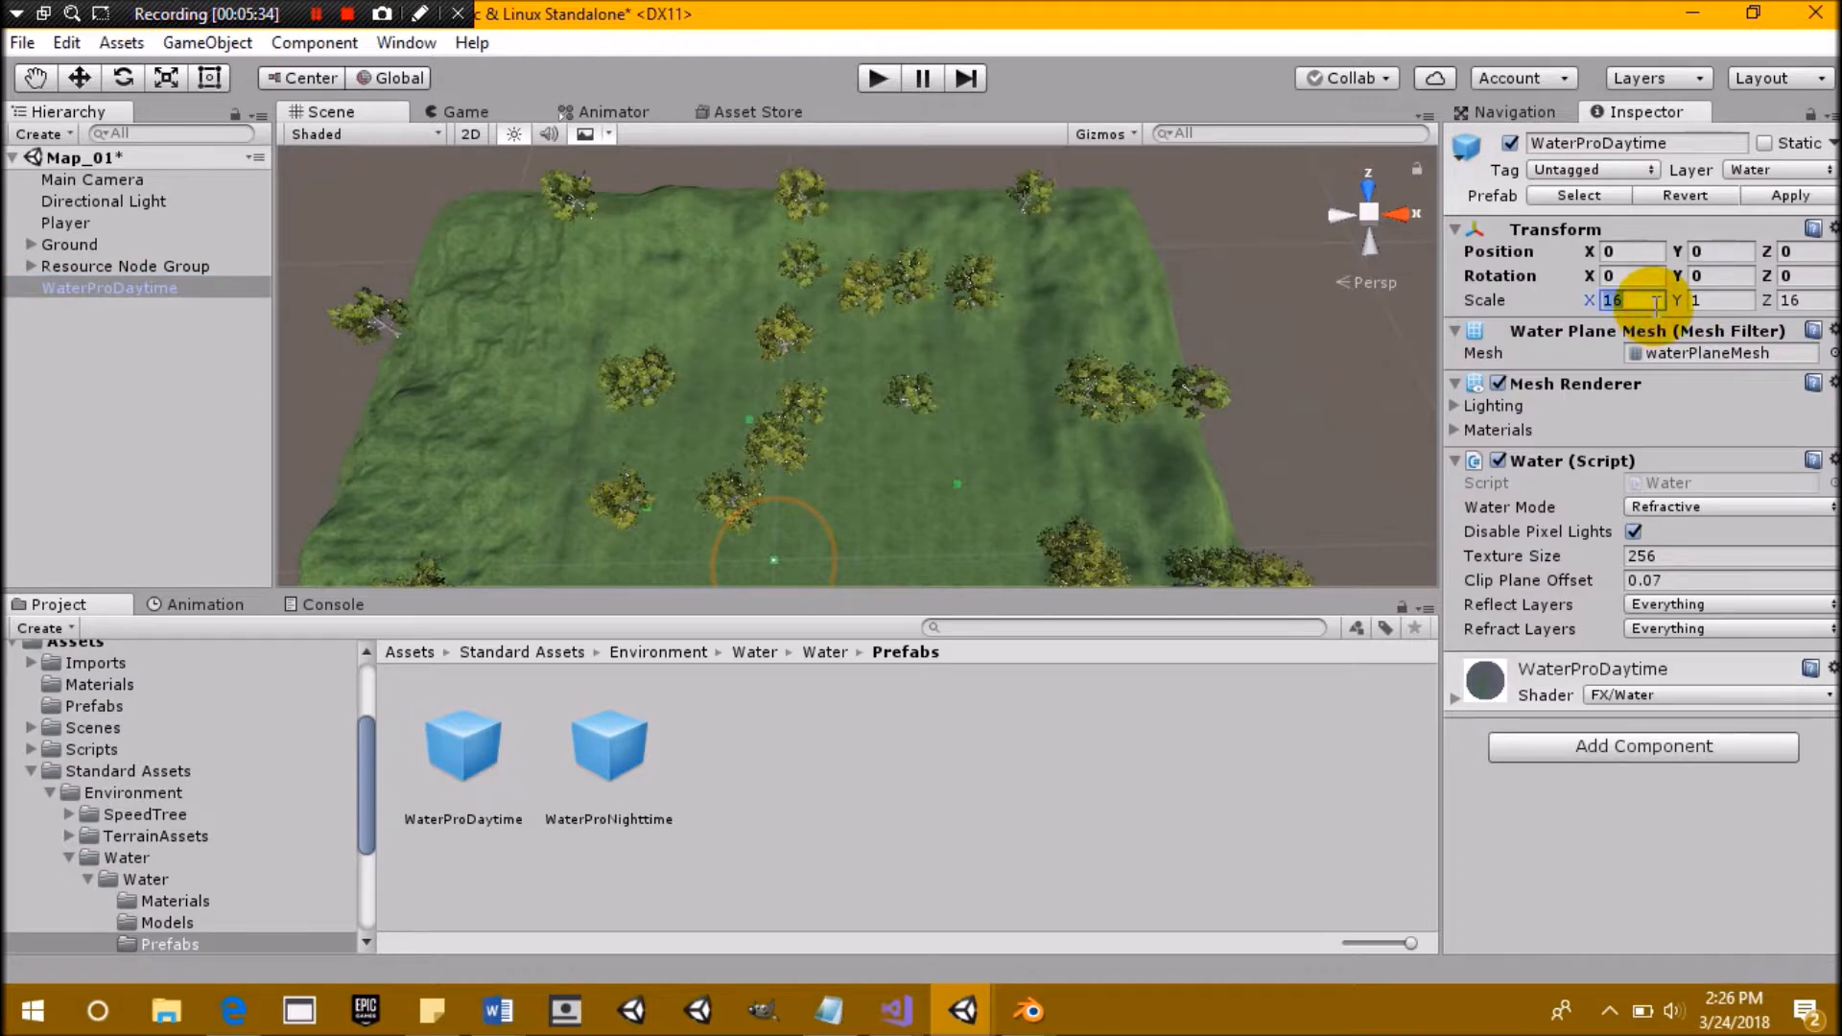
text(250)
key(Tab)
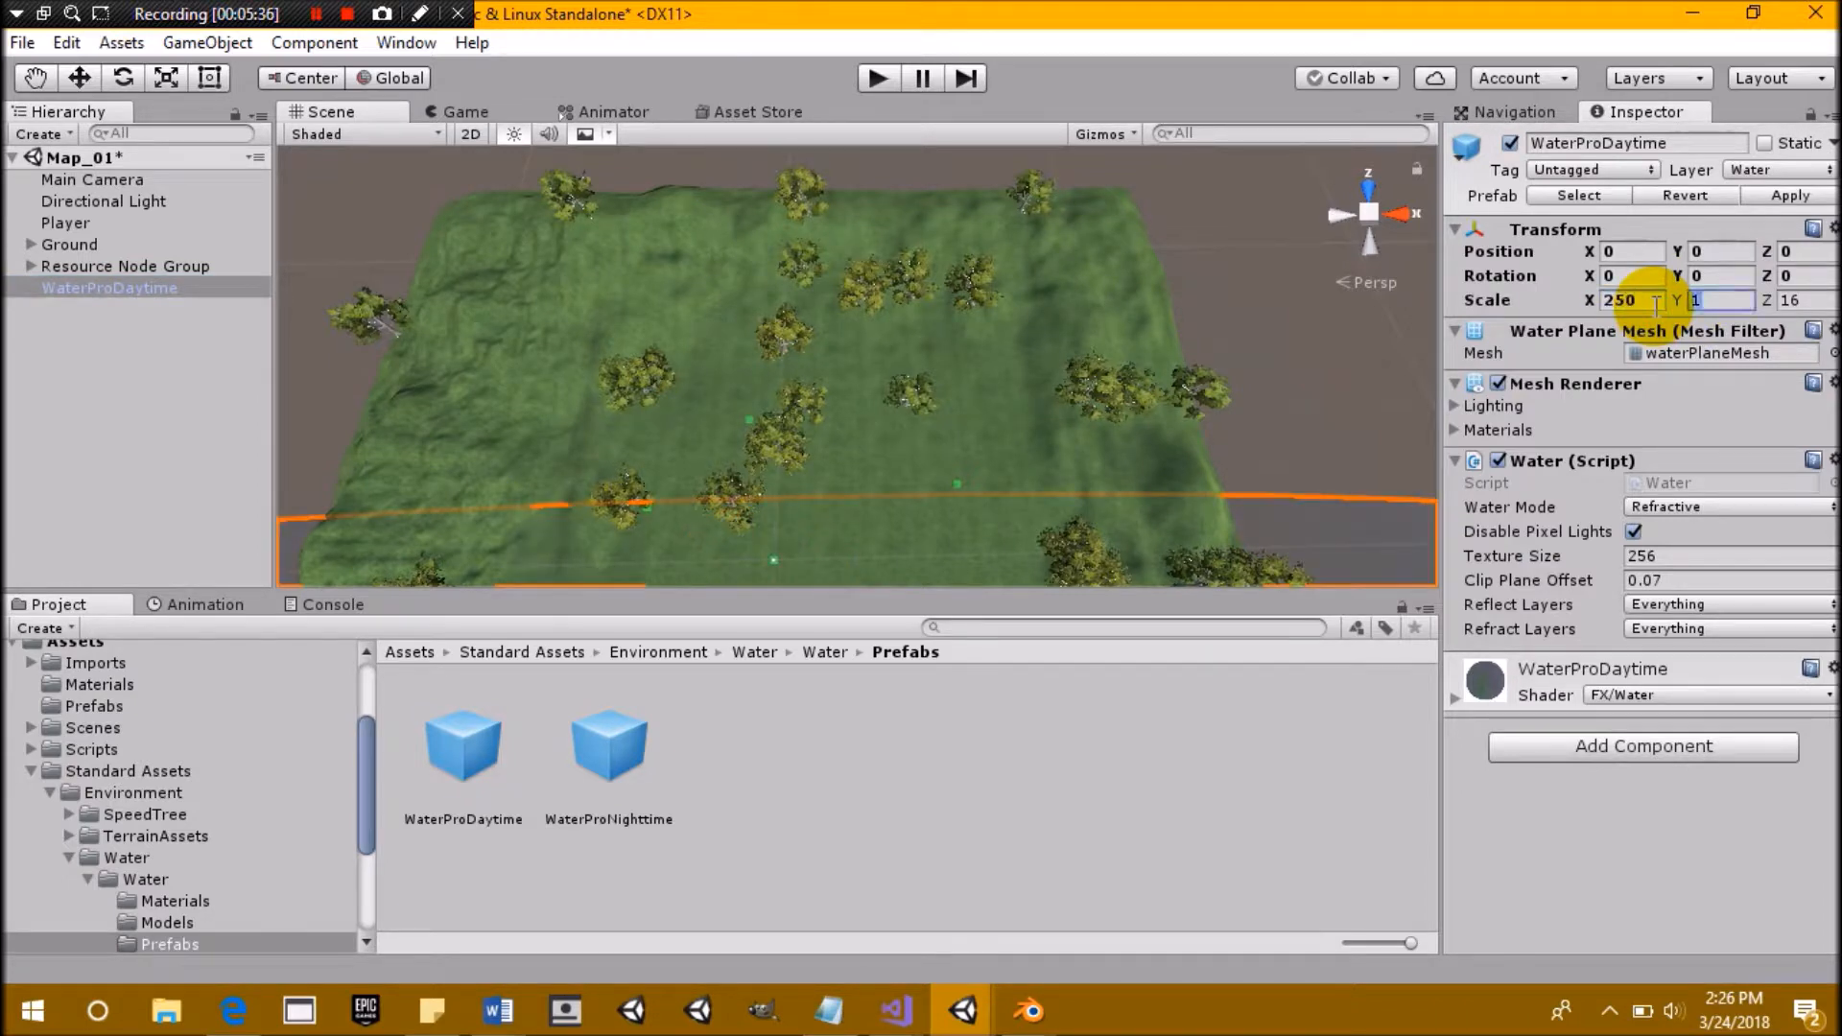
text(250)
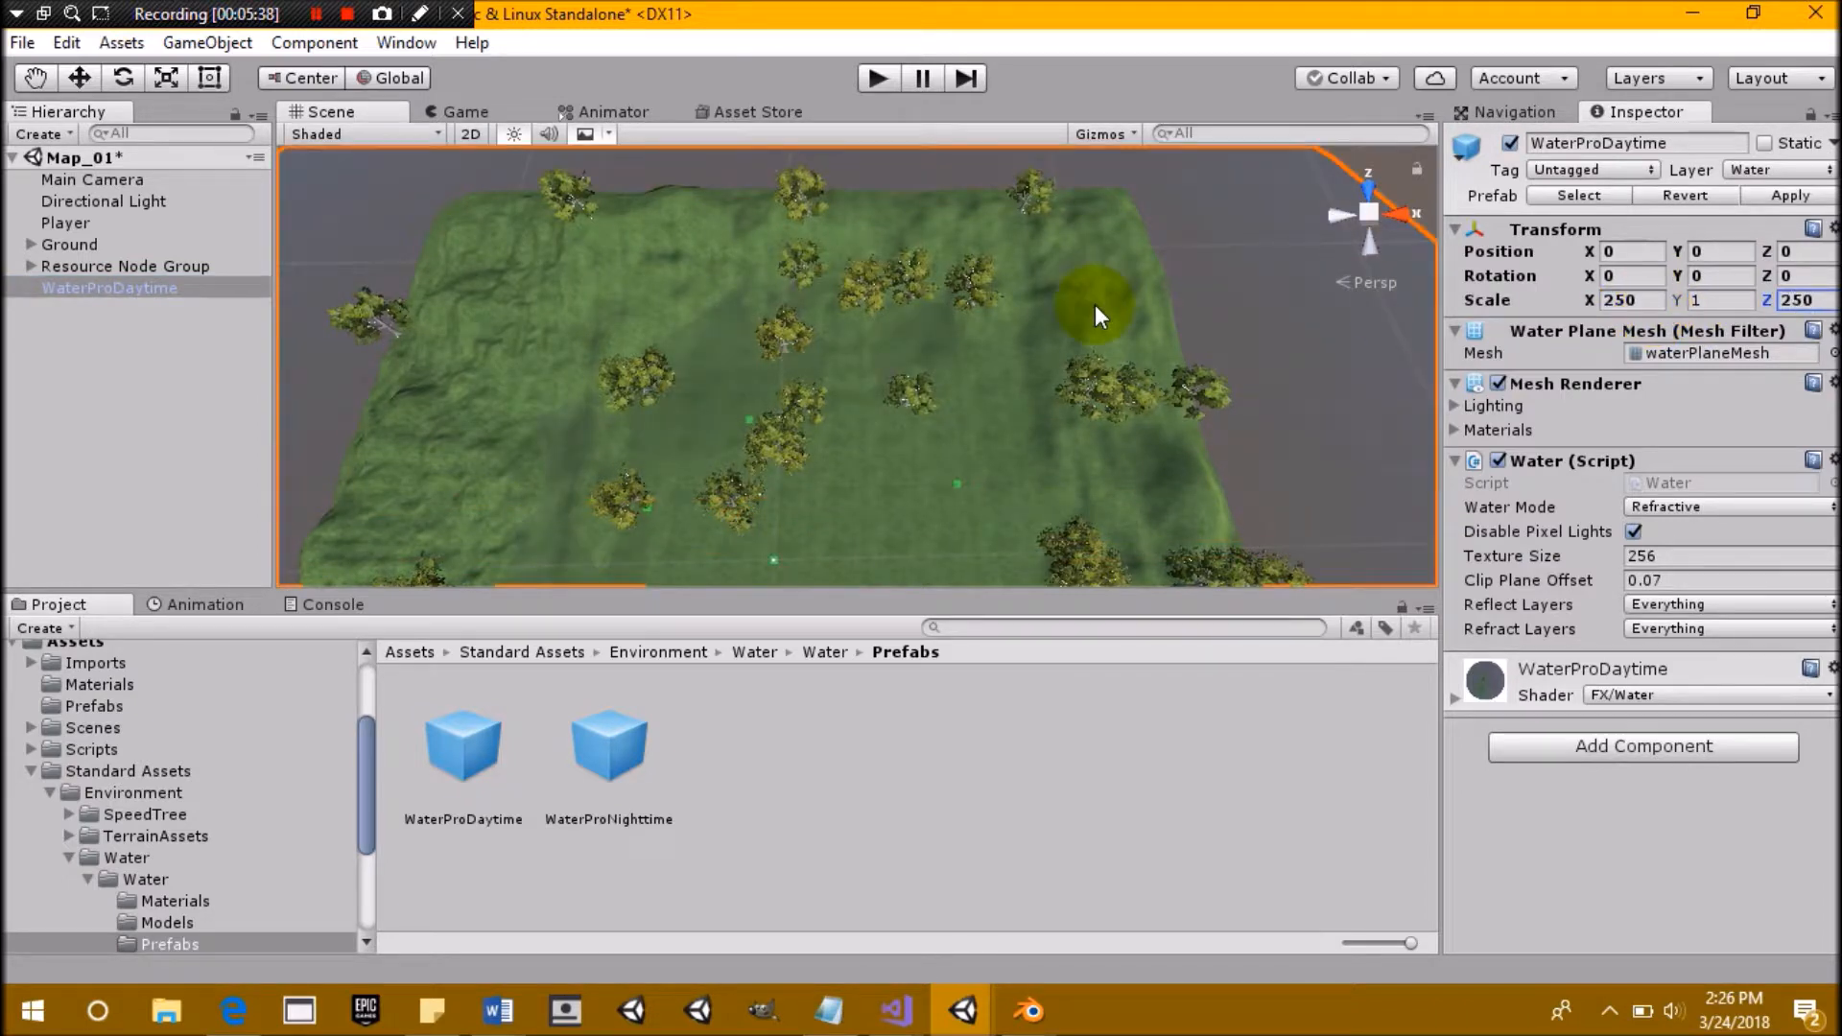
Lower the WaterProDaytime plane to a Y position of -5 and inspect the water level among the terrain's hills
scroll(1062, 437, up, 10)
alt+drag(1145, 476, 493, 376)
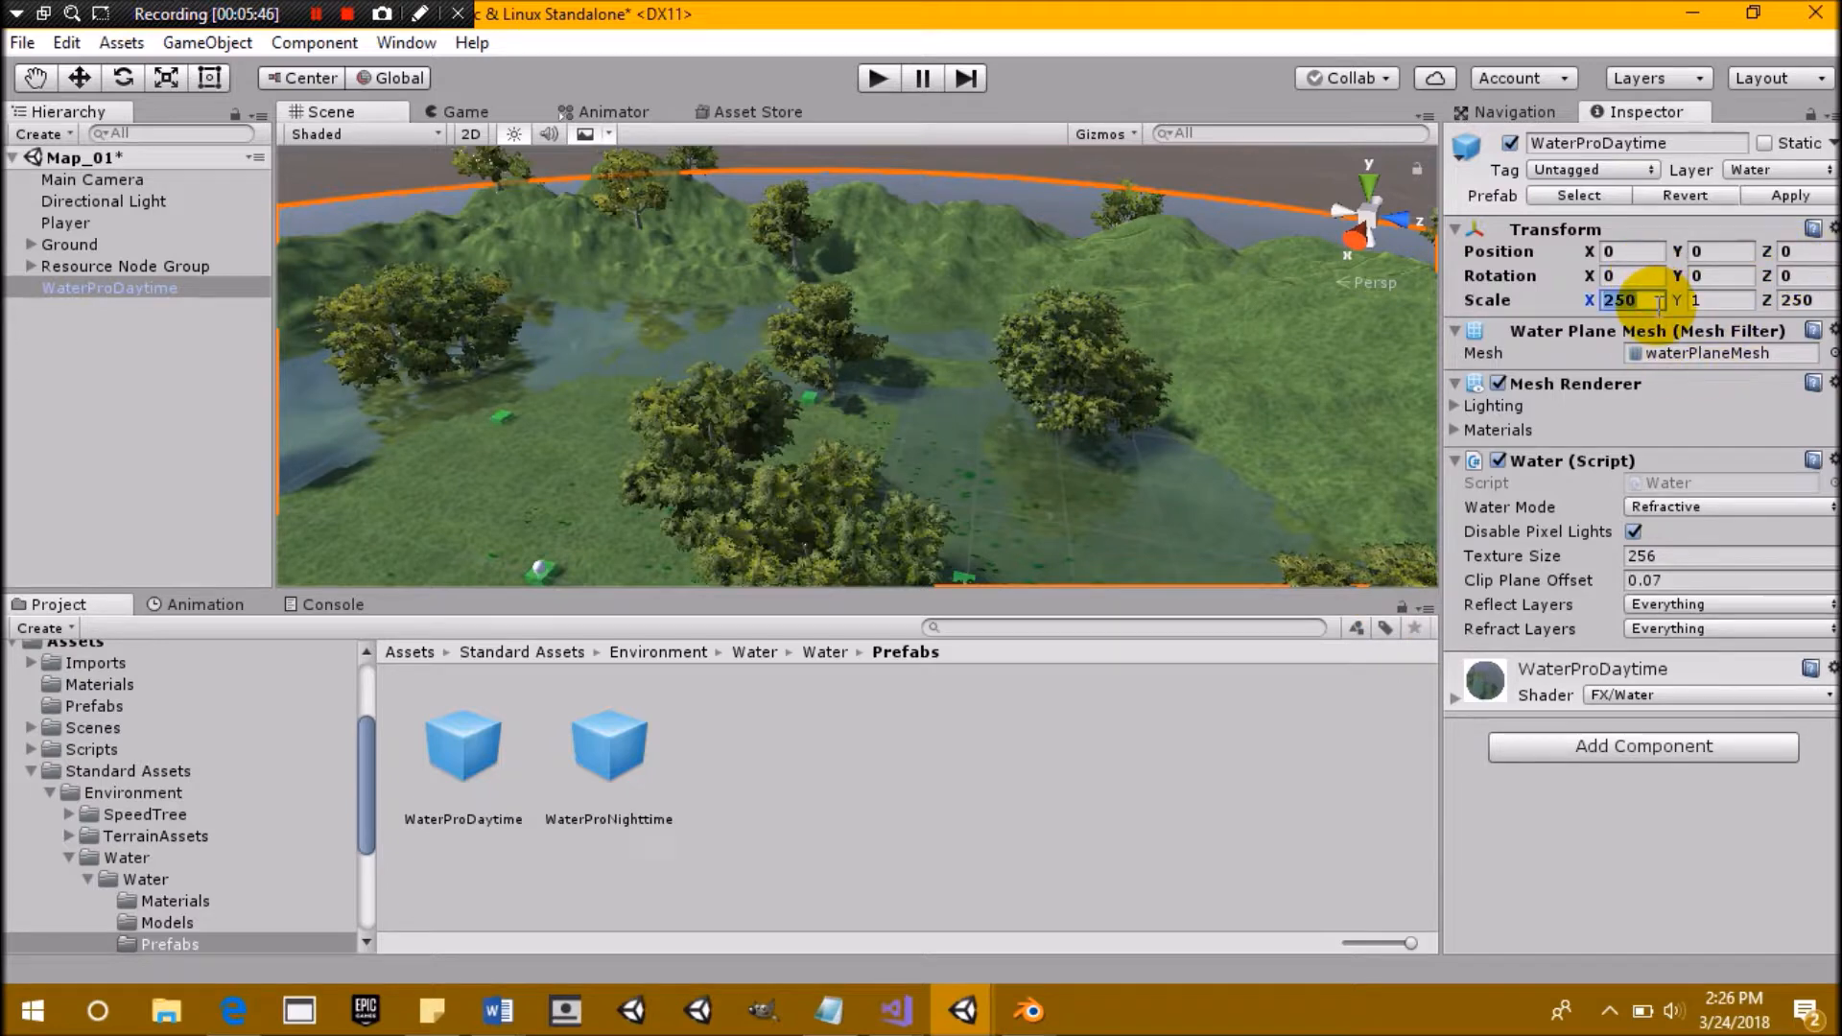
click(1731, 252)
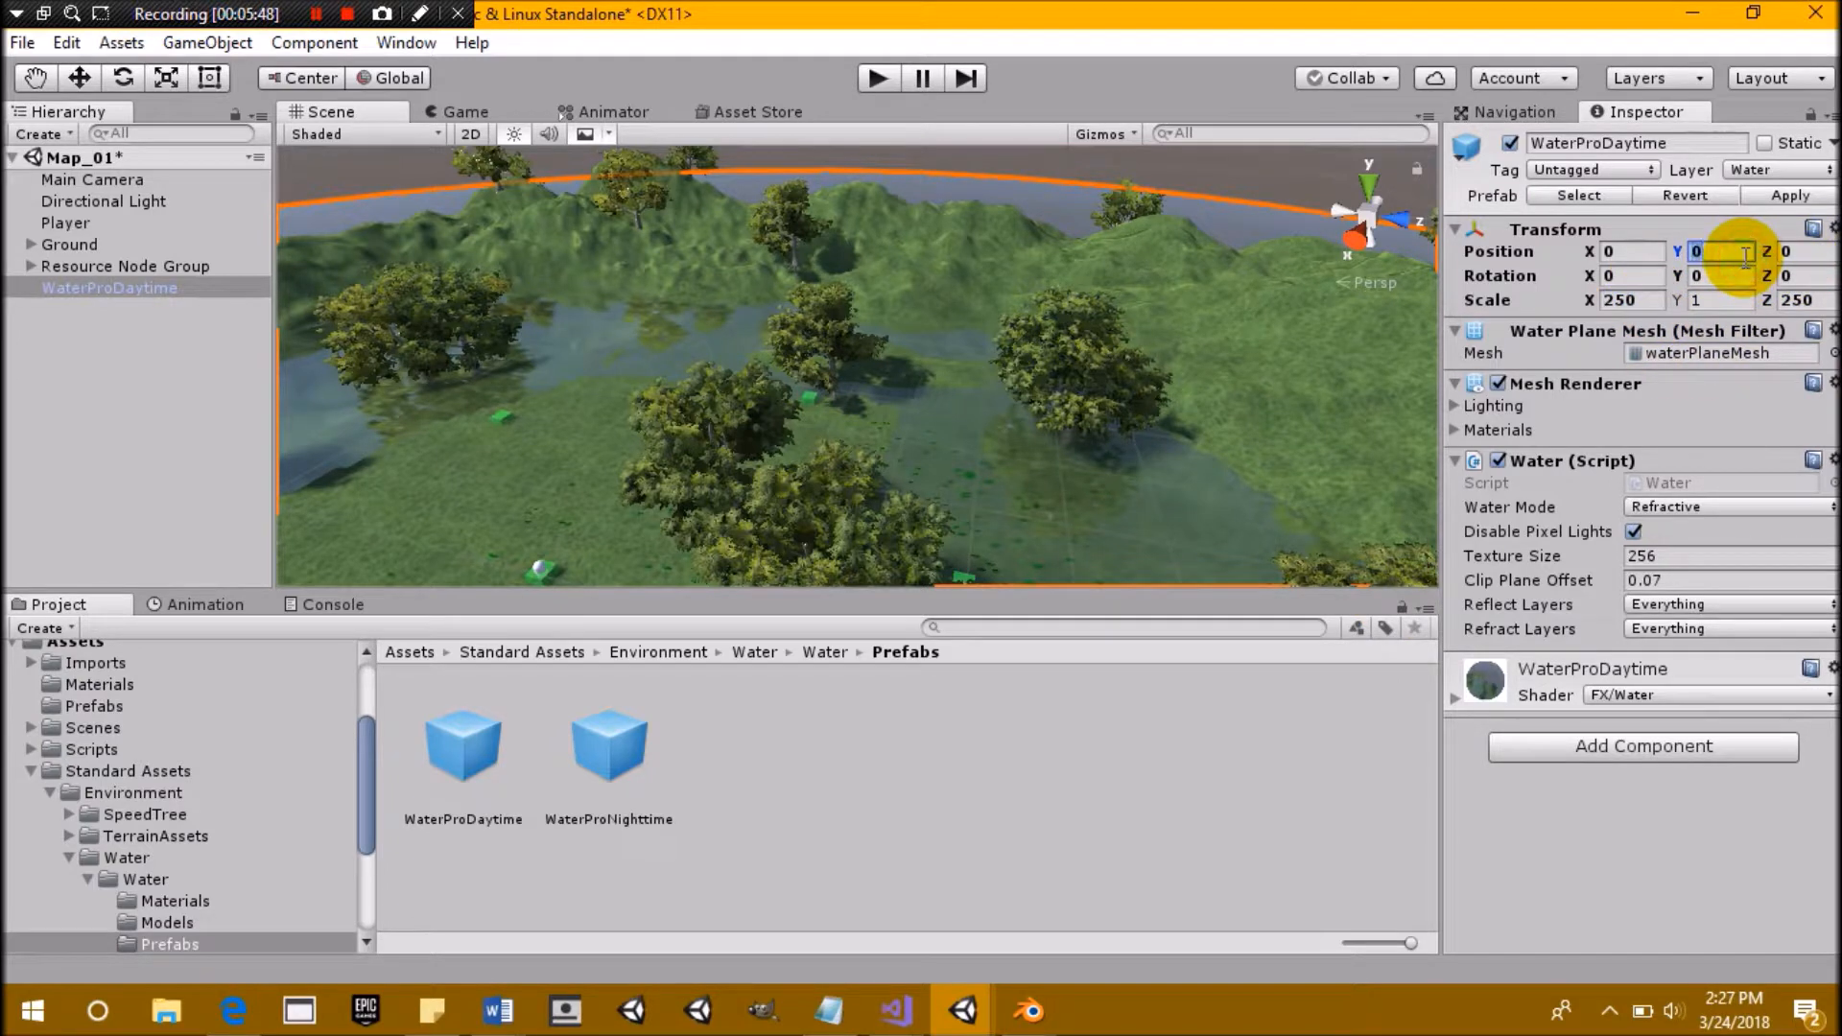
text(-5)
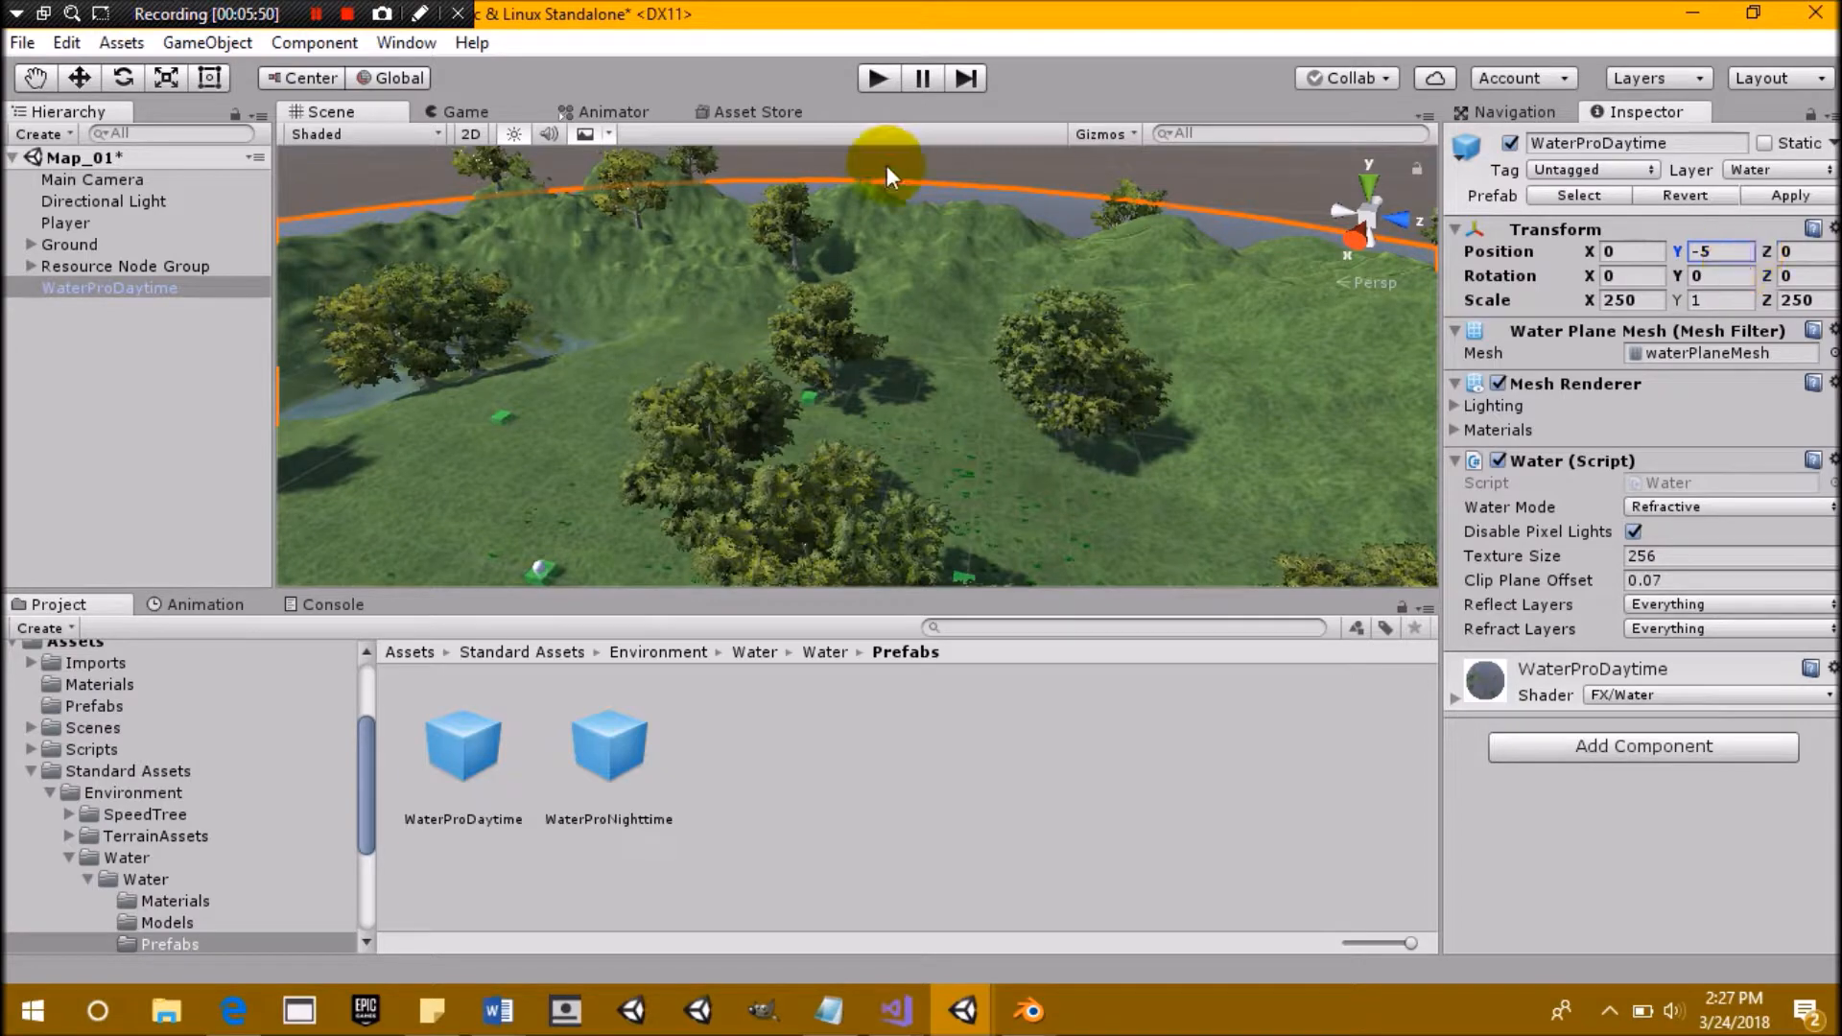
right_drag(835, 335, 864, 326)
middle_drag(942, 271, 1482, 211)
middle_drag(768, 370, 1363, 394)
scroll(959, 370, up, 3)
middle_drag(1091, 426, 1497, 388)
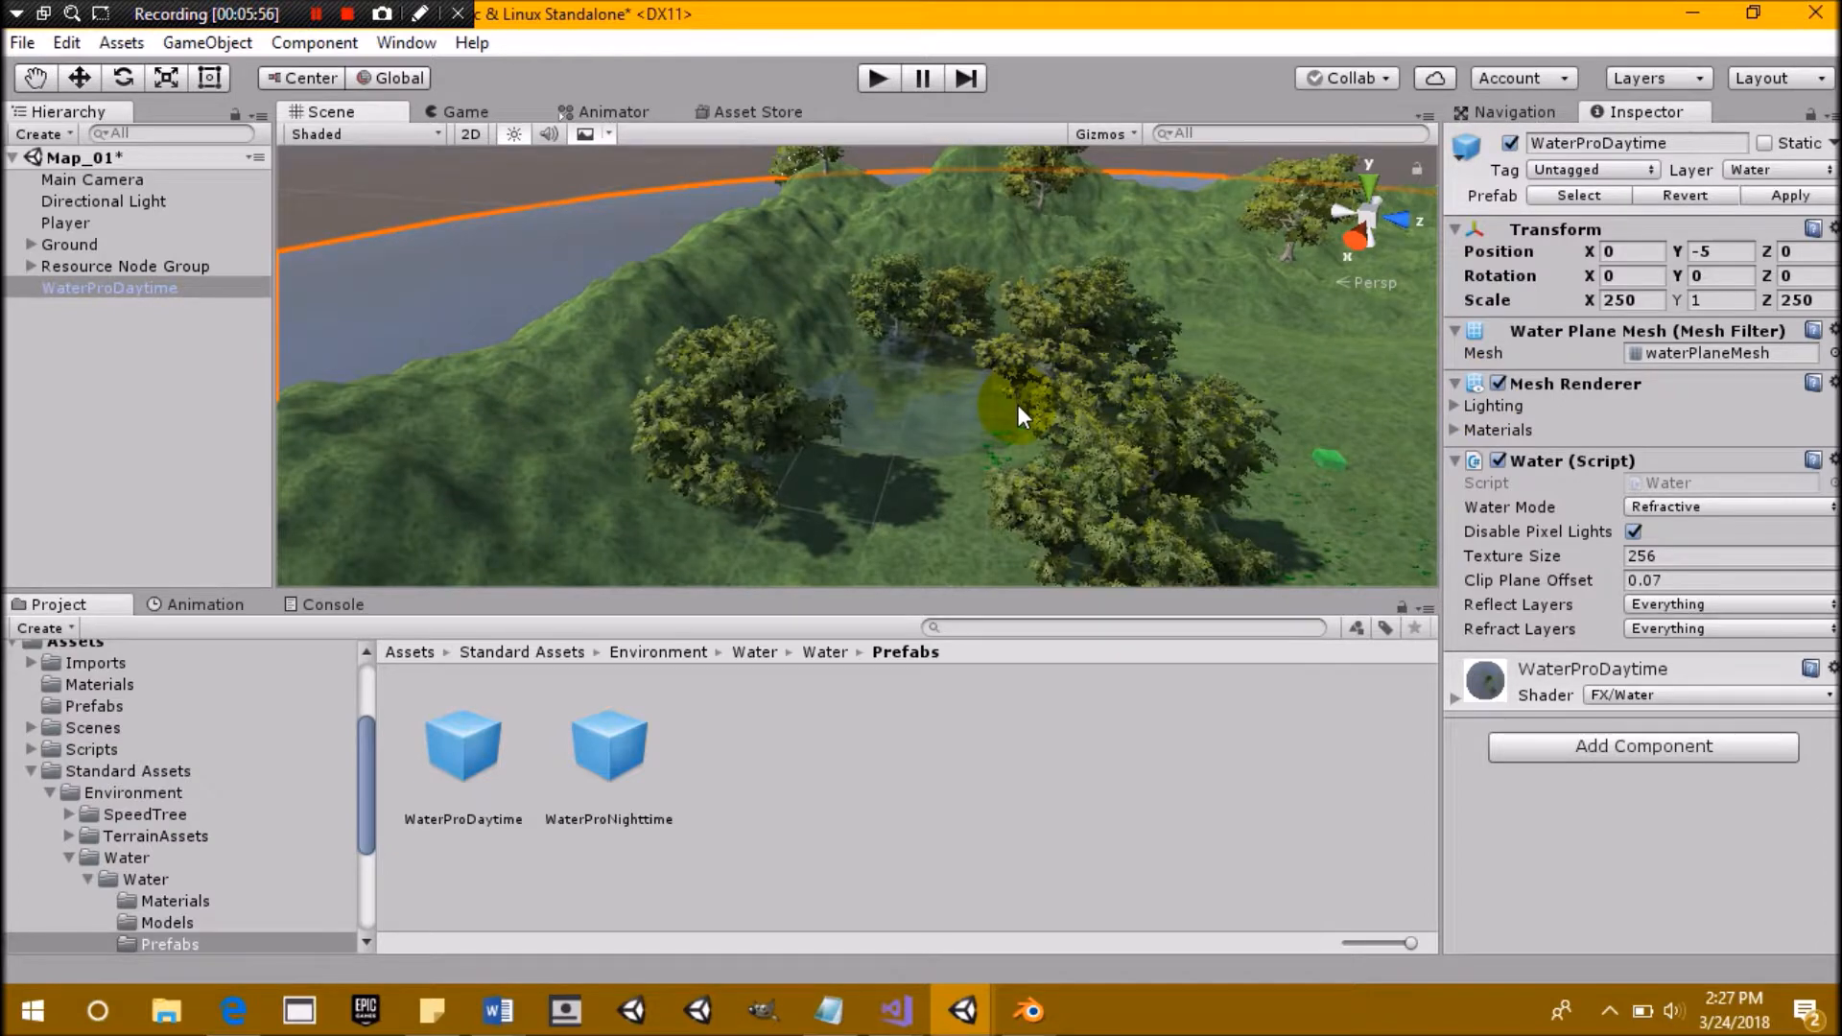
Play-test the scene by walking across the terrain into the pond to check the water, and stop the play mode
click(873, 77)
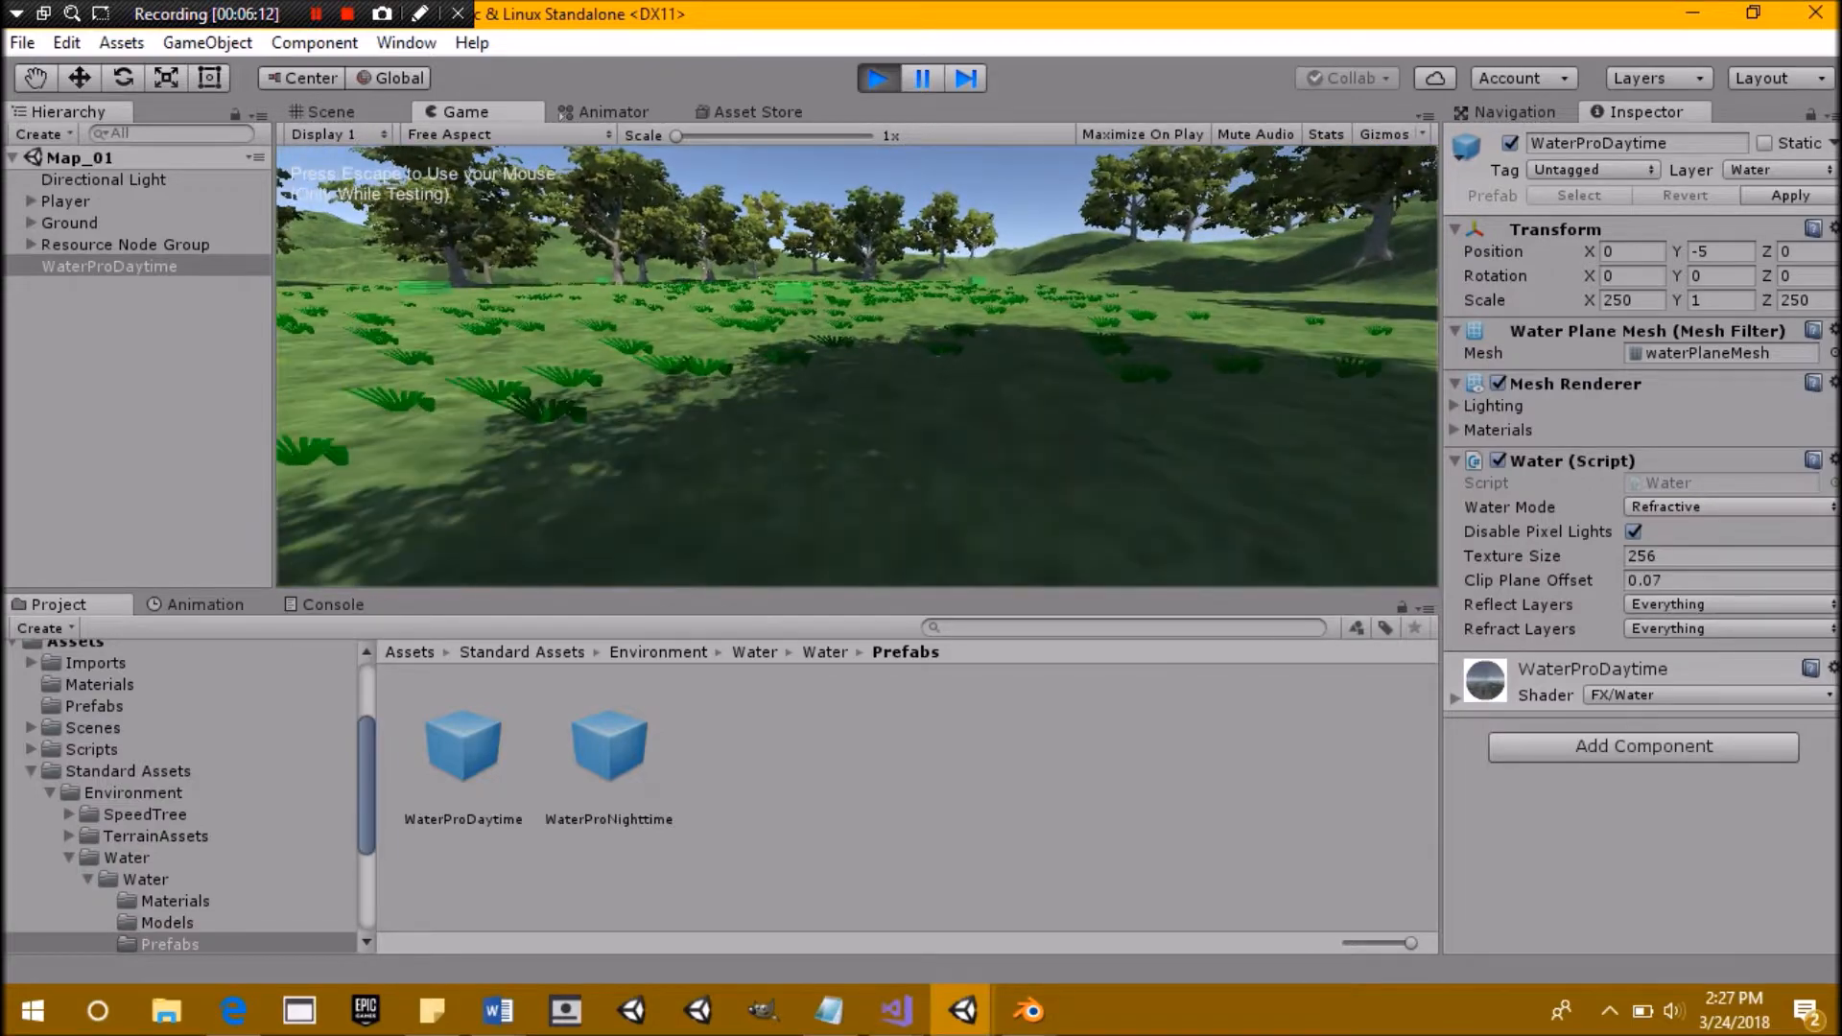
key(w)
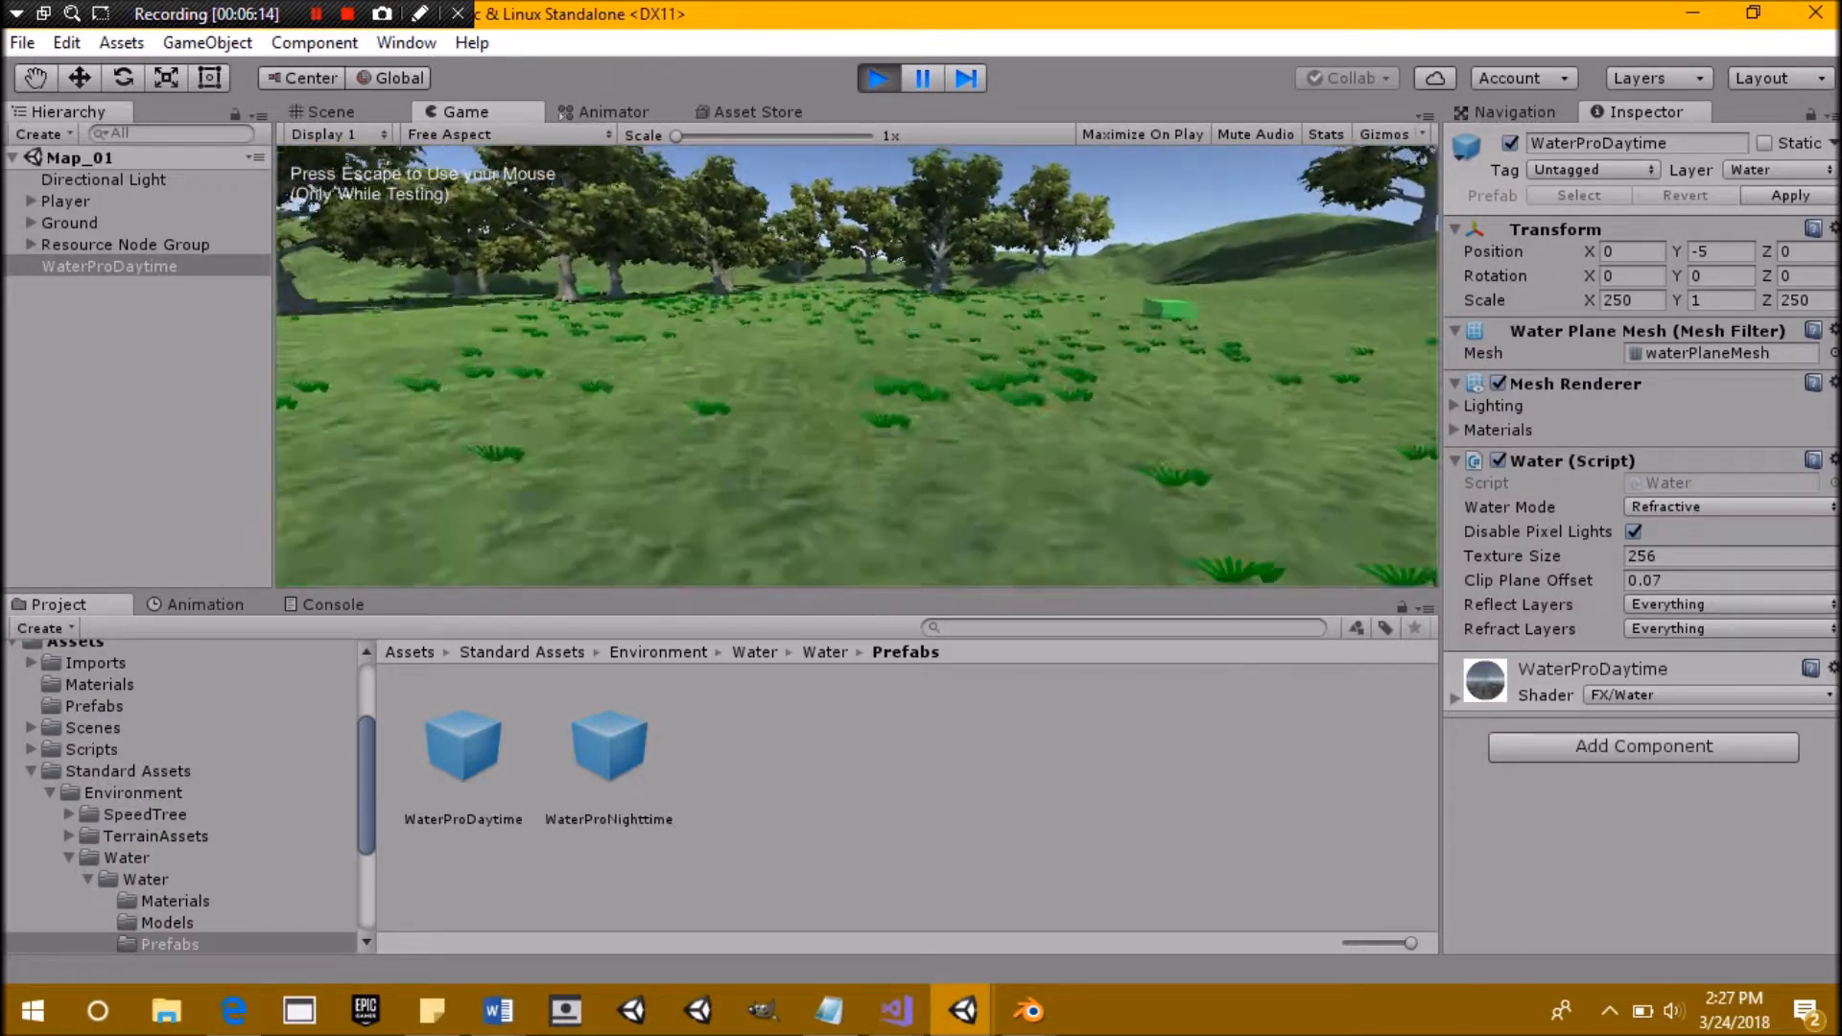
key(w)
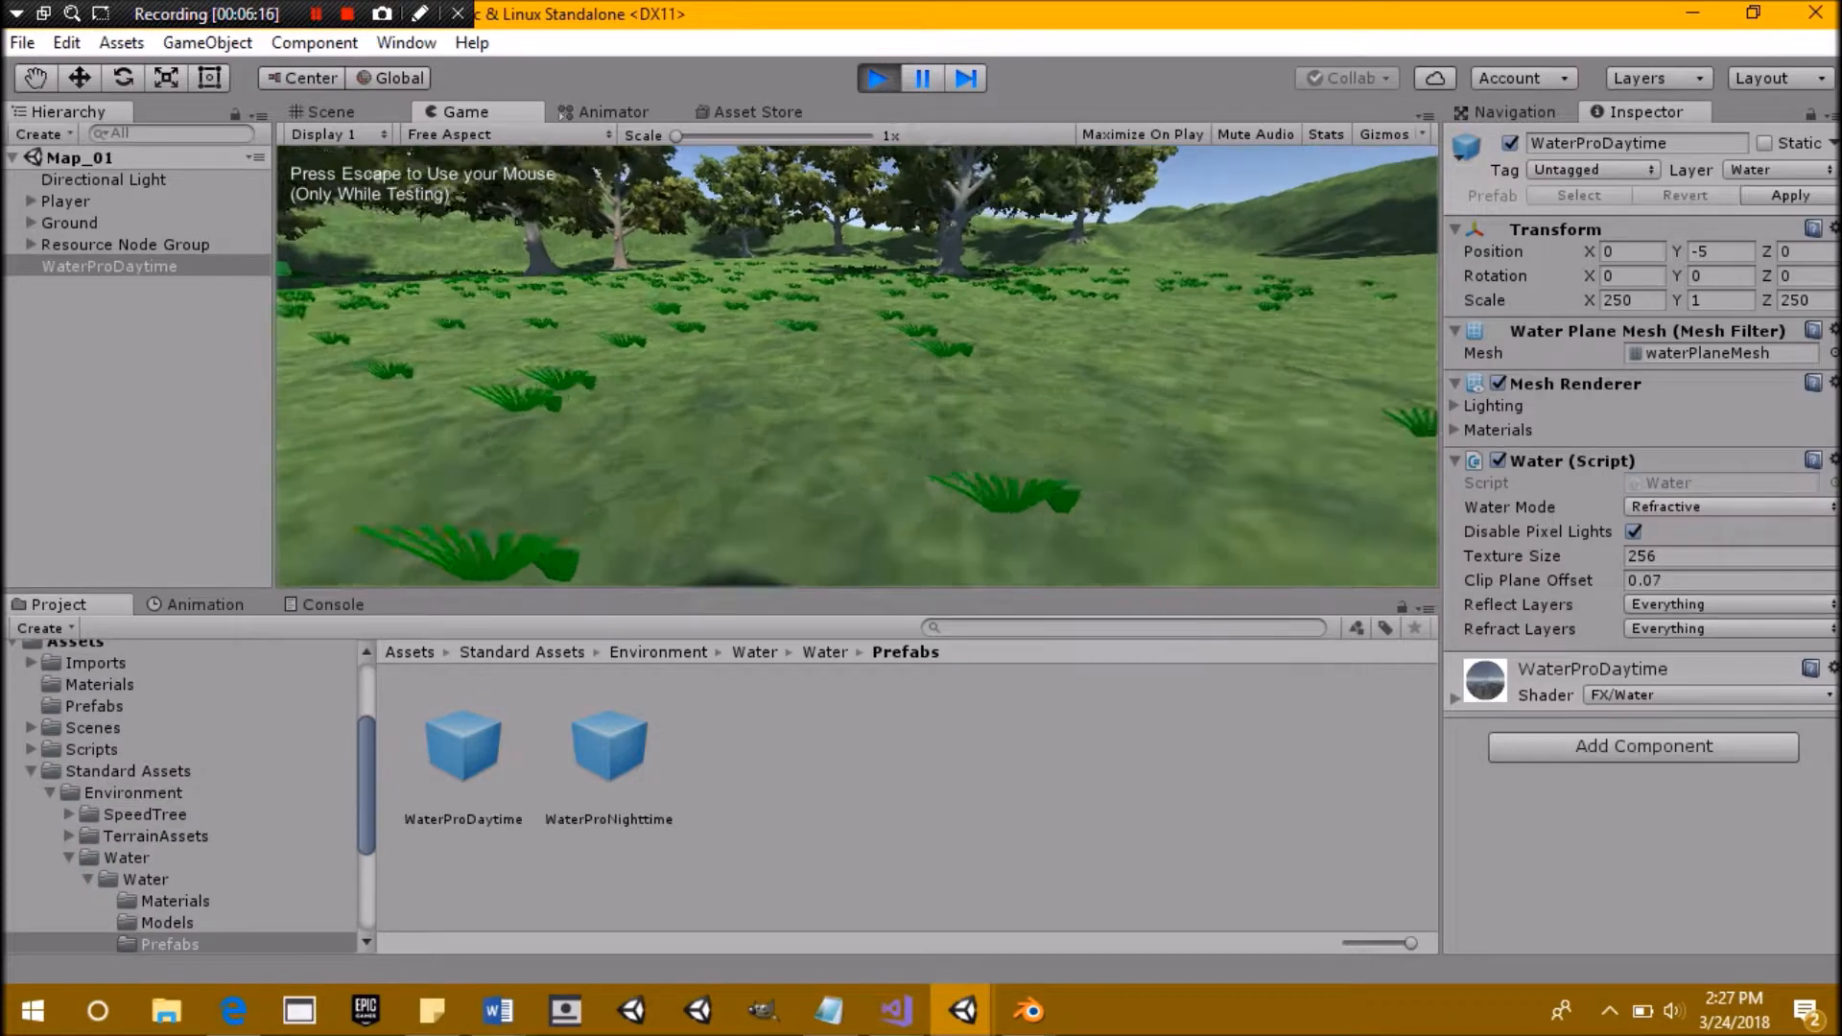
key(w)
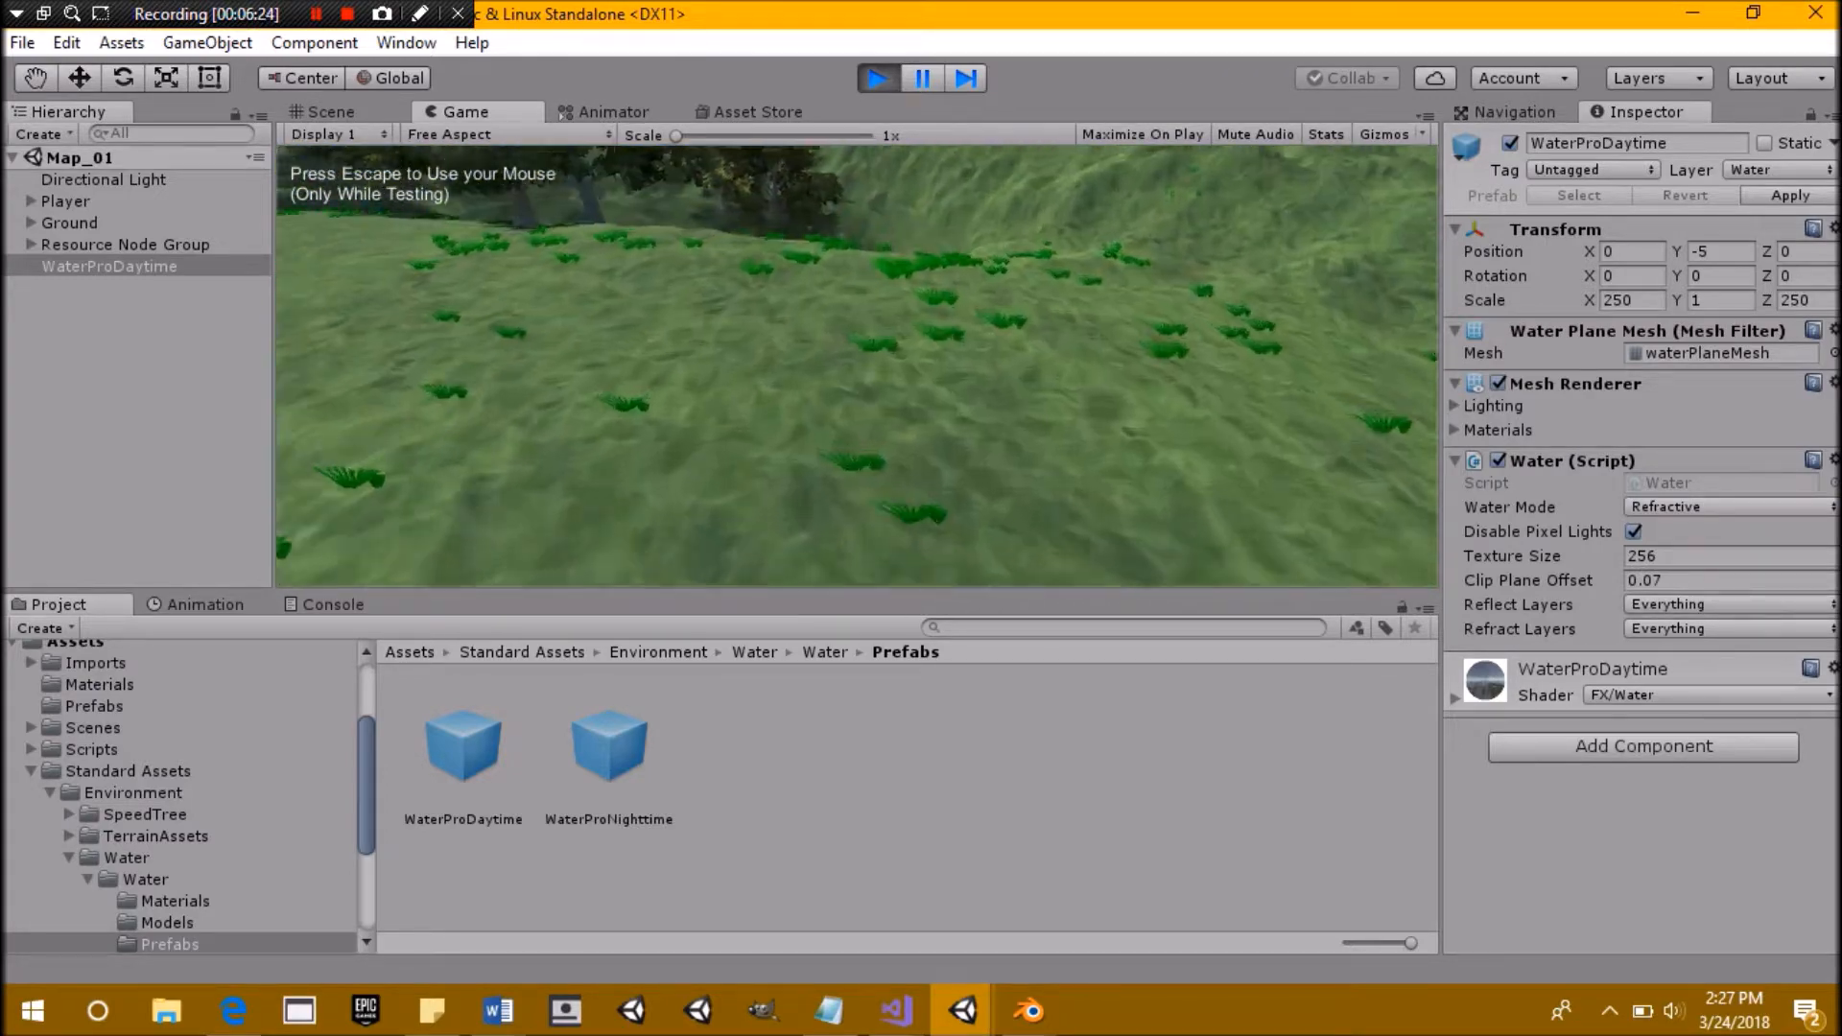
key(w)
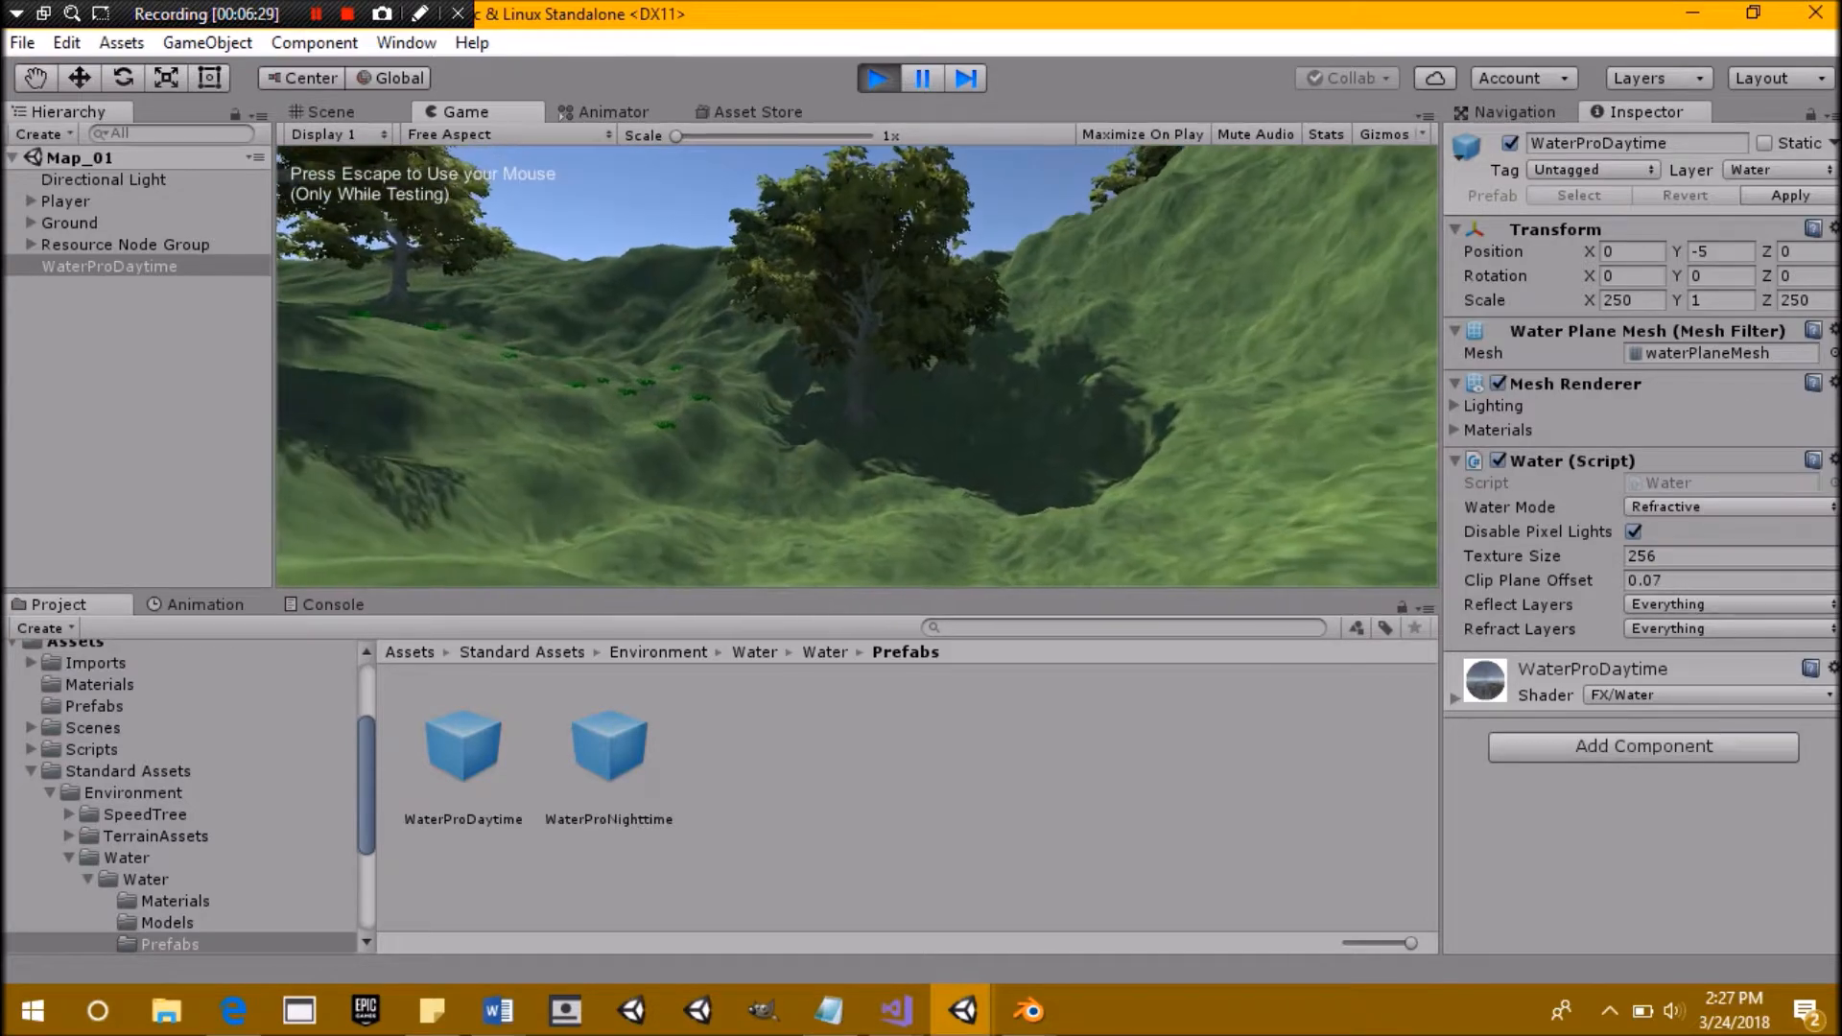
key(s)
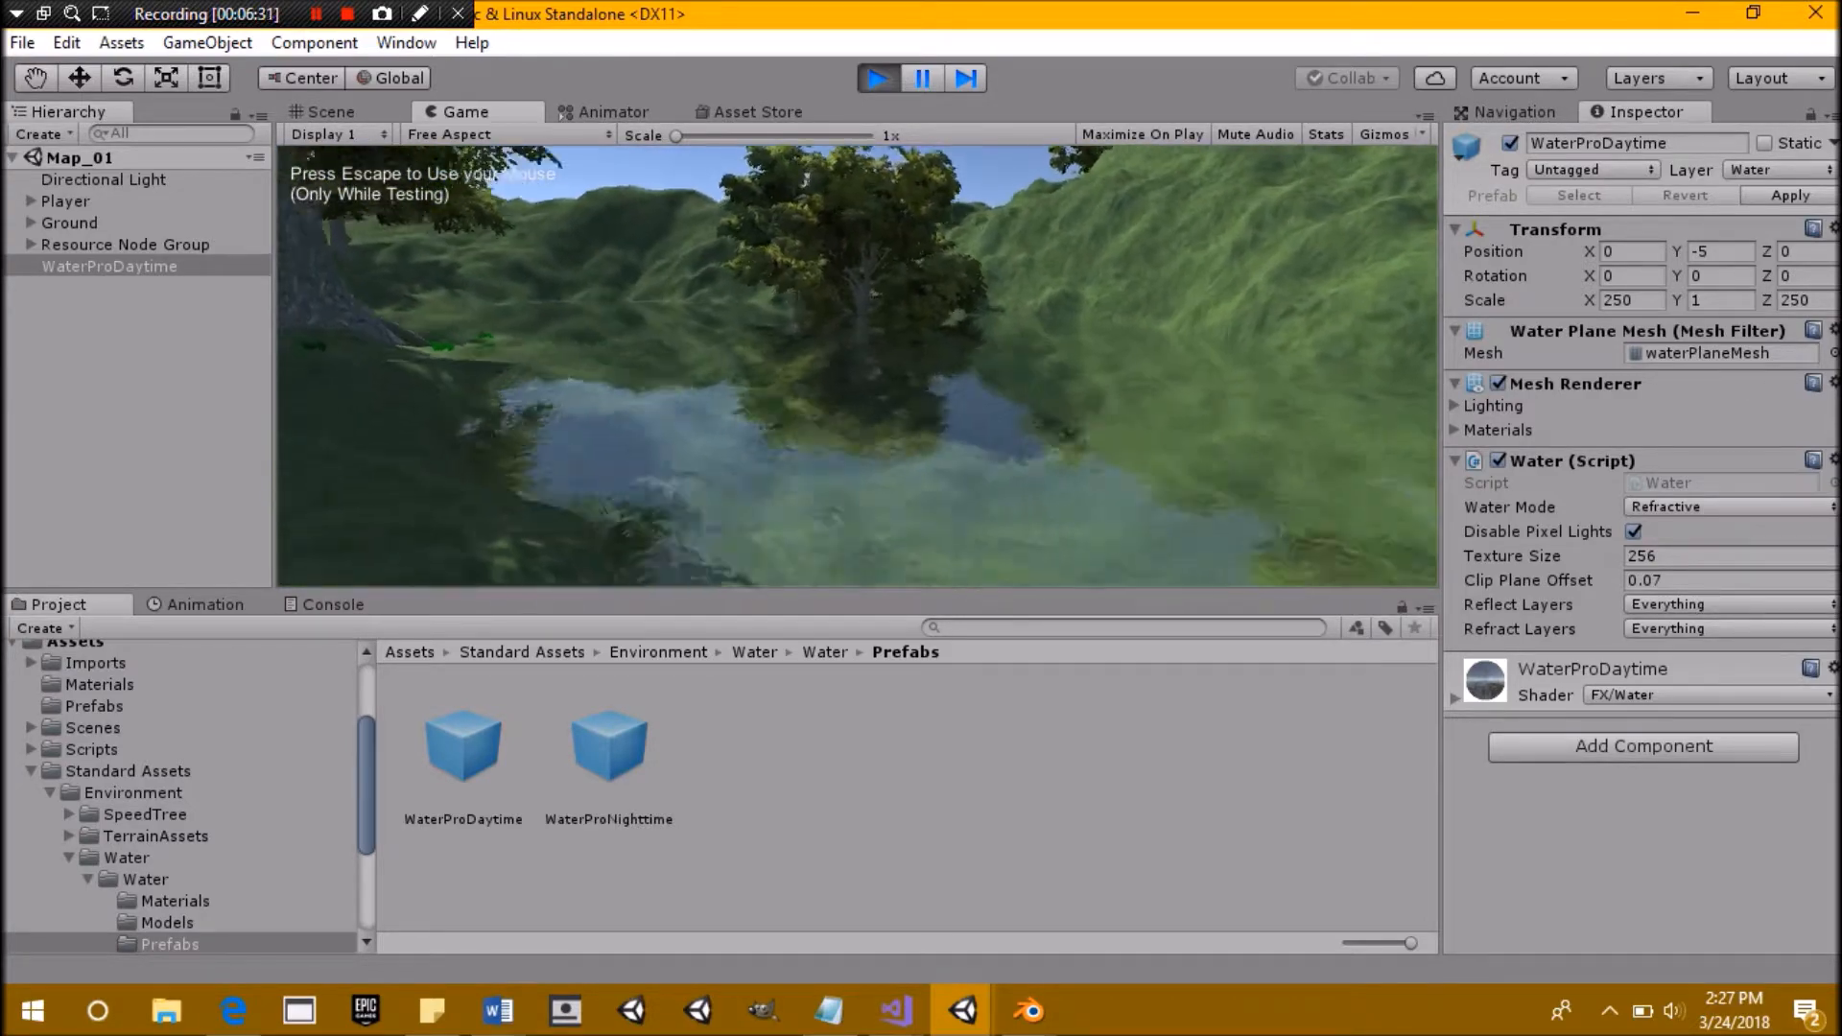
key(w)
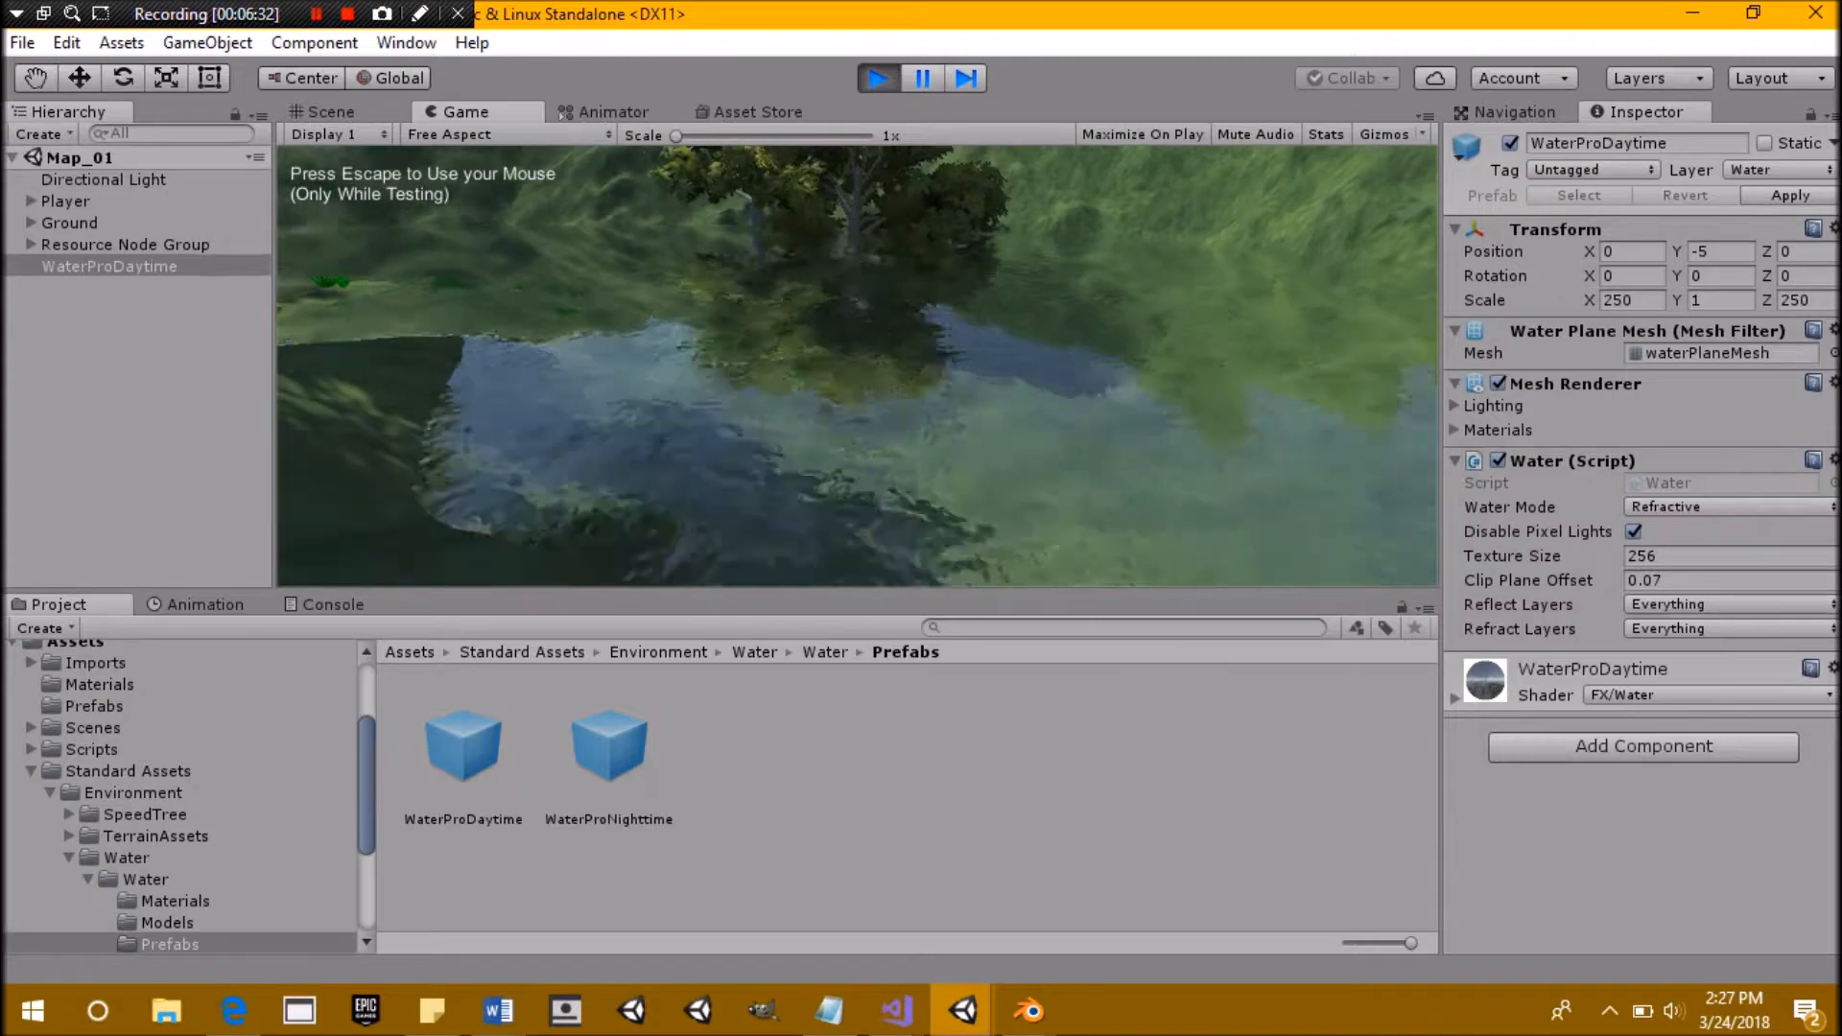
key(w)
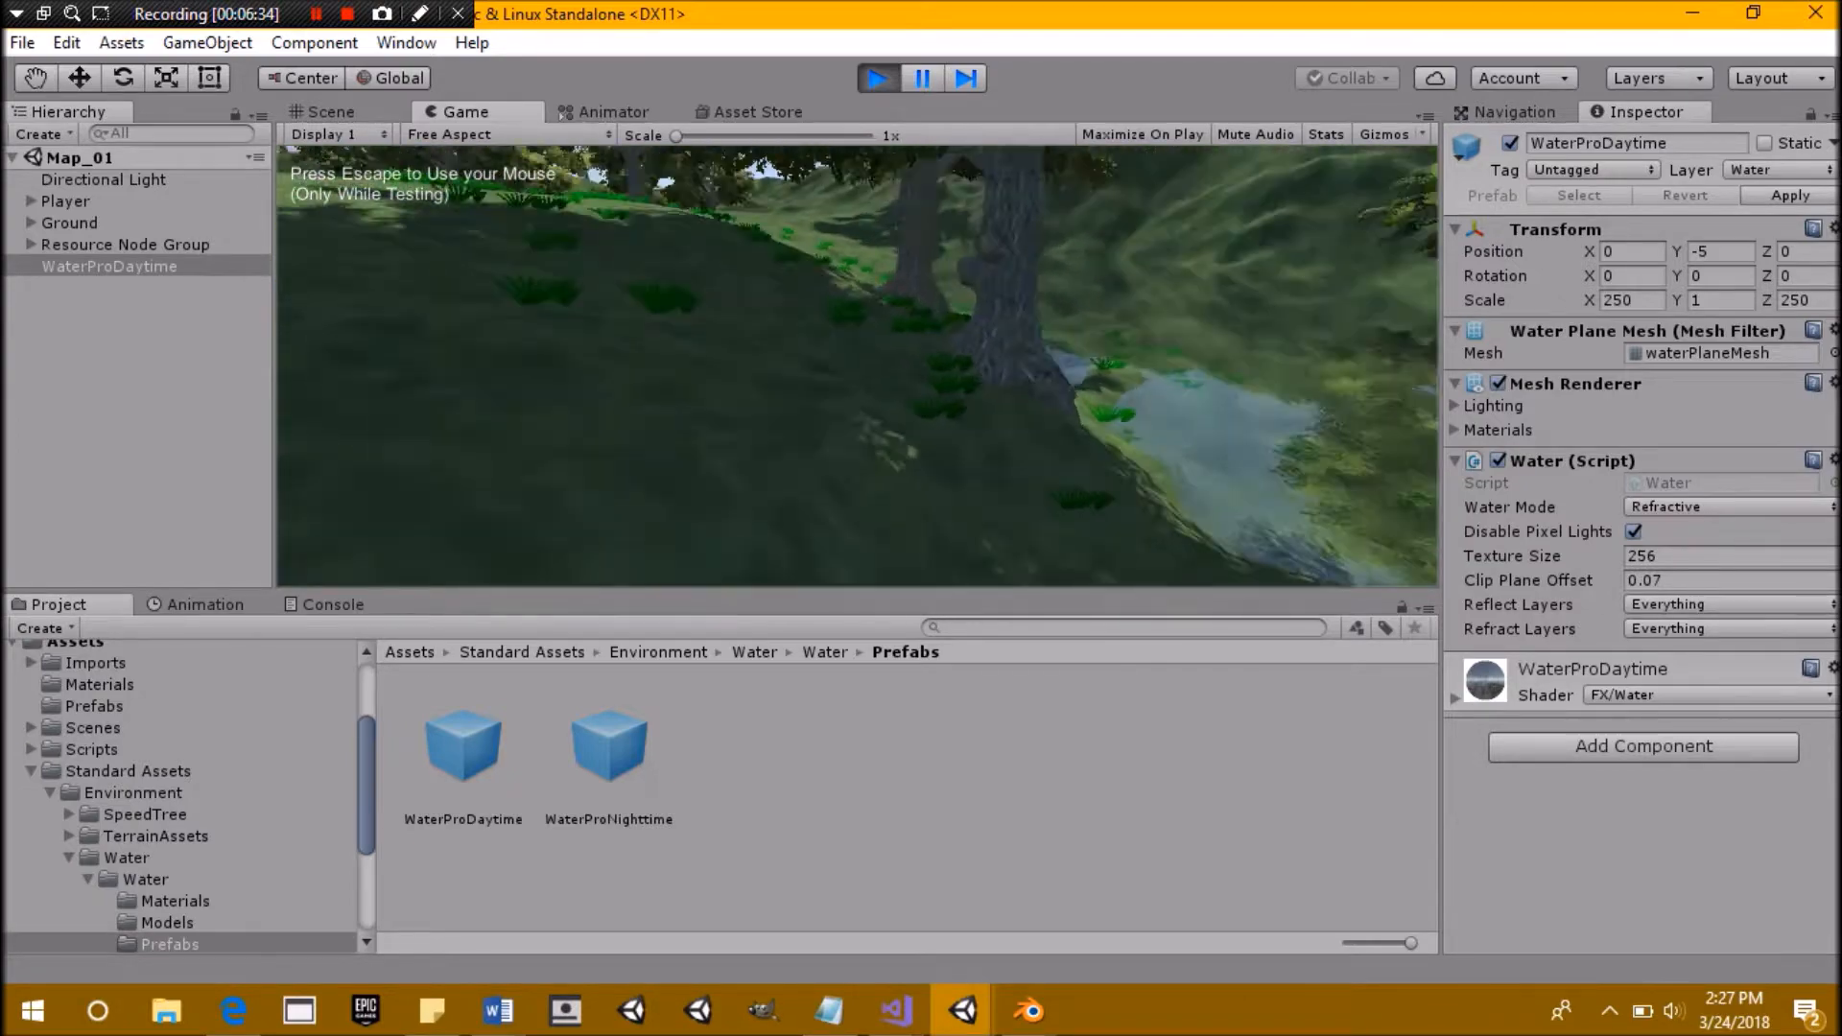
key(w)
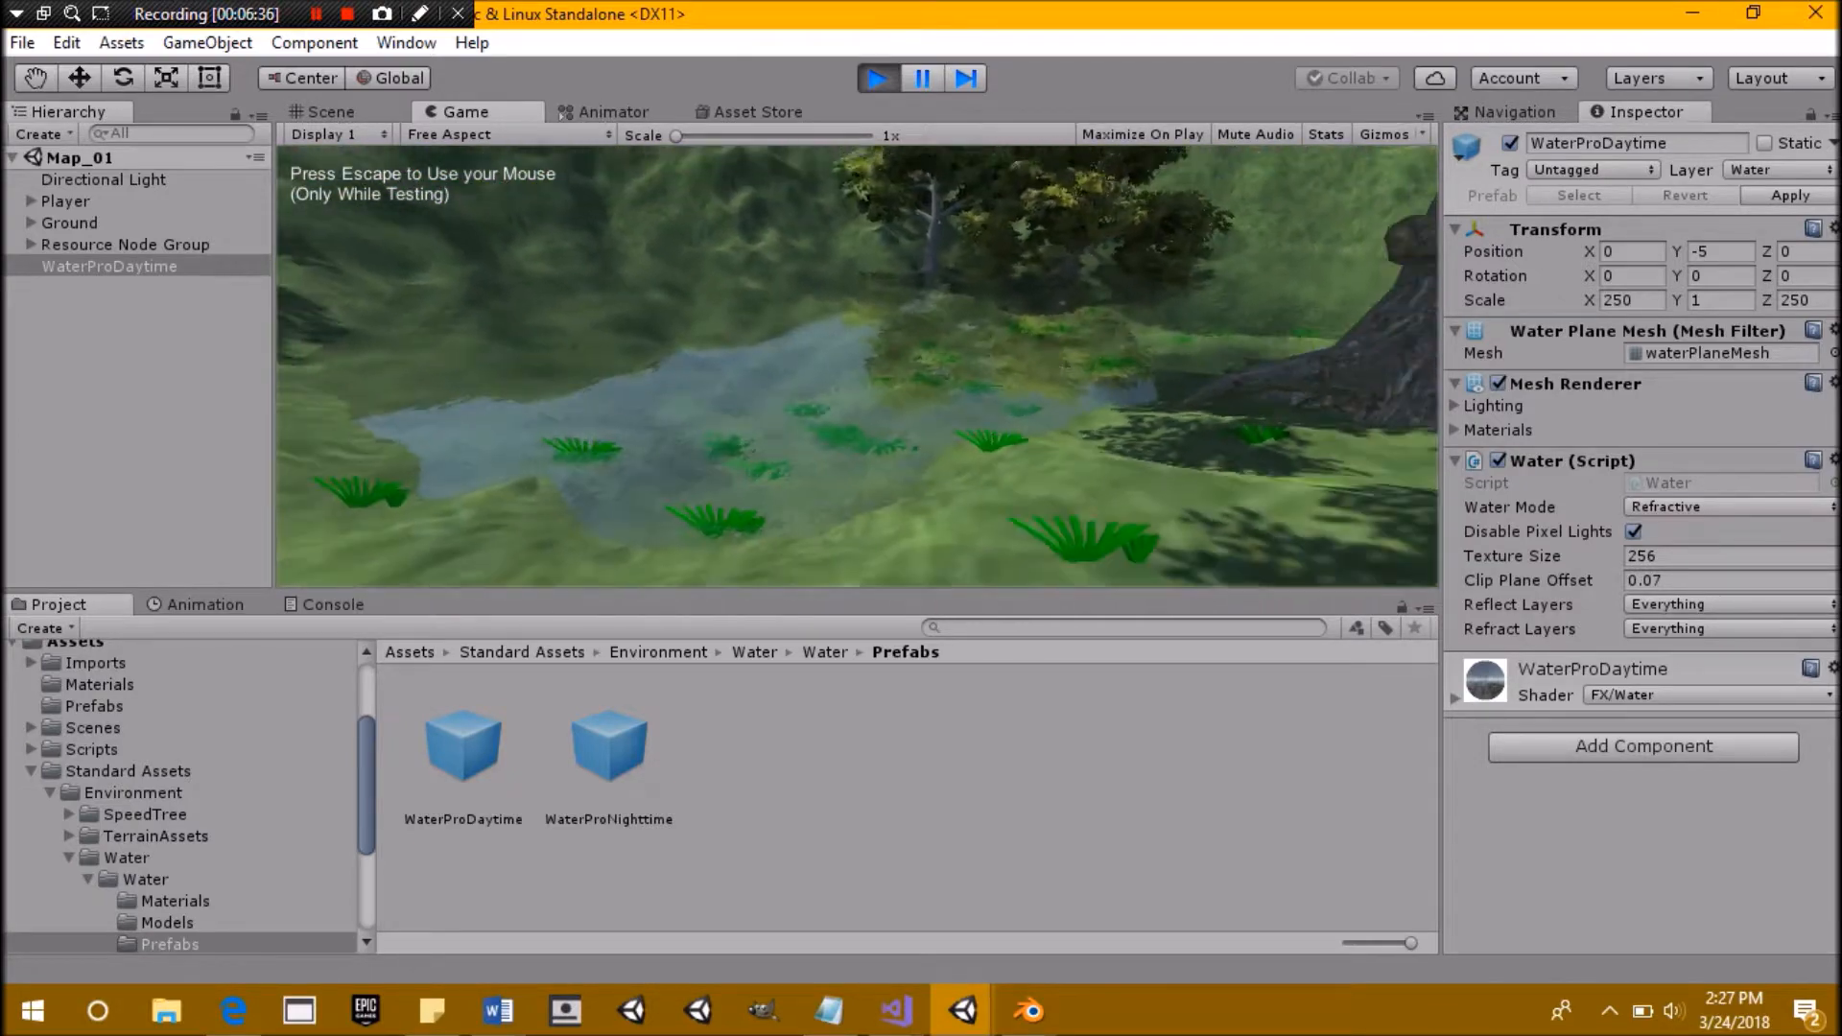
key(w)
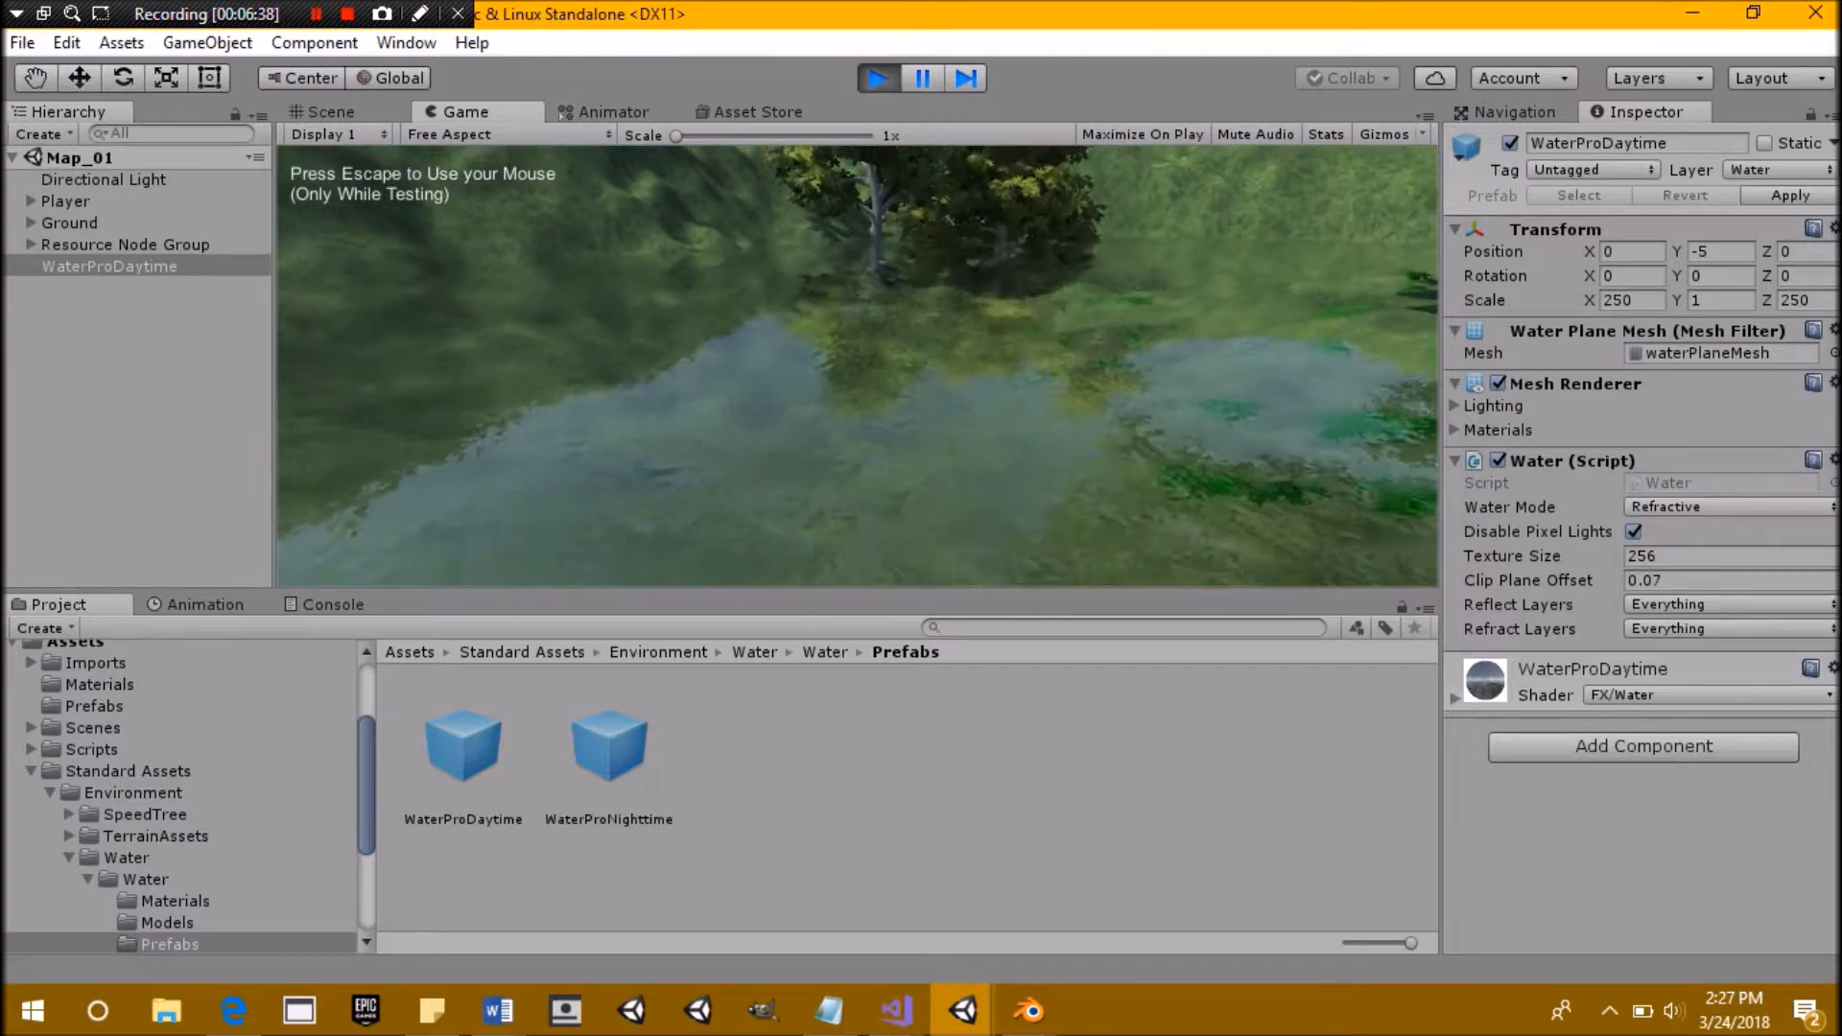
key(w)
key(space)
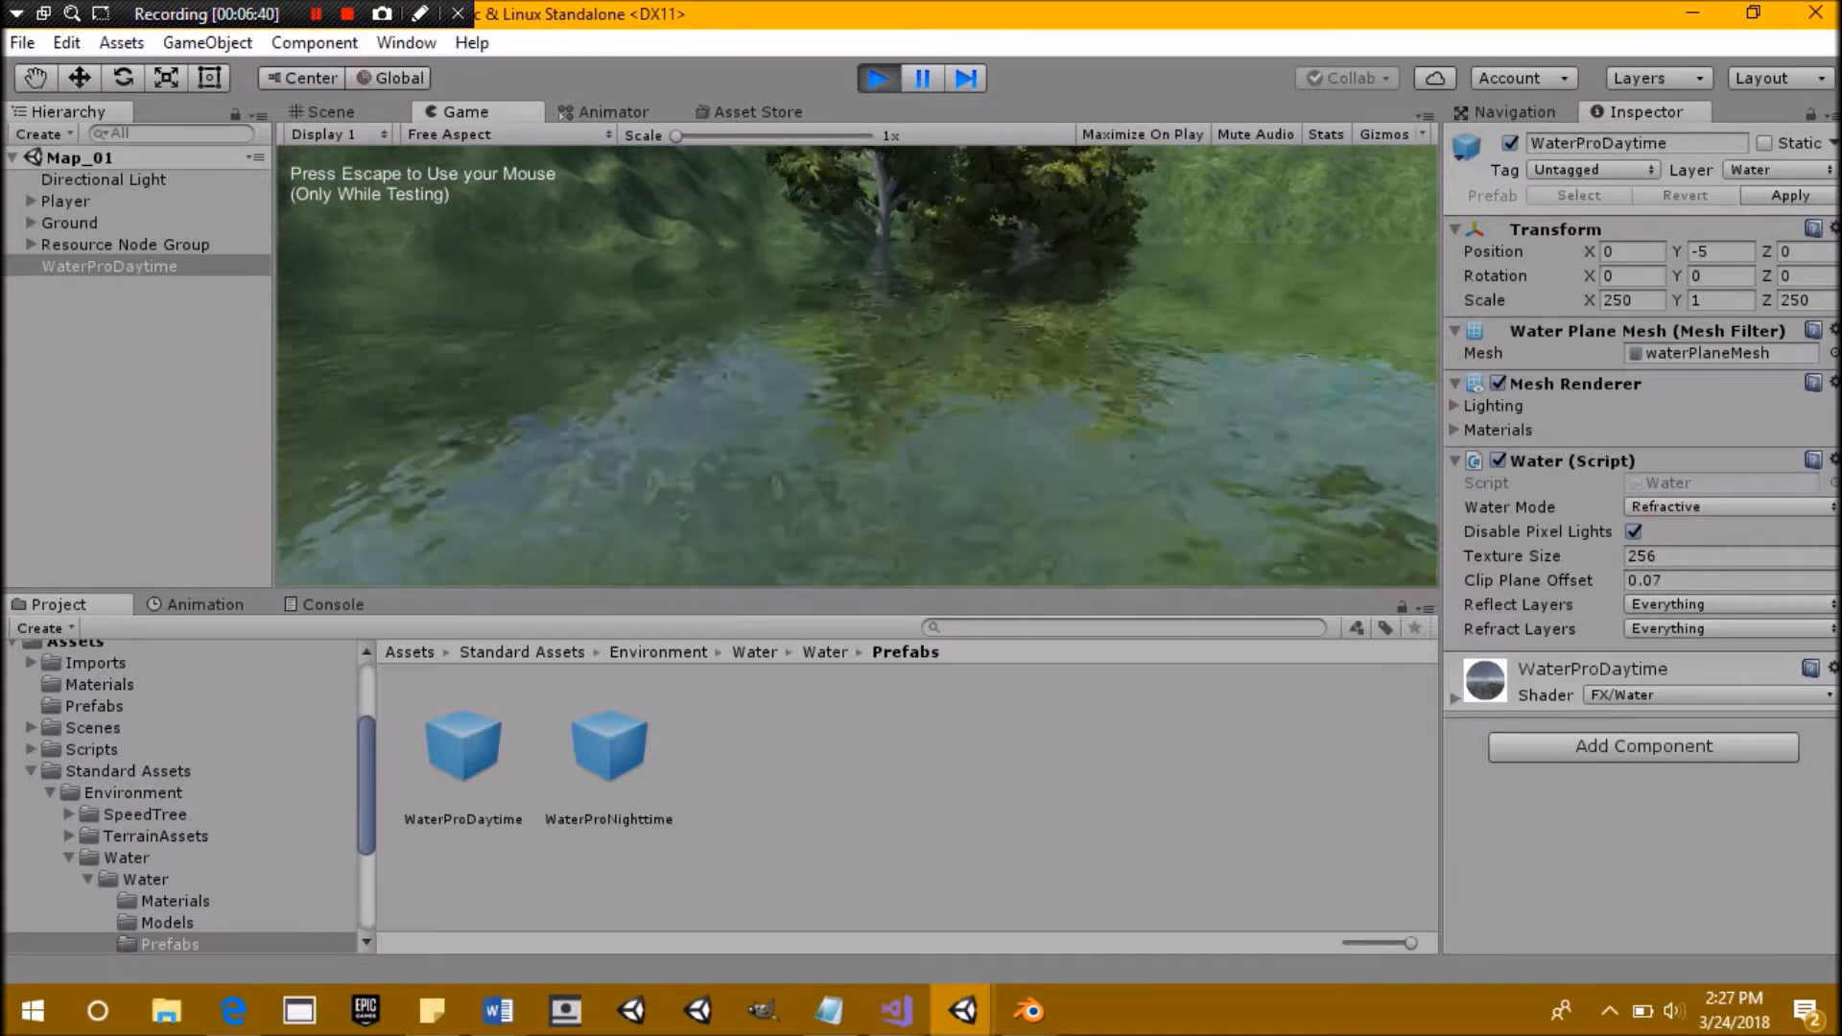
key(s)
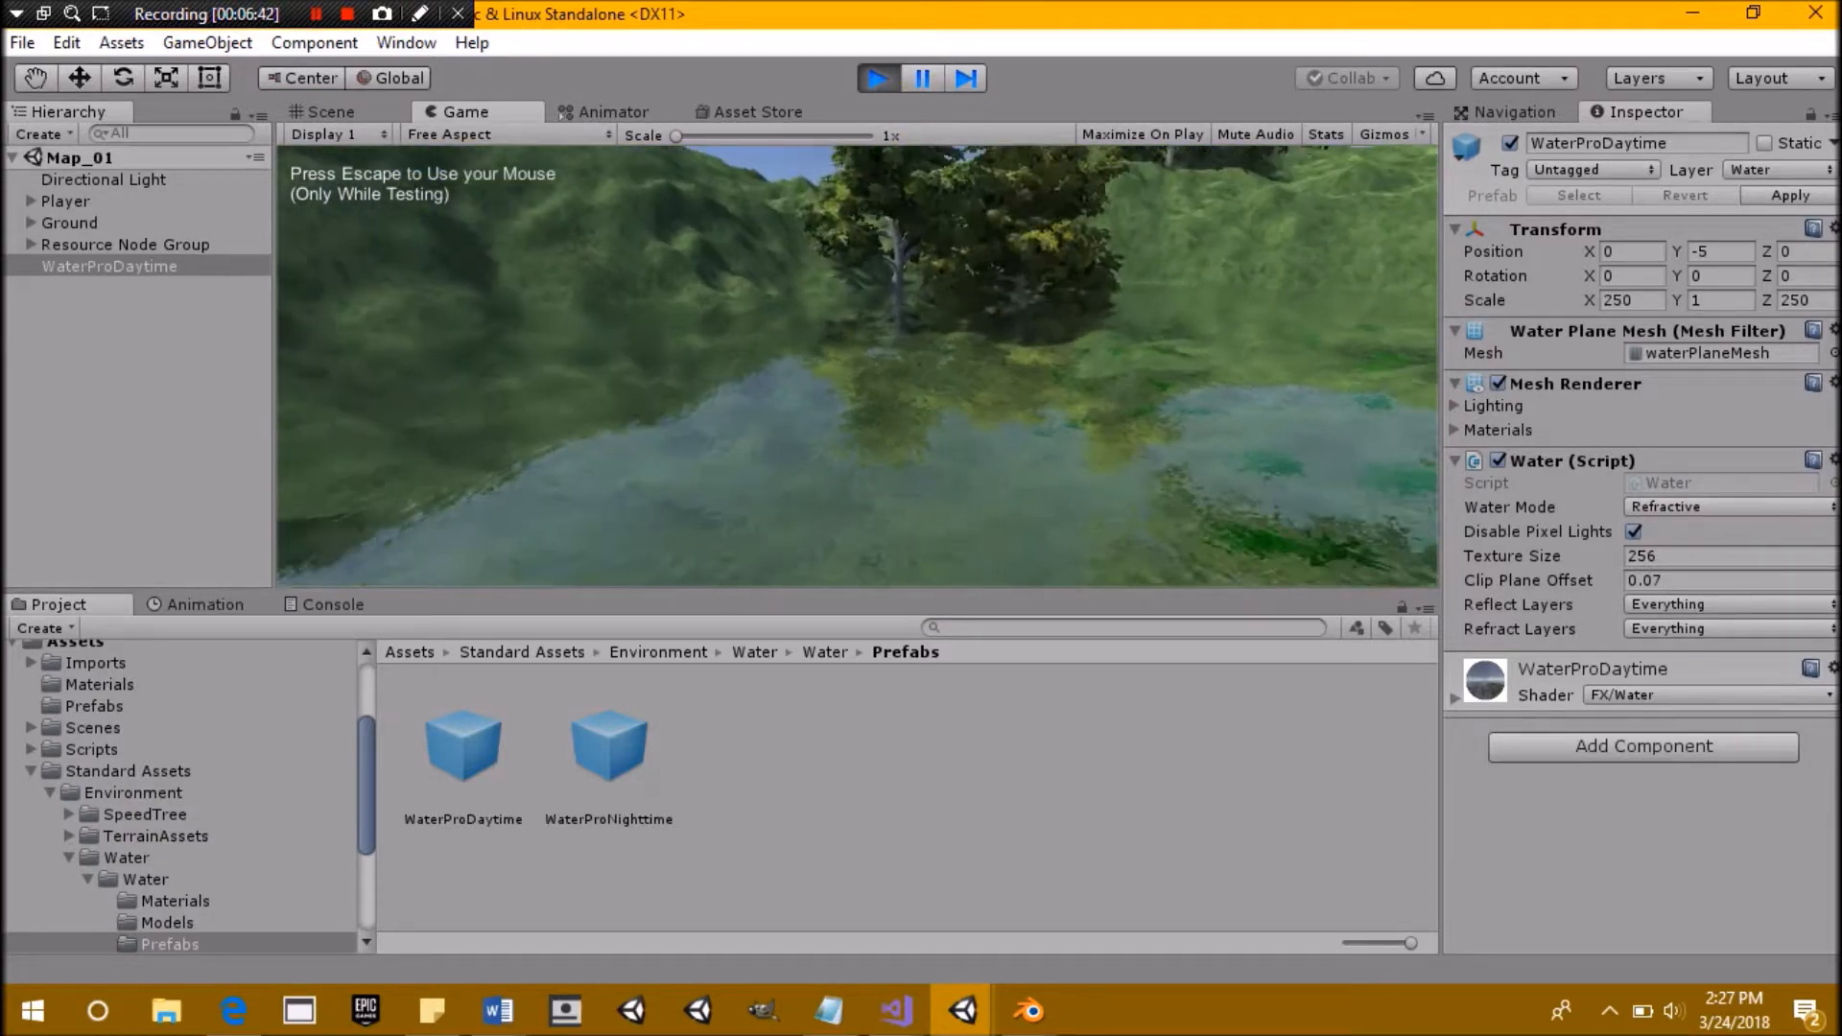
key(Escape)
click(878, 77)
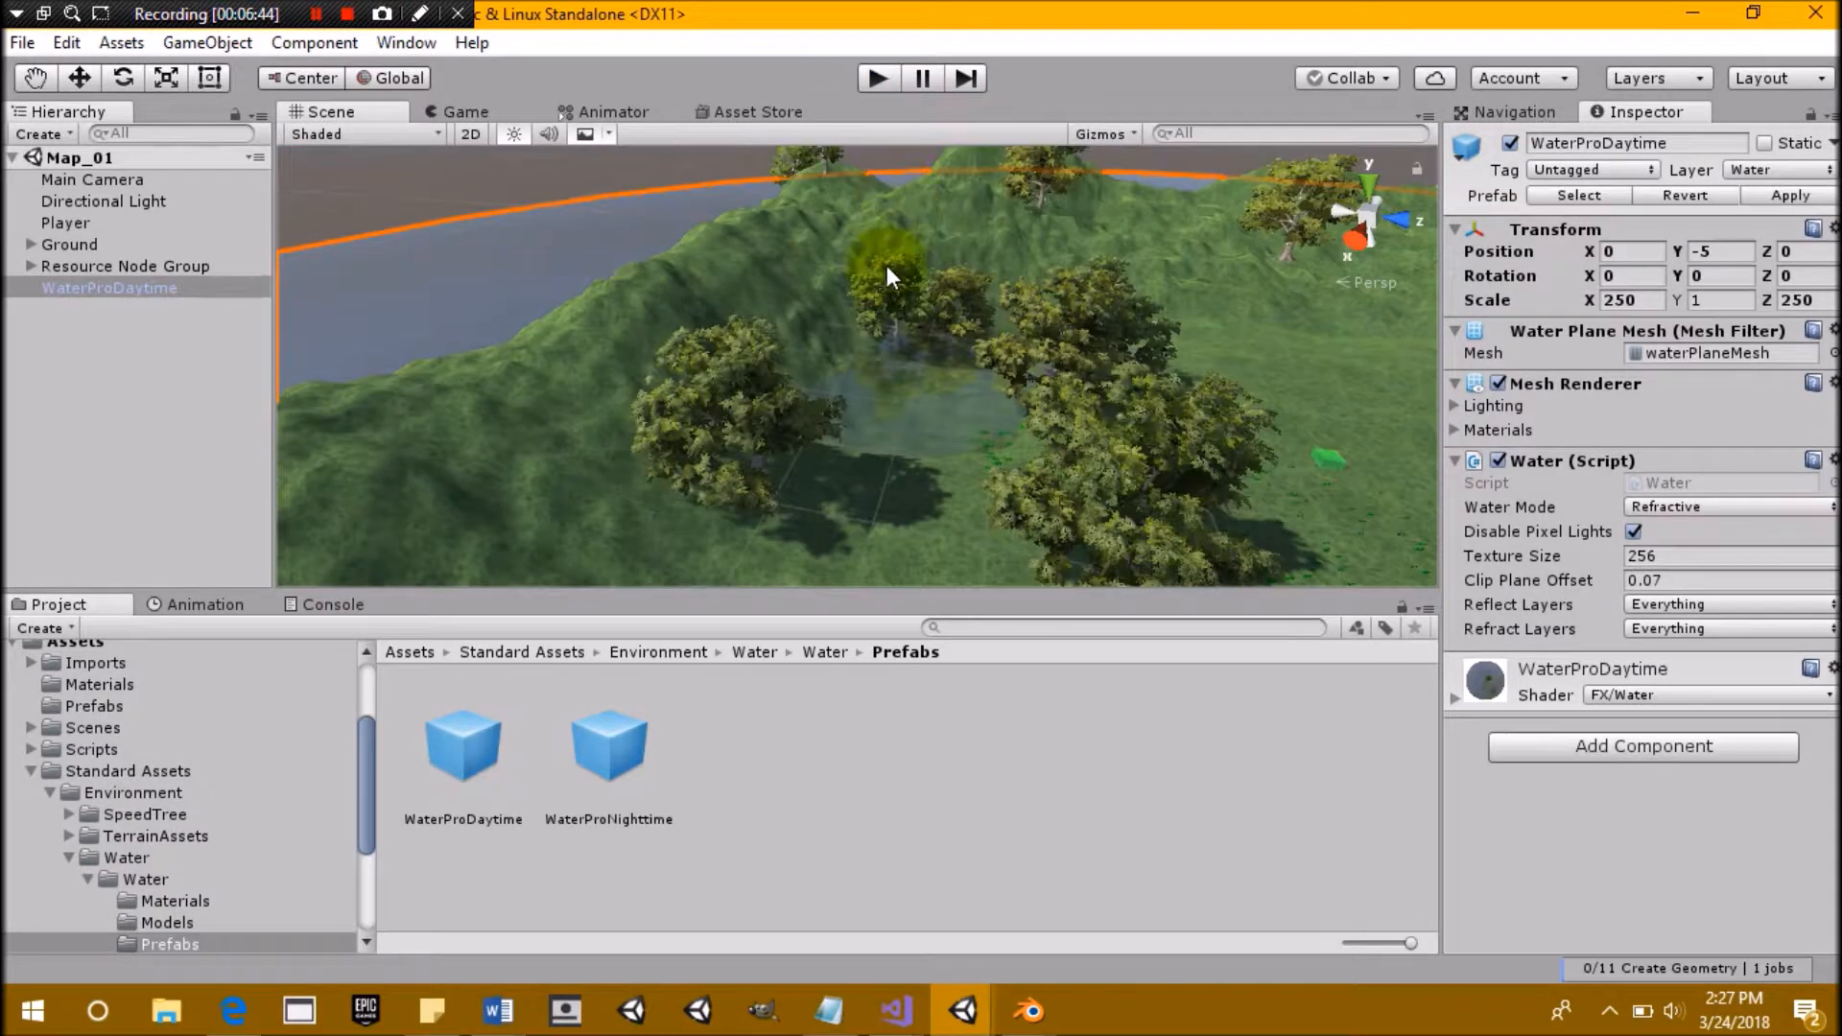
Add a 3D Plane object to the Map_01 scene and reset its transform
scroll(981, 347, up, 2)
click(106, 369)
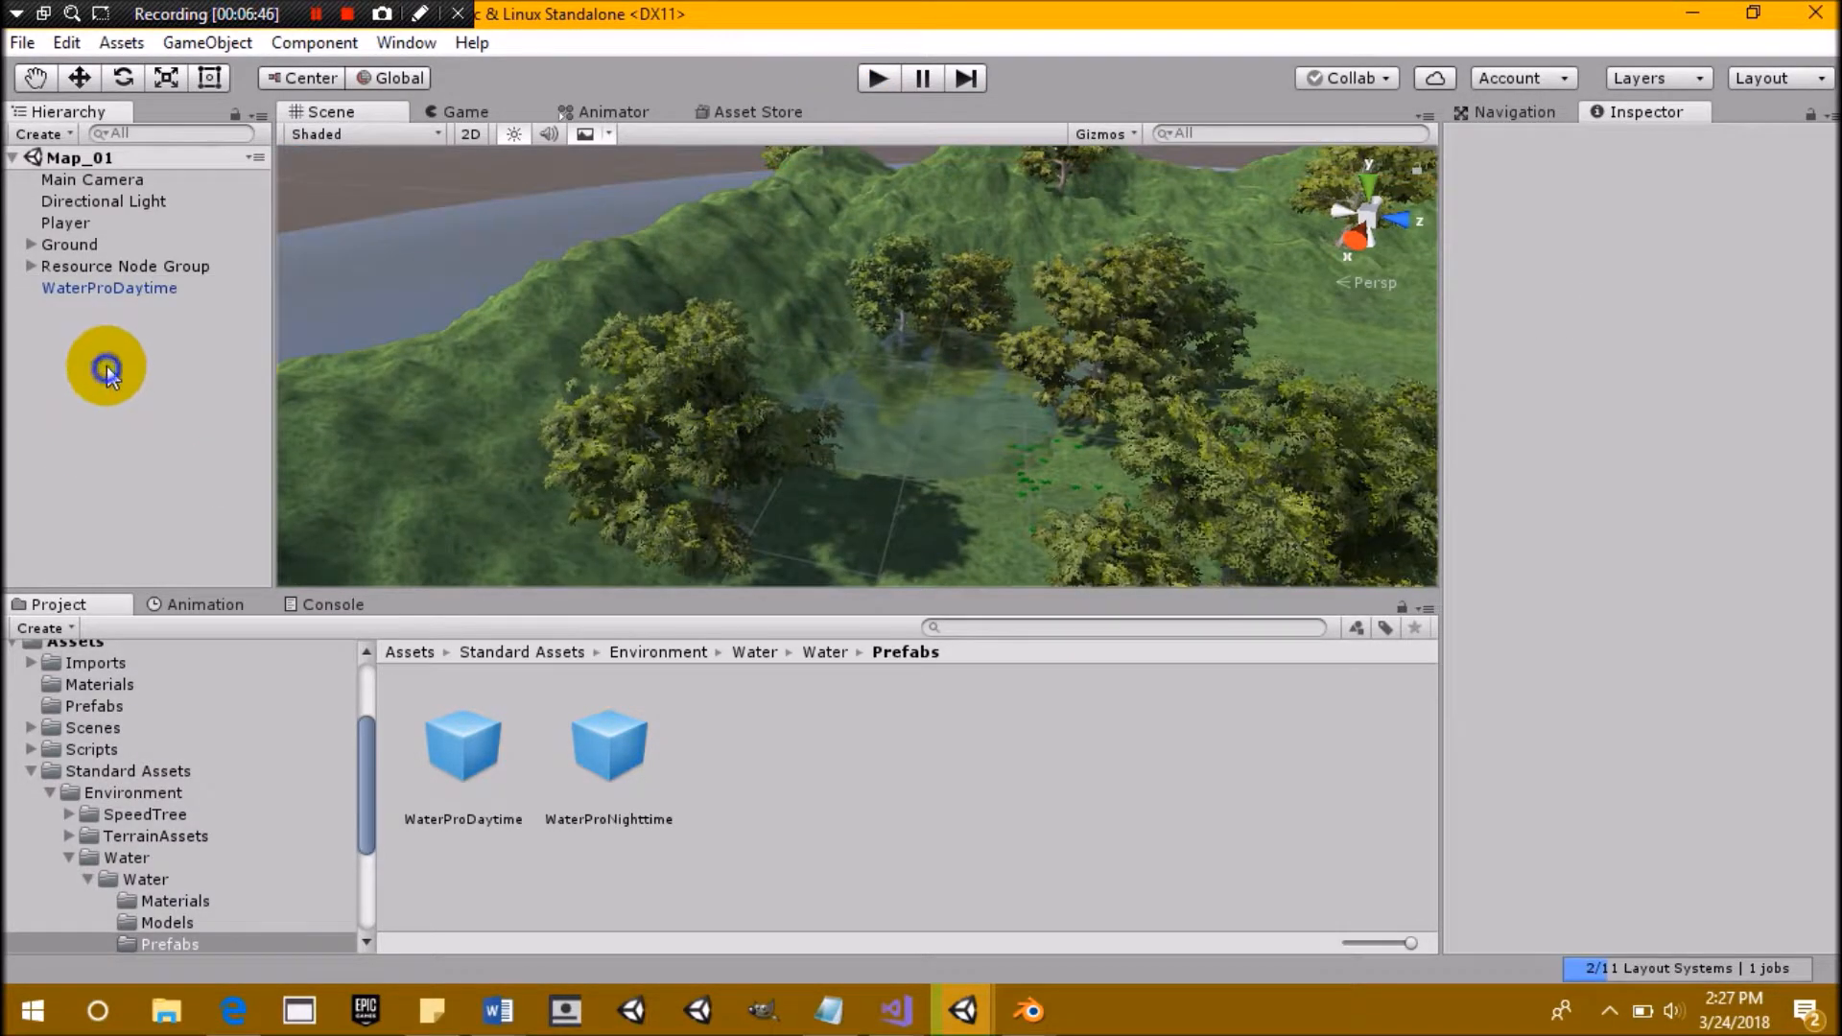
right_click(107, 370)
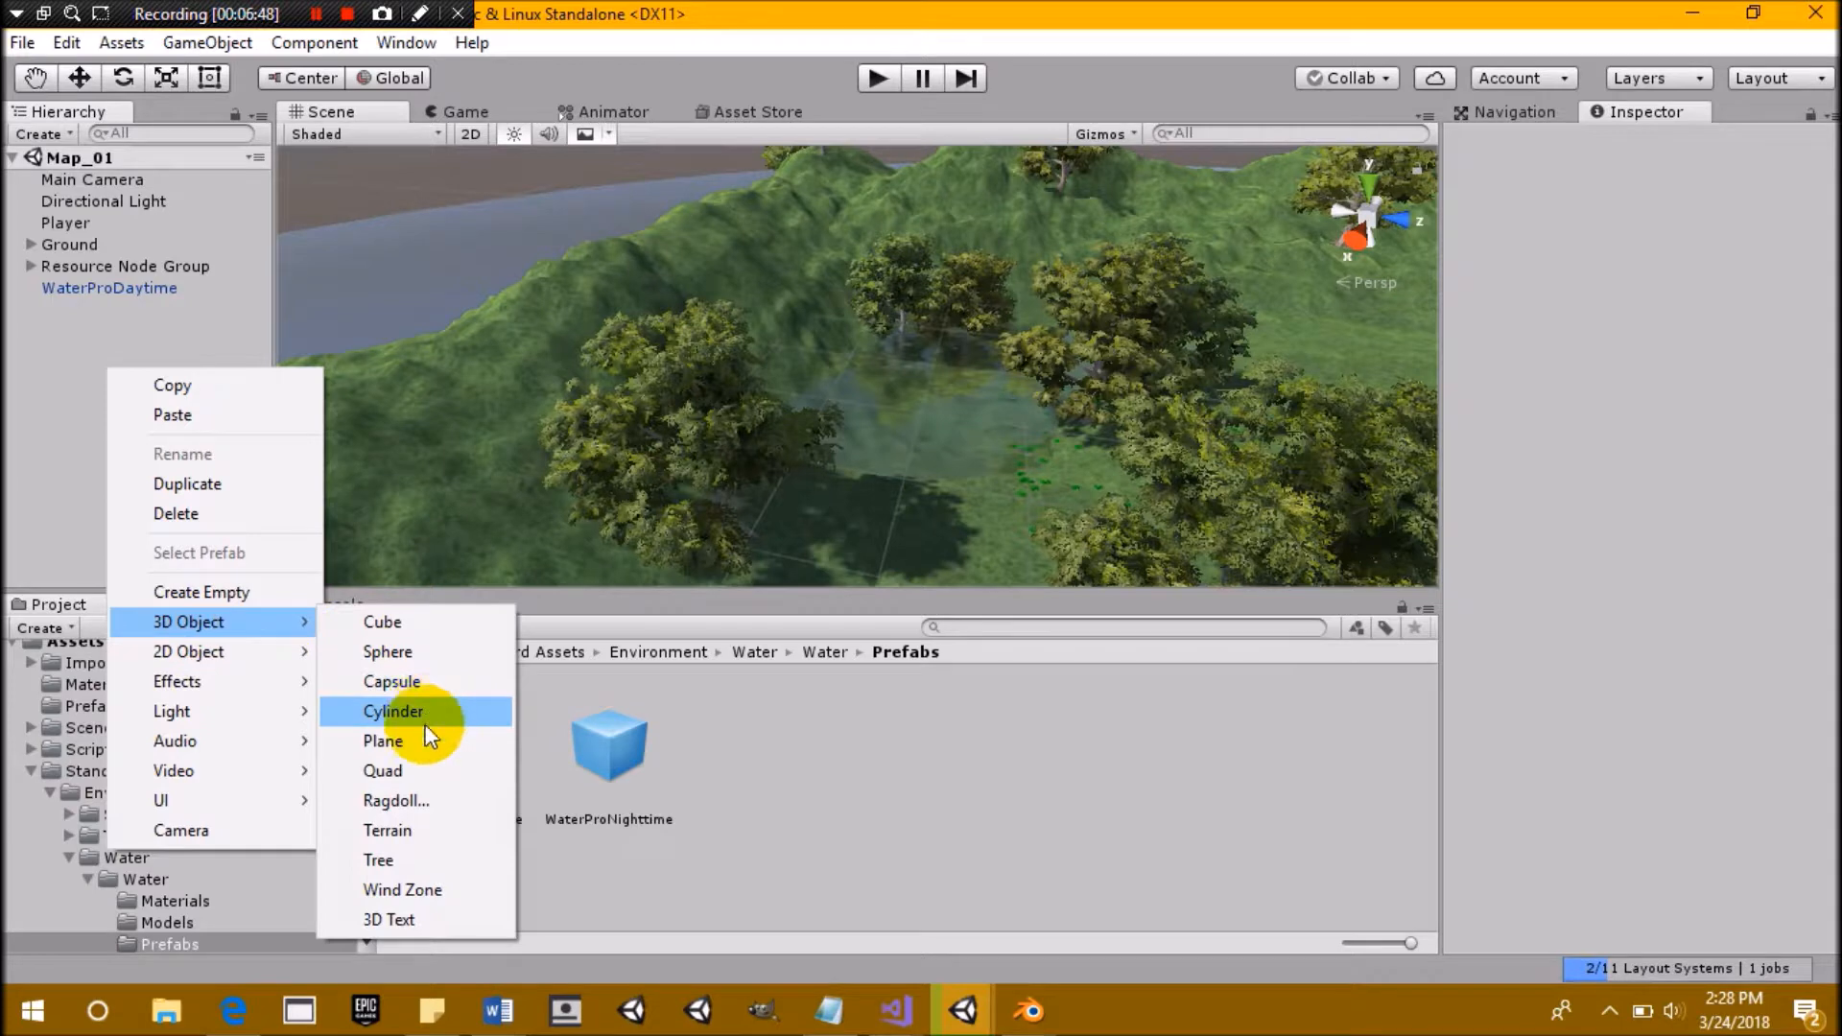
click(418, 742)
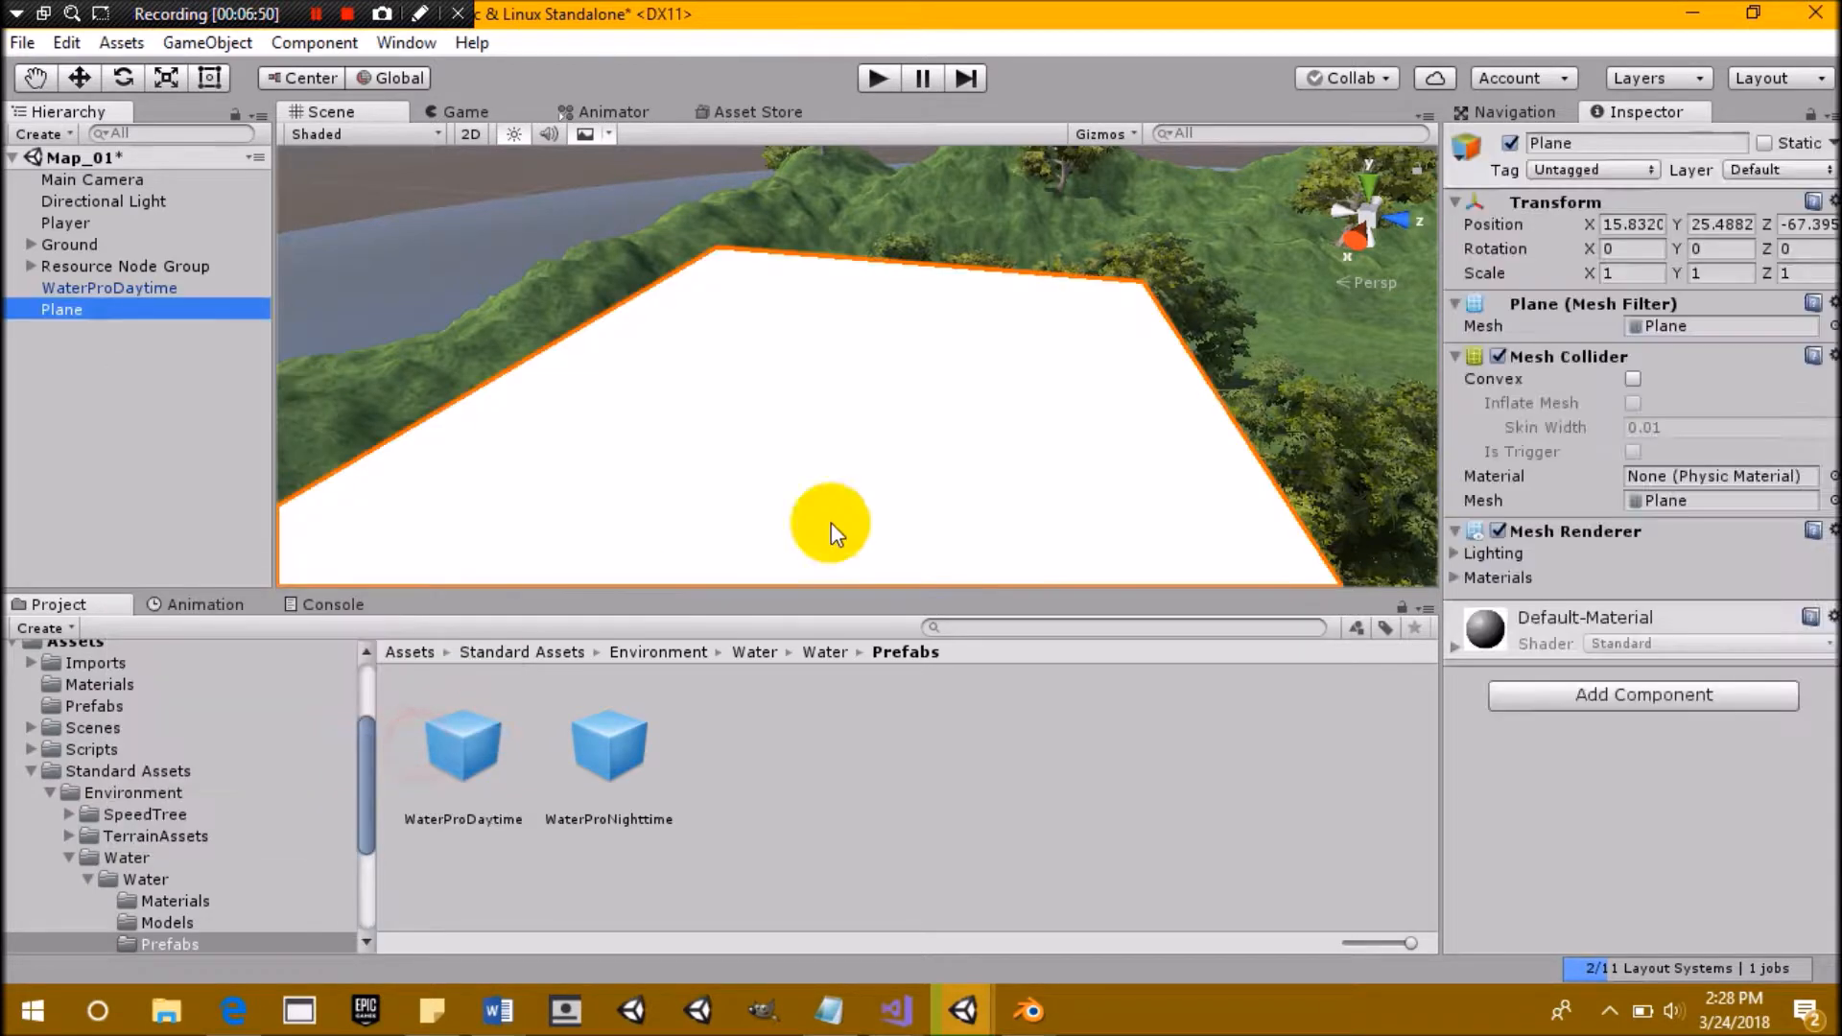
click(1834, 202)
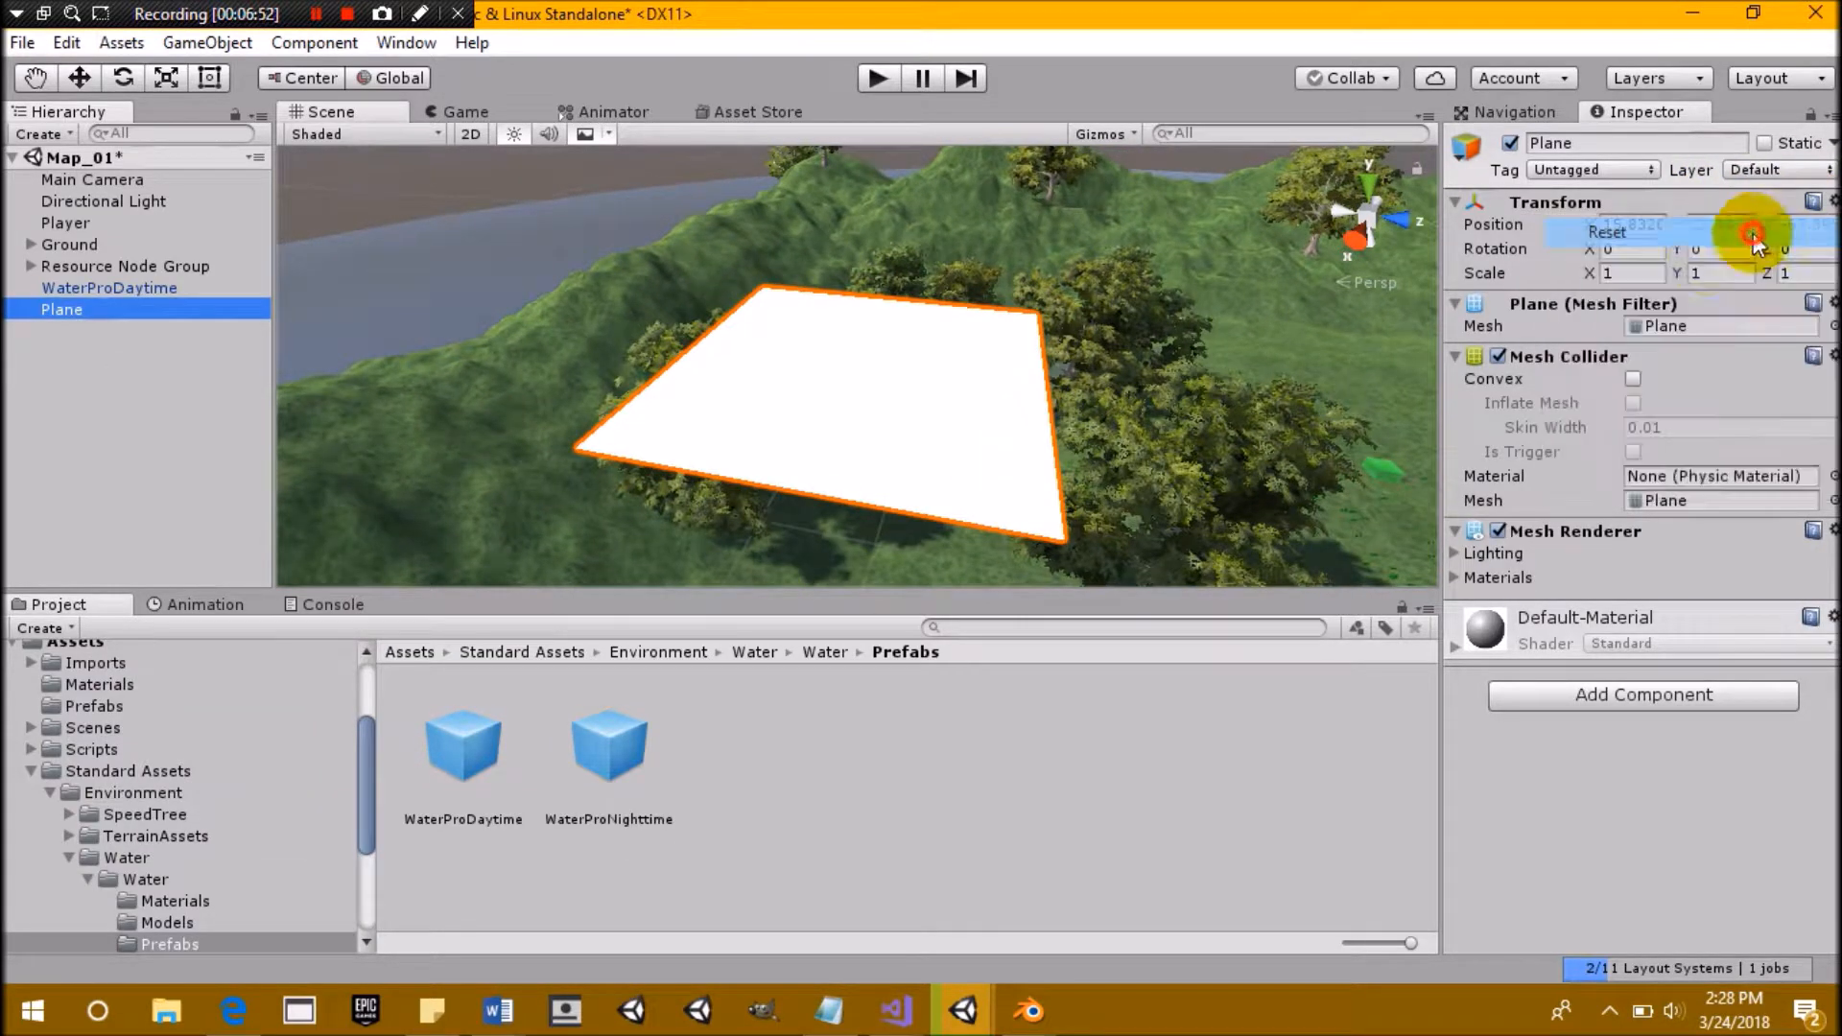
click(1608, 230)
Move the plane over the pond to about X -26.8, Z -71 and lower it to about Y -5.1
scroll(1090, 348, up, 5)
scroll(1101, 347, down, 2)
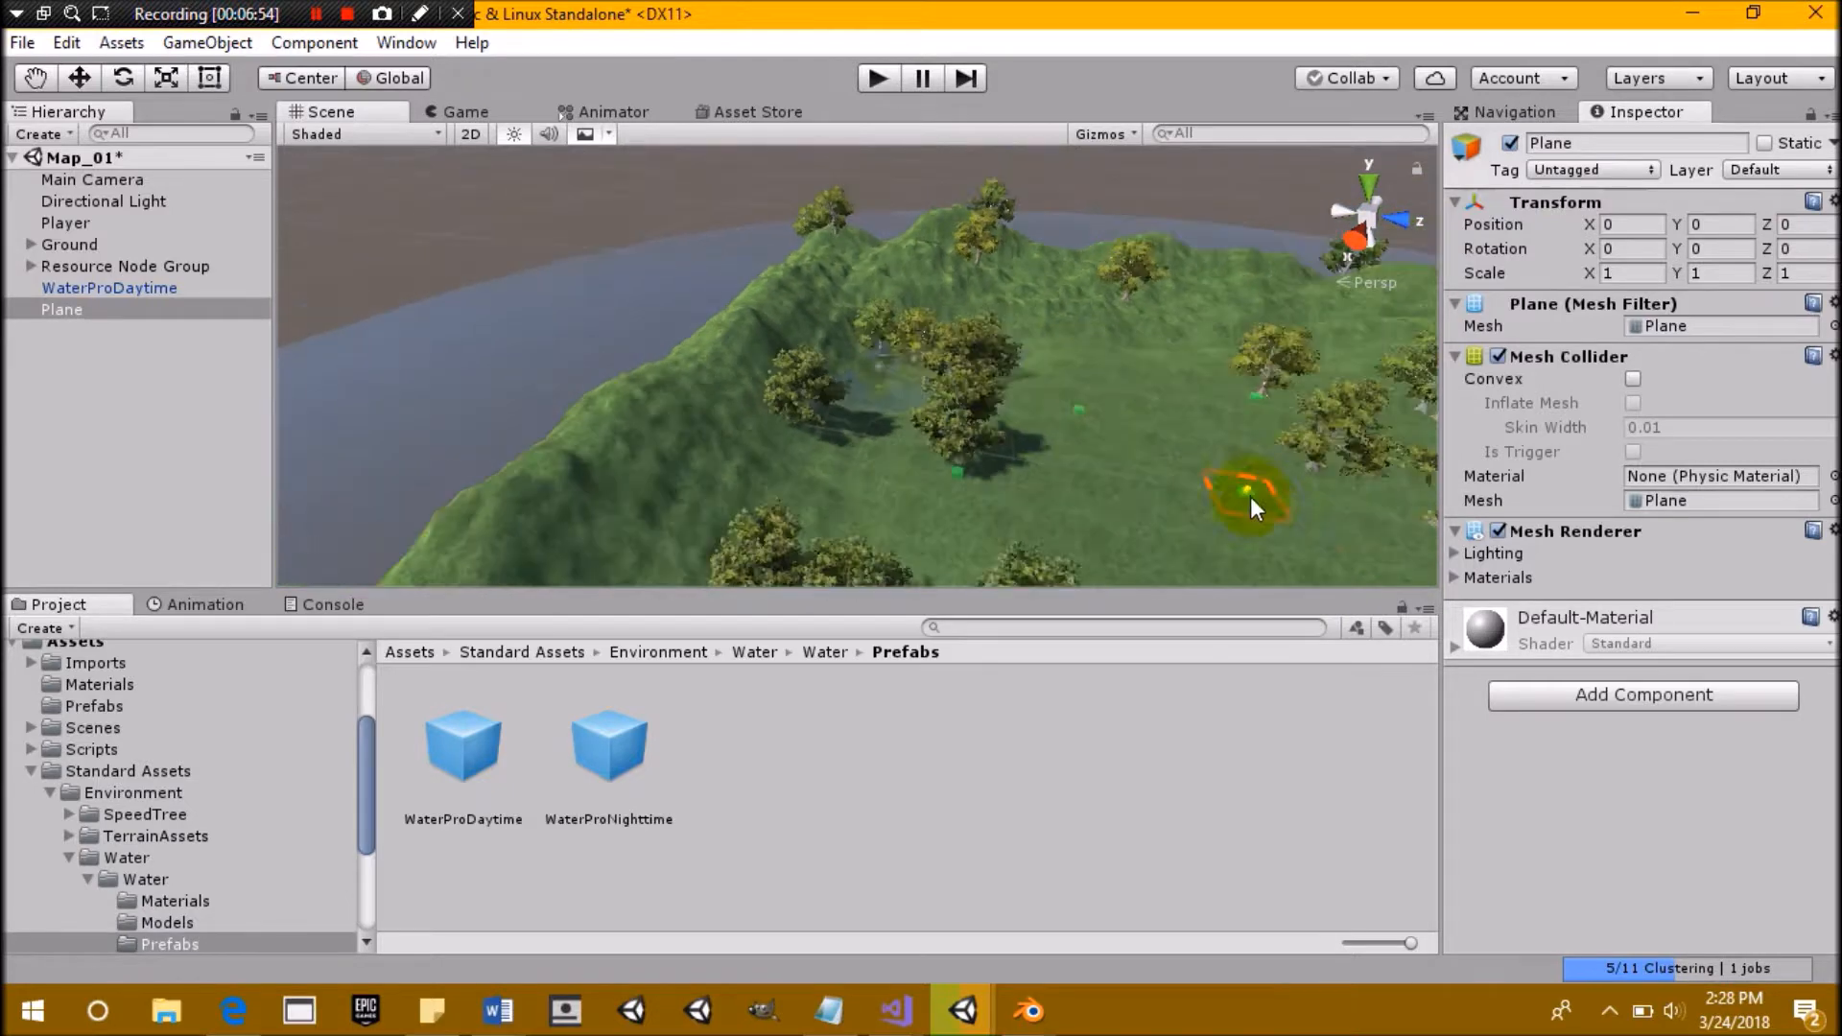
key(w)
drag(1082, 520, 861, 455)
scroll(910, 420, up, 4)
scroll(921, 336, up, 2)
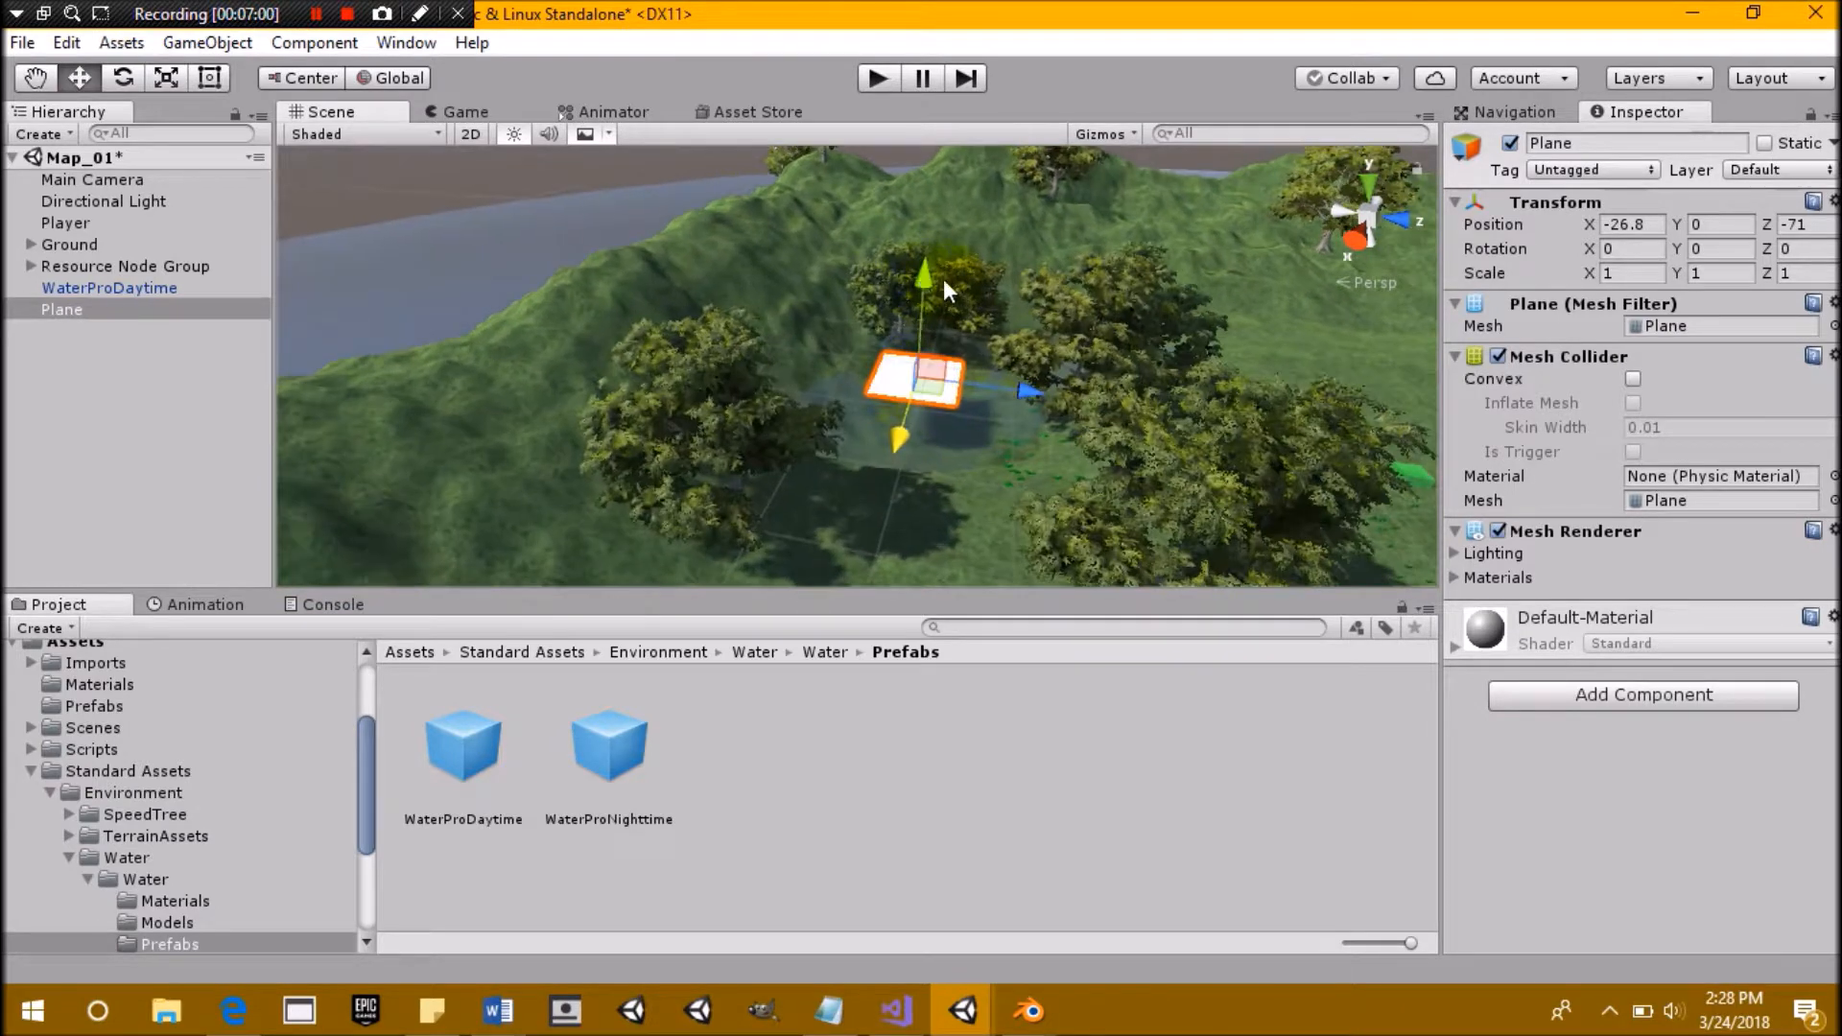
drag(917, 290, 919, 331)
scroll(929, 372, up, 5)
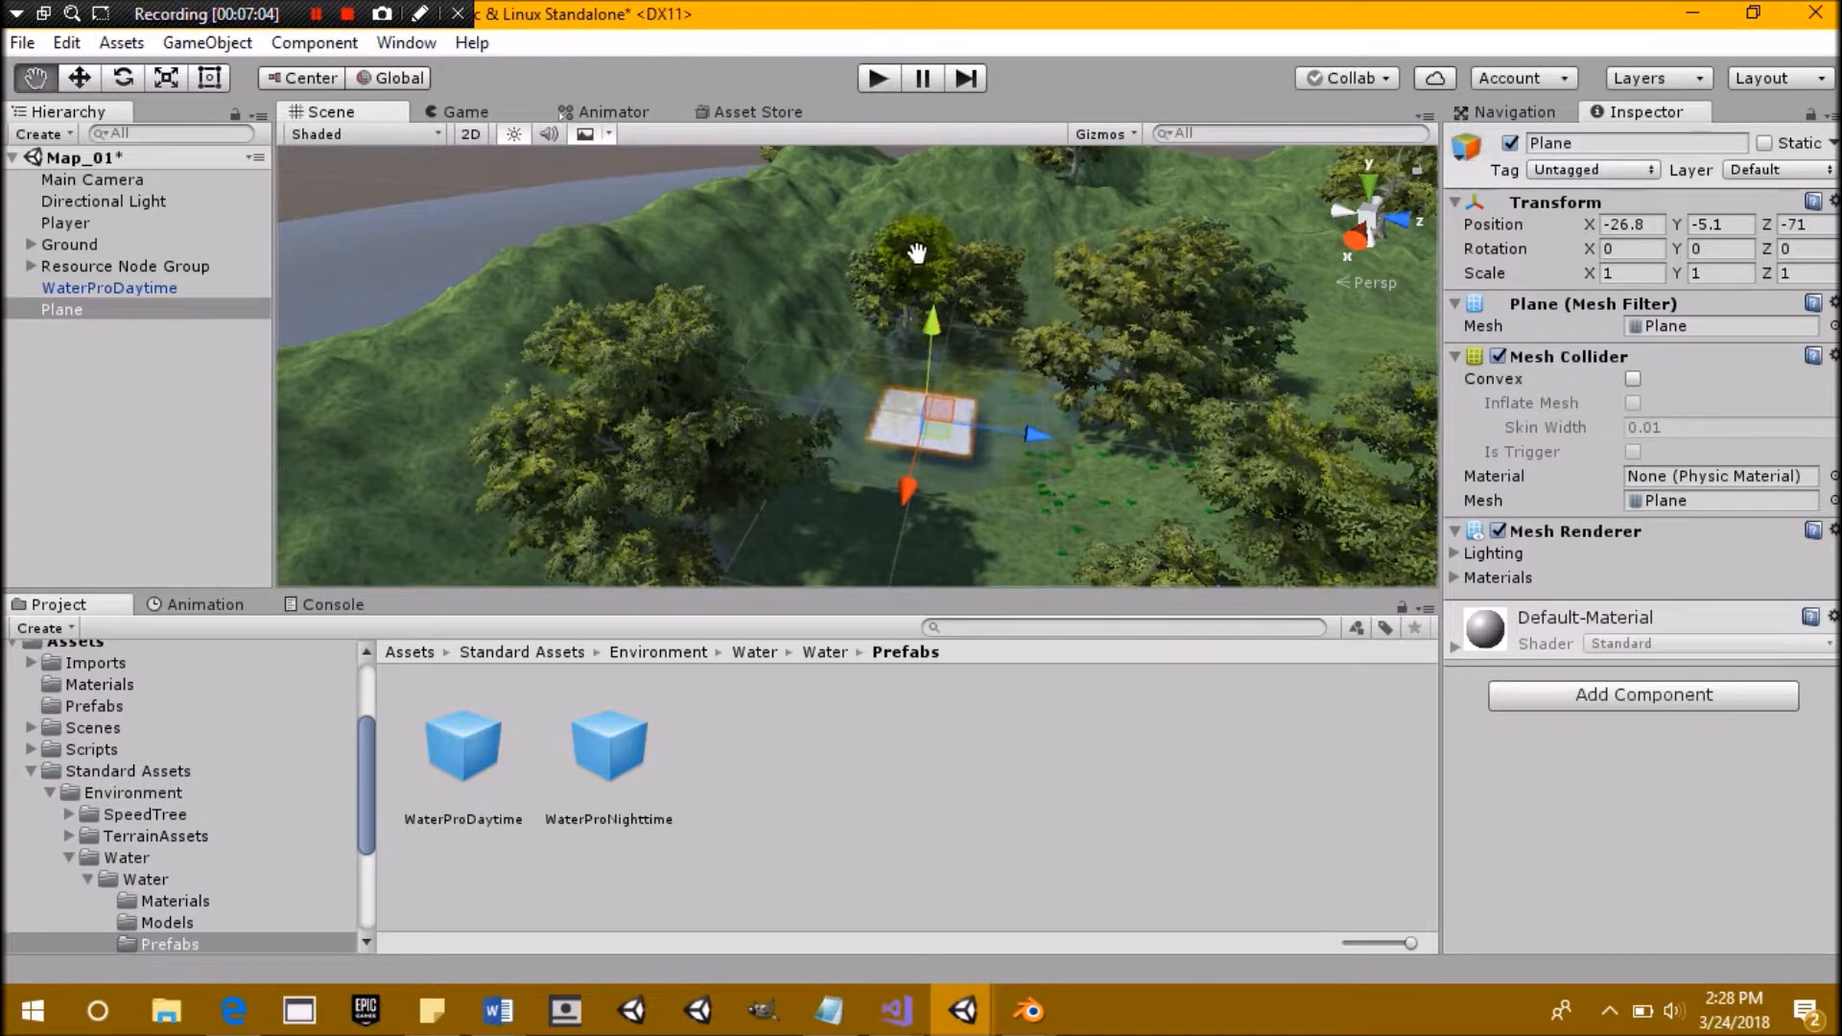
Lower the plane further beneath the pond's water surface, to a Y position of about -5.54
key(w)
right_drag(929, 290, 927, 376)
middle_drag(927, 376, 1348, 153)
middle_drag(672, 443, 915, 313)
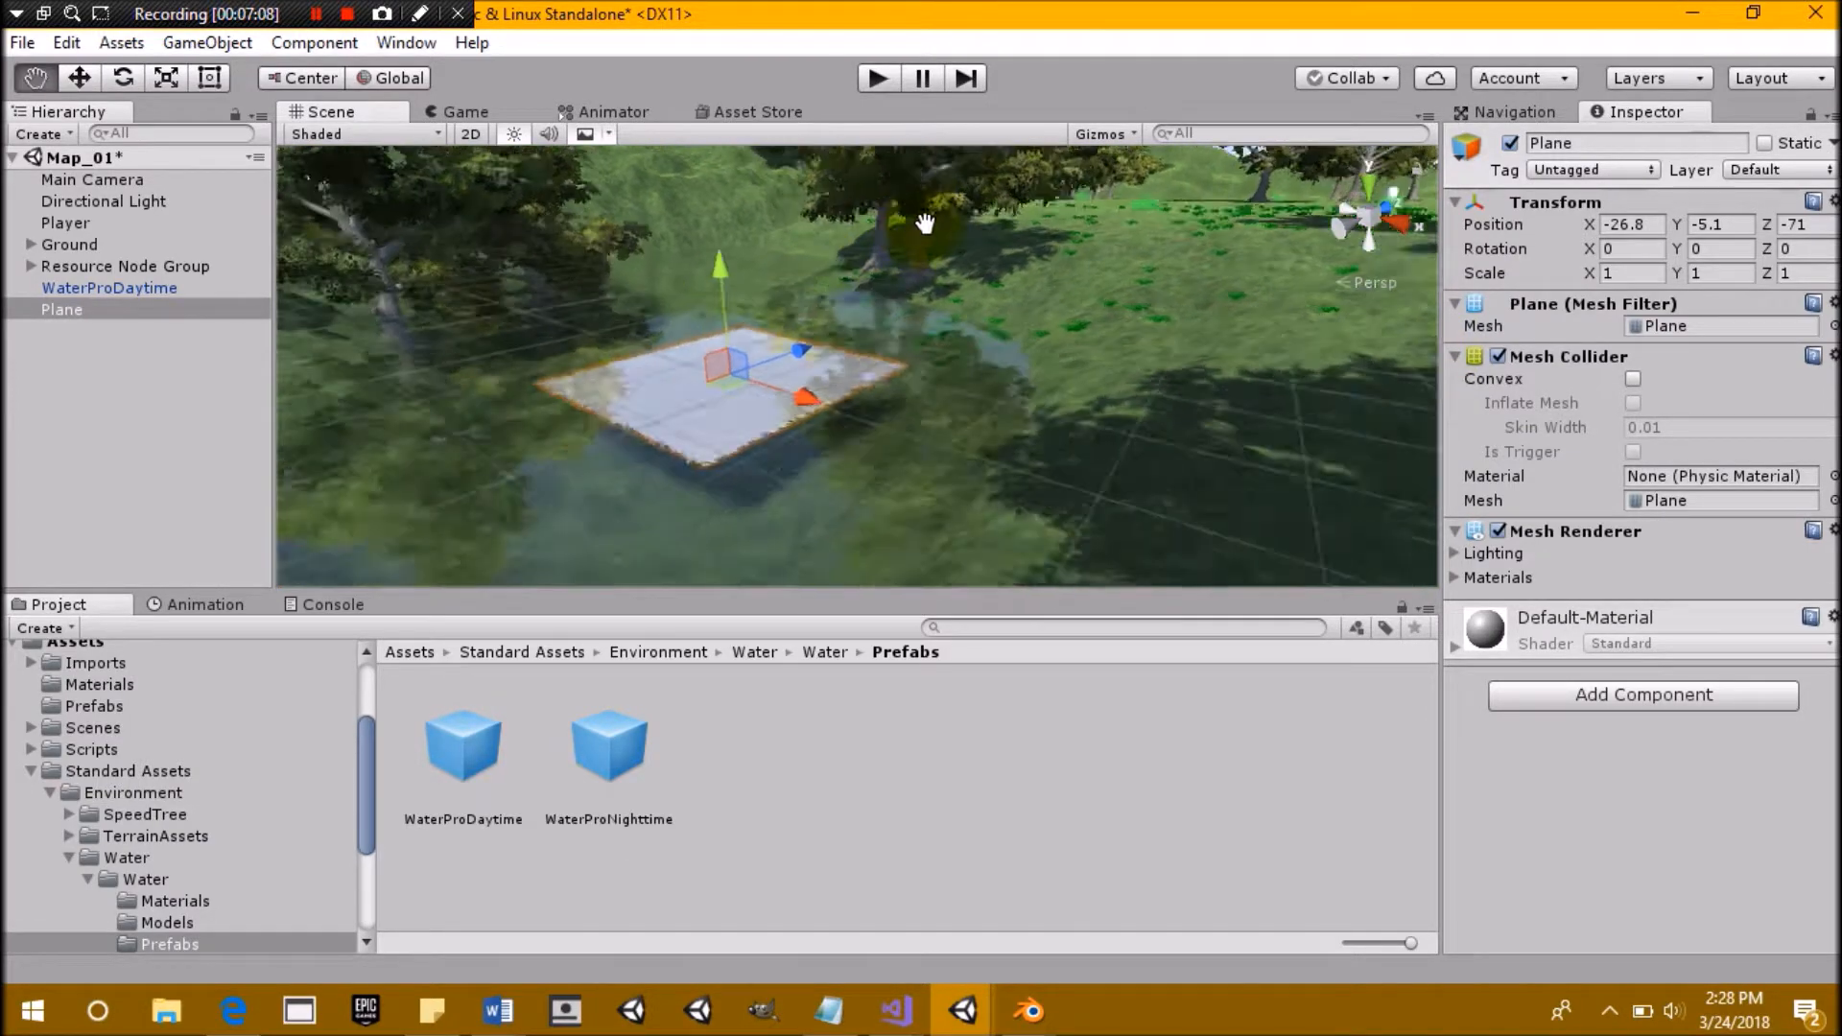
scroll(913, 291, up, 3)
scroll(913, 291, down, 1)
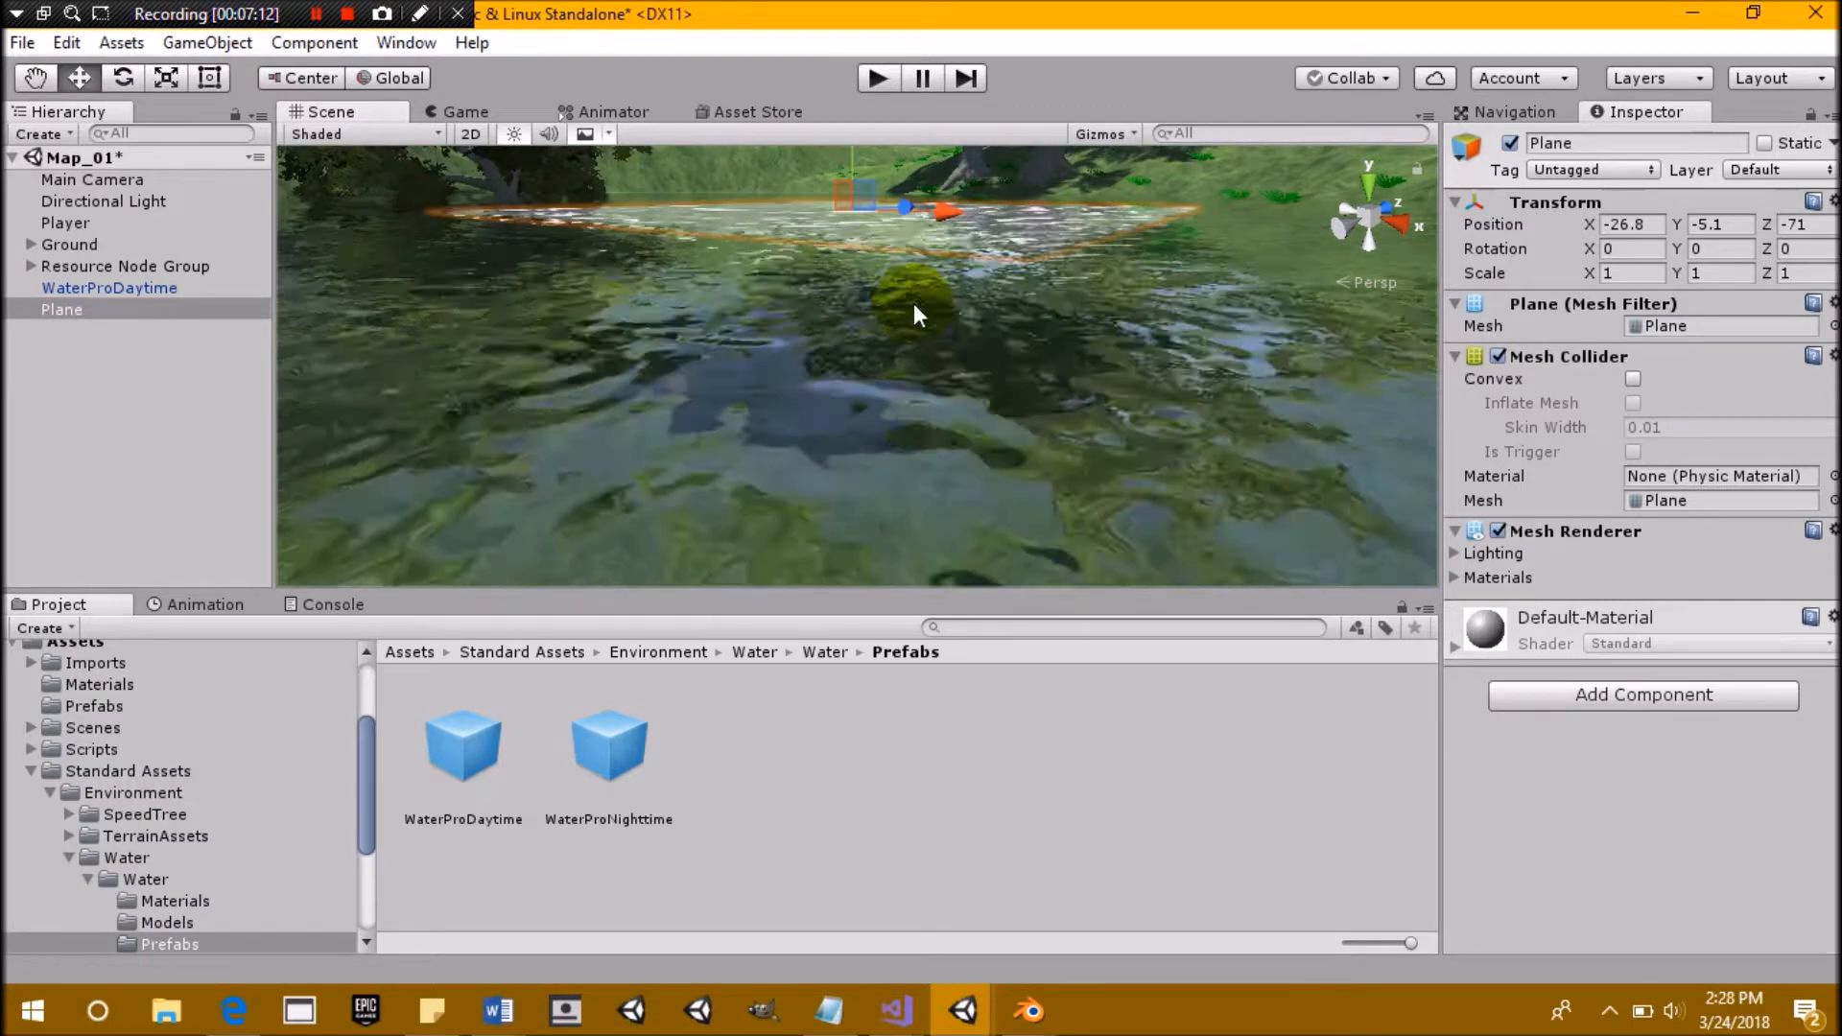
drag(846, 157, 851, 179)
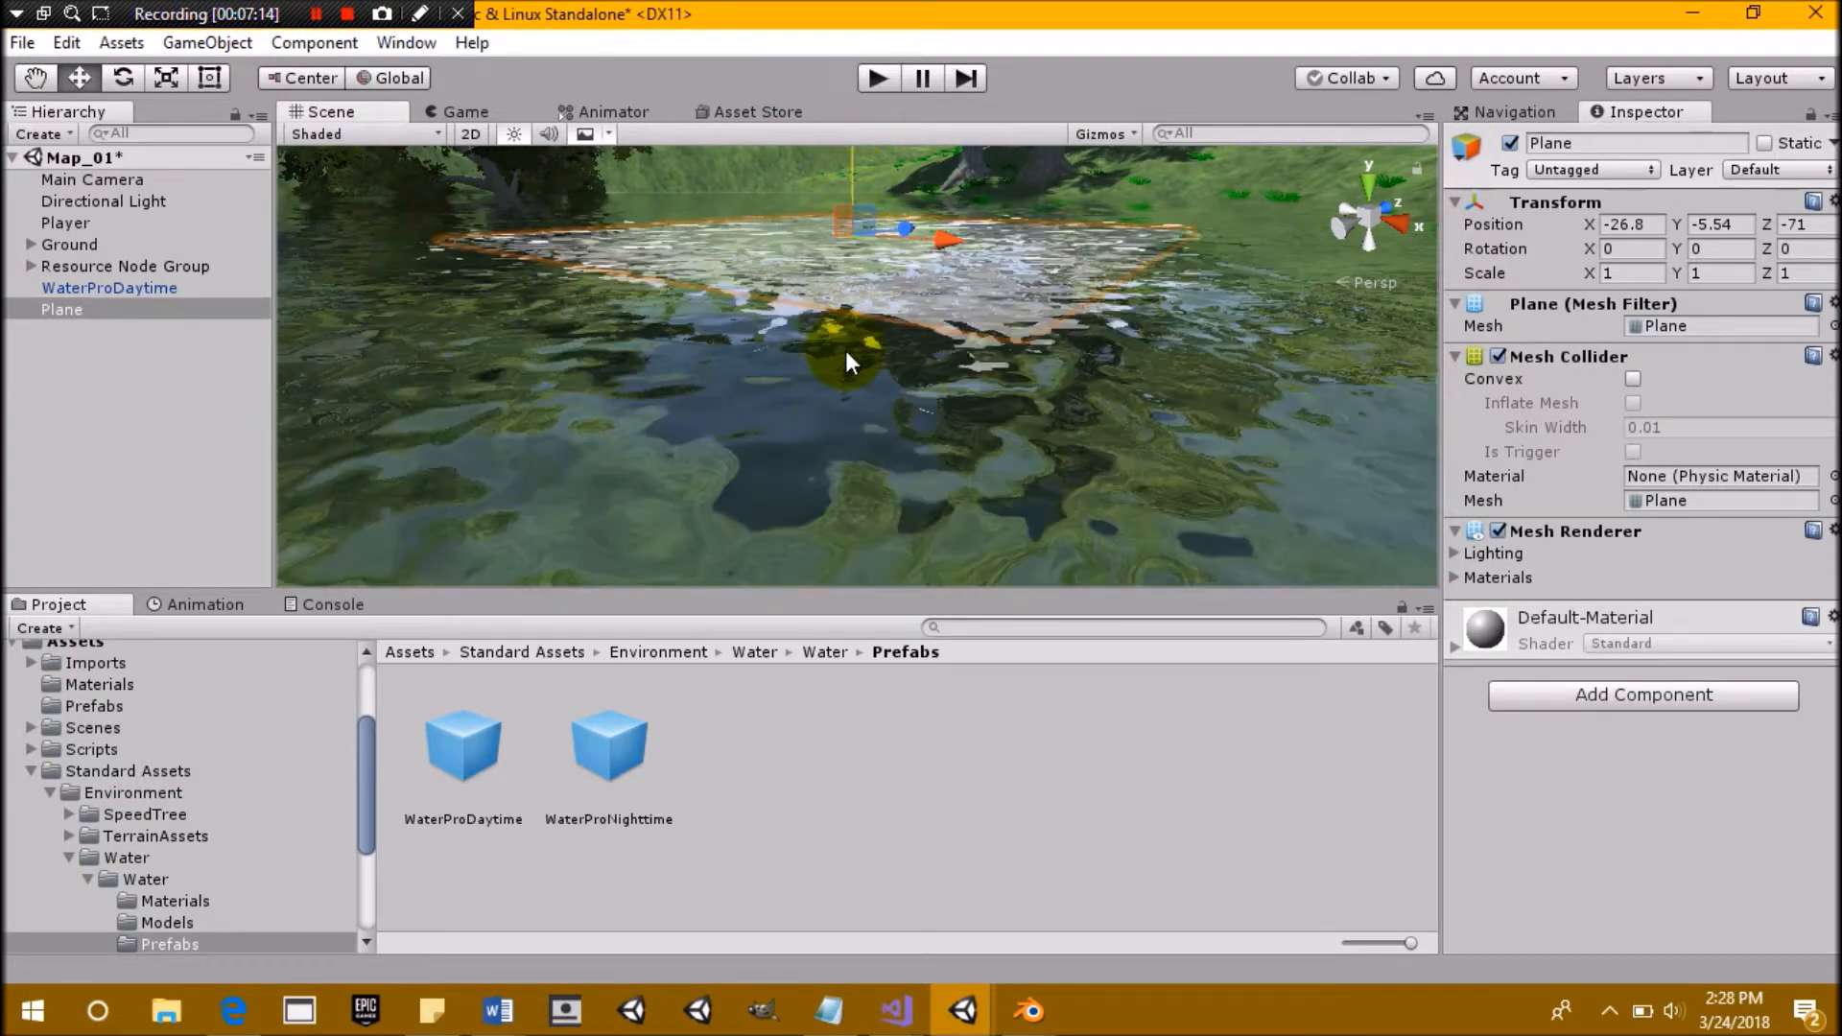
right_drag(847, 351, 897, 289)
middle_drag(898, 299, 860, 374)
right_drag(860, 374, 893, 432)
key(f)
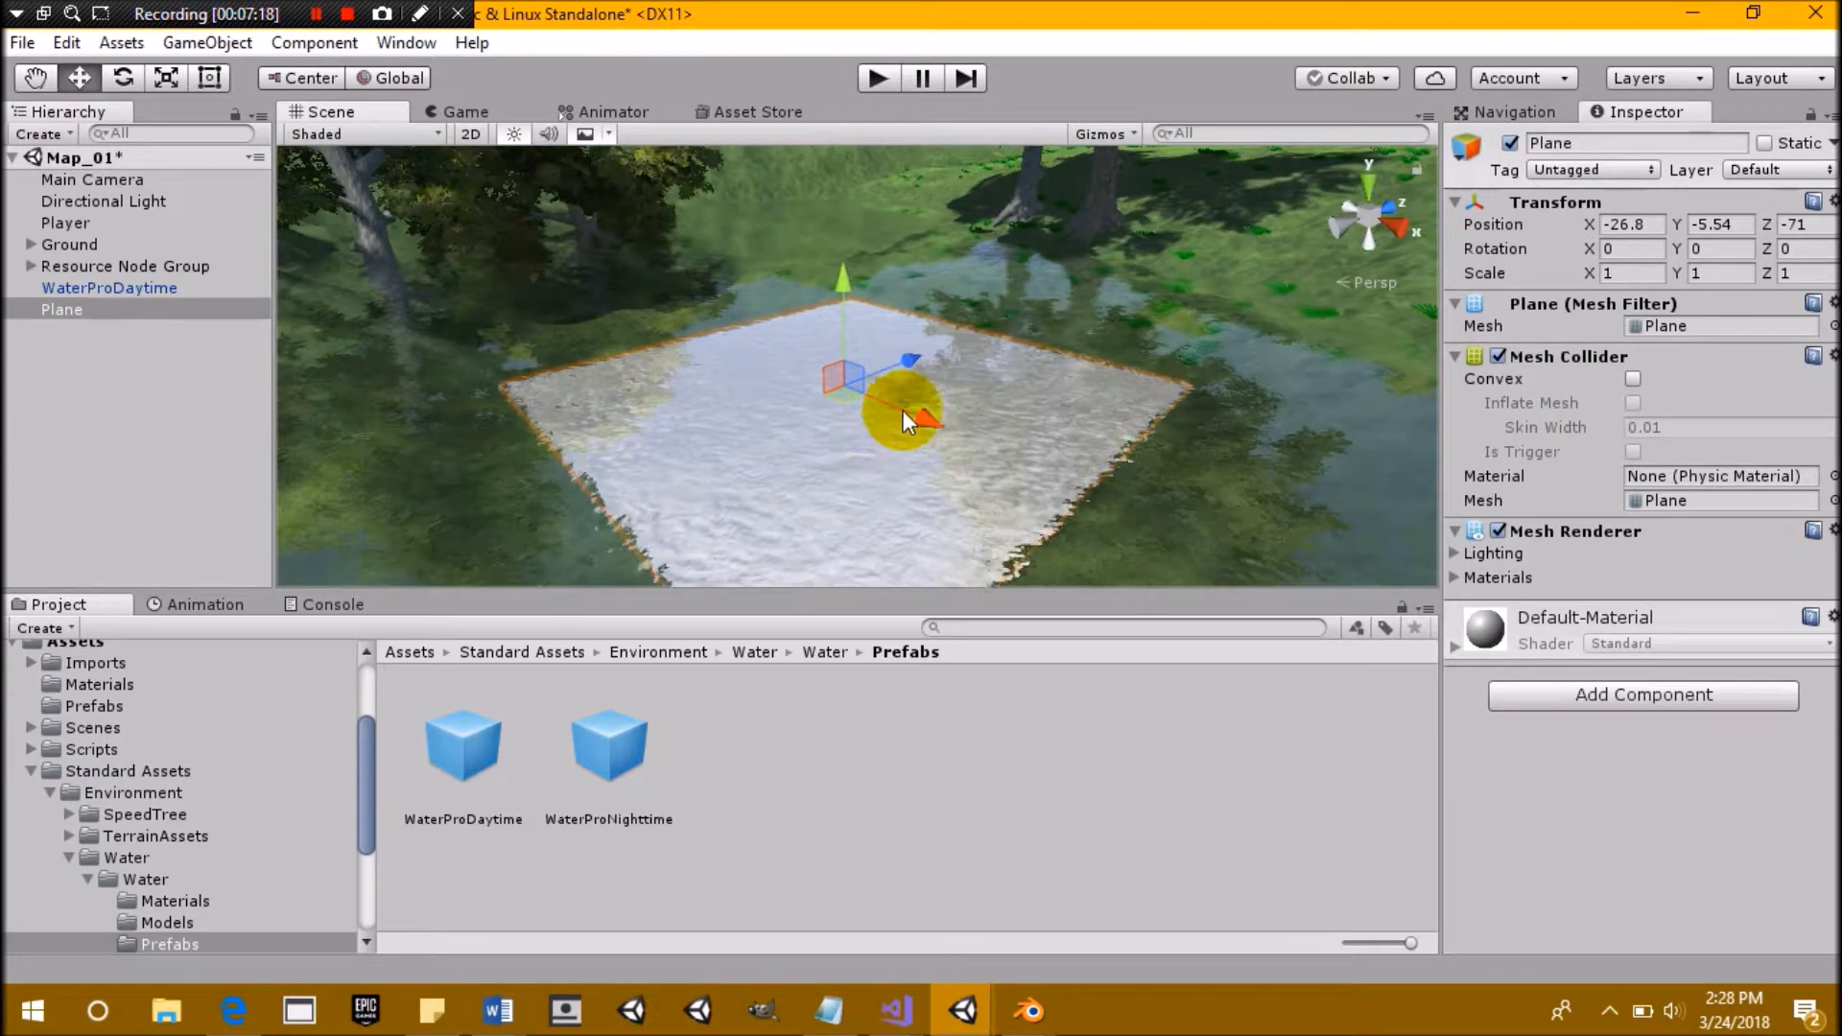
Set the plane's scale to 5 in X and 5 in Z
scroll(905, 419, down, 6)
click(1631, 273)
text(2)
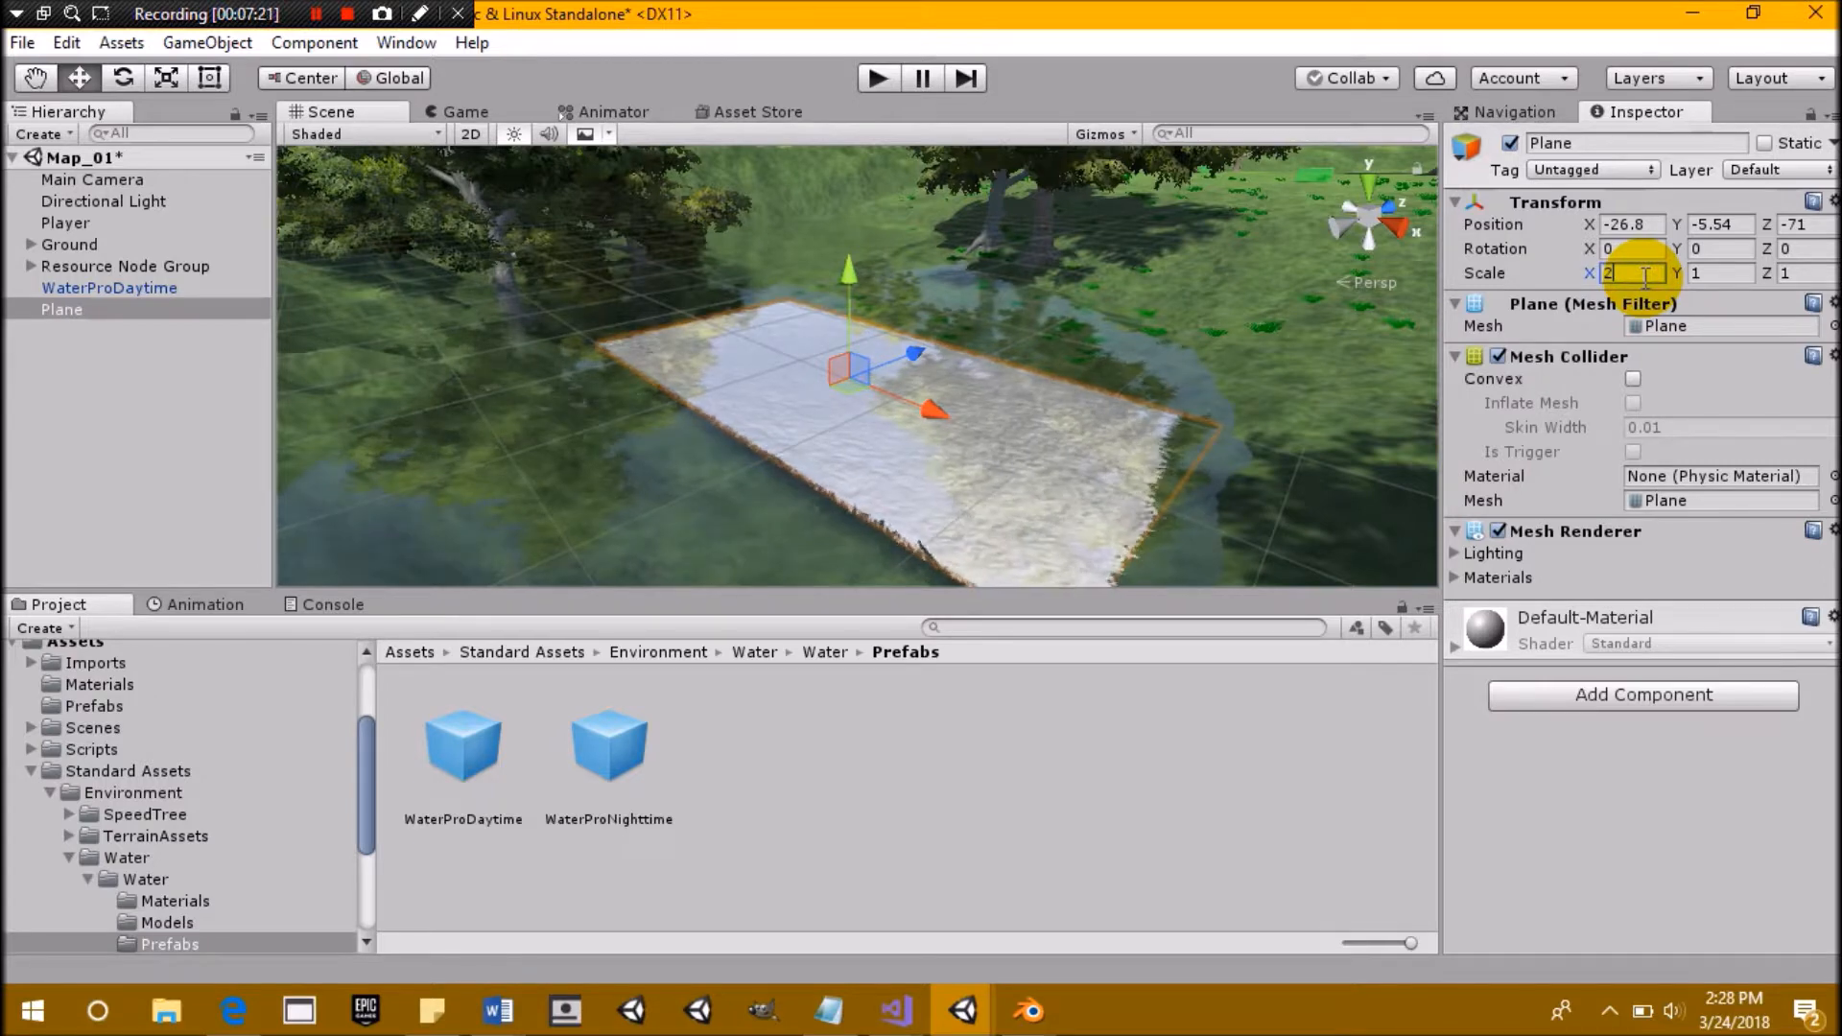
key(BackSpace)
text(5)
key(Tab)
key(Tab)
text(5)
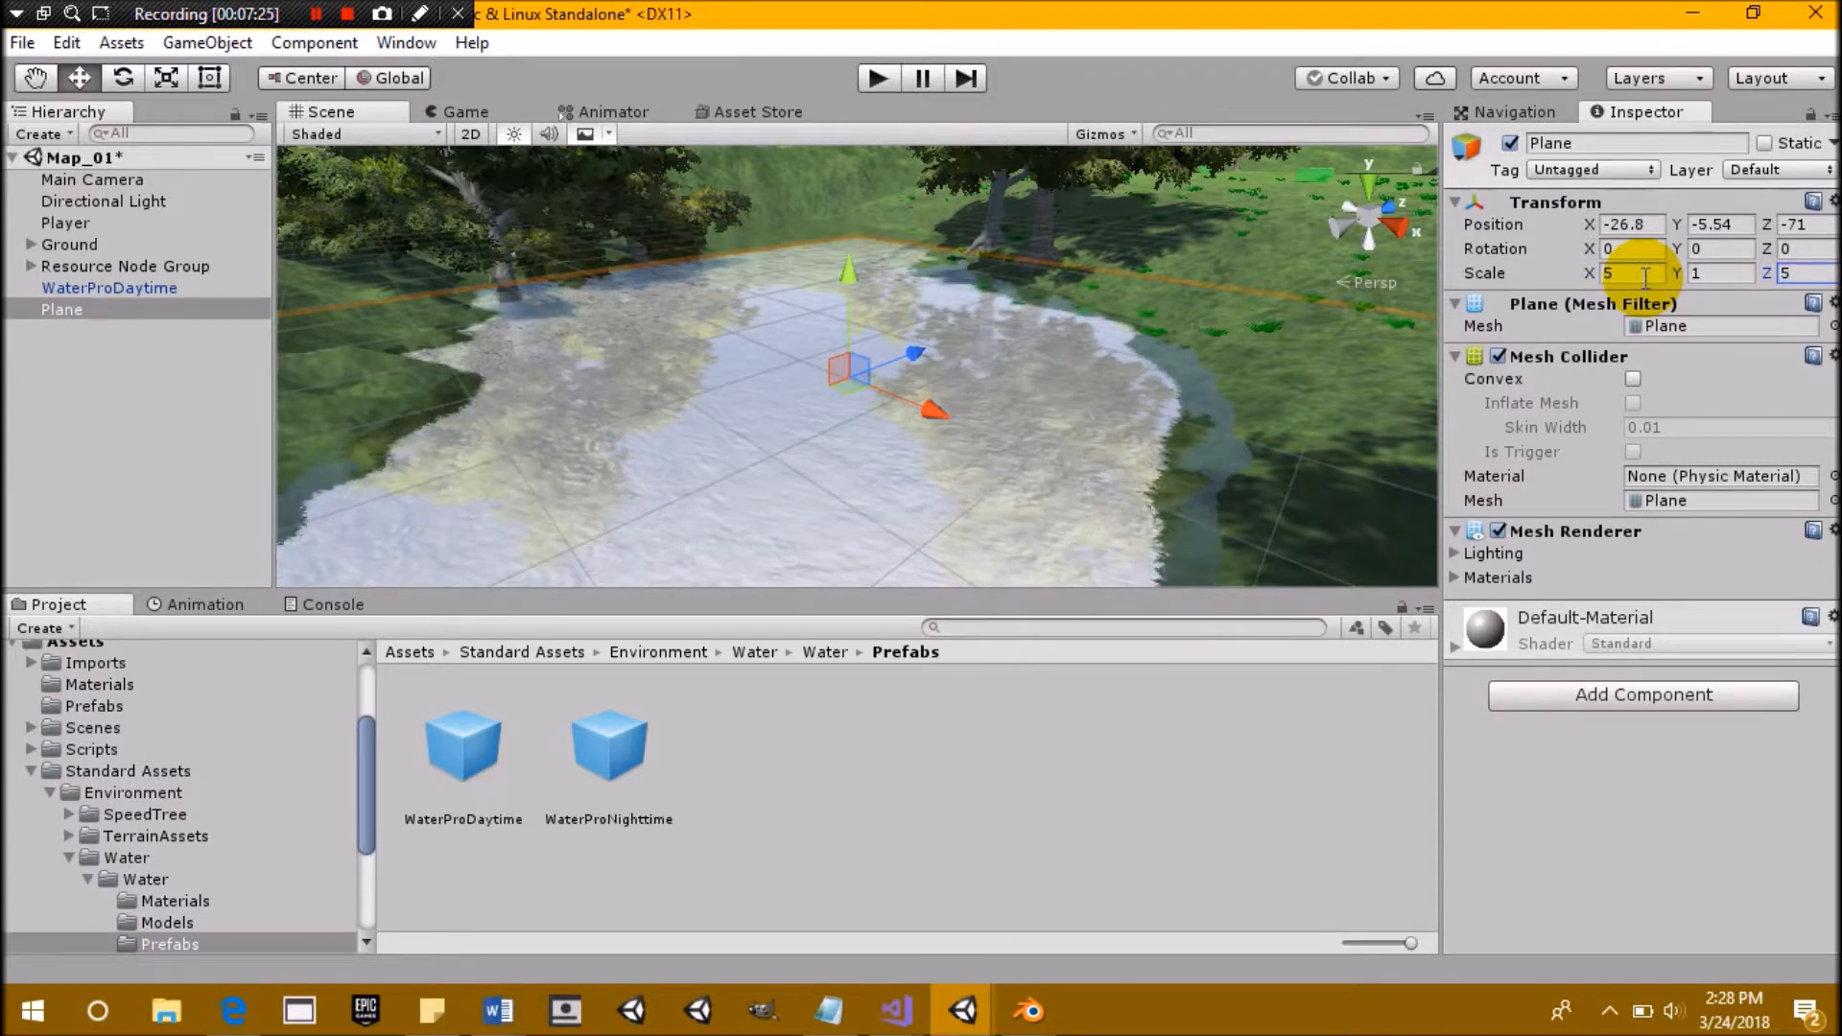
Reposition the plane horizontally to about X -47.1, Z -59.5 so it extends under more of the pond
right_drag(1090, 370, 1034, 472)
middle_drag(987, 422, 881, 561)
drag(792, 568, 535, 386)
drag(741, 326, 850, 324)
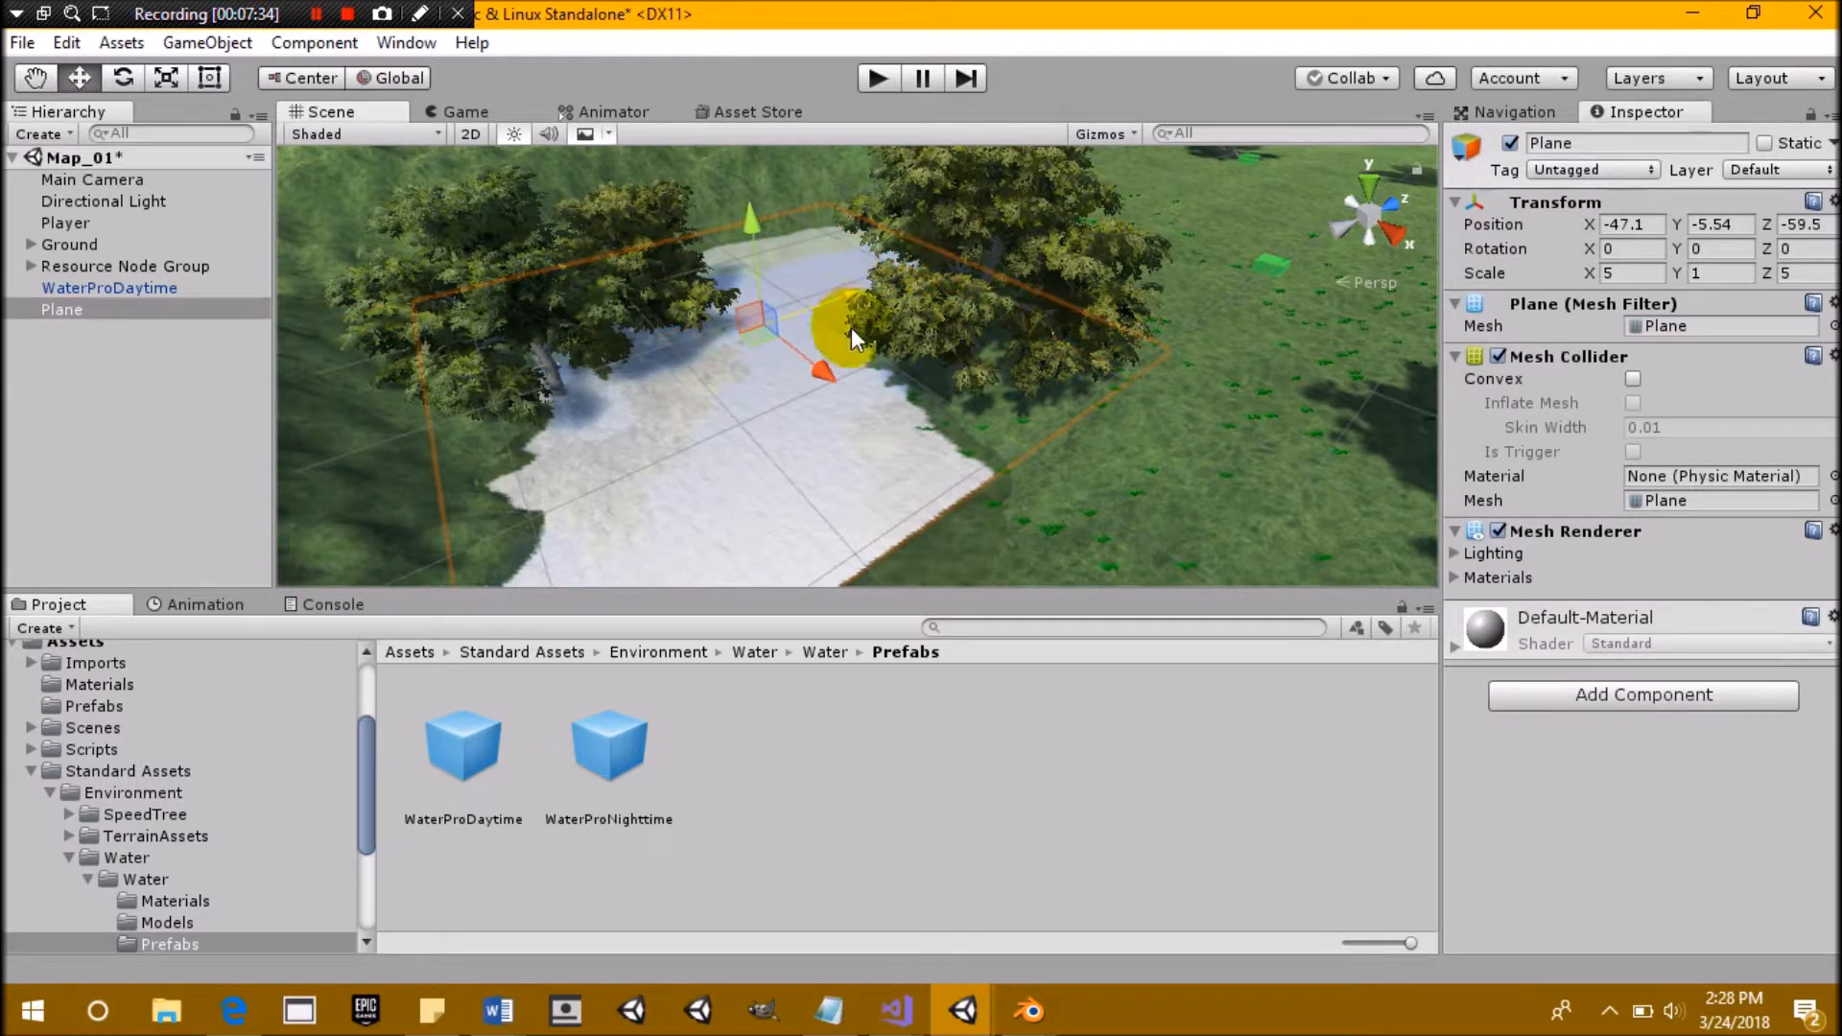
Enlarge the plane to a scale of 10 in X and 10 in Z, keeping Y at 1
click(1642, 274)
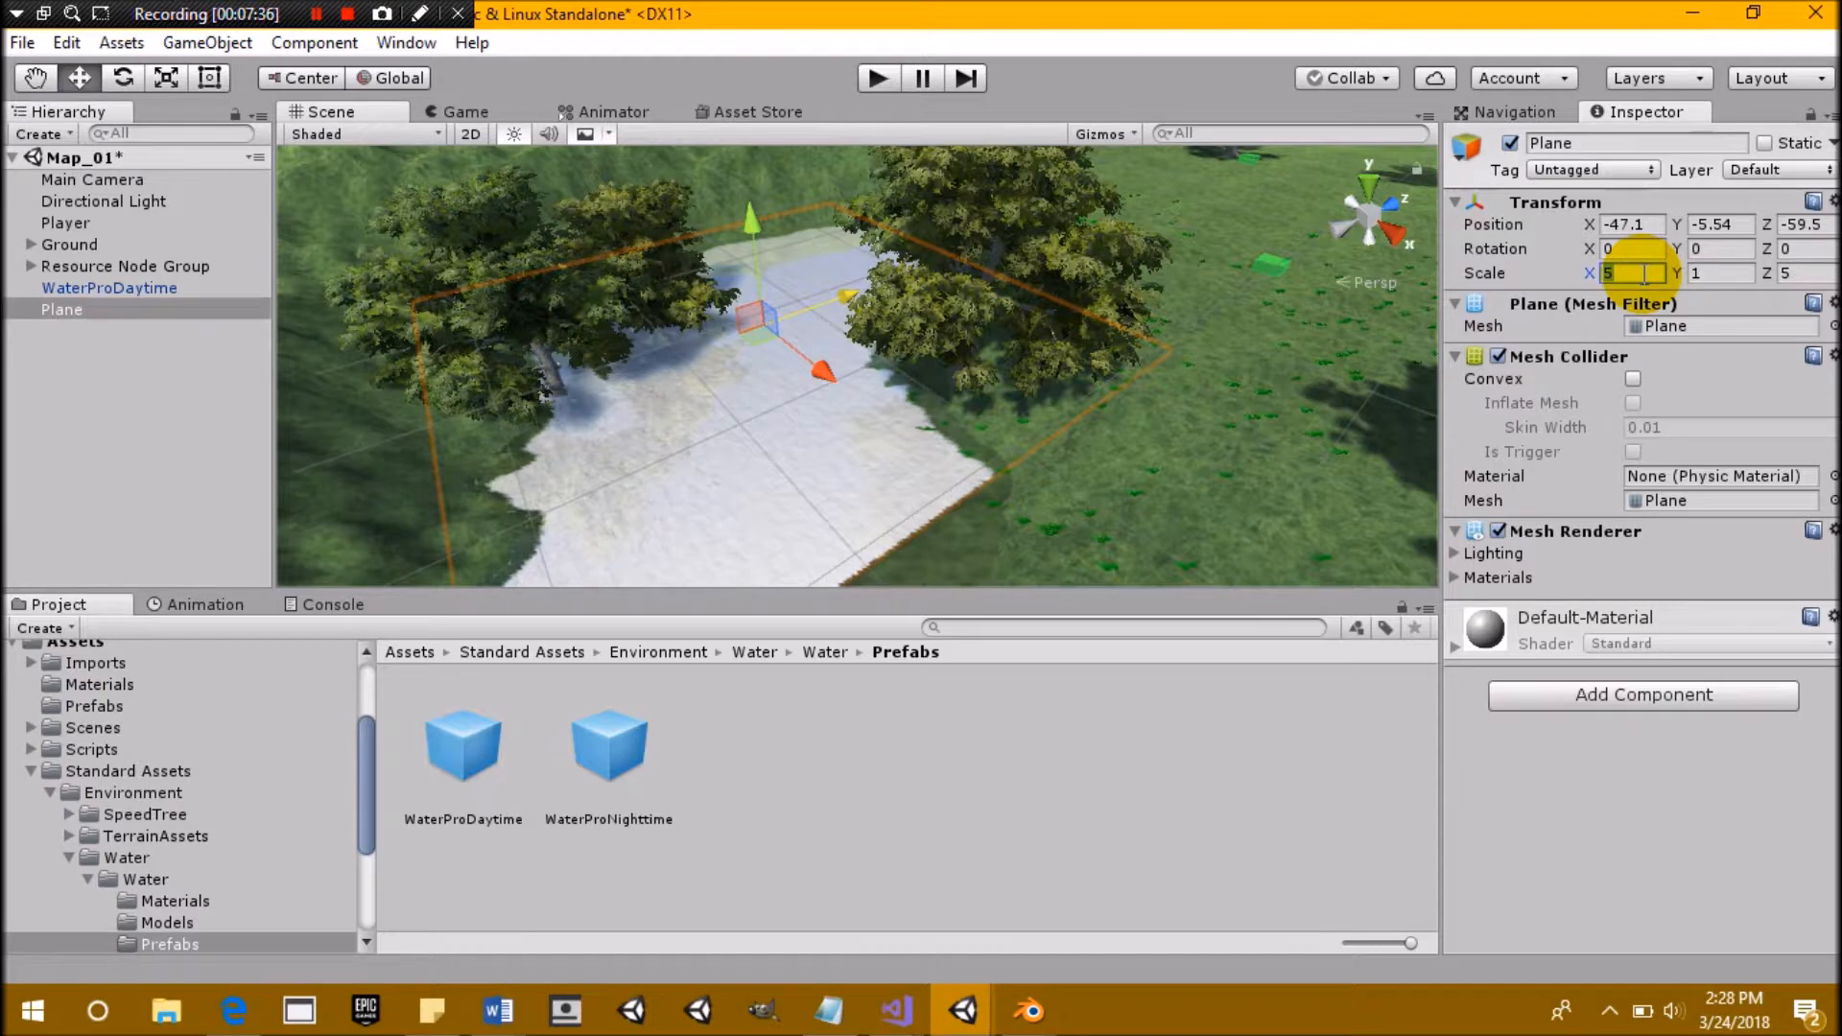
text(10)
key(Tab)
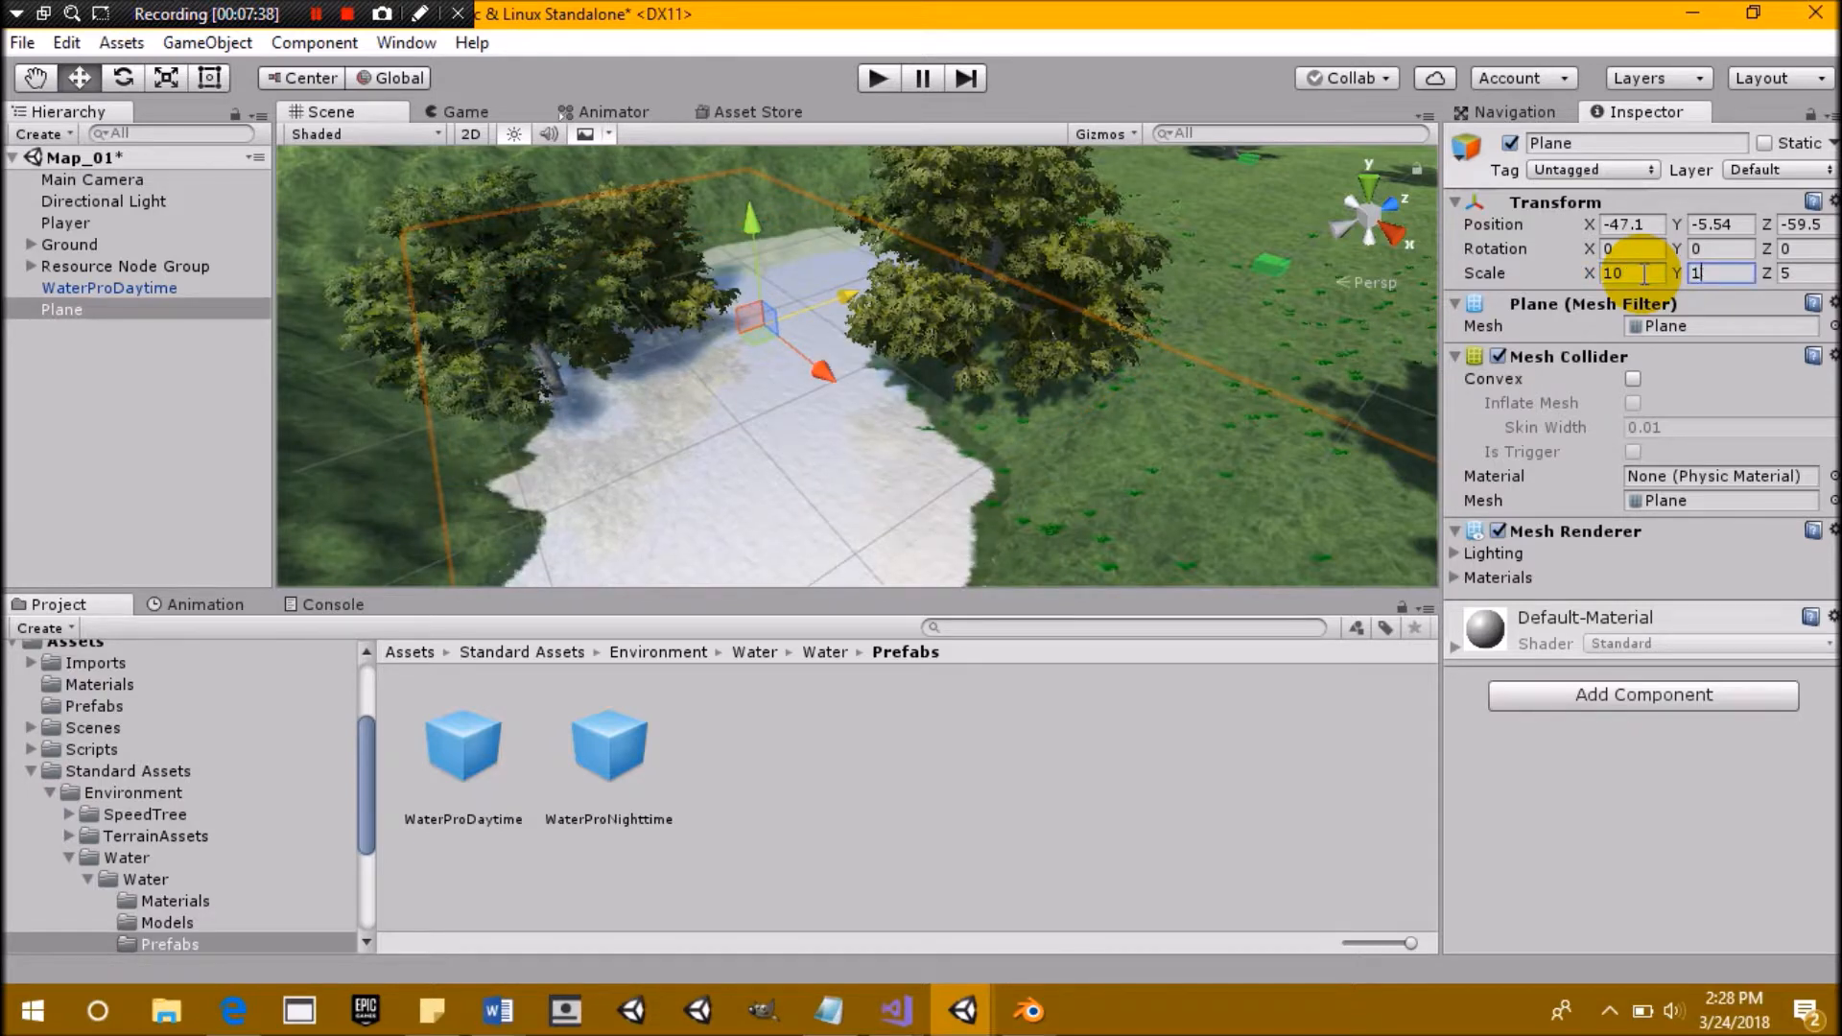
key(BackSpace)
key(Tab)
text(10)
middle_drag(1069, 360, 672, 499)
middle_drag(924, 366, 877, 389)
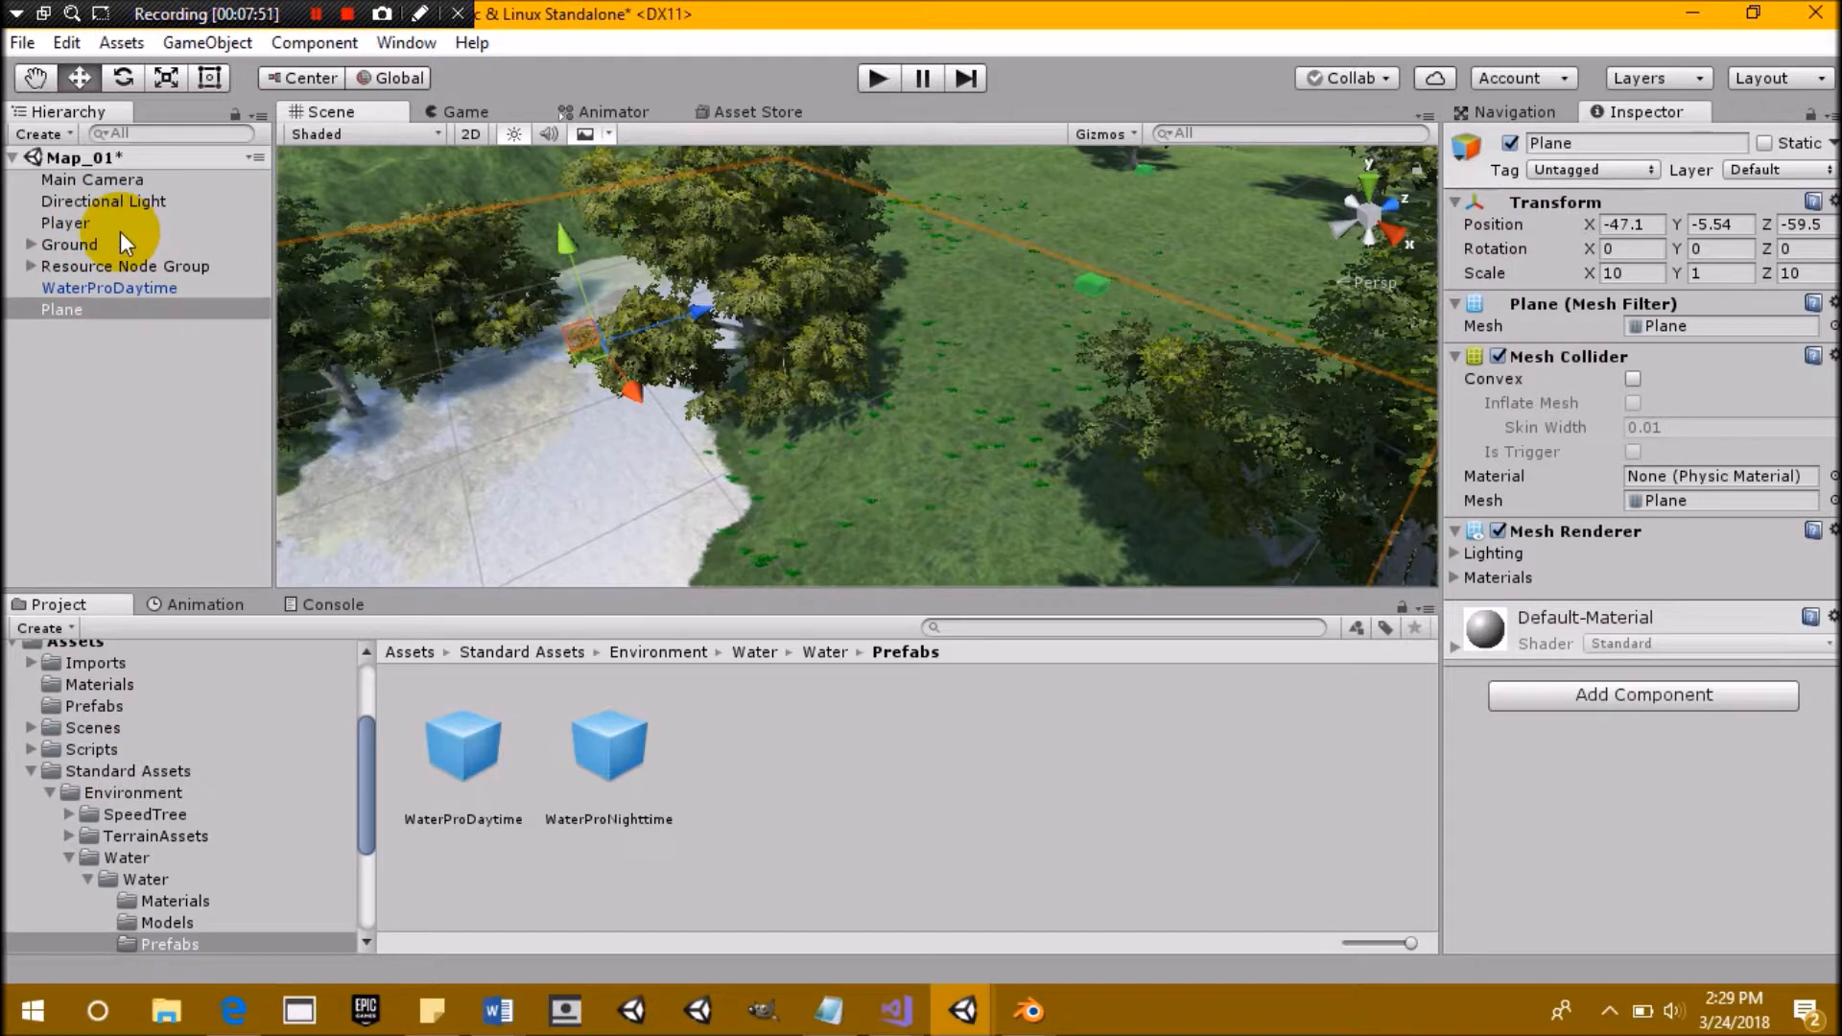
Play-test the scene by running and jumping the player across the grass into the pond, and stop the game
double_click(65, 224)
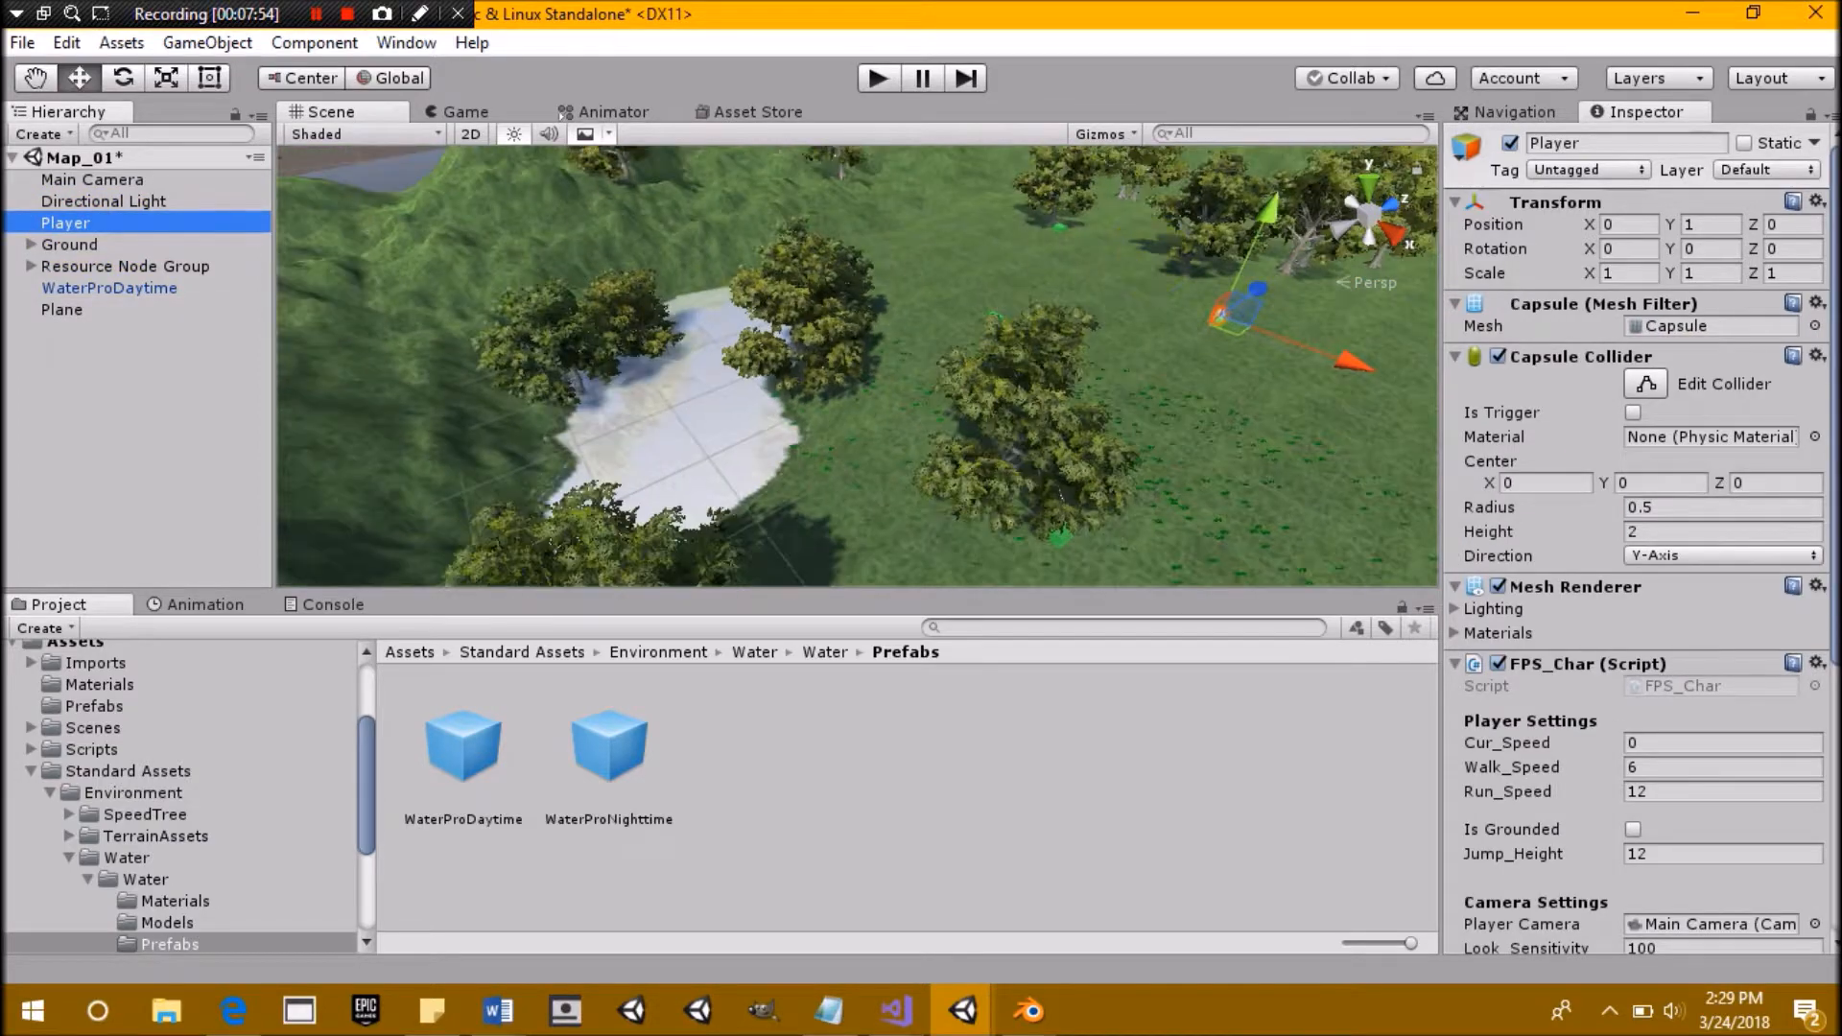
scroll(1631, 479, down, 3)
click(877, 77)
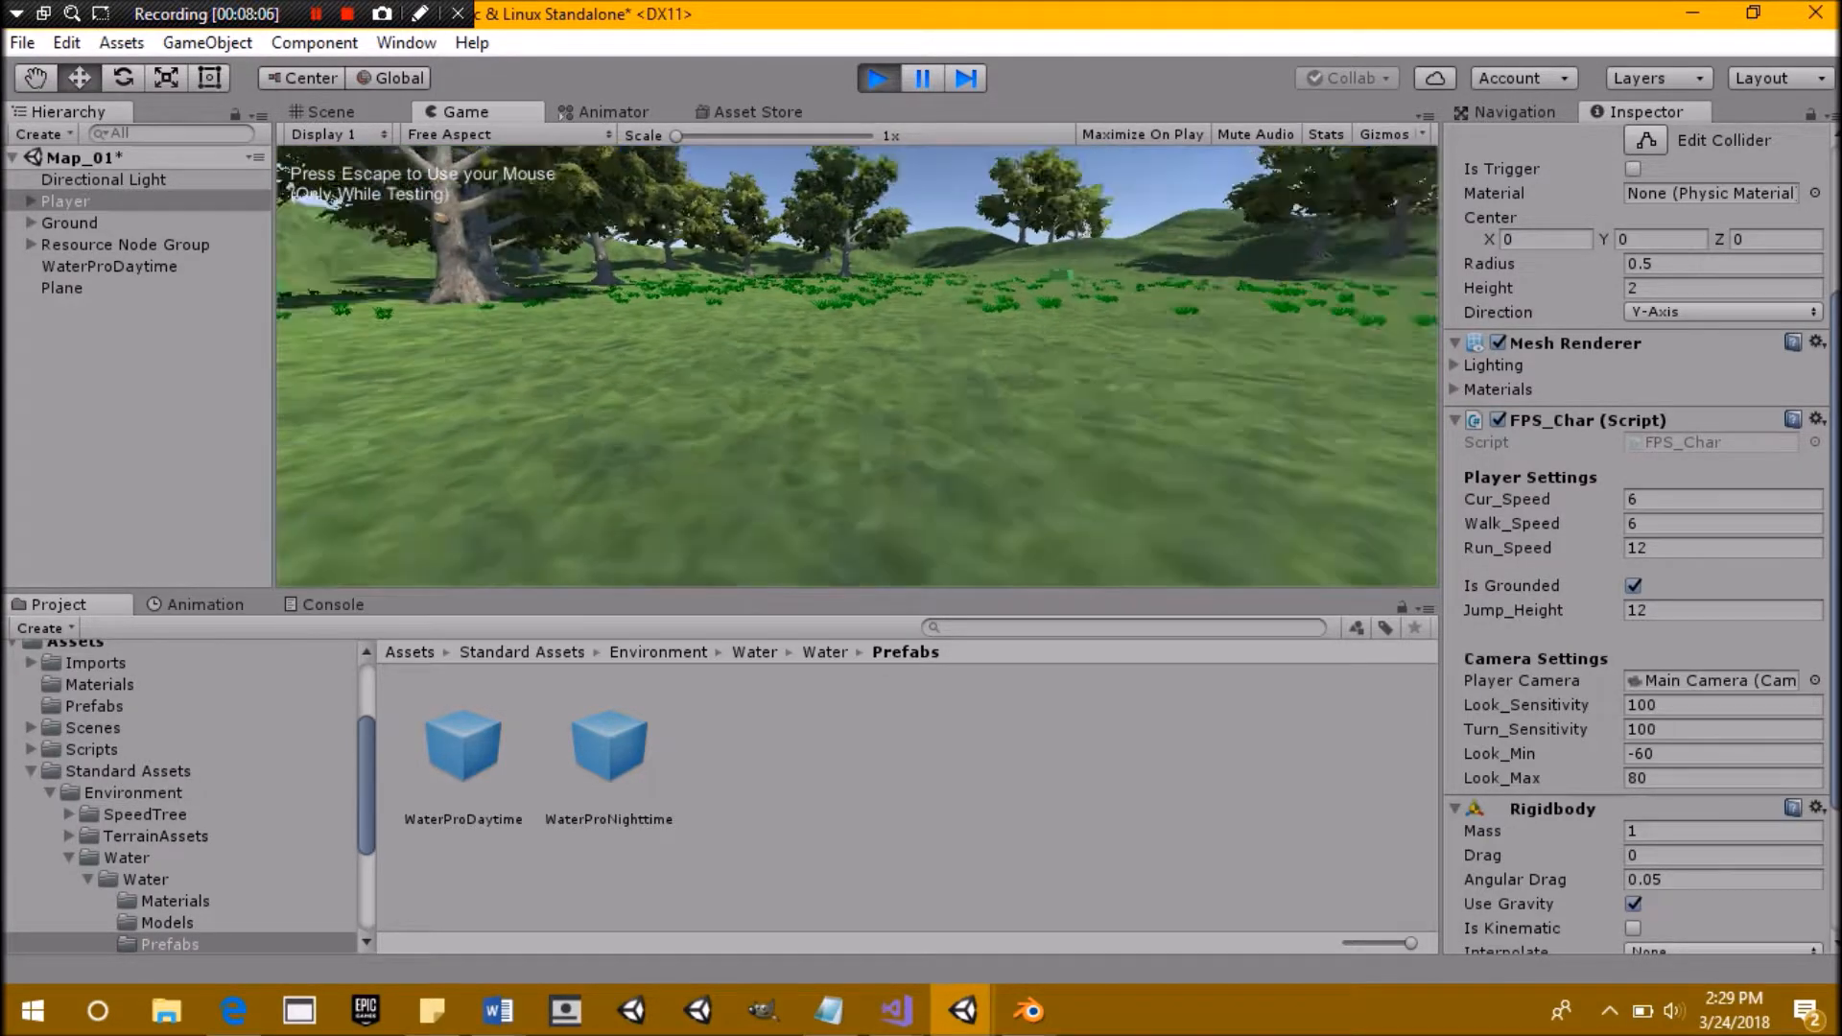
key(shift+w)
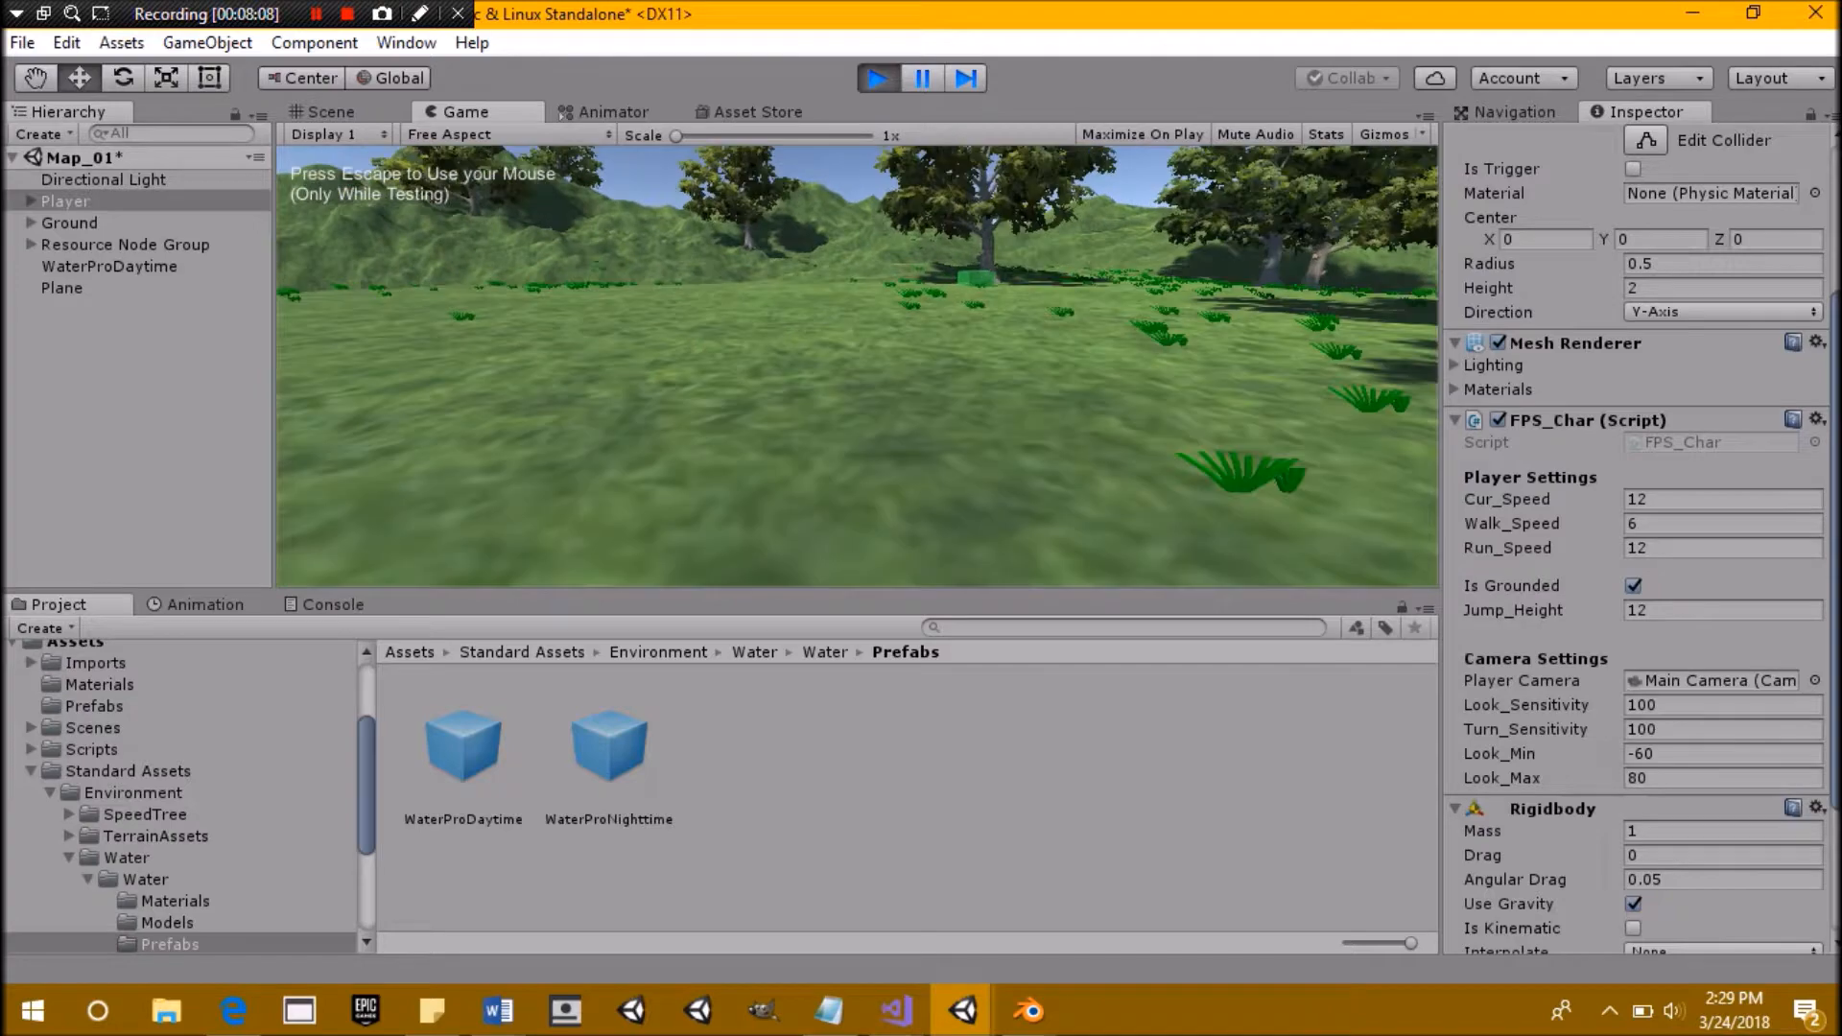
key(space)
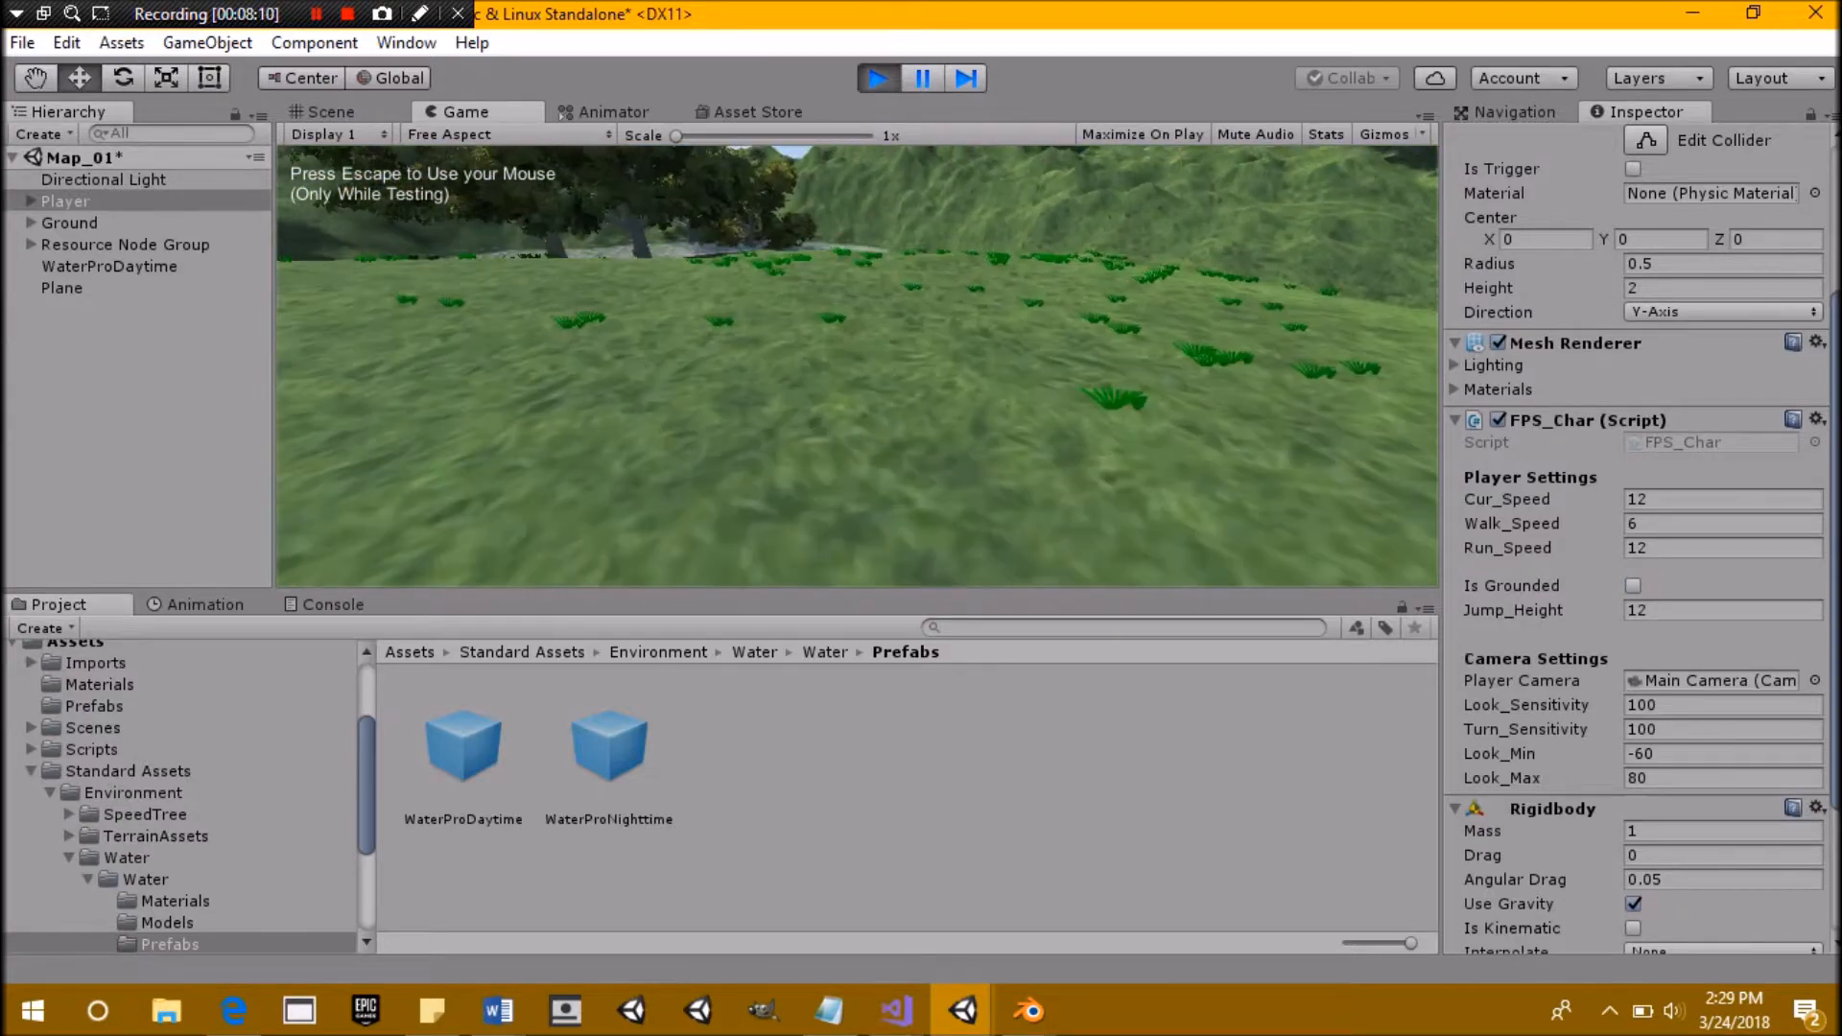
key(space)
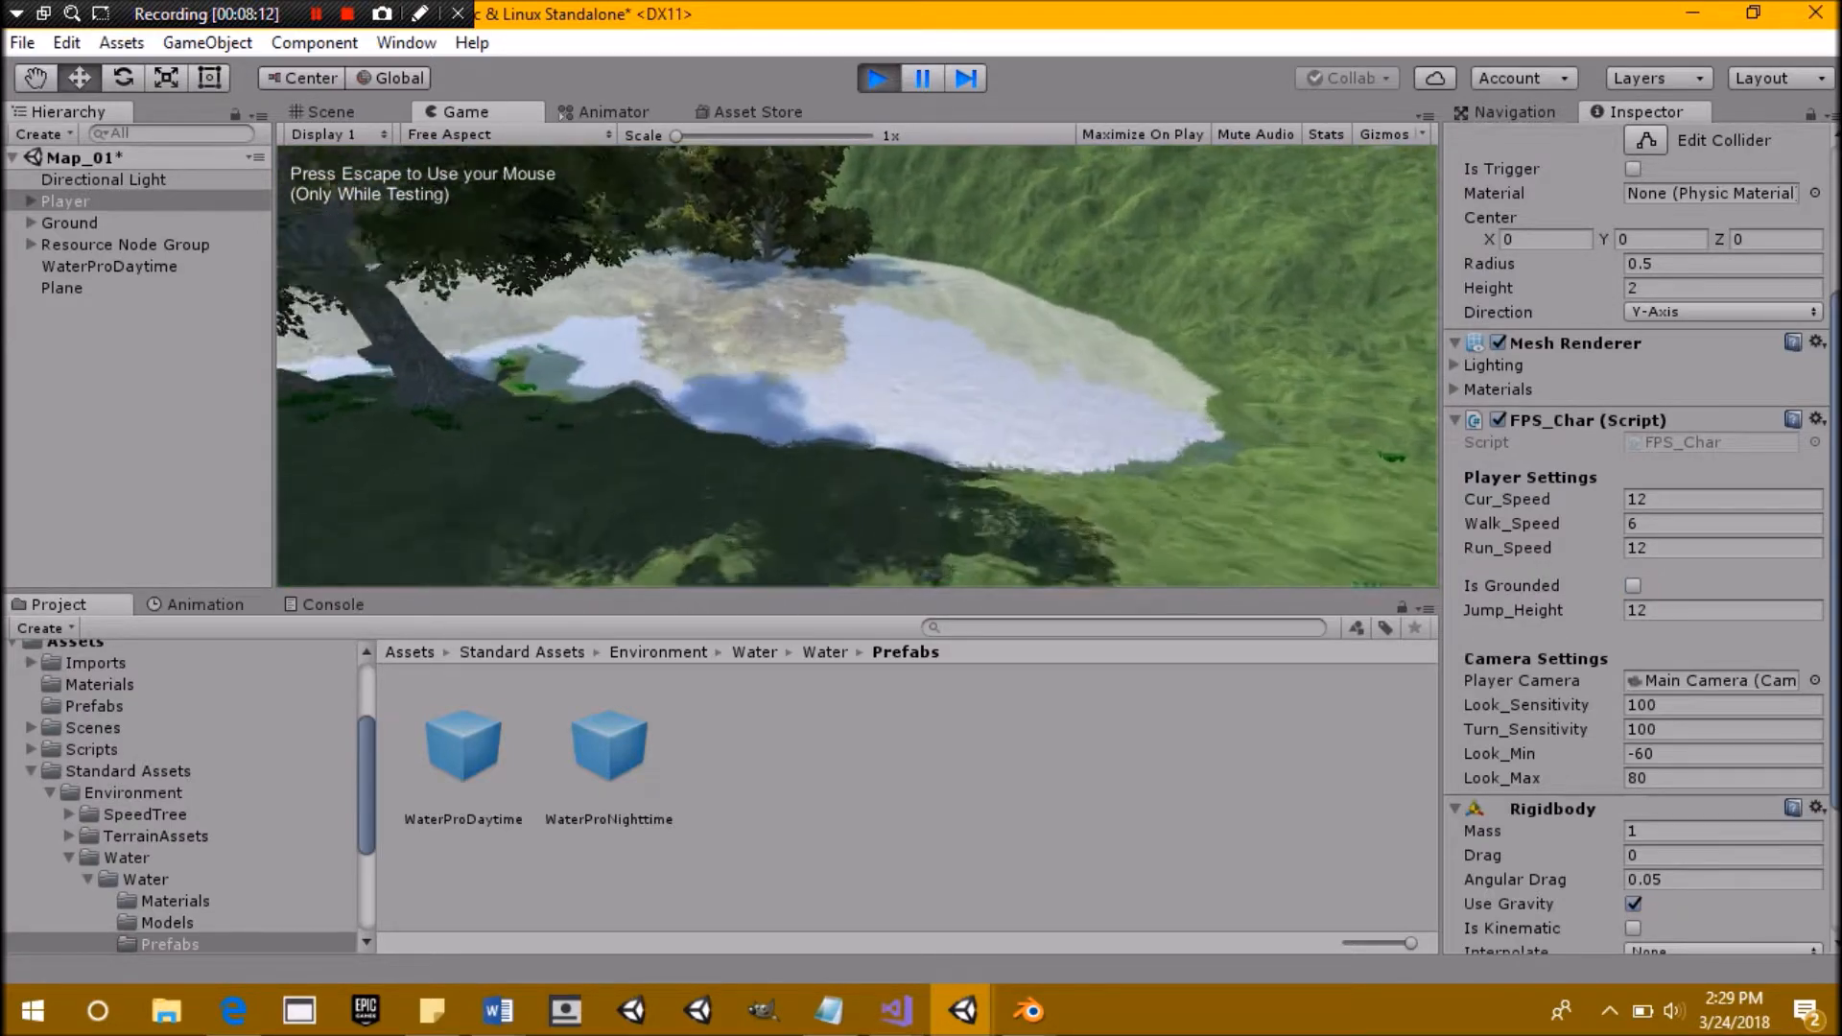
key(w)
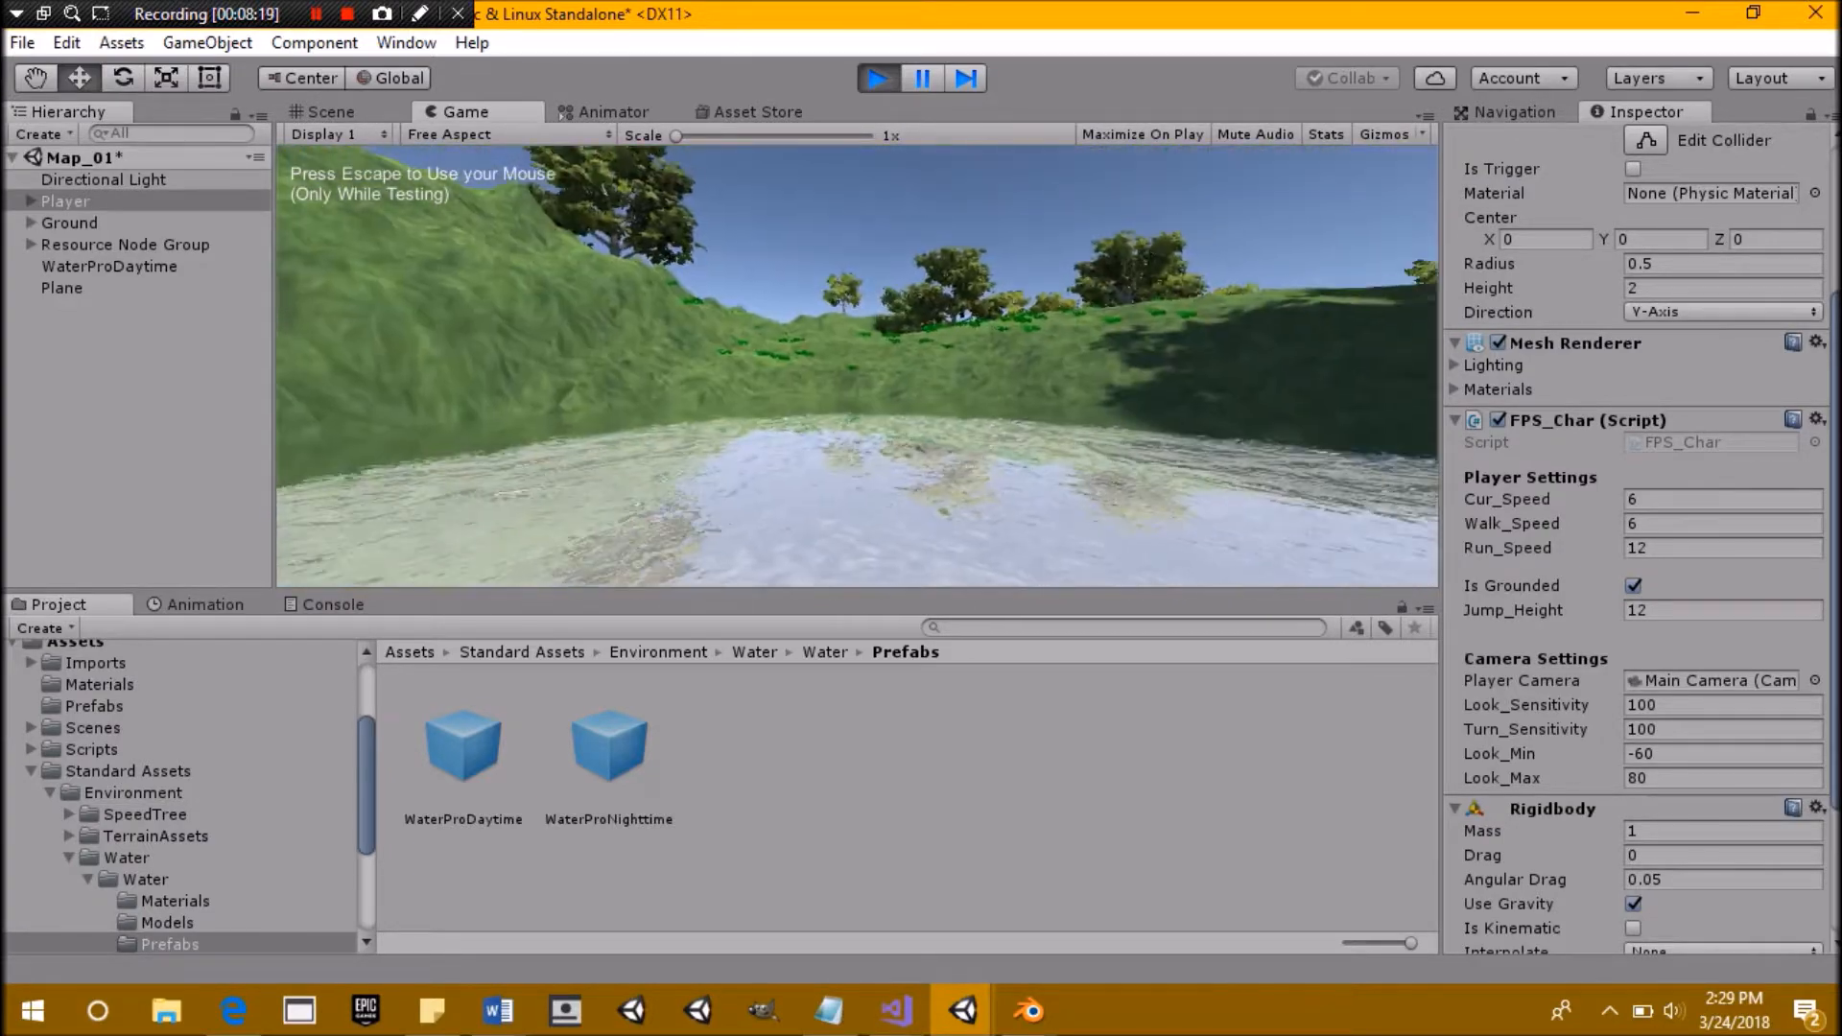
key(Escape)
click(878, 89)
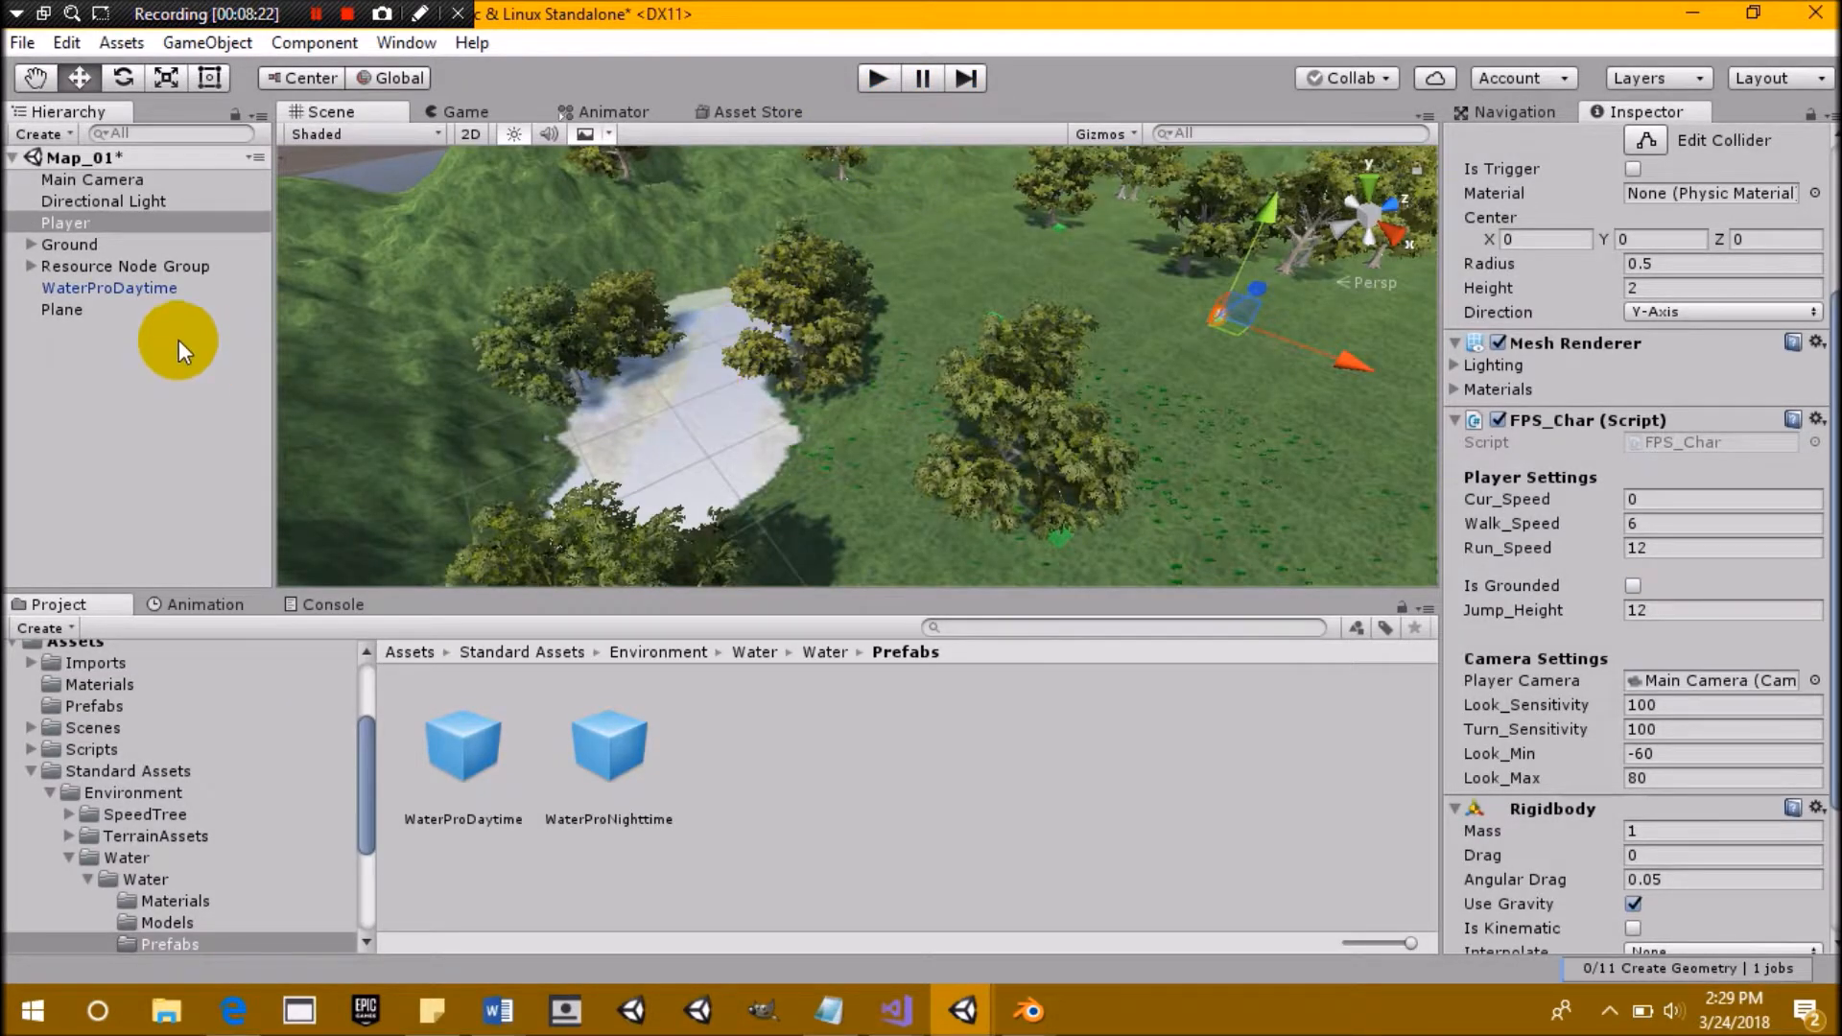
Lower the collision plane beneath the pond slightly further, to a Y position of about -5.8
click(62, 309)
mouse_move(671, 241)
mouse_down()
mouse_move(689, 262)
mouse_move(689, 246)
mouse_up()
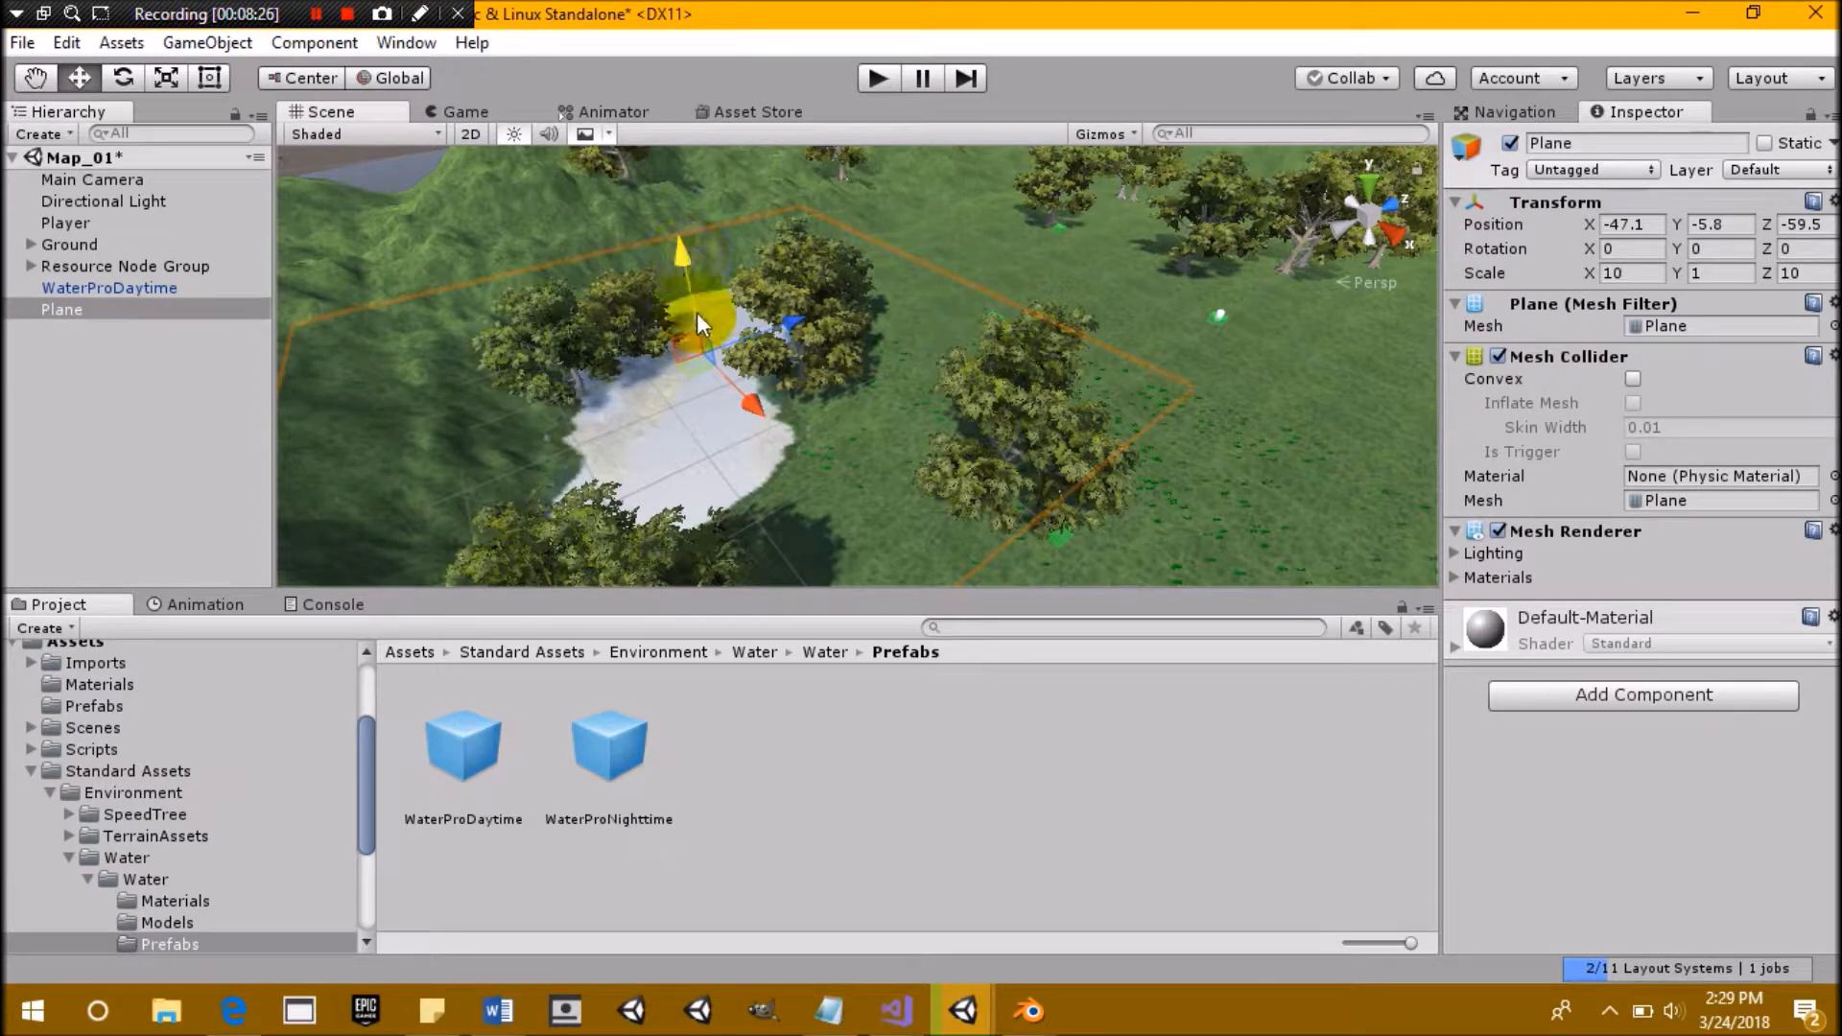
Hide the collision plane by disabling its Mesh Renderer, and save the scene
scroll(698, 297, up, 3)
middle_drag(705, 272, 876, 358)
scroll(833, 305, up, 3)
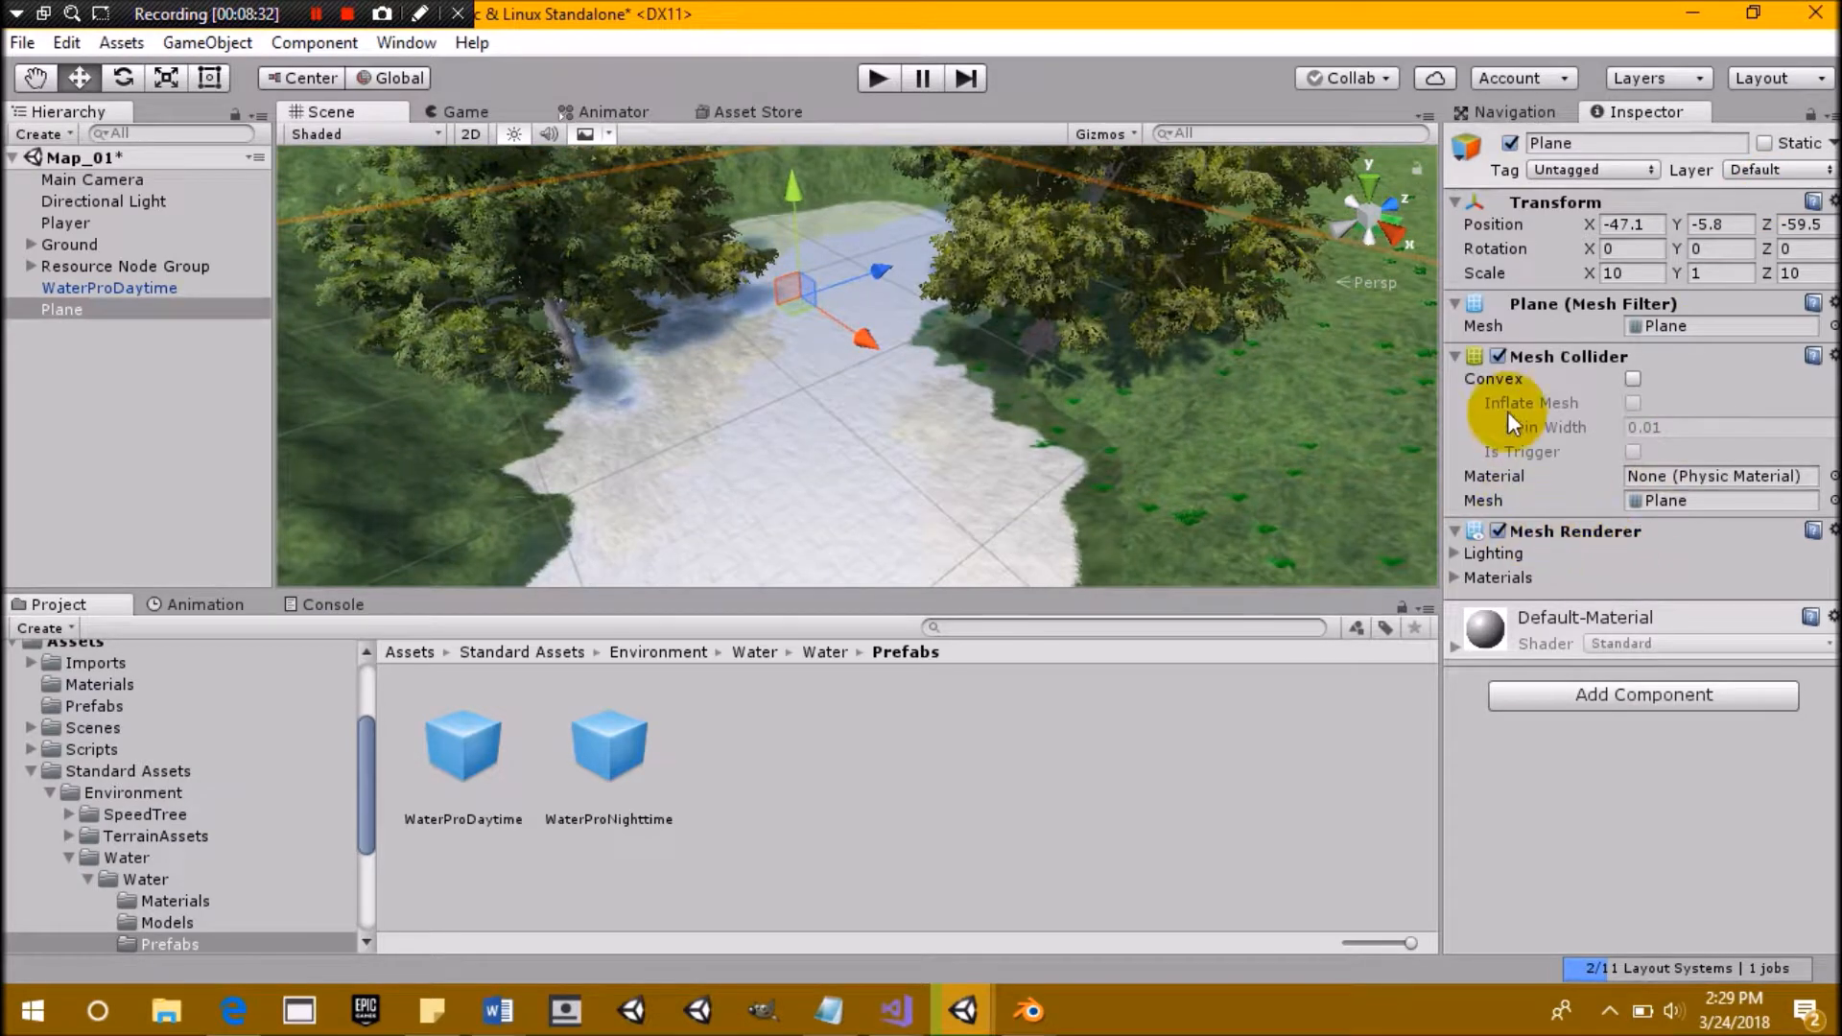
click(1497, 530)
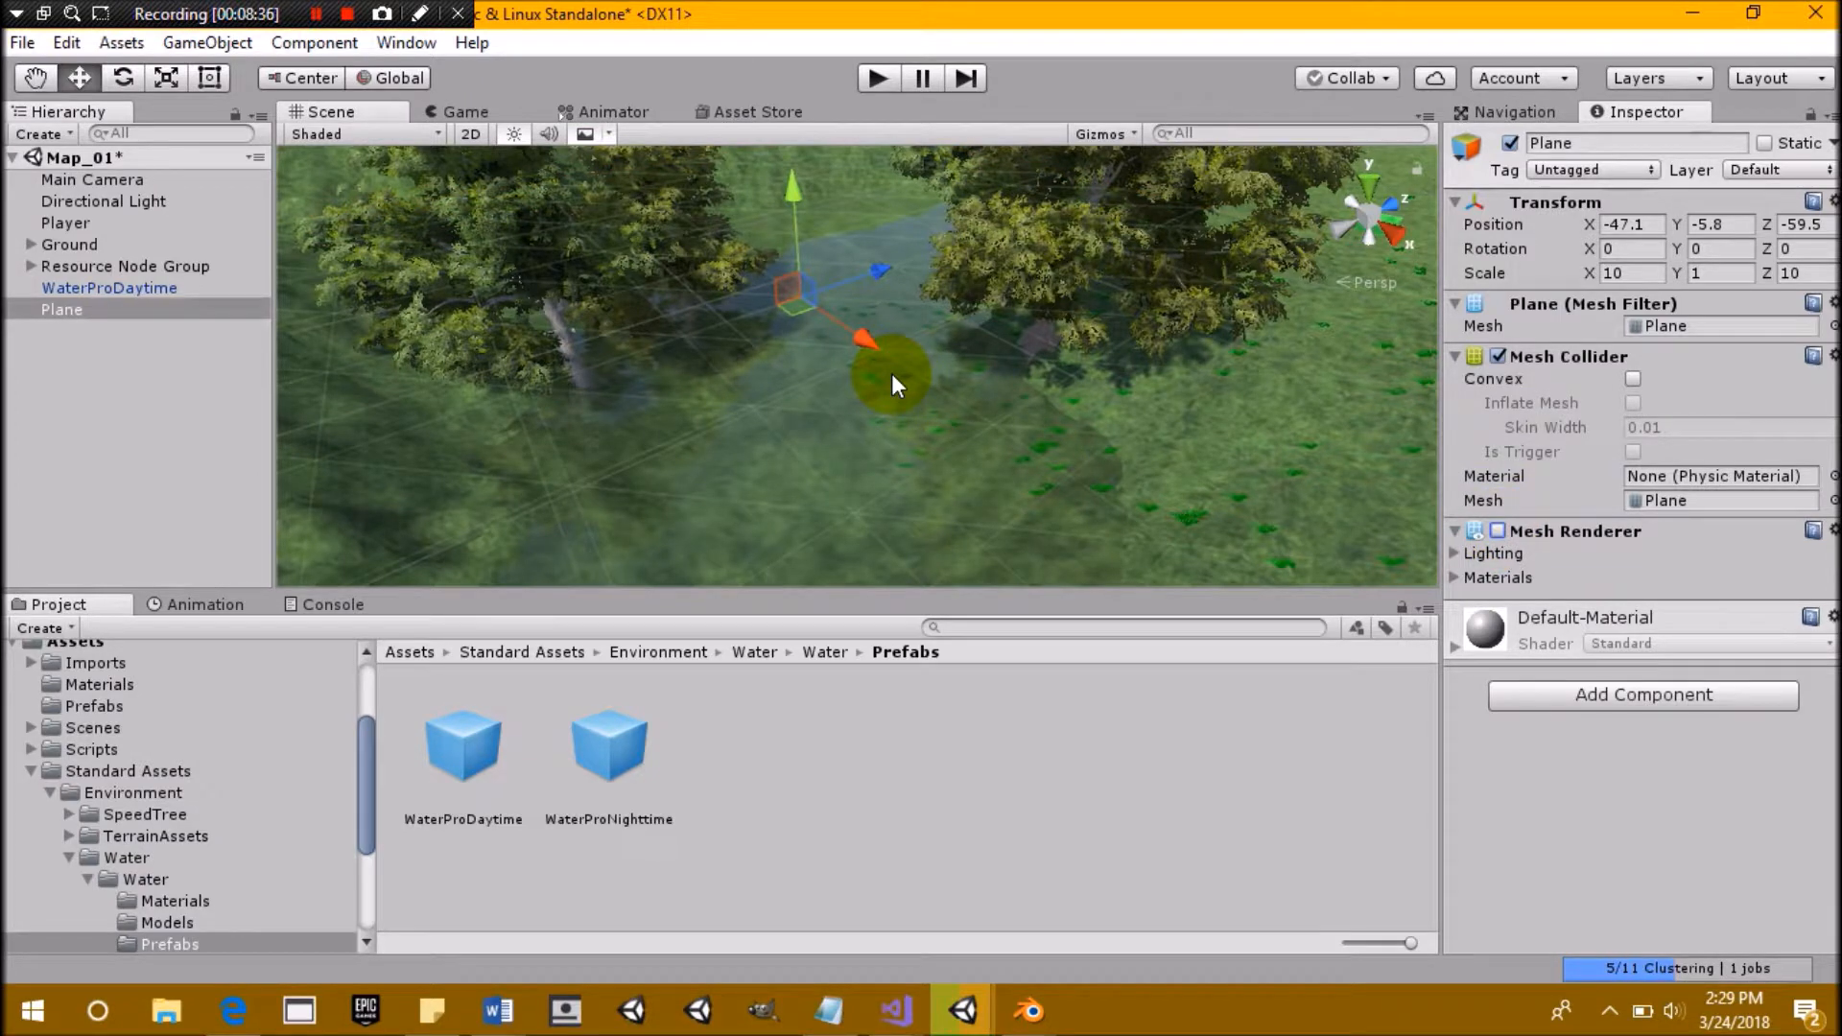
key(ctrl+s)
Nest the Plane under WaterProDaytime and make WaterProDaytime a child of Ground in the scene hierarchy
drag(84, 317, 96, 288)
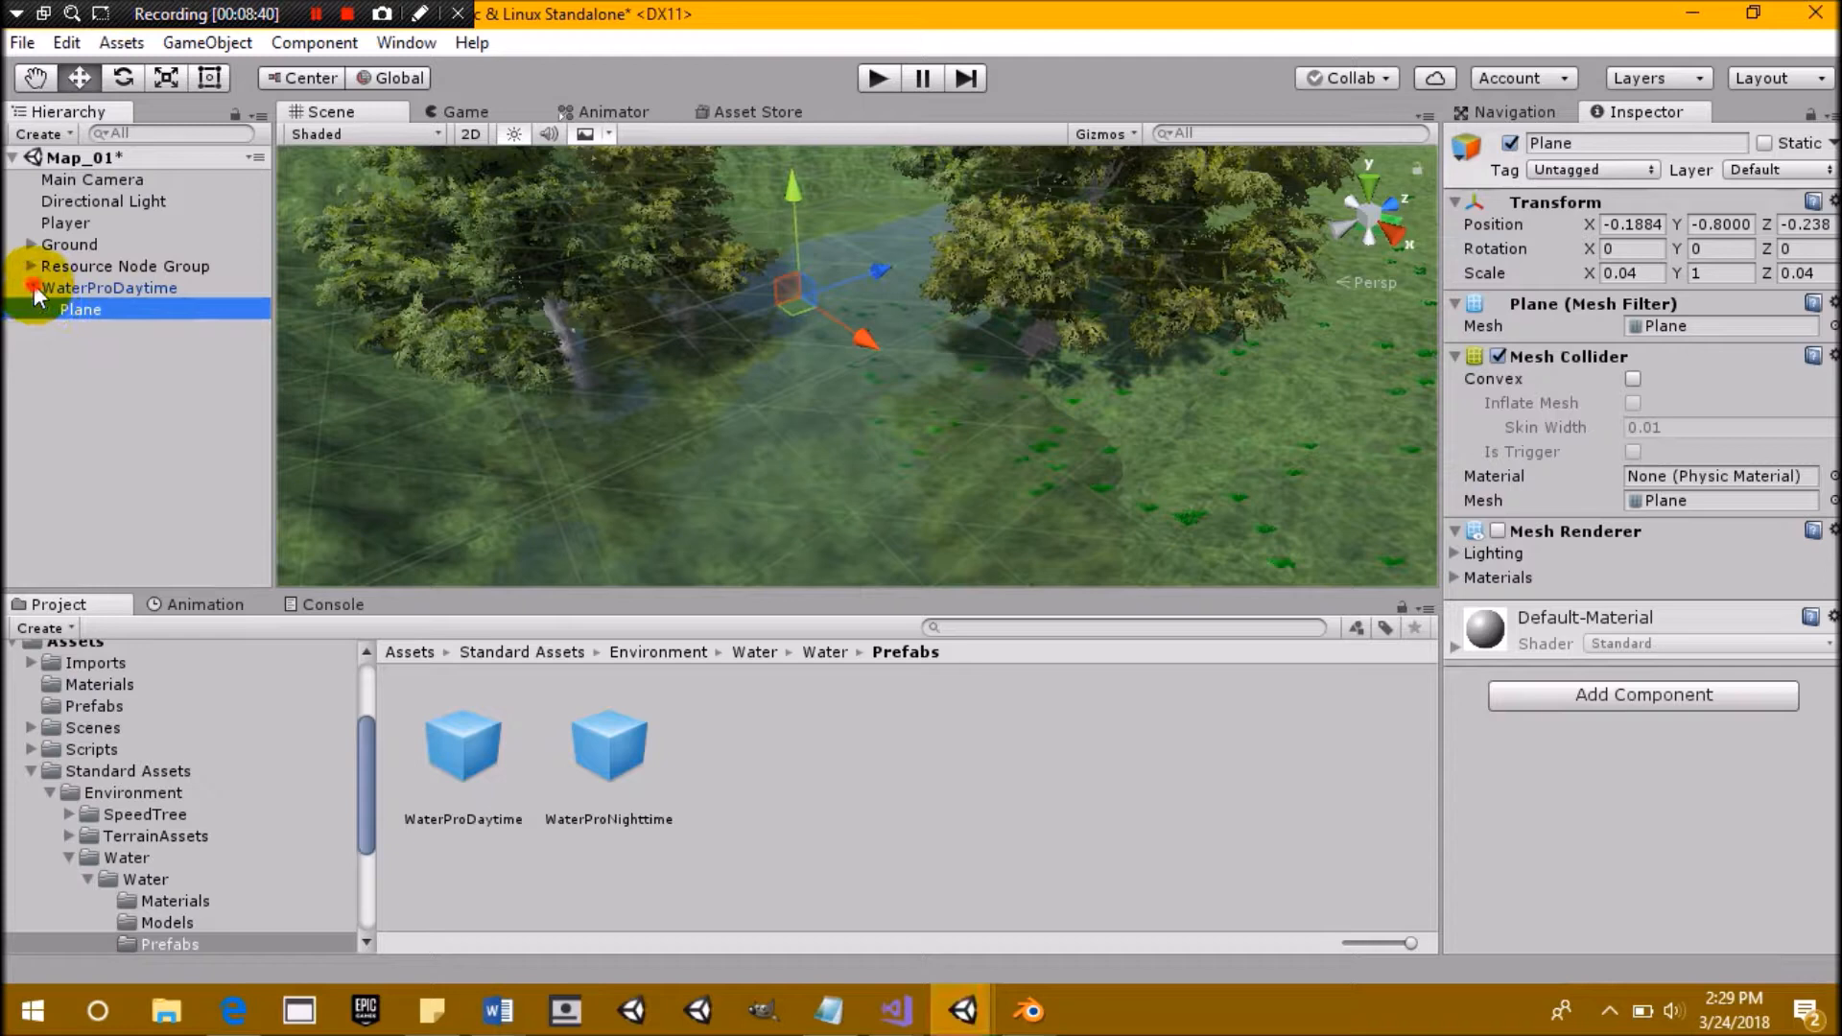
click(33, 287)
drag(86, 285, 82, 245)
click(30, 244)
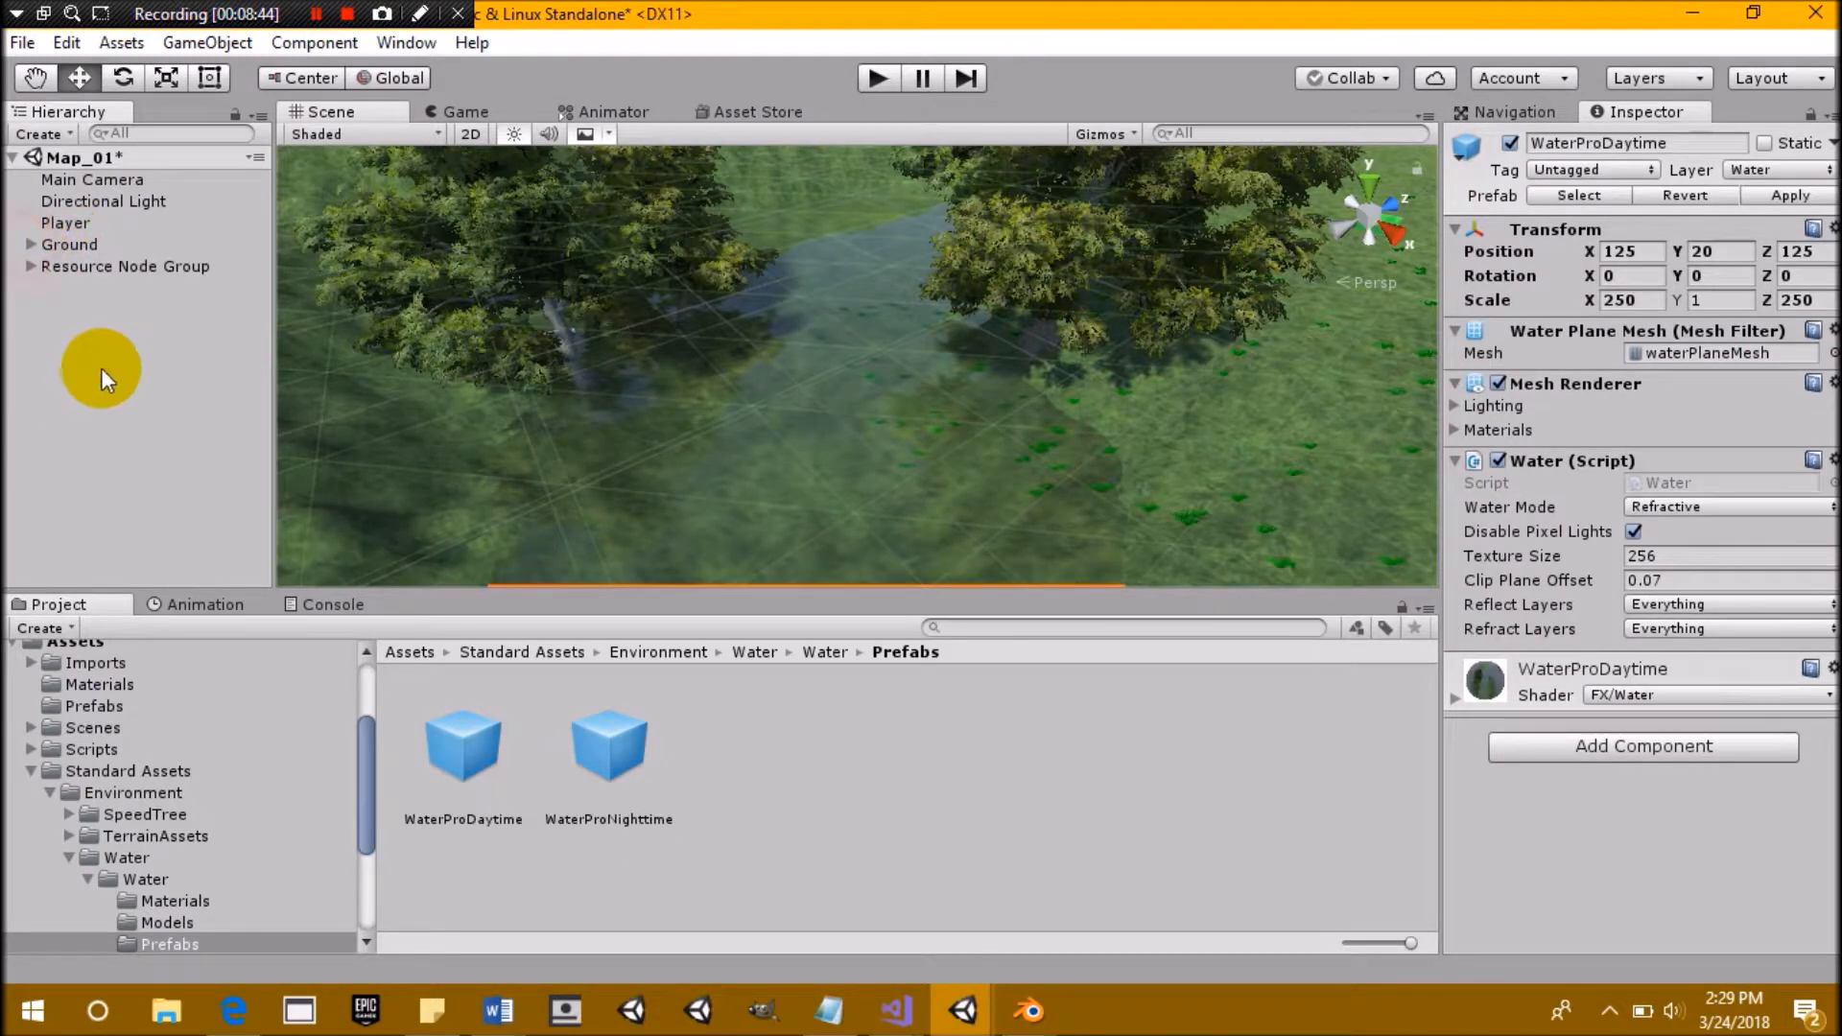
click(103, 369)
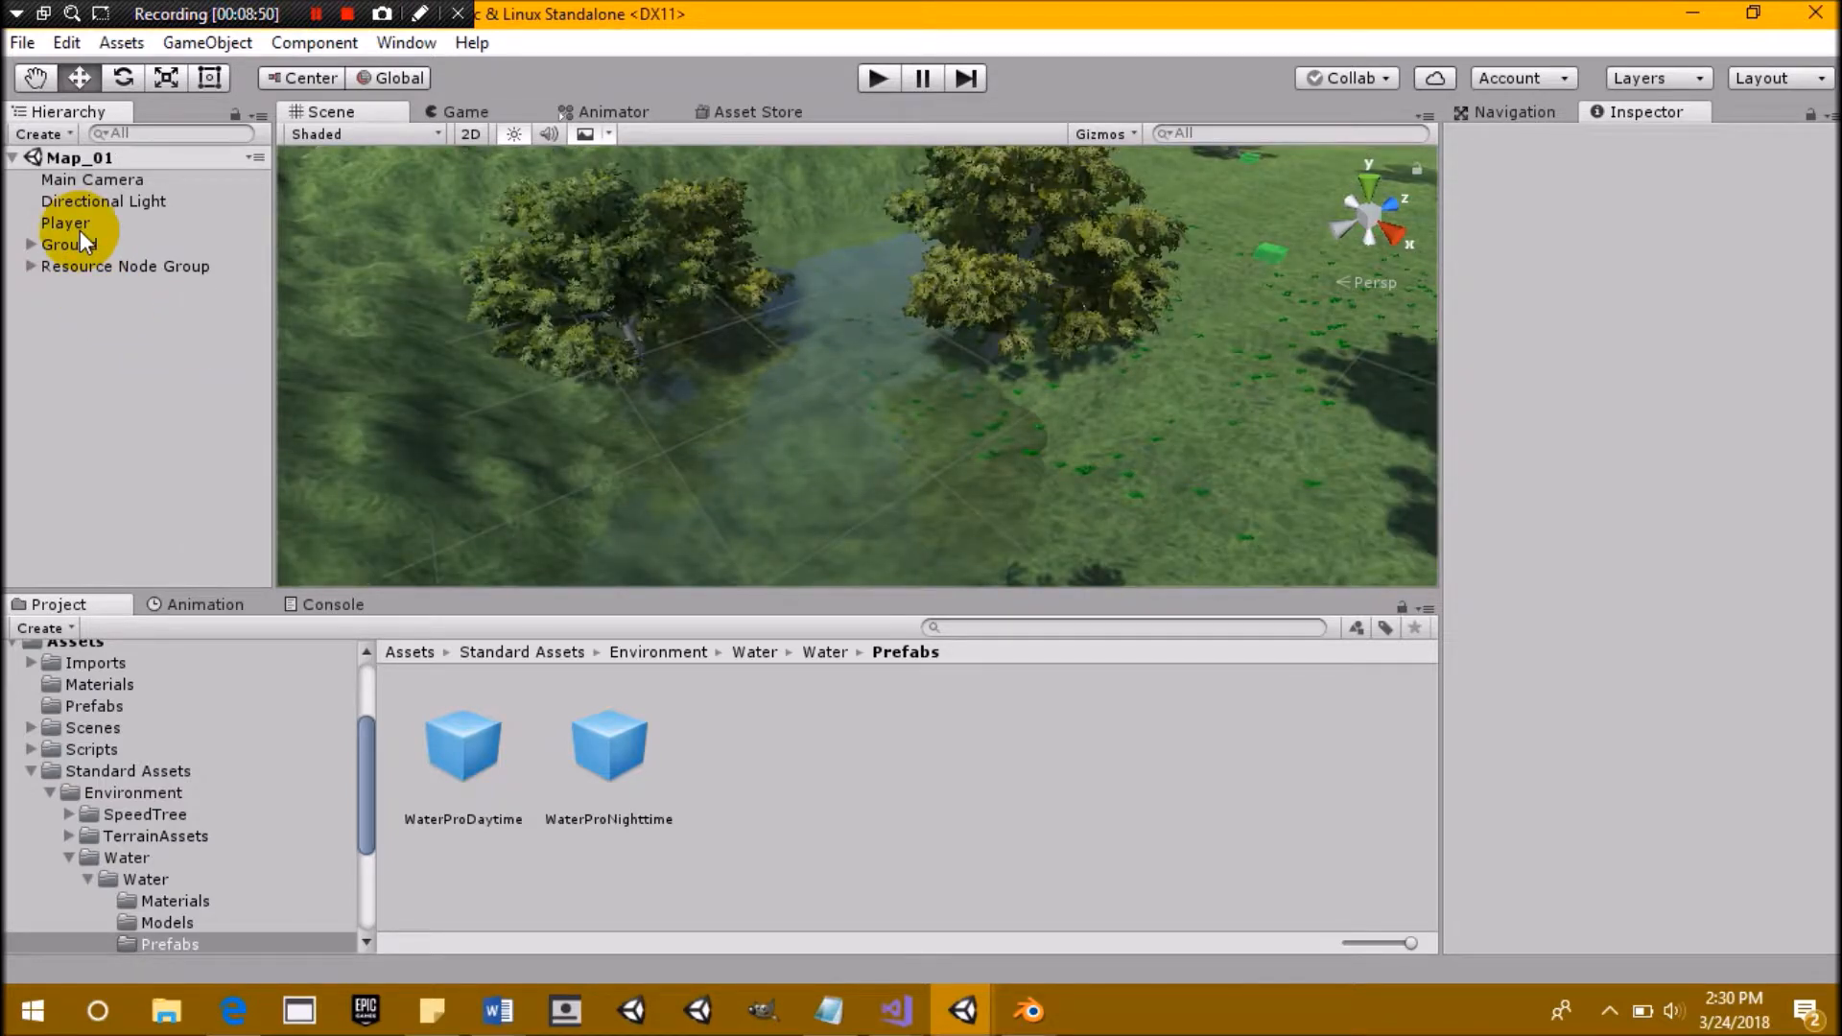
Erase the broadleaf tree standing at the pond from the Ground terrain with the Place Trees brush at size 3
click(83, 242)
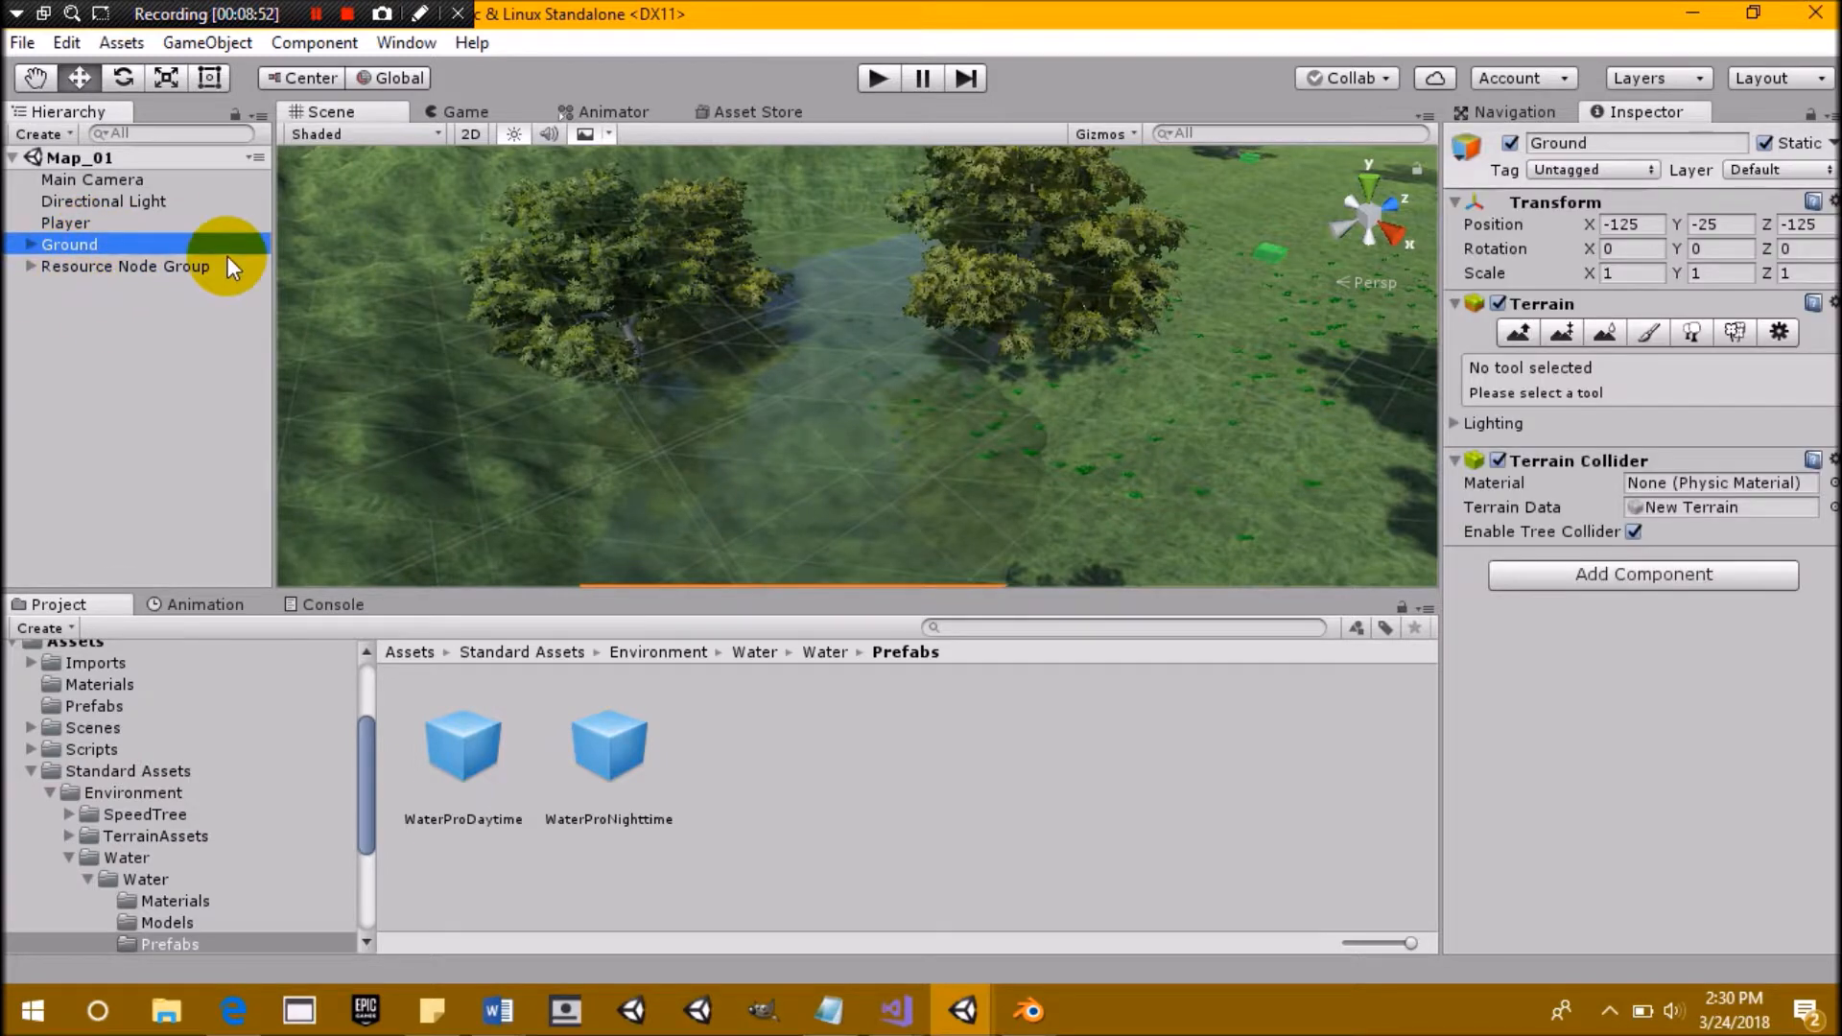
scroll(743, 275, down, 5)
scroll(667, 375, up, 2)
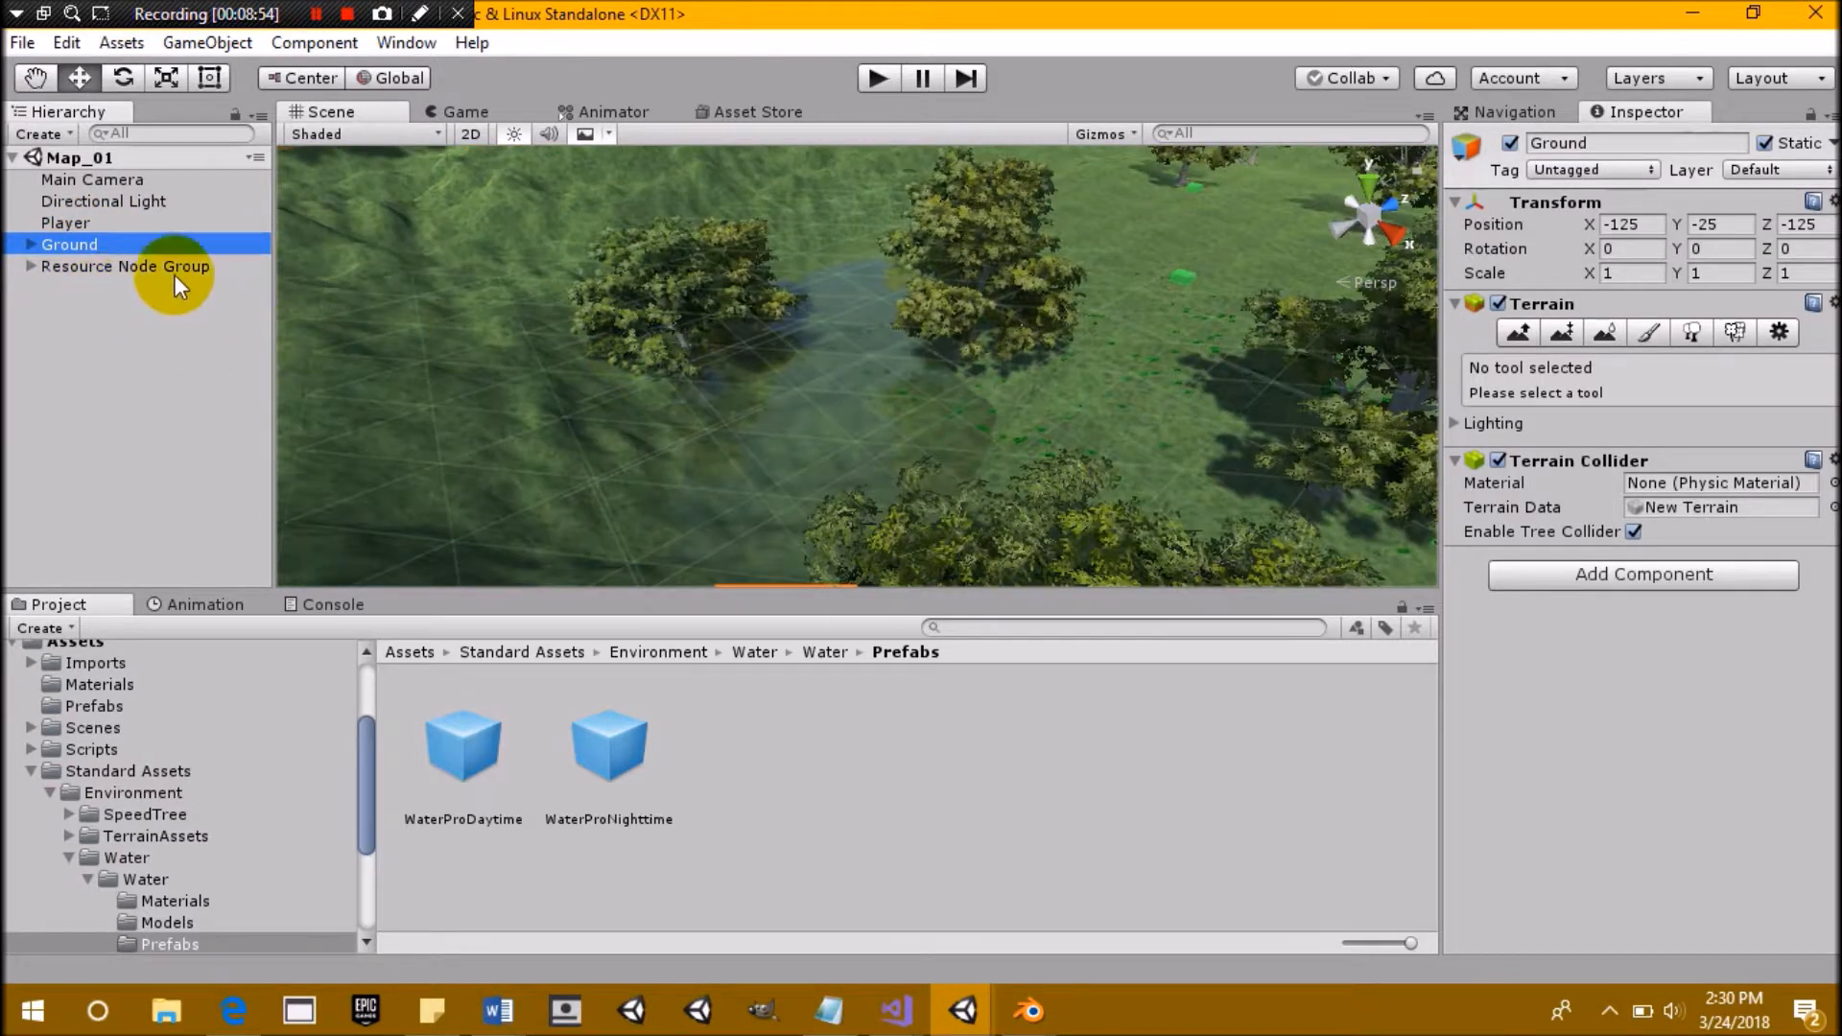
click(1703, 332)
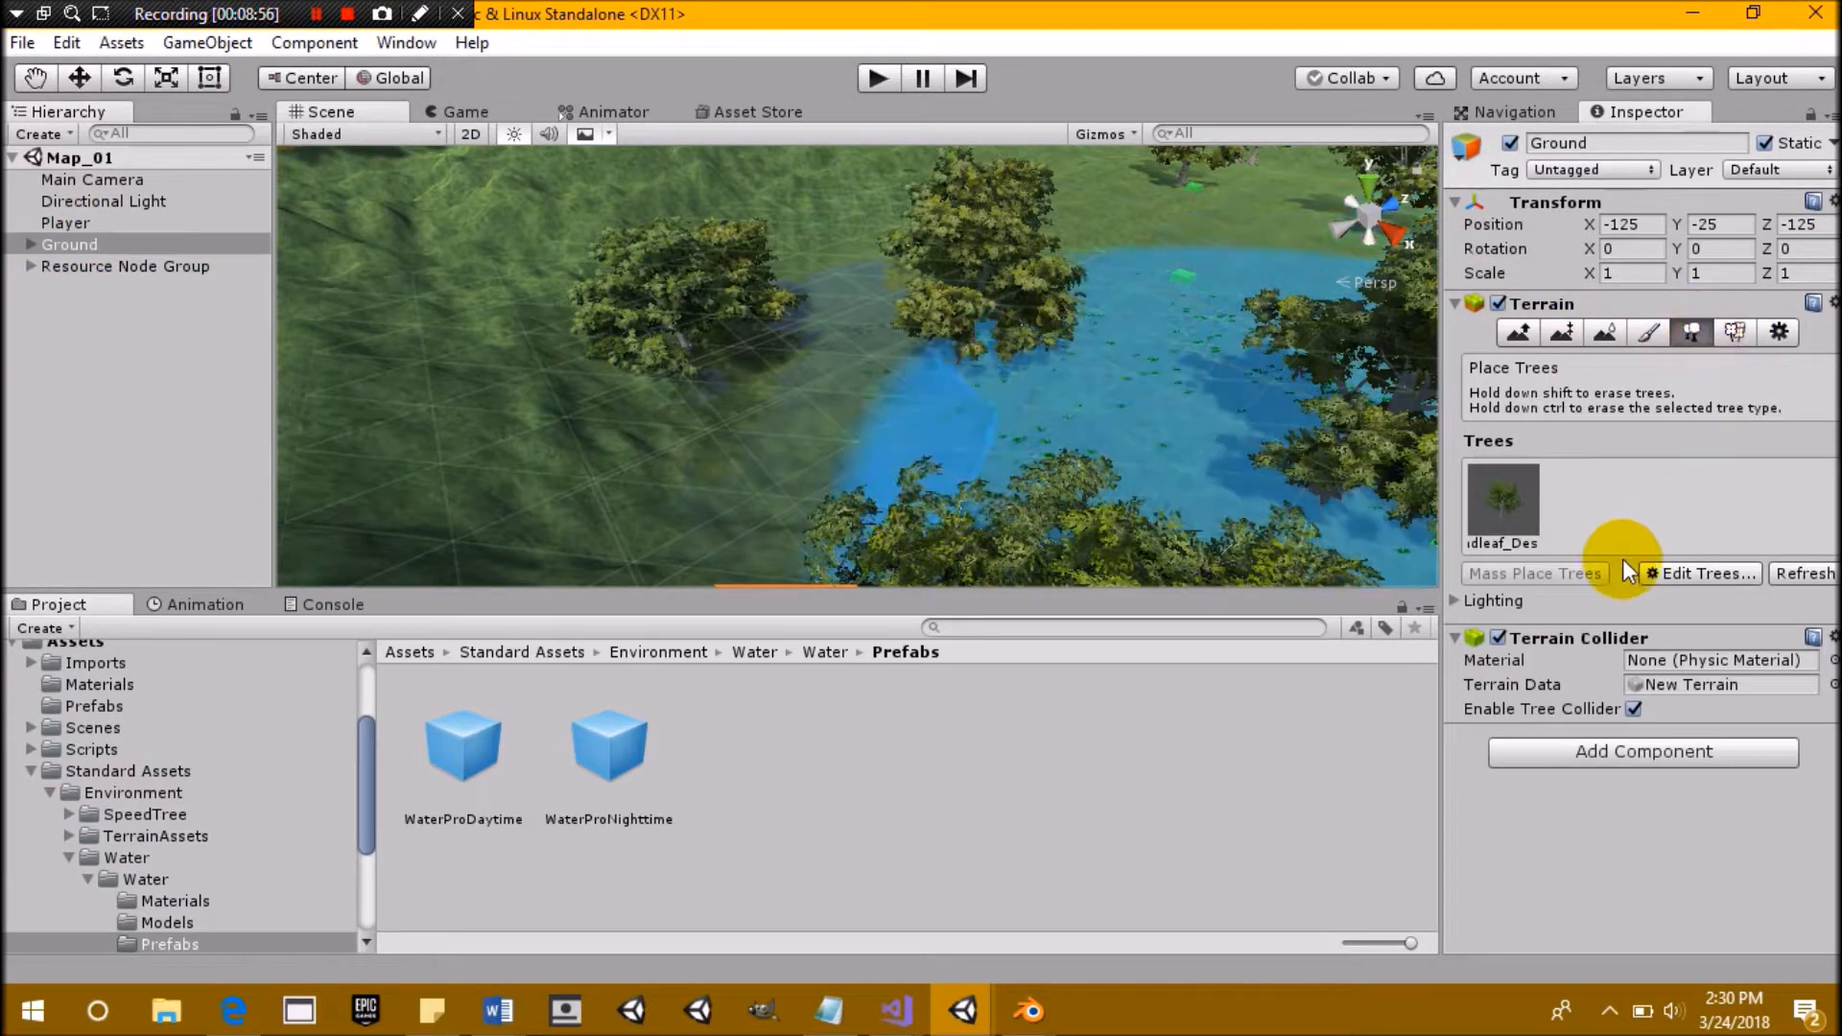
click(1504, 500)
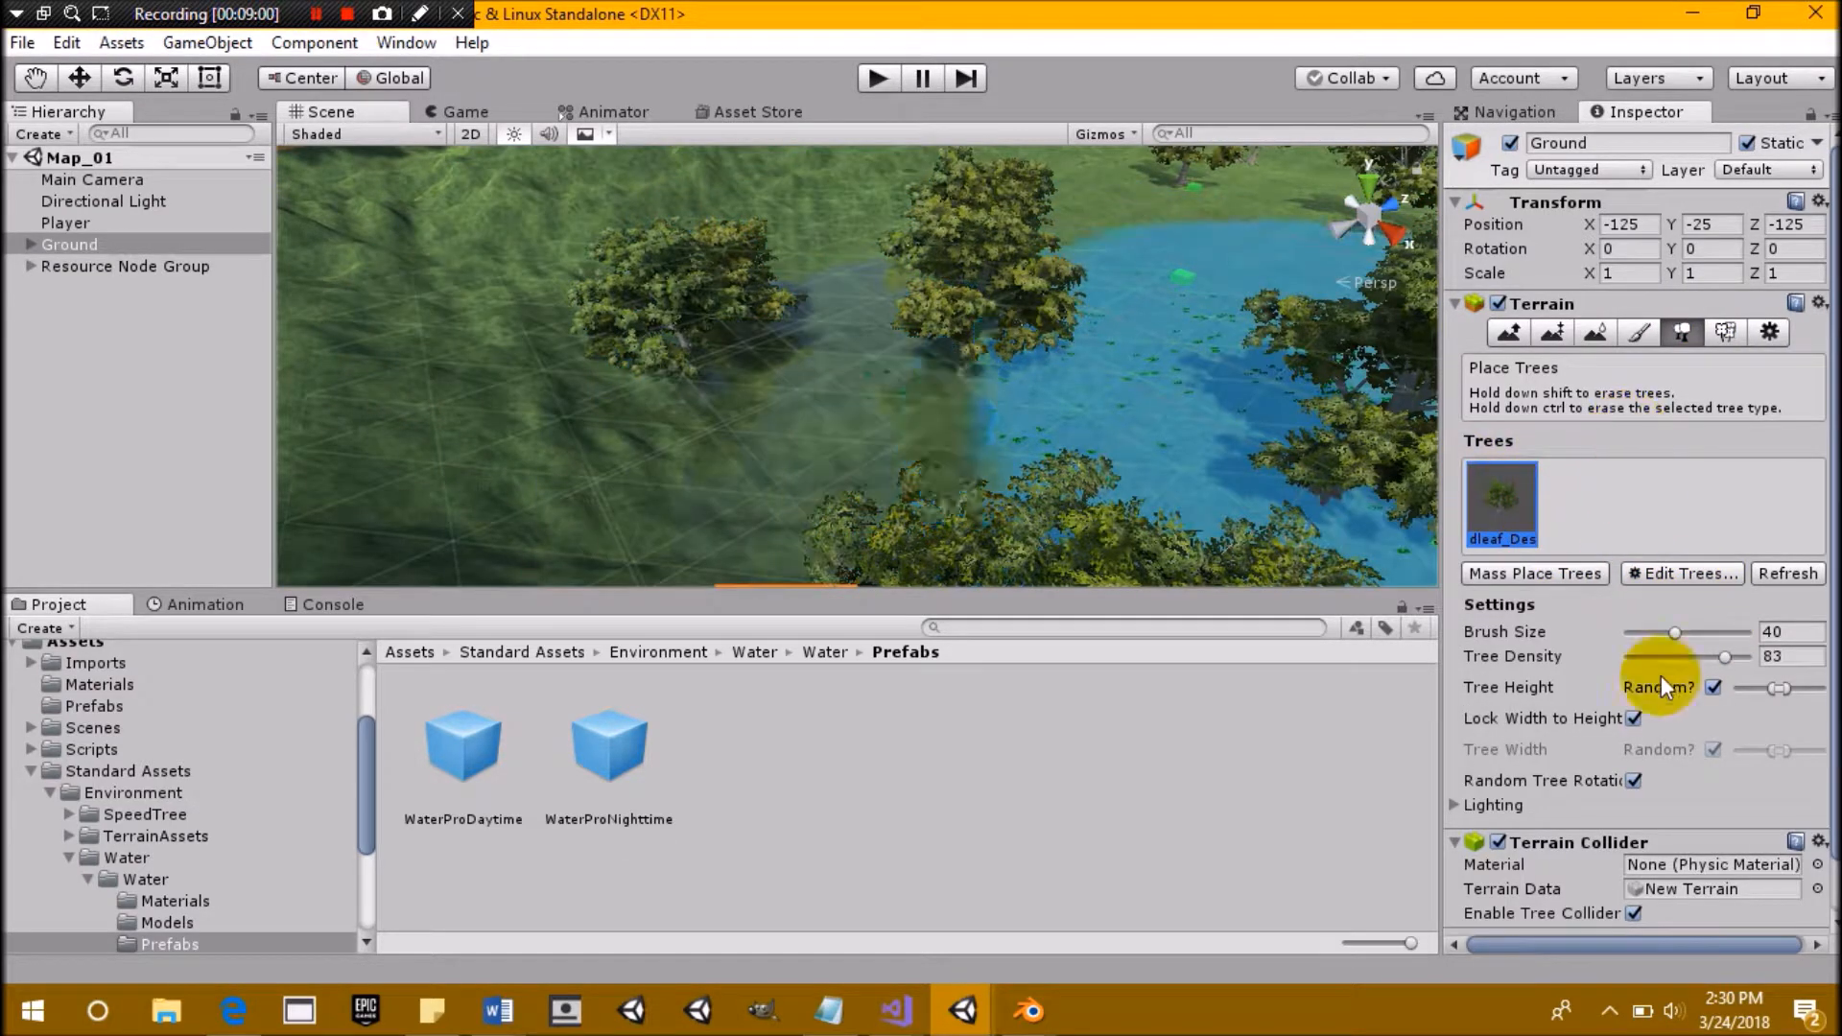
drag(1672, 633, 1635, 638)
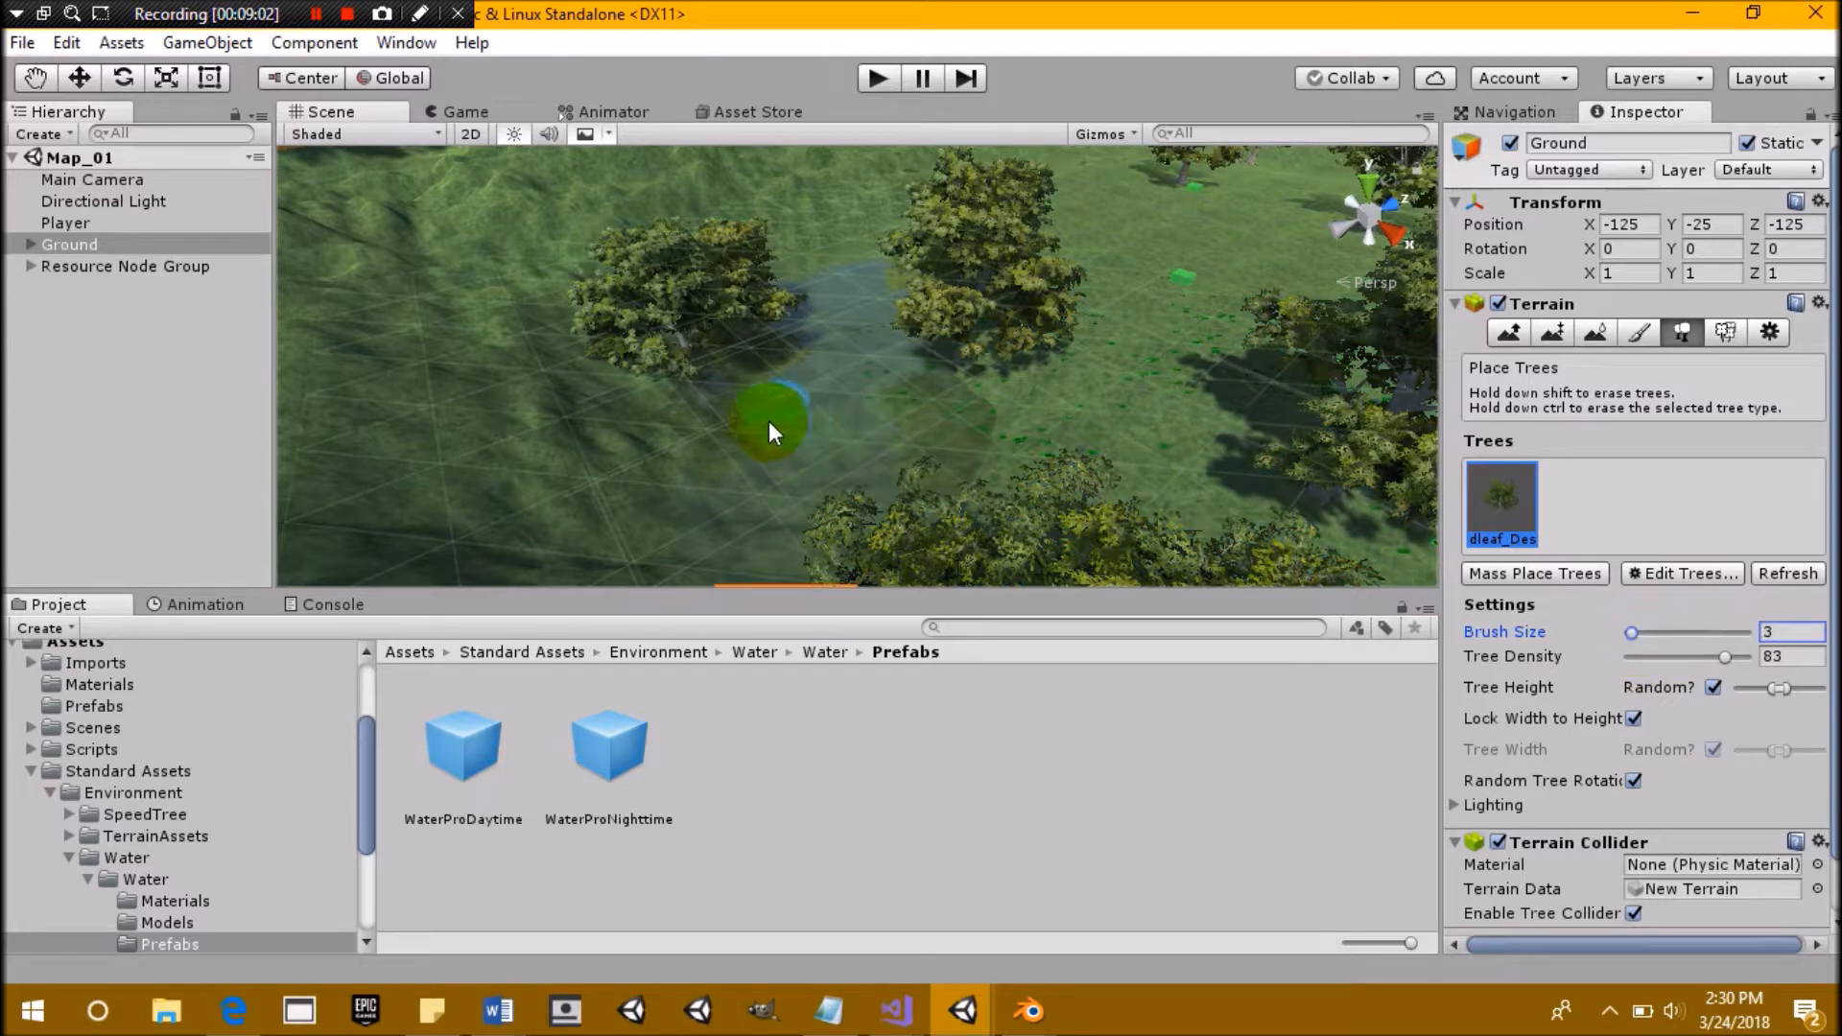
mouse_move(705, 389)
shift+mouse_down()
mouse_move(676, 361)
mouse_move(746, 344)
shift+mouse_up()
scroll(748, 377, down, 3)
mouse_move(655, 278)
mouse_down()
mouse_move(562, 400)
mouse_move(625, 460)
mouse_move(619, 527)
mouse_move(671, 537)
mouse_up()
Examine the decorated Ground terrain from several distances and angles, checking the trees, grass and resource nodes around the player
middle_drag(1075, 353, 716, 362)
scroll(949, 385, down, 3)
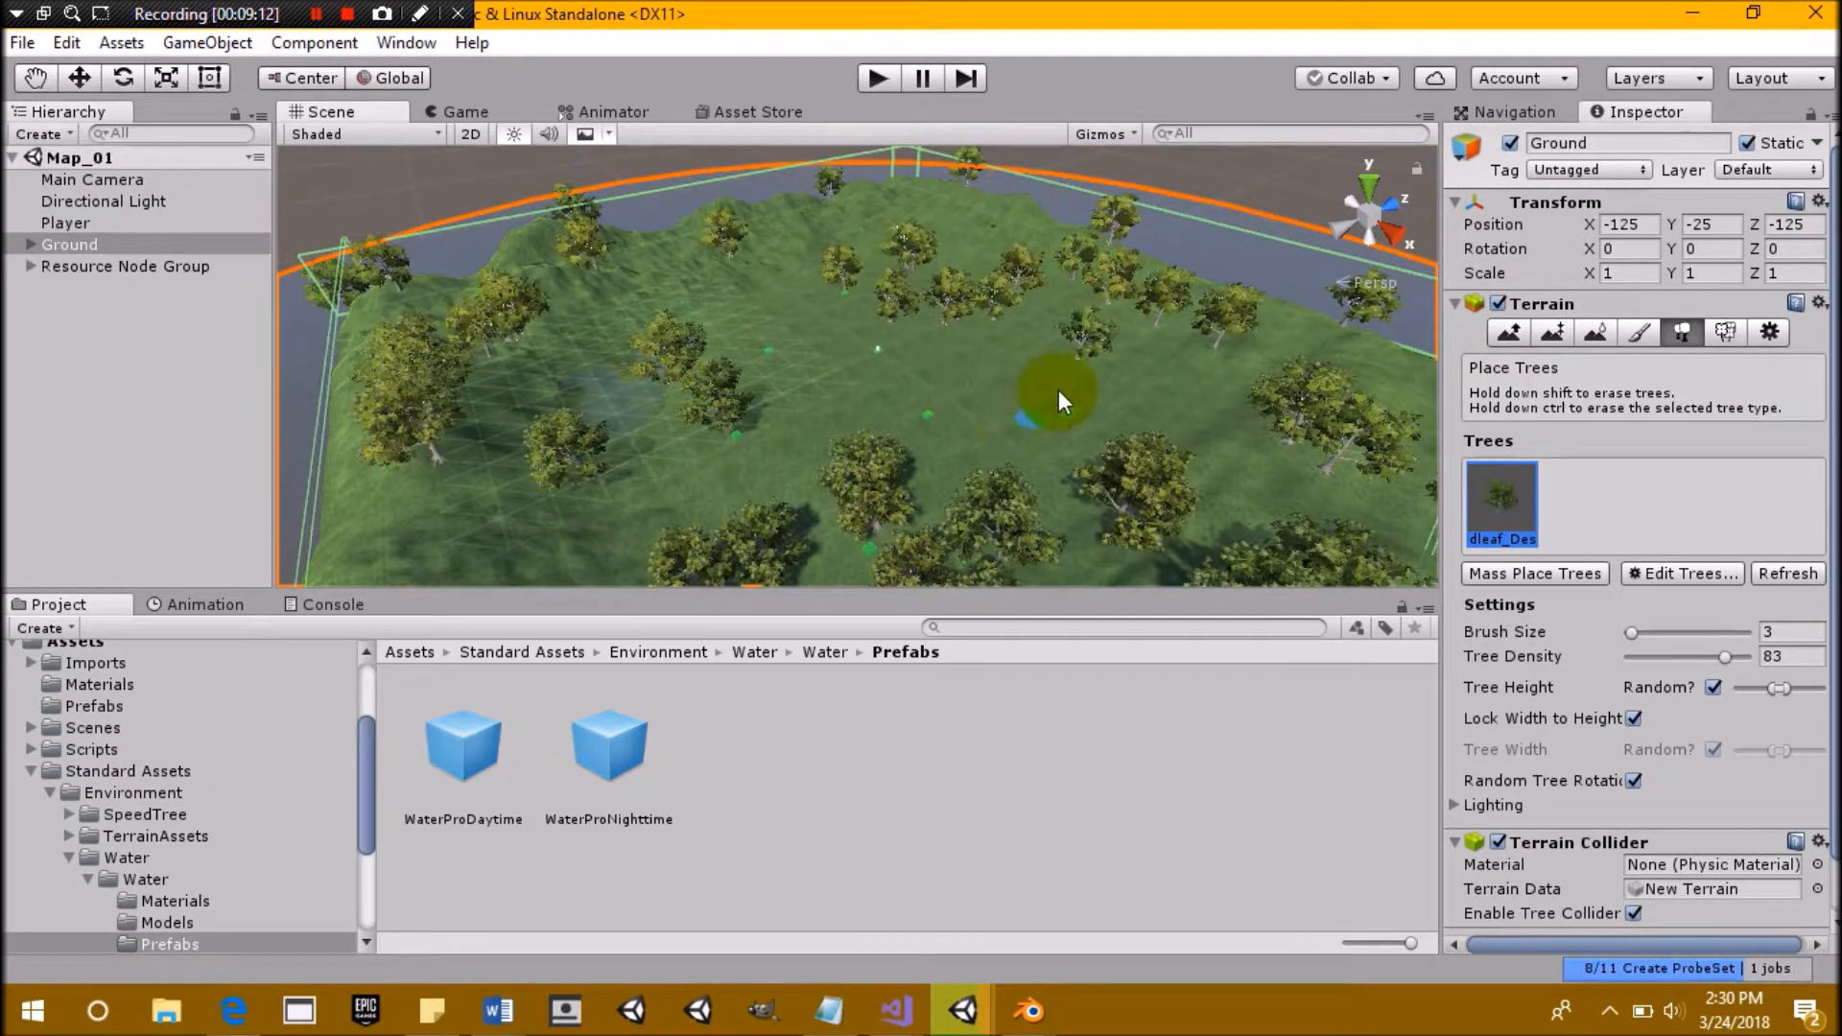
scroll(1102, 428, up, 4)
right_drag(849, 437, 919, 445)
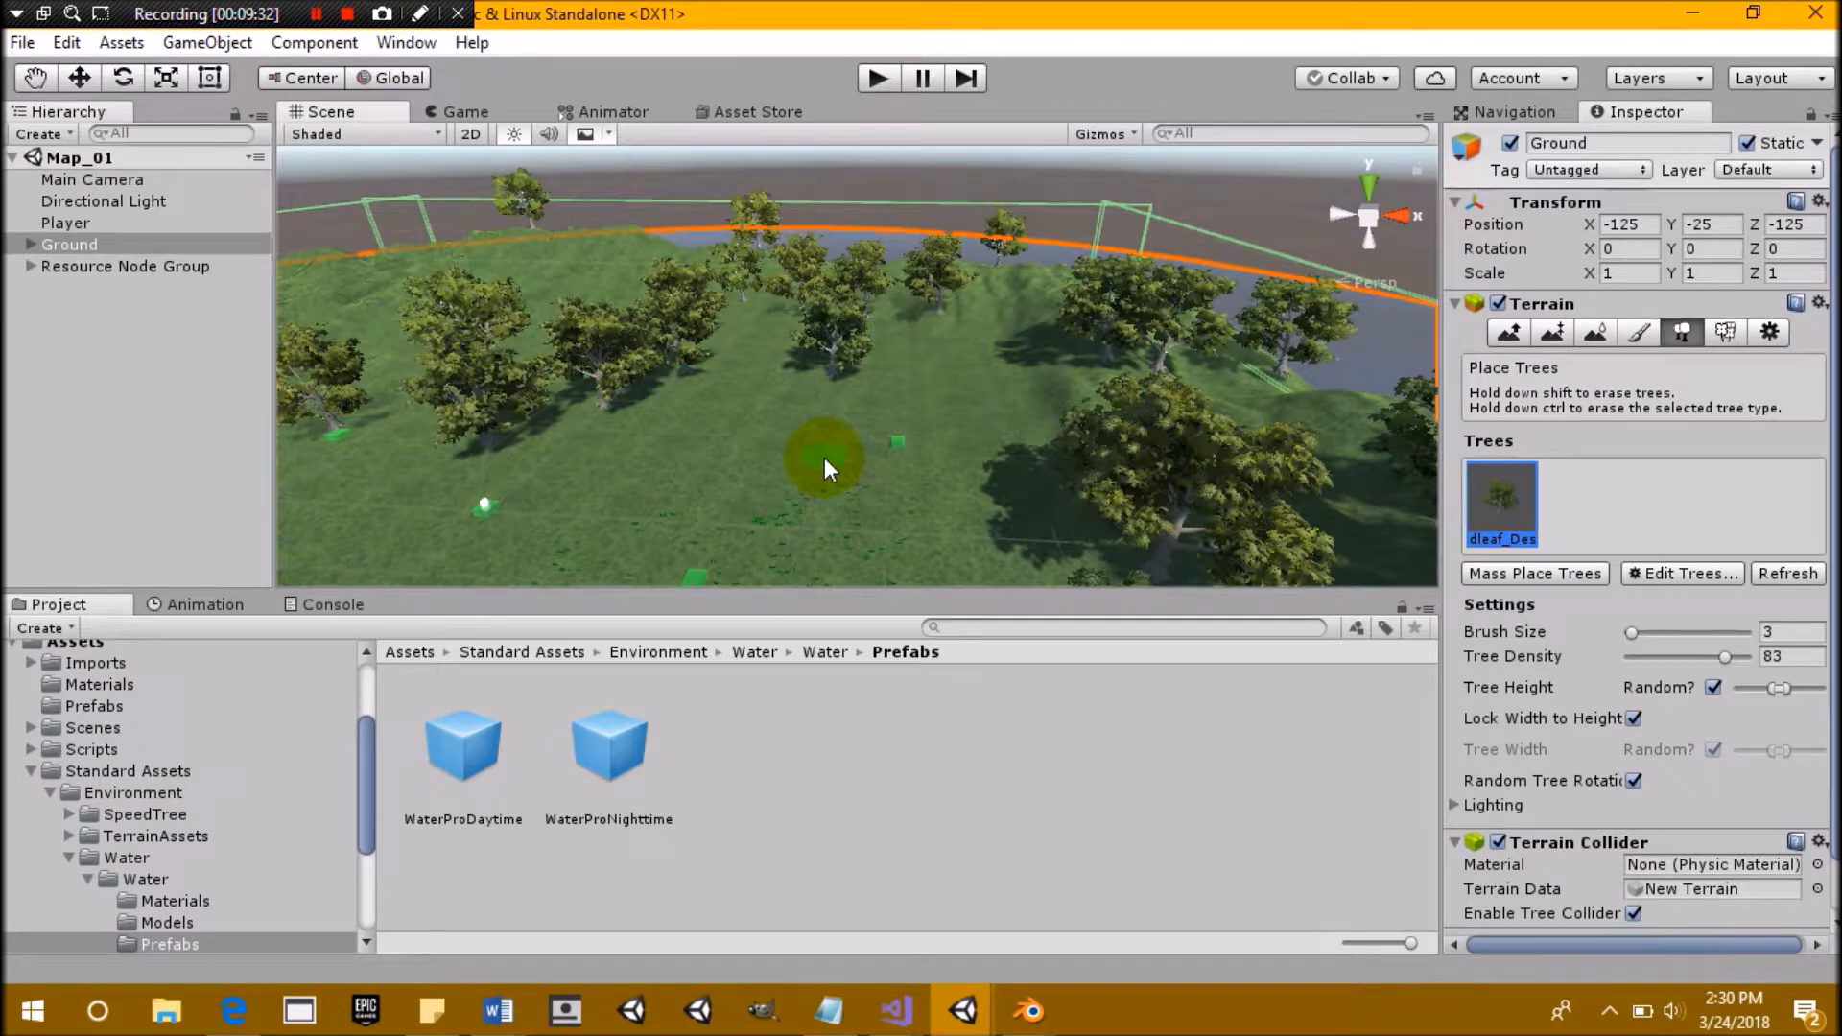
scroll(825, 458, up, 5)
right_drag(723, 432, 422, 433)
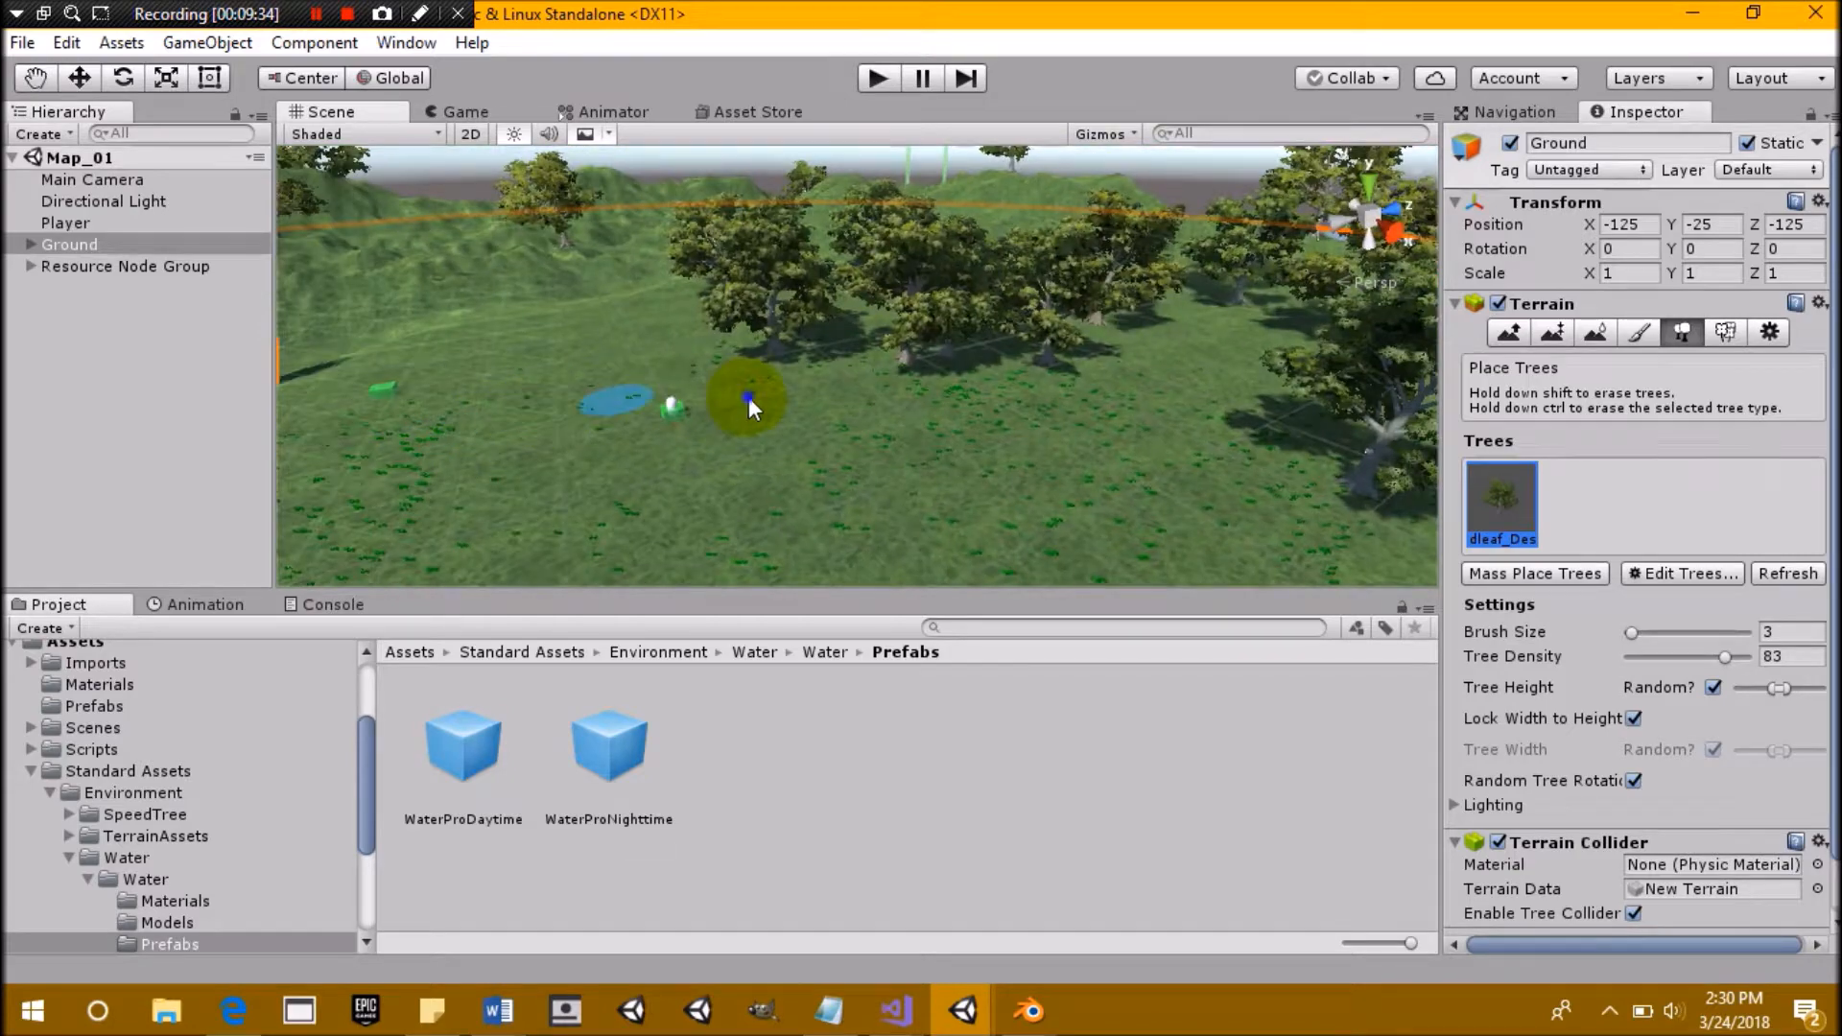
right_drag(749, 397, 649, 460)
scroll(547, 361, down, 5)
middle_drag(743, 335, 914, 315)
scroll(773, 374, up, 7)
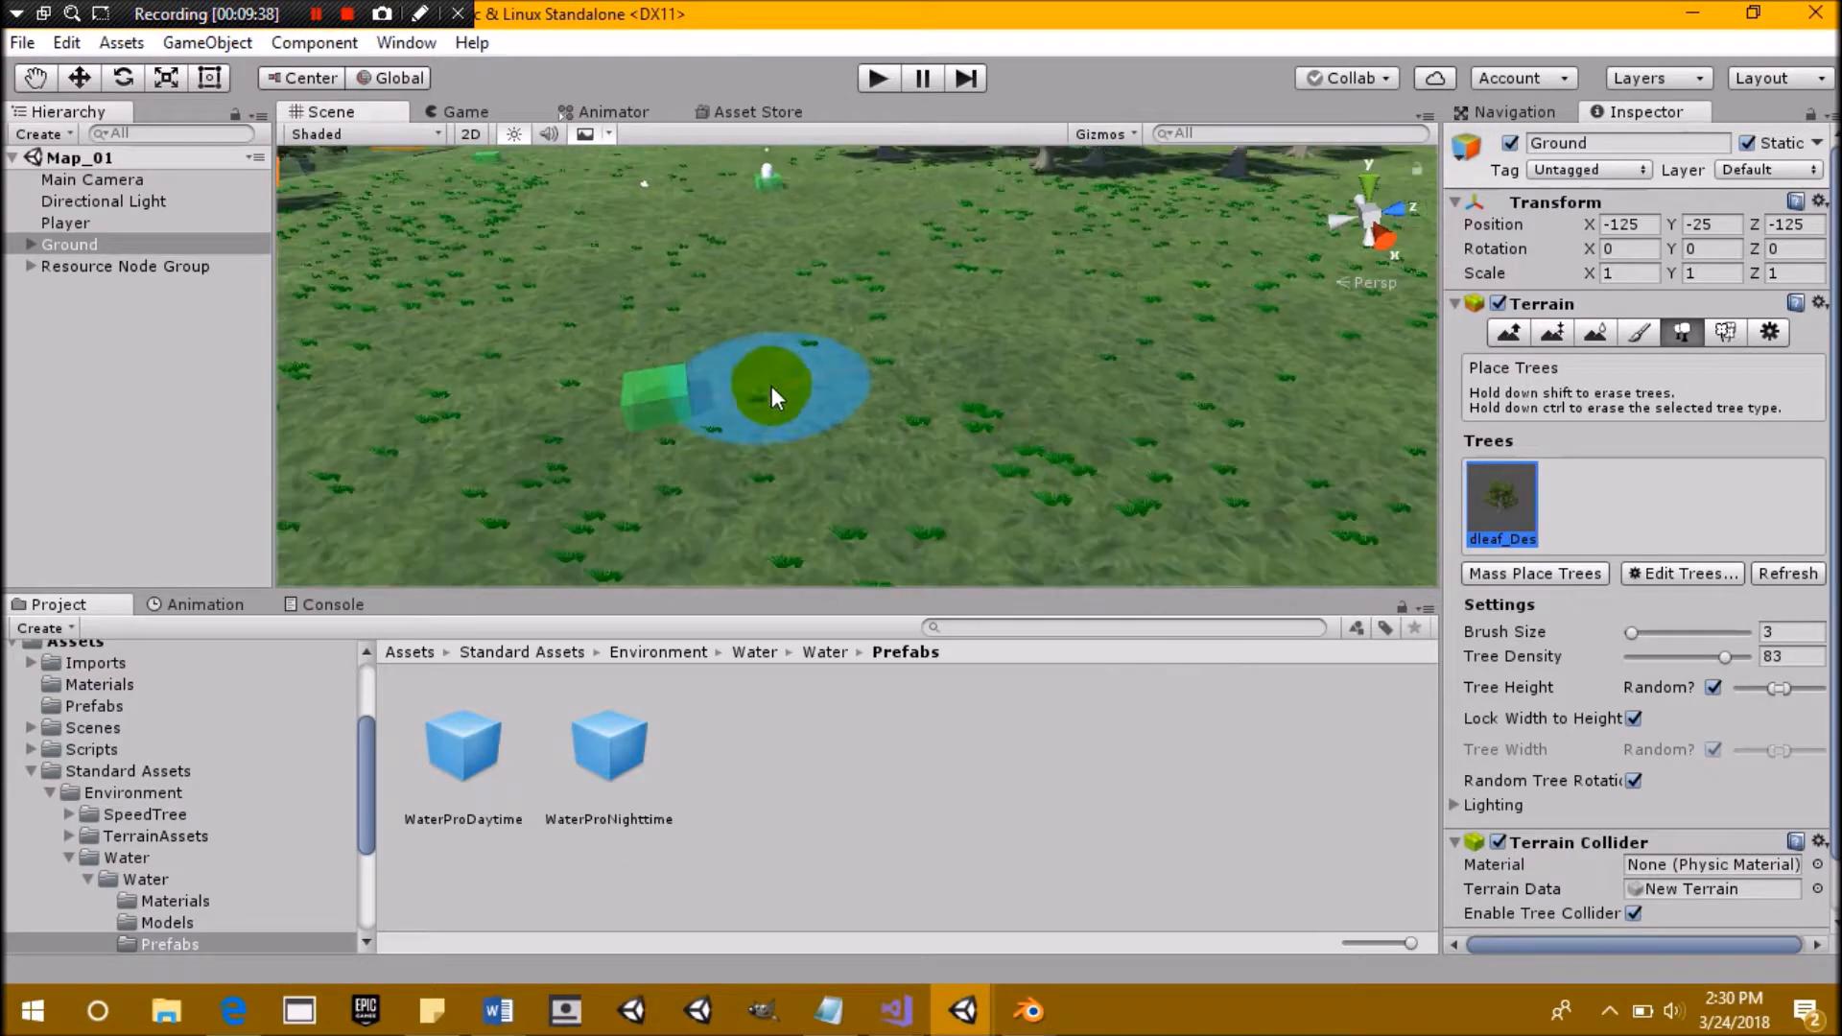
scroll(762, 408, down, 1)
middle_drag(768, 412, 1086, 432)
scroll(999, 401, down, 4)
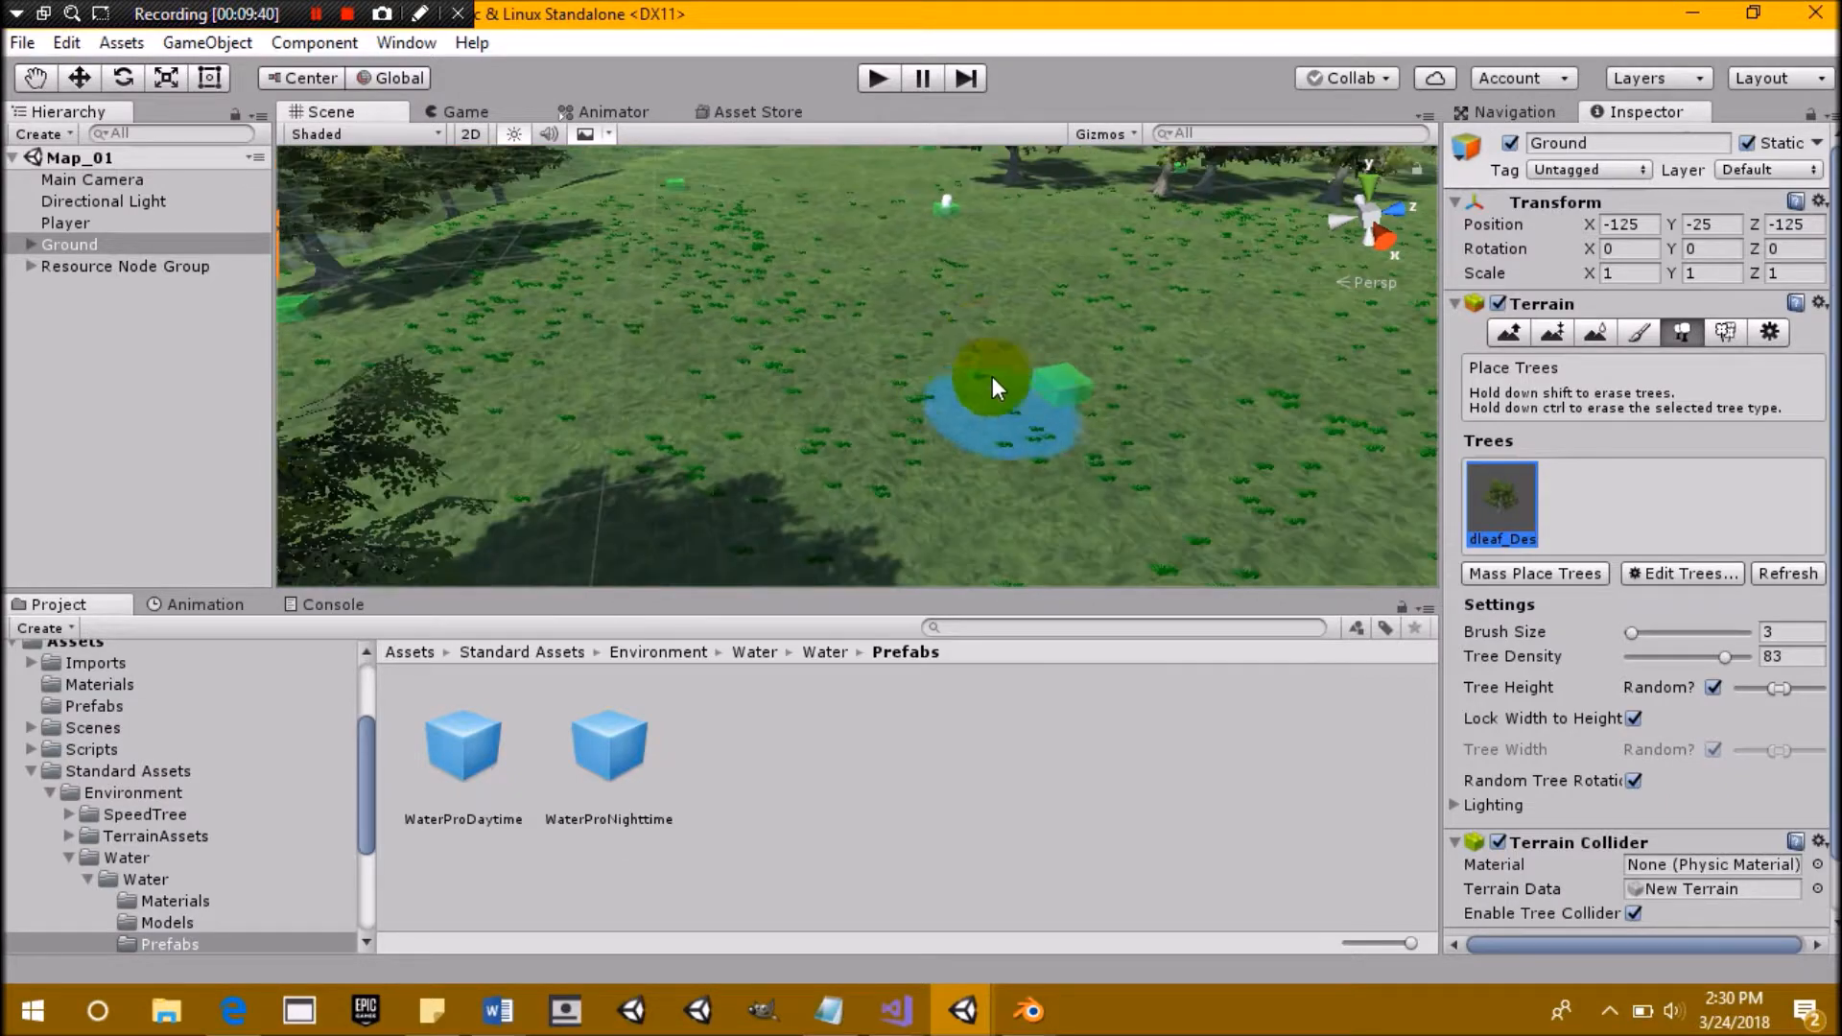
middle_drag(927, 383, 809, 486)
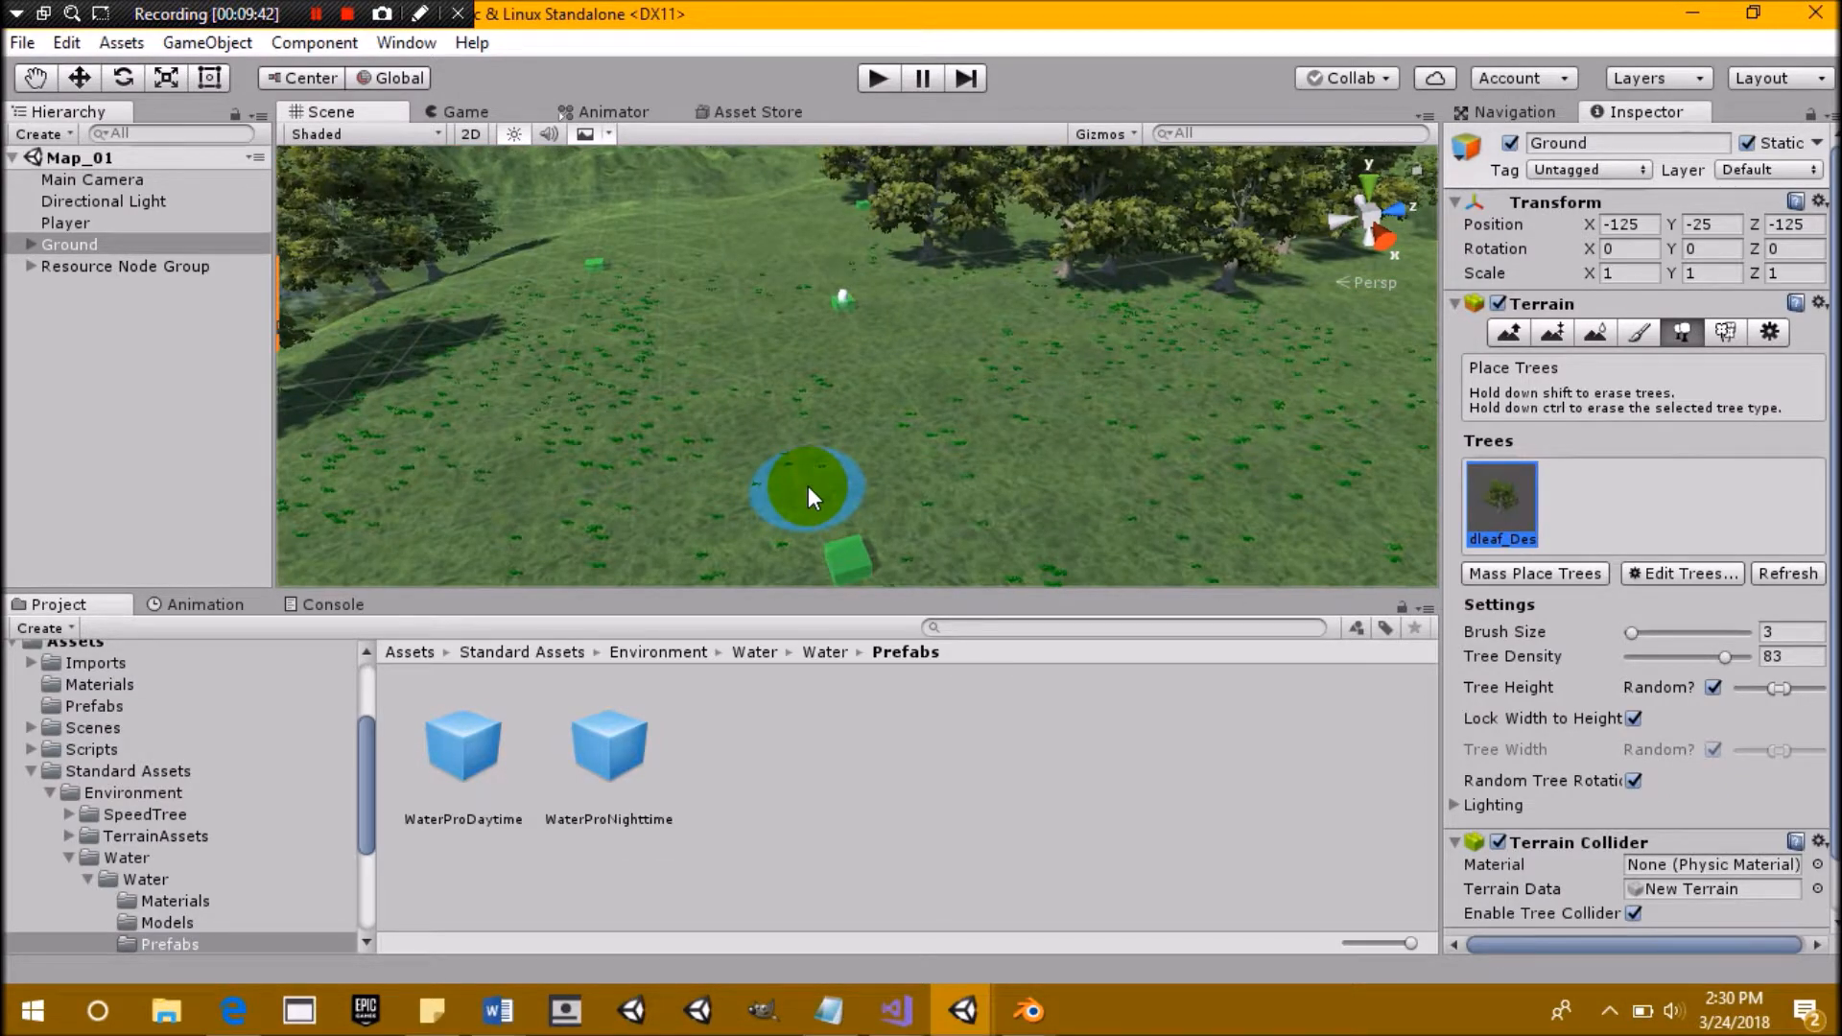
alt+drag(807, 485, 637, 251)
alt+drag(802, 385, 912, 403)
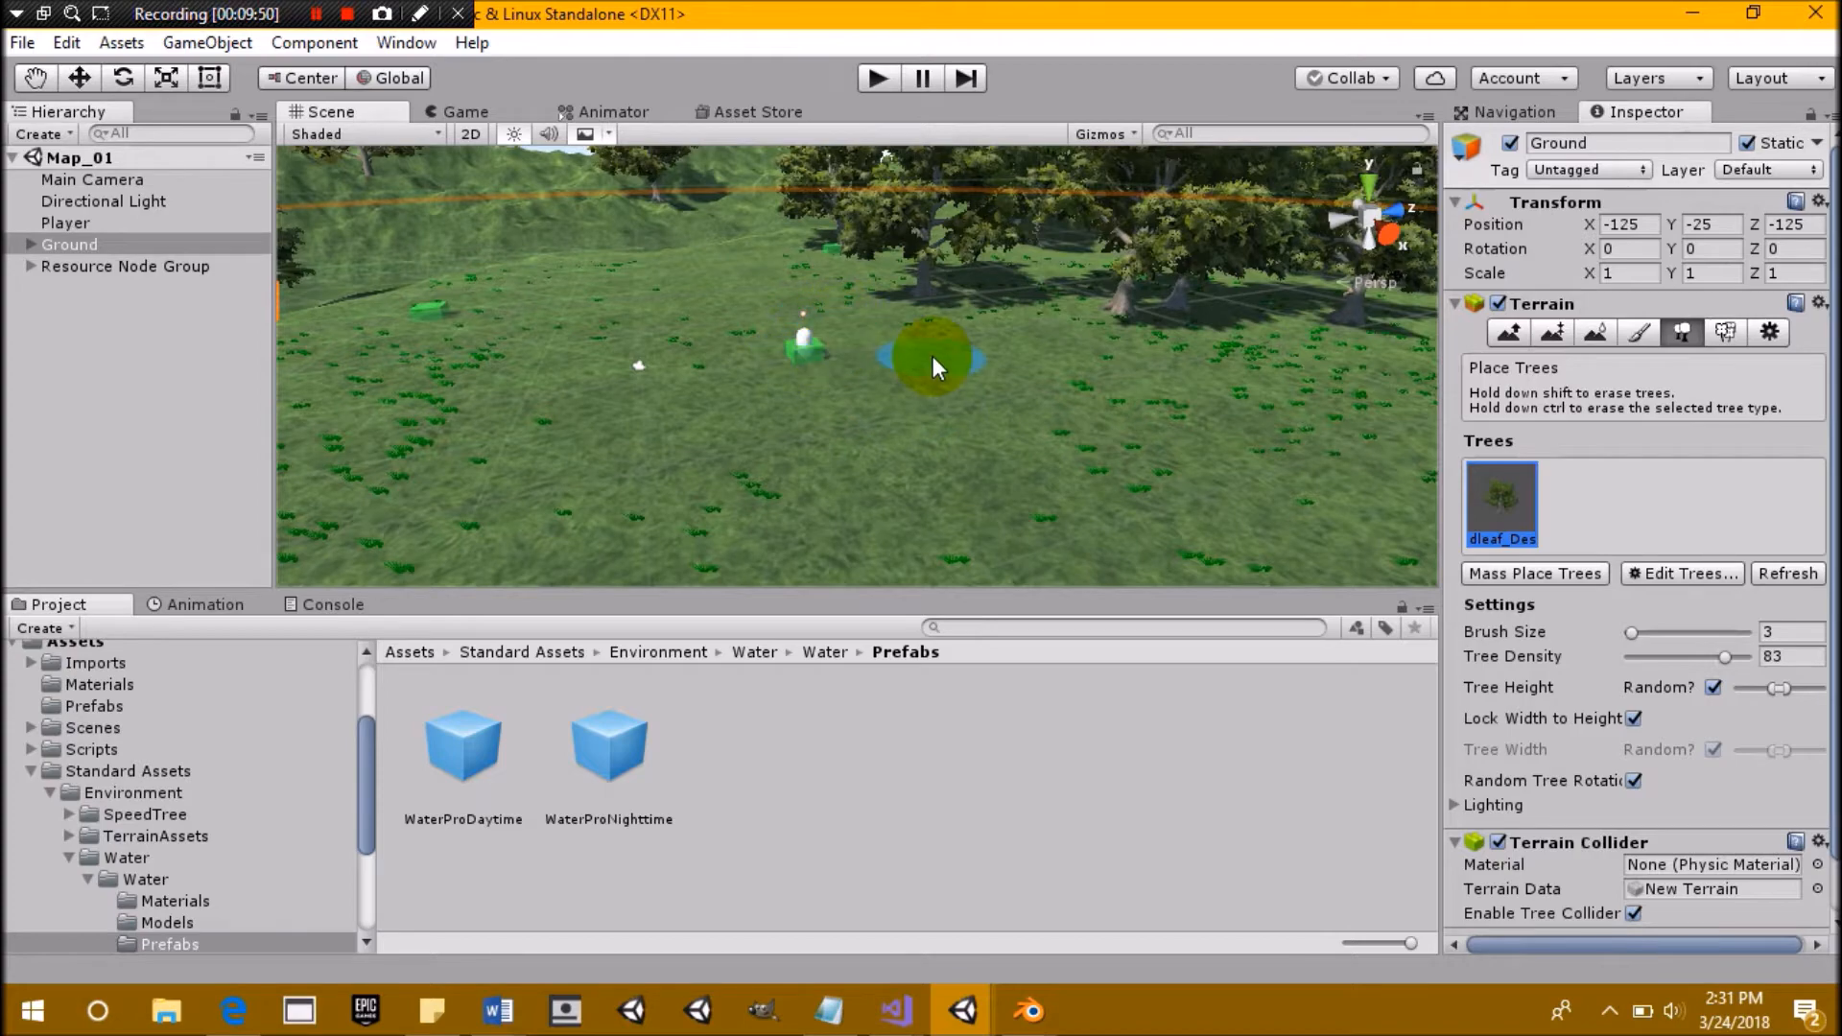
scroll(963, 399, down, 4)
scroll(963, 396, up, 2)
scroll(963, 395, up, 3)
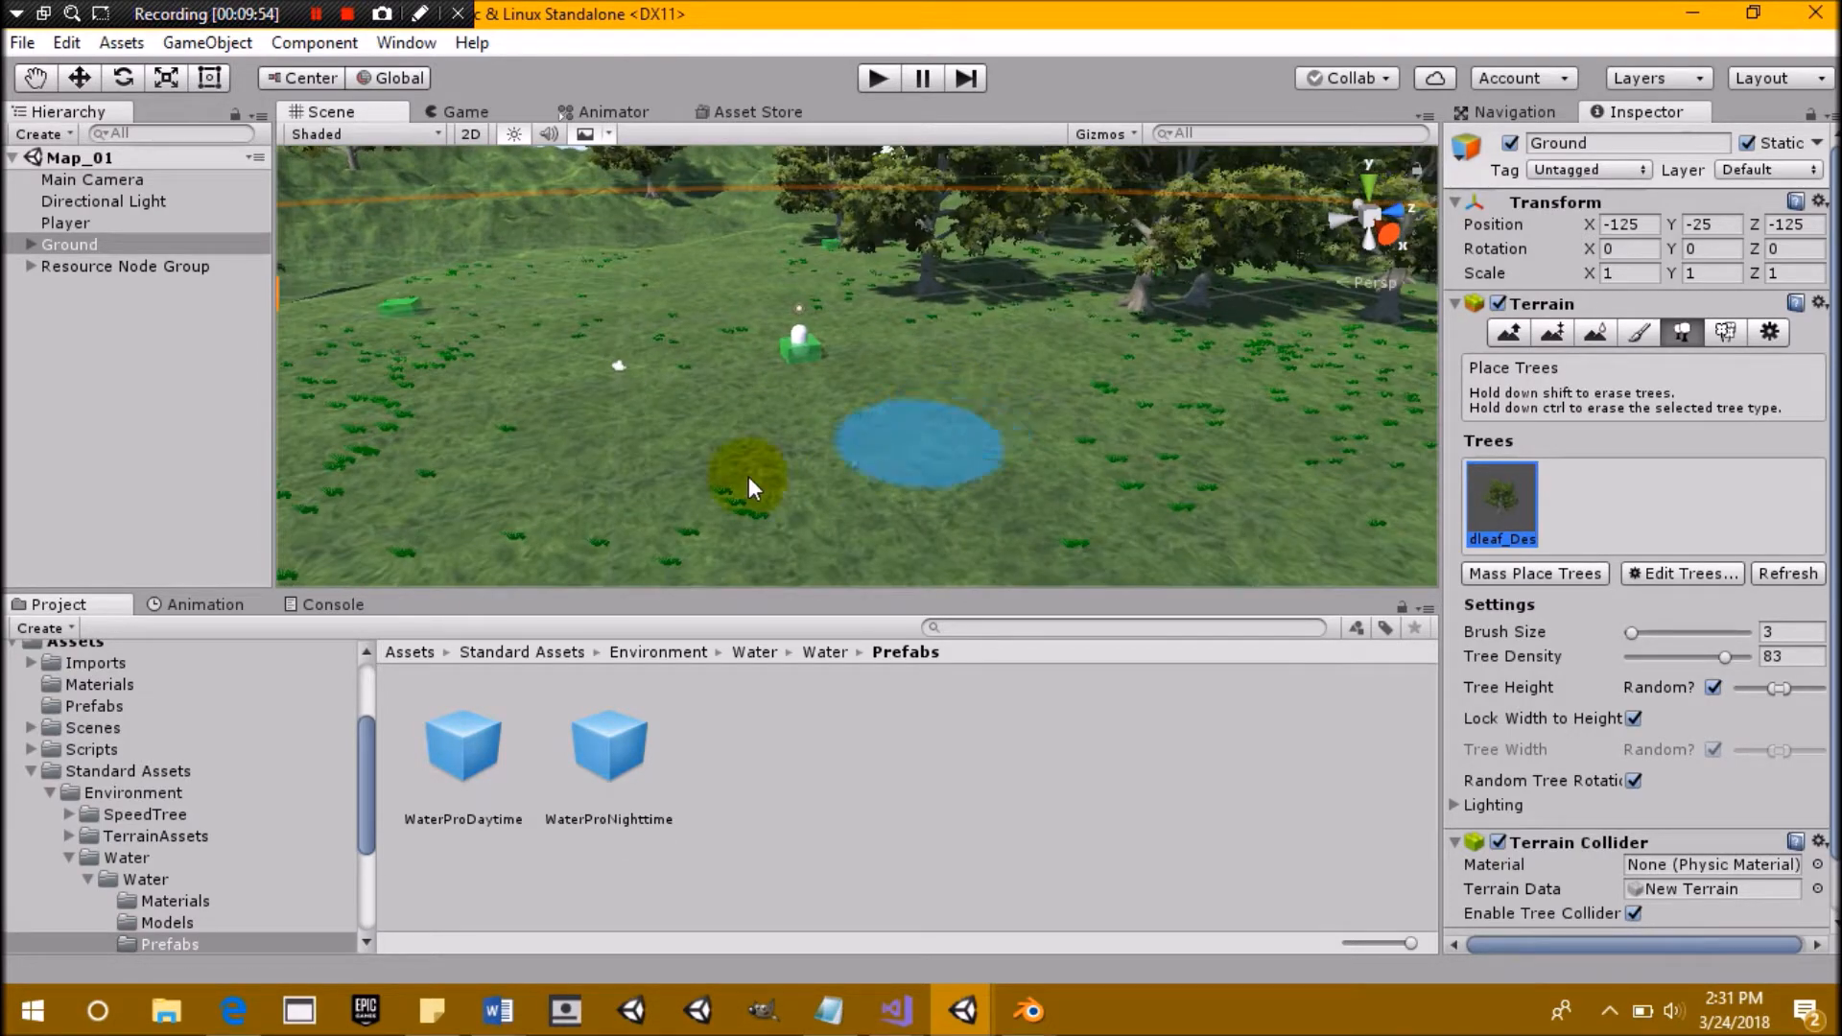
scroll(743, 484, up, 2)
scroll(739, 492, down, 2)
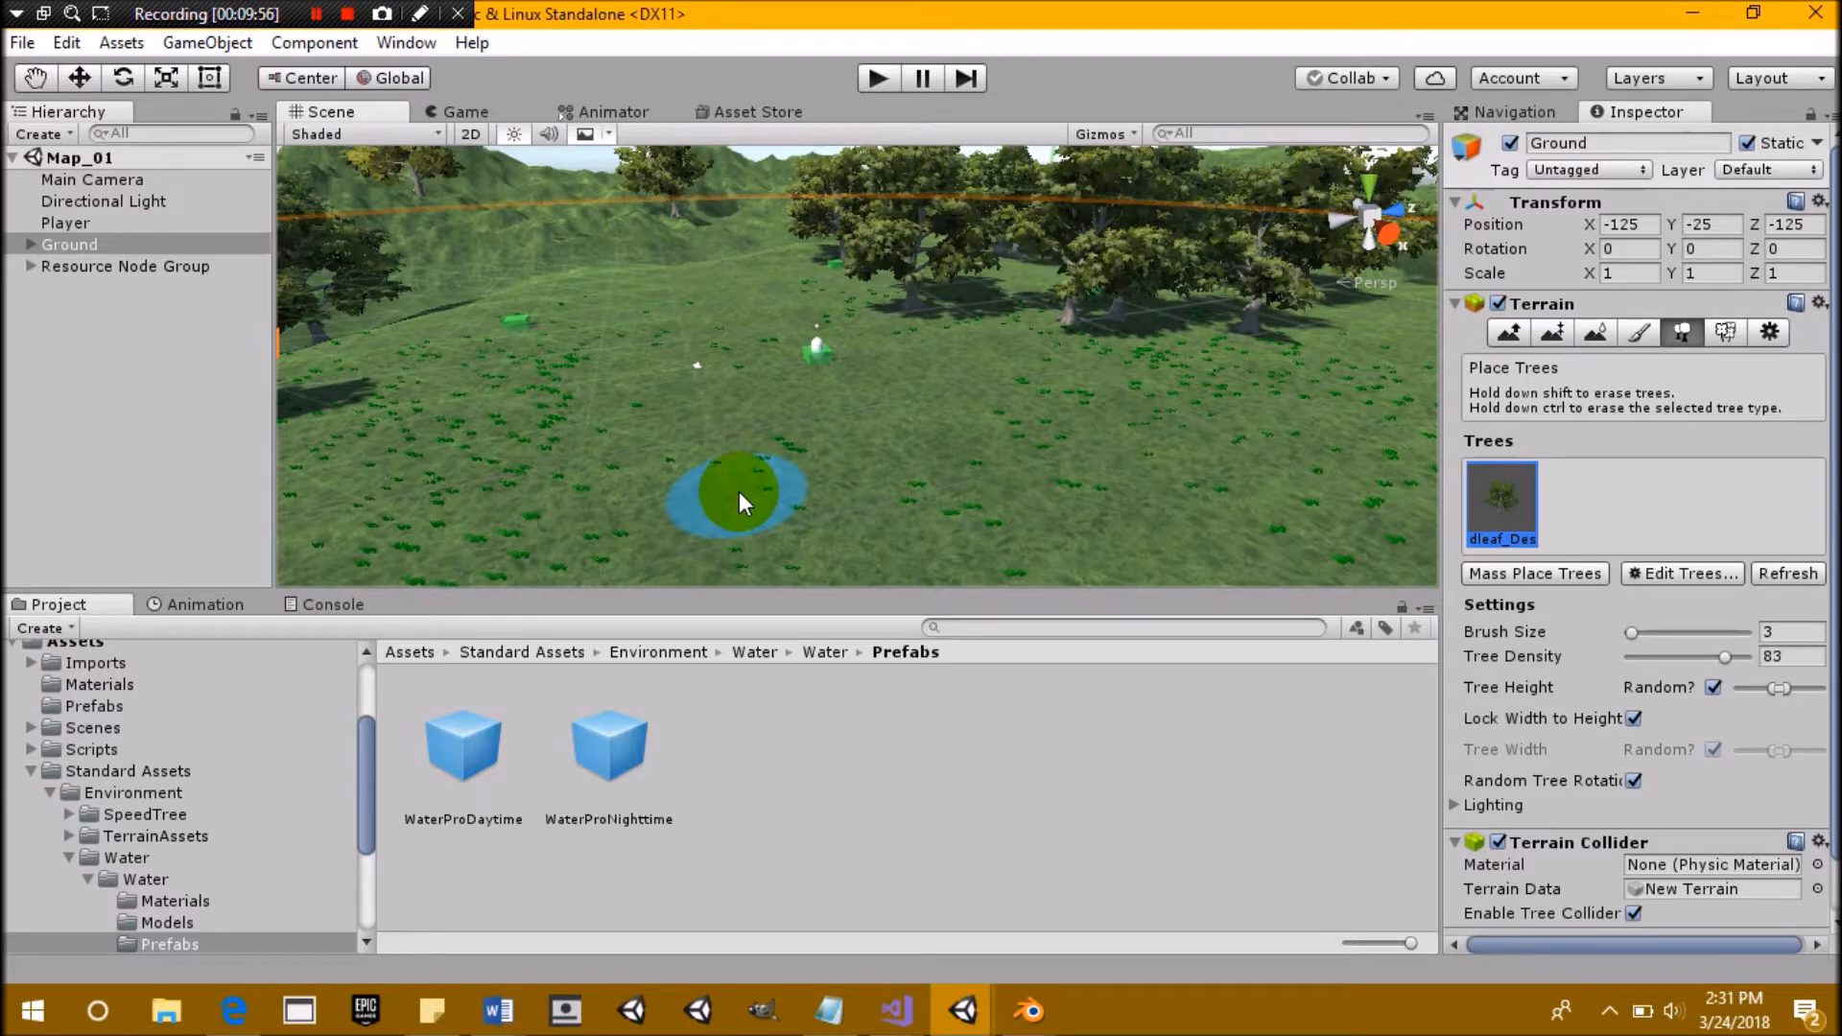